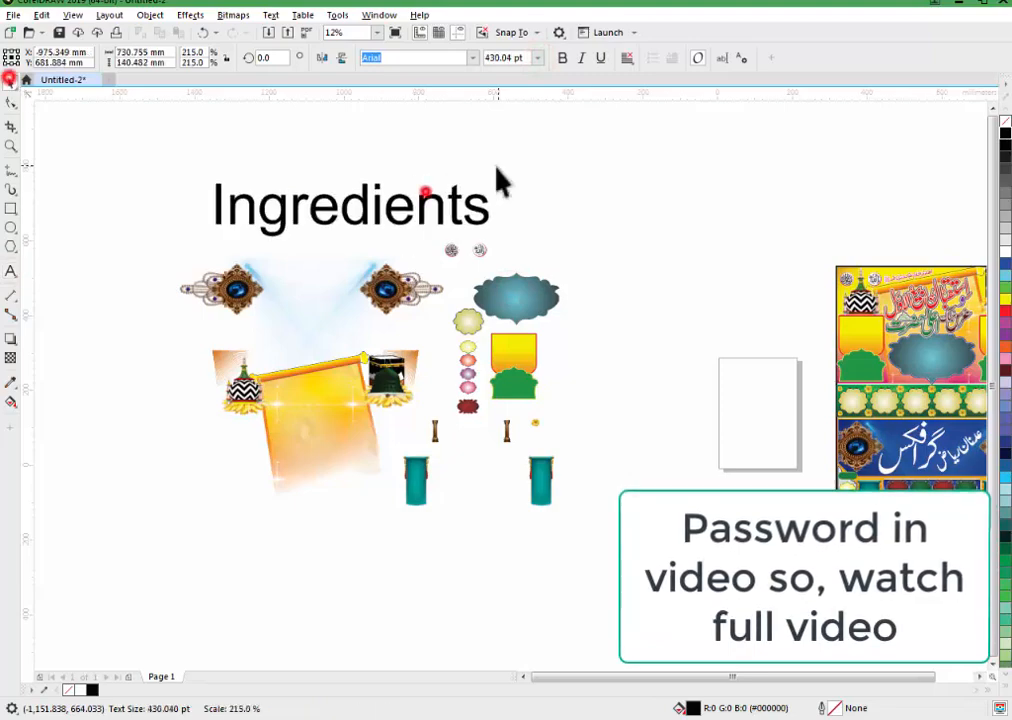
Set the page units to inches and the page size to 20 by 30 inches.
{"action": "left_click", "coordinate": [469, 118]}
{"action": "left_click_drag", "start_coordinate": [433, 197], "coordinate": [397, 159]}
{"action": "left_click", "coordinate": [467, 325]}
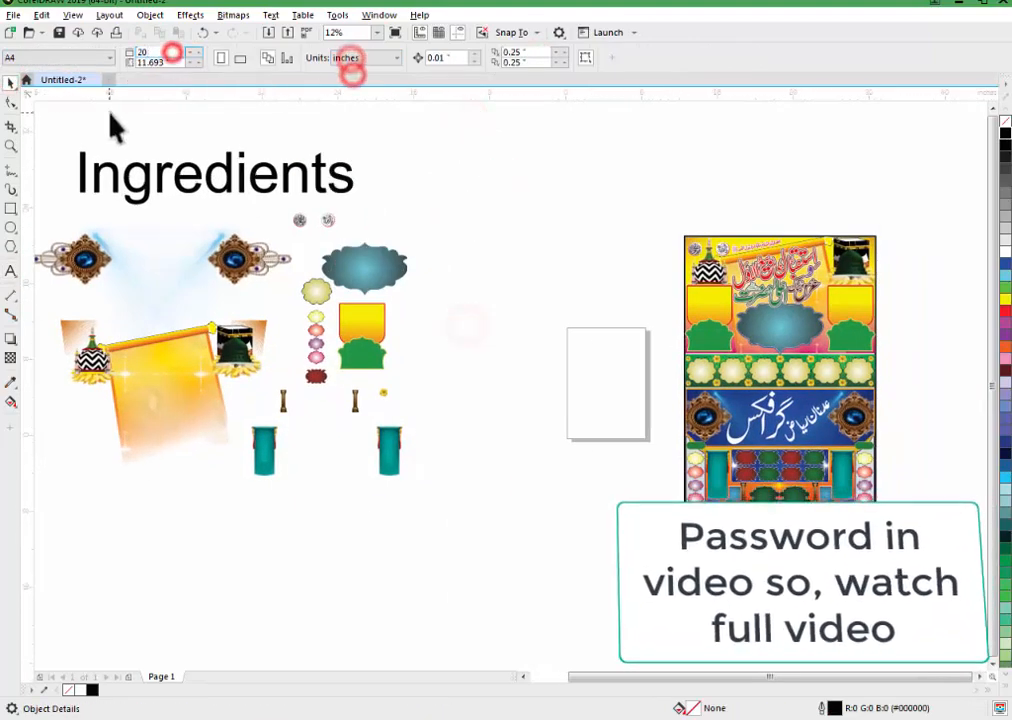
{"action": "key", "text": "Tab"}
{"action": "type", "text": "30"}
{"action": "key", "text": "Return"}
Create a page-sized rectangle and shorten it to a banner about 12.2 inches high across the top of the page.
{"action": "left_click_drag", "start_coordinate": [738, 405], "coordinate": [856, 405]}
{"action": "left_click", "coordinate": [733, 398]}
{"action": "double_click", "coordinate": [9, 208]}
{"action": "left_click", "coordinate": [11, 83]}
{"action": "left_click", "coordinate": [371, 153]}
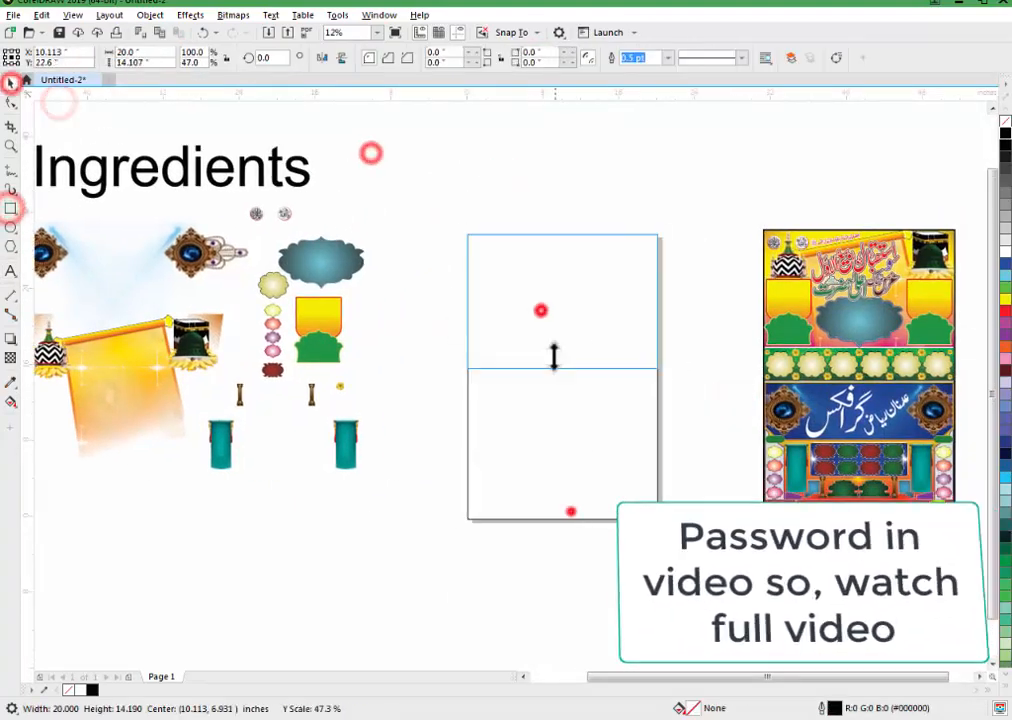
{"action": "left_click_drag", "start_coordinate": [809, 339], "coordinate": [721, 342]}
{"action": "left_click", "coordinate": [682, 194]}
{"action": "scroll", "coordinate": [687, 218], "scroll_direction": "up", "scroll_amount": 1}
Fill the banner rectangle with a vertical gradient from yellow at the top to the sample poster's magenta at the bottom.
{"action": "left_click", "coordinate": [562, 314]}
{"action": "left_click_drag", "start_coordinate": [535, 335], "coordinate": [530, 296]}
{"action": "key", "text": "g"}
{"action": "left_click_drag", "start_coordinate": [495, 187], "coordinate": [492, 368]}
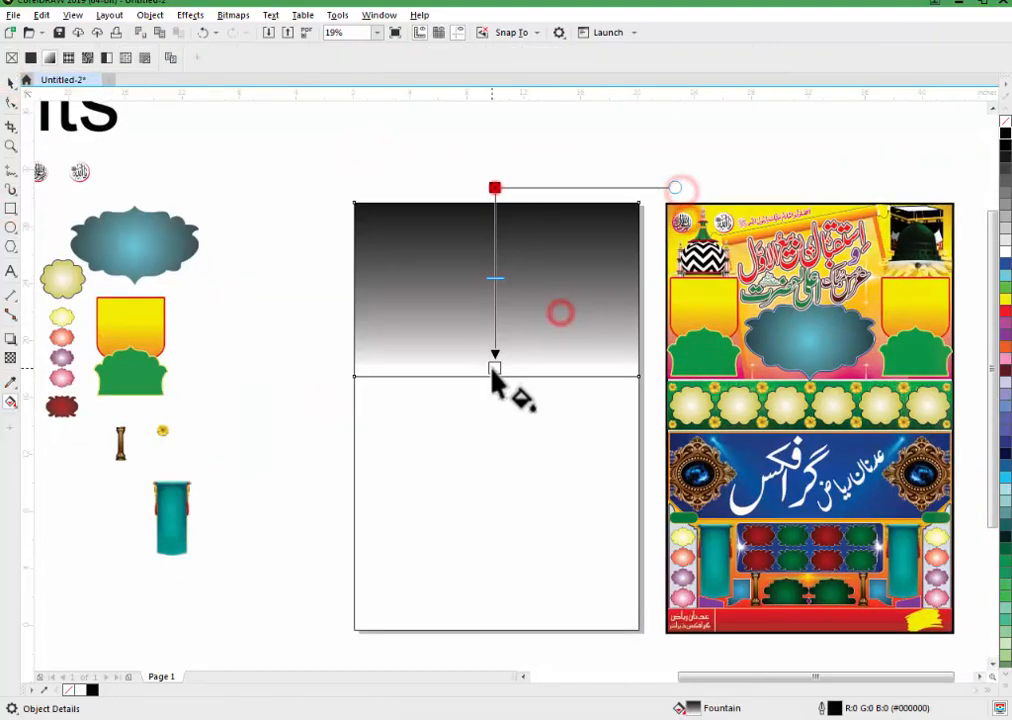
{"action": "left_click", "coordinate": [850, 377]}
{"action": "left_click", "coordinate": [104, 690]}
{"action": "left_click_drag", "start_coordinate": [1005, 300], "coordinate": [495, 189]}
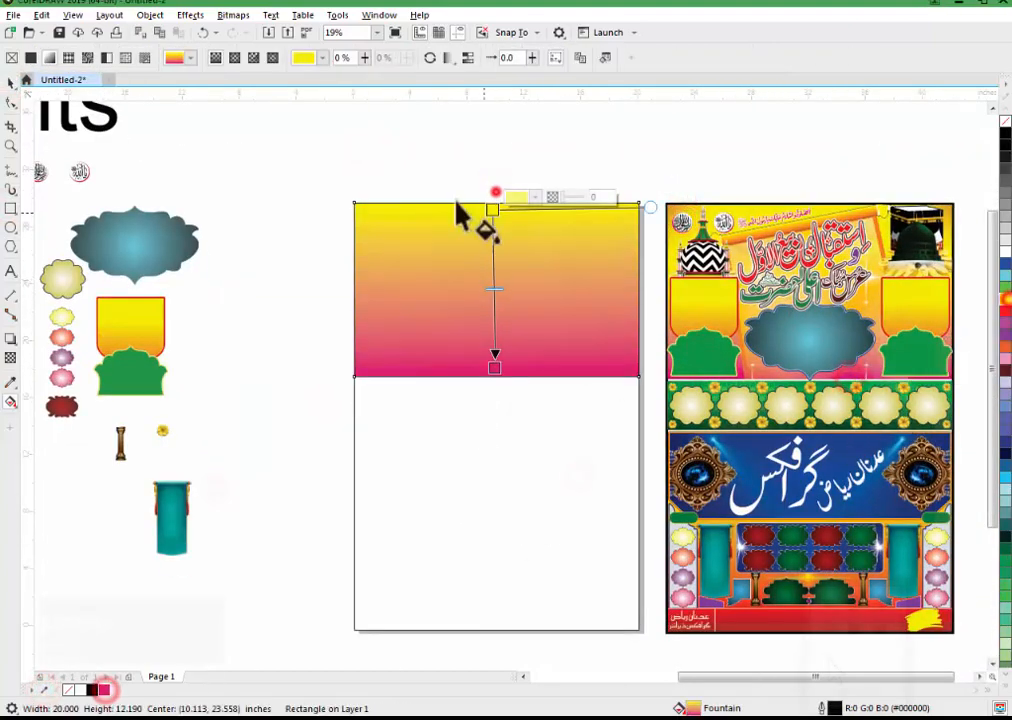
Bring the sparkle lights to the front of the yellow scroll artwork among the ingredients.
{"action": "left_click", "coordinate": [11, 84]}
{"action": "left_click", "coordinate": [319, 262]}
{"action": "left_click", "coordinate": [242, 542]}
{"action": "left_click", "coordinate": [269, 310]}
{"action": "mouse_move", "coordinate": [471, 301]}
{"action": "left_mouse_down"}
{"action": "mouse_move", "coordinate": [457, 298]}
{"action": "mouse_move", "coordinate": [485, 318]}
{"action": "left_mouse_up"}
{"action": "left_click", "coordinate": [487, 310]}
{"action": "left_click", "coordinate": [476, 170]}
{"action": "scroll", "coordinate": [568, 279], "scroll_direction": "down", "scroll_amount": 1}
{"action": "left_click_drag", "start_coordinate": [232, 334], "coordinate": [334, 409]}
{"action": "key", "text": "ctrl+z"}
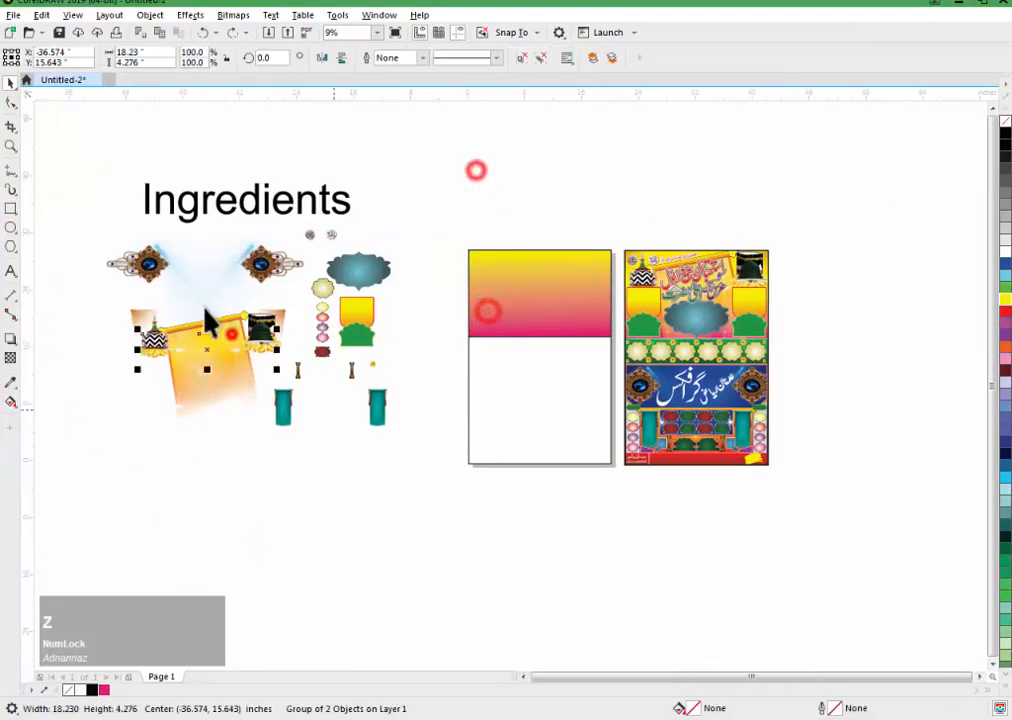
{"action": "key", "text": "shift+Page_Up"}
Group the scroll and shrine artwork on the page and place it inside the gradient banner as a PowerClip.
{"action": "left_click_drag", "start_coordinate": [206, 368], "coordinate": [585, 262]}
{"action": "key", "text": "ctrl+g"}
{"action": "scroll", "coordinate": [538, 328], "scroll_direction": "up", "scroll_amount": 1}
{"action": "left_click", "coordinate": [156, 19]}
{"action": "left_click", "coordinate": [395, 75]}
{"action": "left_click", "coordinate": [502, 269]}
Edit the banner's PowerClip contents, centering the scroll and shrine group and moving it up into the frame.
{"action": "left_click", "coordinate": [63, 113]}
{"action": "left_click", "coordinate": [519, 350]}
{"action": "key", "text": "p"}
{"action": "left_click_drag", "start_coordinate": [499, 494], "coordinate": [498, 389]}
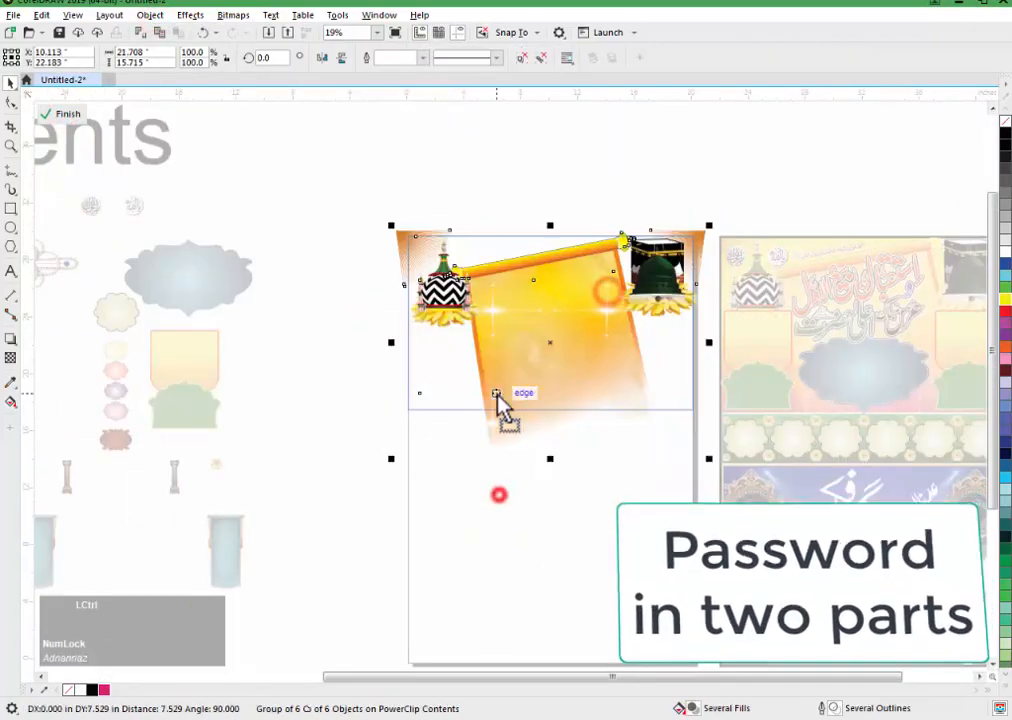
{"action": "left_click", "coordinate": [52, 110]}
Shift the yellow start of the banner's gradient fill slightly downward.
{"action": "left_click", "coordinate": [409, 196]}
{"action": "key", "text": "g"}
{"action": "left_click_drag", "start_coordinate": [544, 244], "coordinate": [549, 276]}
{"action": "left_click", "coordinate": [11, 84]}
{"action": "left_click", "coordinate": [375, 217]}
Place the two round calligraphy seals in the banner's upper left corner, beside the left dome.
{"action": "mouse_move", "coordinate": [262, 183]}
{"action": "left_mouse_down"}
{"action": "mouse_move", "coordinate": [168, 240]}
{"action": "mouse_move", "coordinate": [545, 263]}
{"action": "left_mouse_up"}
{"action": "key", "text": "z"}
{"action": "left_click_drag", "start_coordinate": [639, 212], "coordinate": [437, 322]}
{"action": "left_click_drag", "start_coordinate": [535, 384], "coordinate": [535, 365]}
{"action": "left_click", "coordinate": [463, 237]}
{"action": "key", "text": "F3"}
{"action": "key", "text": "F3"}
{"action": "key", "text": "F3"}
{"action": "left_click_drag", "start_coordinate": [300, 296], "coordinate": [357, 291]}
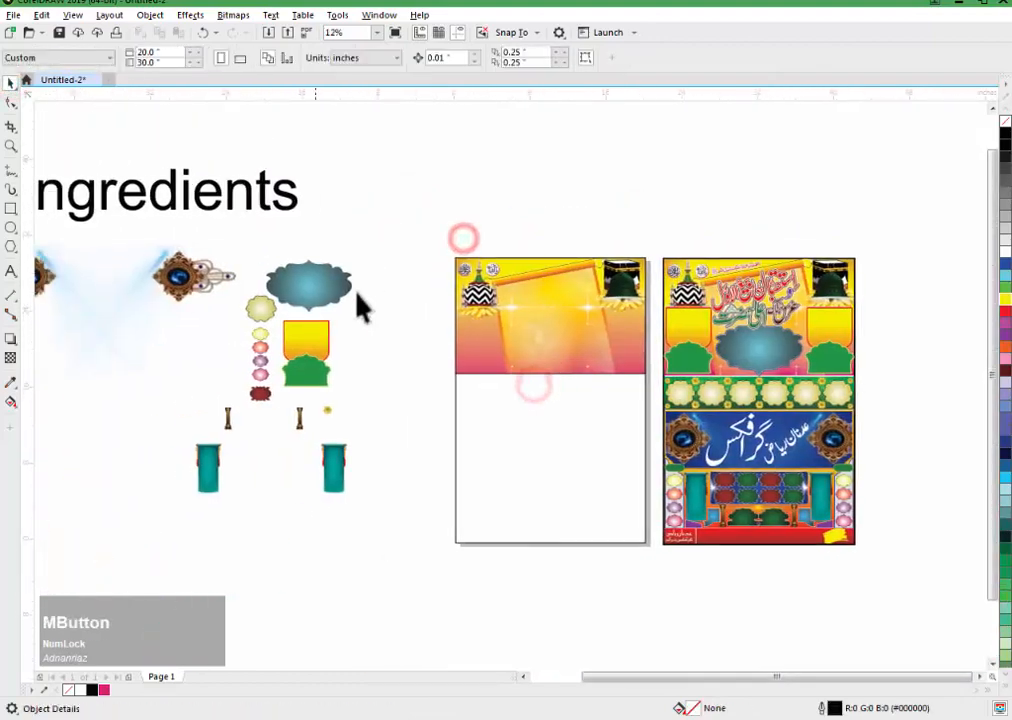
Group the yellow panel with the green arch shape and place the group in the banner's lower left corner.
{"action": "left_click", "coordinate": [314, 341]}
{"action": "left_click", "coordinate": [306, 361], "text": "shift"}
{"action": "key", "text": "ctrl+g"}
{"action": "key", "text": "z"}
{"action": "left_click_drag", "start_coordinate": [242, 212], "coordinate": [668, 412]}
{"action": "left_click_drag", "start_coordinate": [198, 432], "coordinate": [589, 401]}
{"action": "key", "text": "F3"}
Duplicate the yellow and green panel group straight across to the banner's lower right corner.
{"action": "key", "text": "z"}
{"action": "left_click_drag", "start_coordinate": [409, 325], "coordinate": [604, 452]}
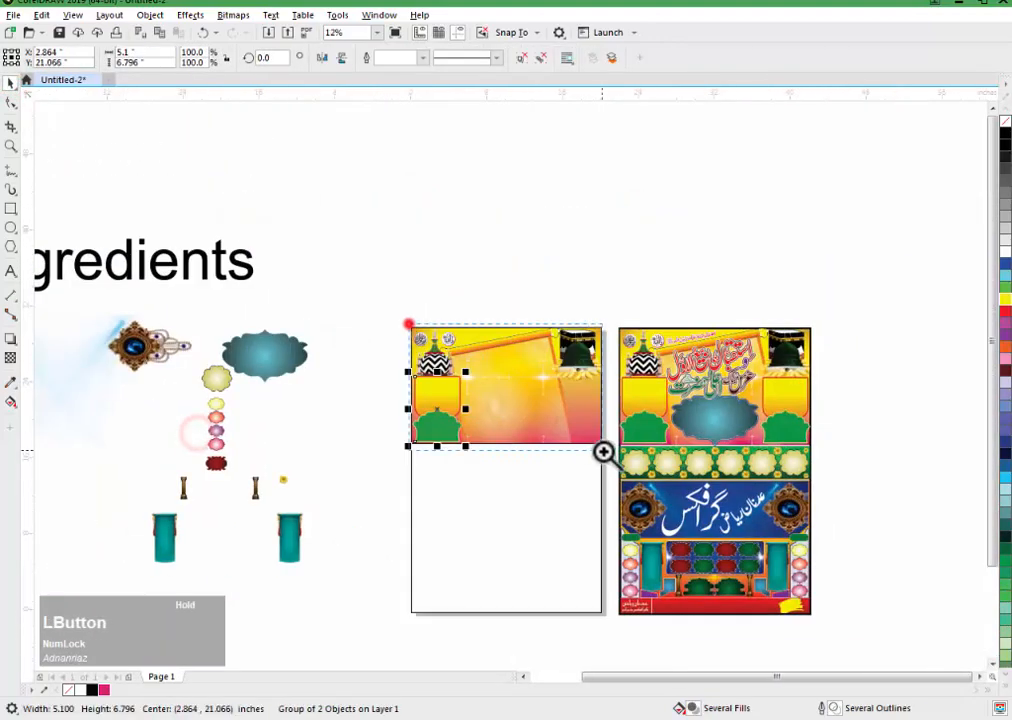
{"action": "left_click_drag", "start_coordinate": [223, 466], "coordinate": [842, 467]}
{"action": "left_click", "coordinate": [269, 450], "text": "shift"}
{"action": "left_click", "coordinate": [454, 260]}
{"action": "key", "text": "Escape"}
{"action": "key", "text": "F3"}
{"action": "left_click_drag", "start_coordinate": [381, 398], "coordinate": [378, 357]}
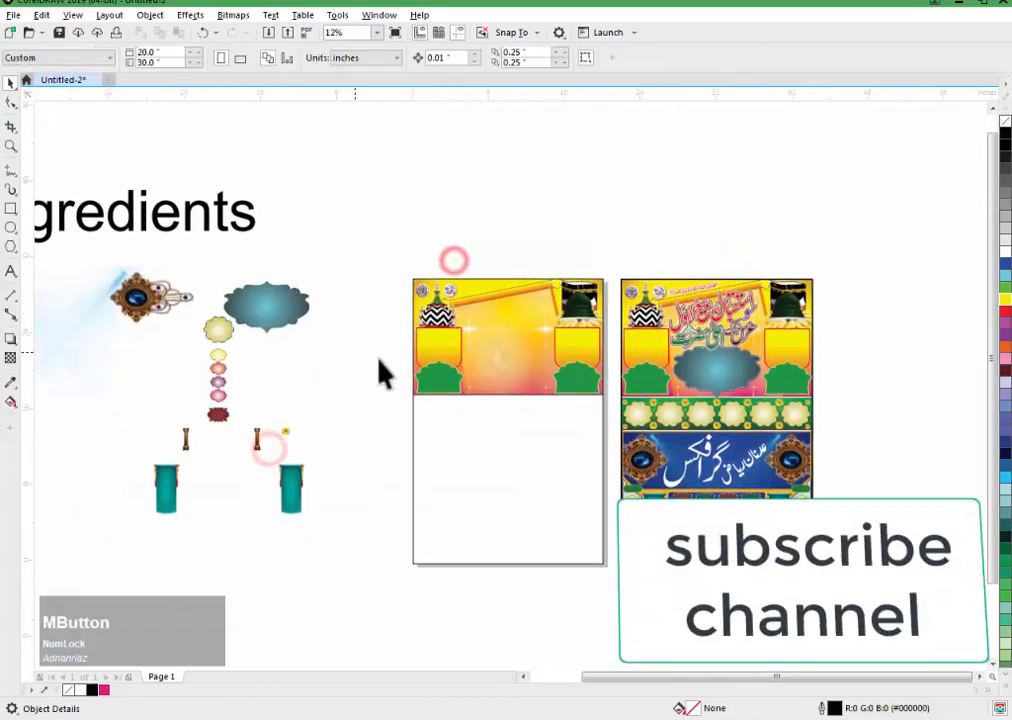
Place the teal ornamental frame in front at the banner's lower middle and center it horizontally between the panels.
{"action": "left_click_drag", "start_coordinate": [273, 306], "coordinate": [511, 367]}
{"action": "key", "text": "shift+Page_Up"}
{"action": "key", "text": "z"}
{"action": "left_click_drag", "start_coordinate": [375, 249], "coordinate": [609, 451]}
{"action": "left_click", "coordinate": [581, 282], "text": "shift"}
{"action": "key", "text": "c"}
{"action": "left_click", "coordinate": [173, 343]}
{"action": "left_click_drag", "start_coordinate": [339, 346], "coordinate": [789, 532]}
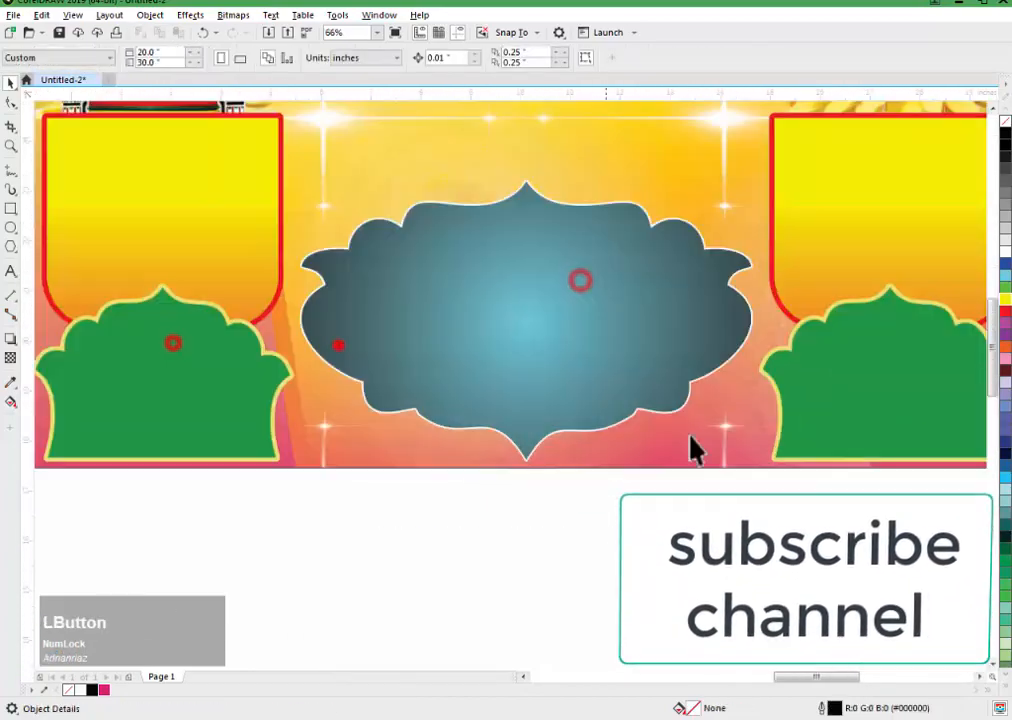
{"action": "left_click_drag", "start_coordinate": [527, 286], "coordinate": [528, 281]}
{"action": "key", "text": "F3"}
{"action": "key", "text": "F3"}
Bring the large title calligraphy from the sample poster onto the banner, above the teal frame.
{"action": "left_click", "coordinate": [763, 321]}
{"action": "left_click", "coordinate": [523, 61]}
{"action": "left_click", "coordinate": [596, 176]}
{"action": "left_click_drag", "start_coordinate": [736, 333], "coordinate": [494, 318]}
{"action": "scroll", "coordinate": [488, 342], "scroll_direction": "up", "scroll_amount": 1}
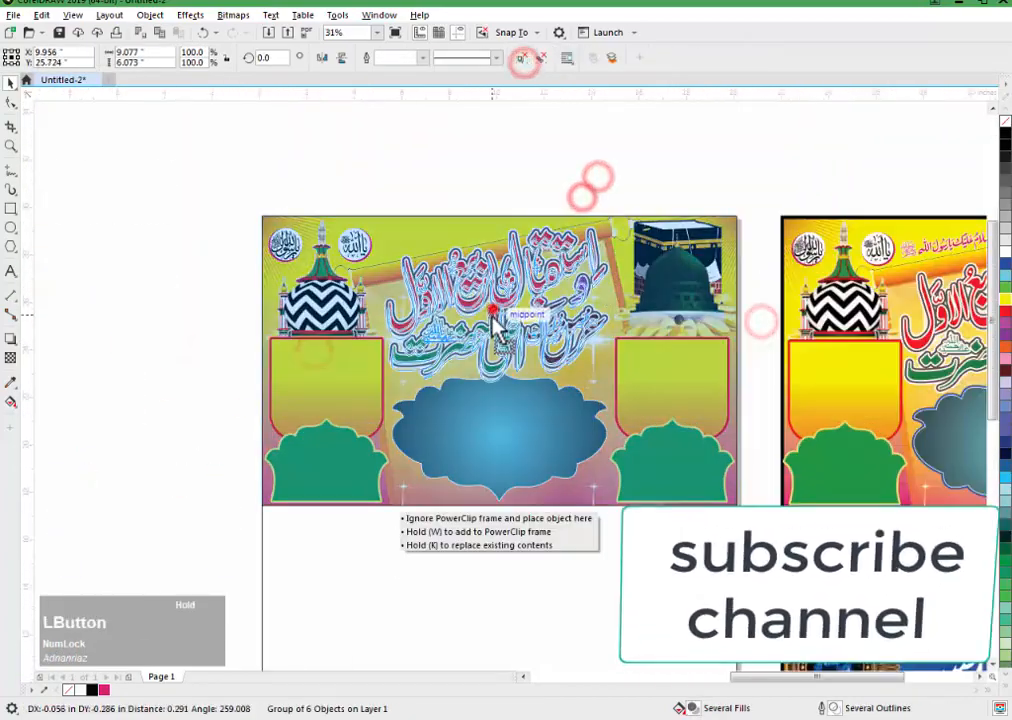
{"action": "key", "text": "Up"}
{"action": "key", "text": "Up"}
{"action": "left_click", "coordinate": [478, 174]}
Bring the small calligraphy line from the sample poster onto the scroll's slanted upper edge above the title.
{"action": "left_click_drag", "start_coordinate": [968, 238], "coordinate": [446, 212]}
{"action": "left_click_drag", "start_coordinate": [445, 210], "coordinate": [452, 230]}
{"action": "left_click", "coordinate": [477, 164]}
{"action": "scroll", "coordinate": [451, 321], "scroll_direction": "down", "scroll_amount": 1}
Group all objects of the finished sample poster.
{"action": "left_click_drag", "start_coordinate": [876, 183], "coordinate": [574, 603]}
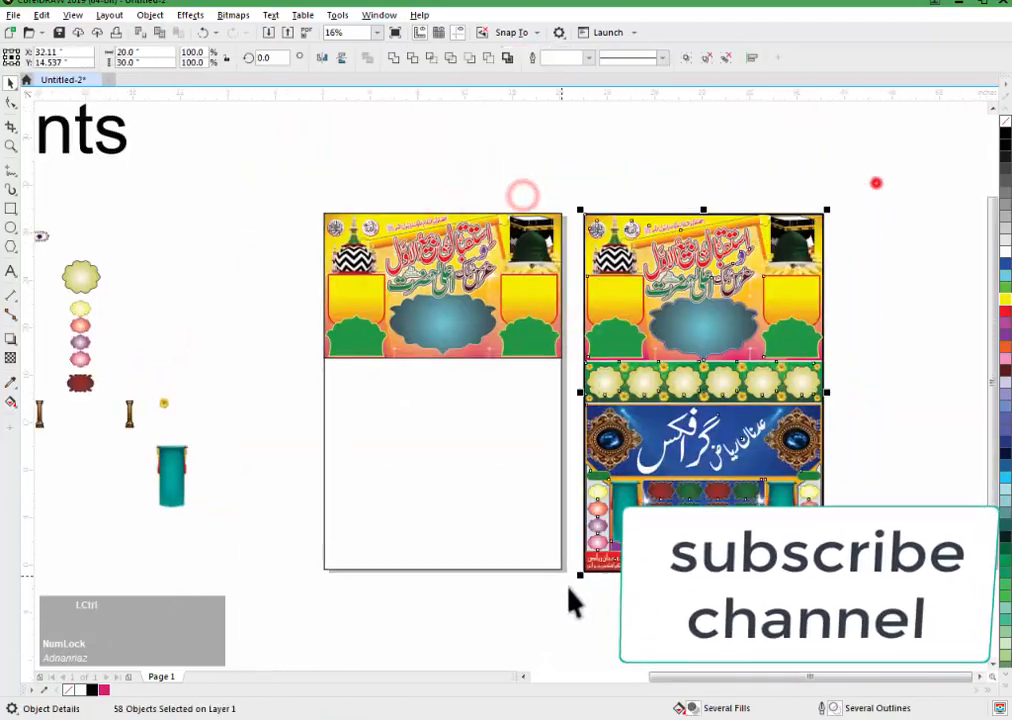
{"action": "key", "text": "ctrl+g"}
{"action": "left_click", "coordinate": [464, 615]}
Form a full-width strip about 3.5 inches high just below the banner from the empty rectangle.
{"action": "left_click", "coordinate": [545, 511]}
{"action": "left_click_drag", "start_coordinate": [452, 151], "coordinate": [780, 578]}
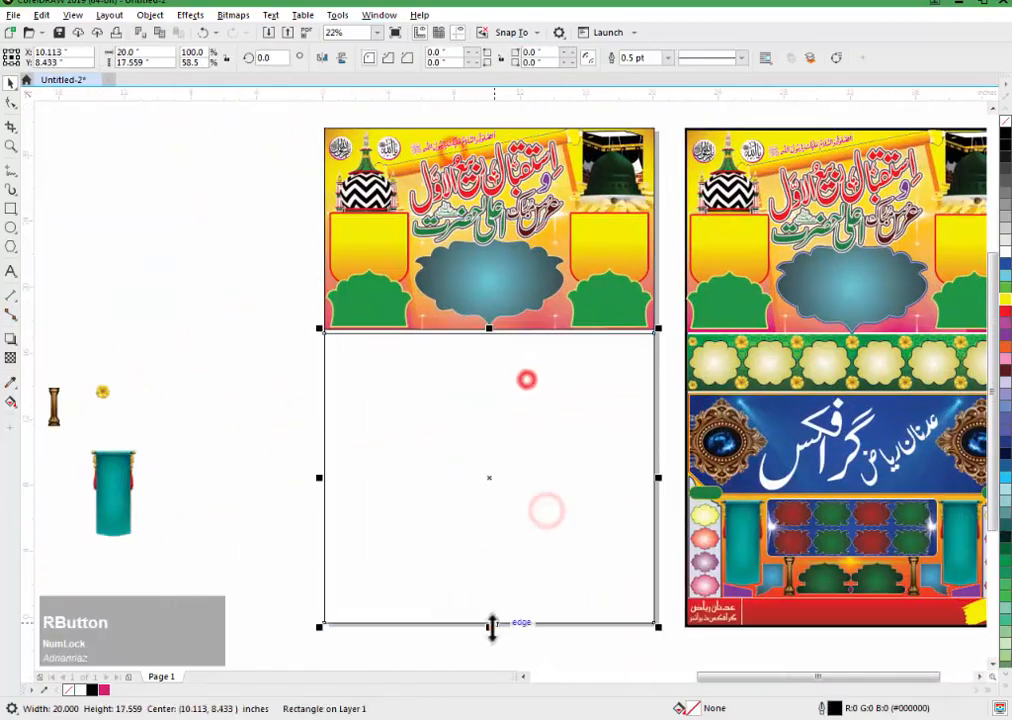
{"action": "scroll", "coordinate": [470, 355], "scroll_direction": "up", "scroll_amount": 1}
{"action": "scroll", "coordinate": [470, 355], "scroll_direction": "down", "scroll_amount": 1}
Ungroup the sample poster to reach its green band, undoing the accidental change to the band.
{"action": "left_click", "coordinate": [695, 331]}
{"action": "left_click", "coordinate": [518, 57]}
{"action": "left_click", "coordinate": [617, 95]}
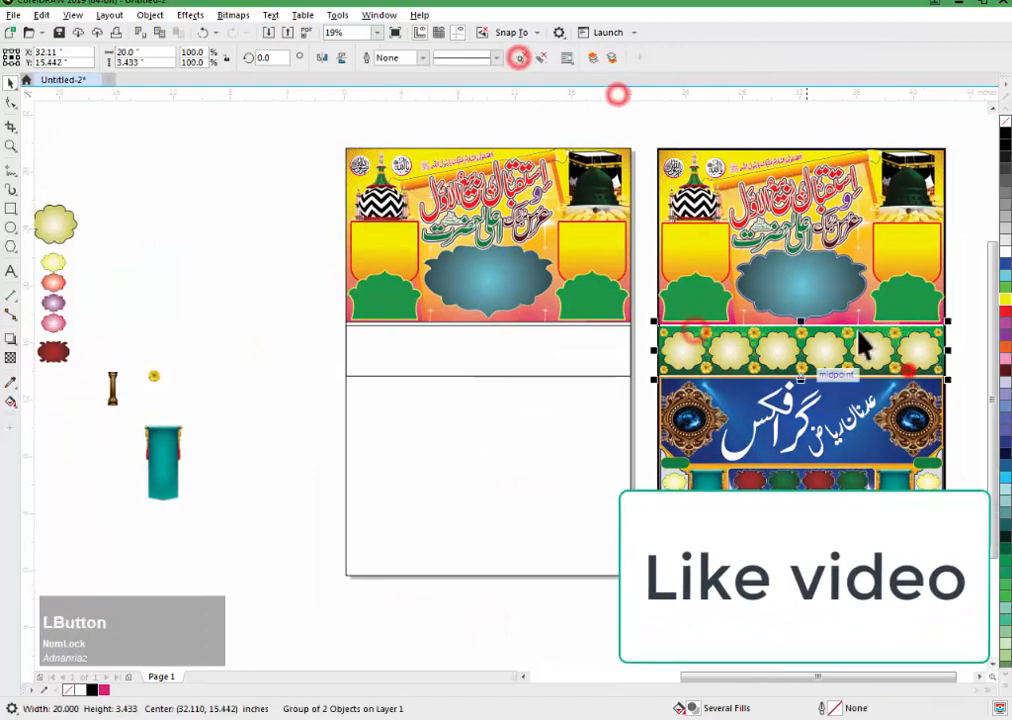
{"action": "left_click", "coordinate": [740, 371]}
{"action": "left_click", "coordinate": [773, 361]}
{"action": "key", "text": "ctrl+z"}
{"action": "scroll", "coordinate": [811, 335], "scroll_direction": "up", "scroll_amount": 2}
Copy the green pattern bitmap from inside the sample's green band and paste it into the drawing.
{"action": "left_click", "coordinate": [857, 313]}
{"action": "key", "text": "Escape"}
{"action": "left_click", "coordinate": [260, 357], "text": "ctrl"}
{"action": "left_click", "coordinate": [376, 352]}
{"action": "key", "text": "ctrl+c"}
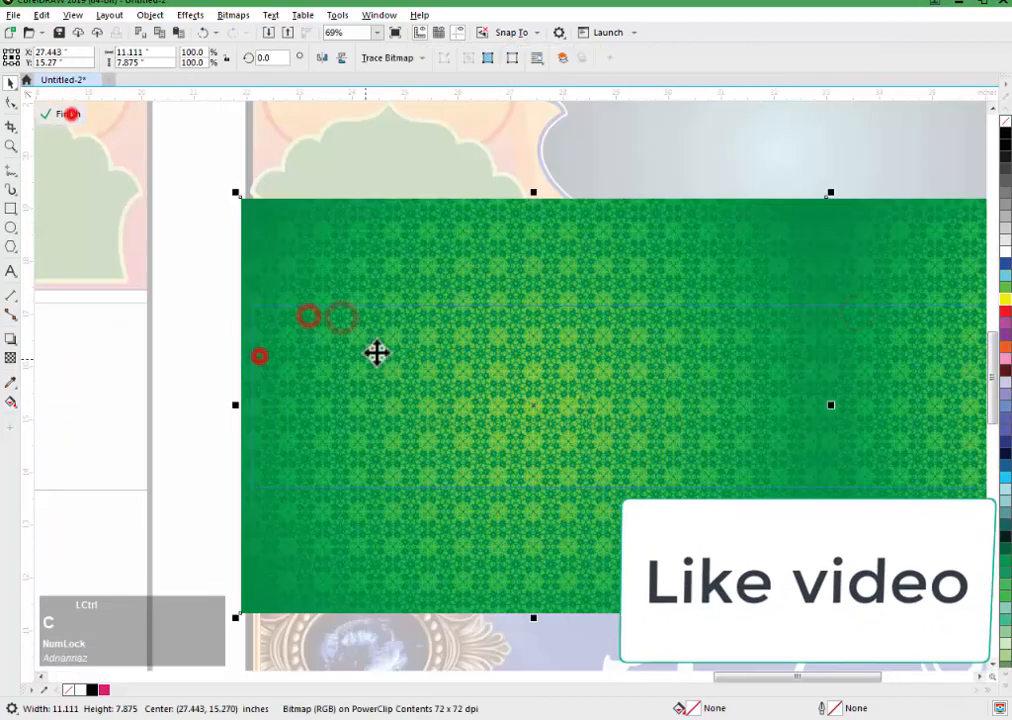
{"action": "left_click", "coordinate": [70, 113]}
{"action": "left_click", "coordinate": [343, 474]}
{"action": "left_click", "coordinate": [264, 357], "text": "shift"}
{"action": "left_click", "coordinate": [773, 161]}
{"action": "key", "text": "ctrl+v"}
Move the green pattern over the new strip and place it inside the strip as a PowerClip.
{"action": "scroll", "coordinate": [420, 362], "scroll_direction": "up", "scroll_amount": 2}
{"action": "left_click_drag", "start_coordinate": [644, 361], "coordinate": [734, 376]}
{"action": "left_click", "coordinate": [158, 15]}
{"action": "left_click", "coordinate": [377, 70]}
{"action": "left_click", "coordinate": [334, 352]}
{"action": "left_click", "coordinate": [56, 113]}
{"action": "left_click", "coordinate": [77, 117]}
{"action": "left_click", "coordinate": [157, 338]}
Cover the green strip with a black rectangle and give it a linear transparency that fades out upward.
{"action": "left_click", "coordinate": [12, 209]}
{"action": "mouse_move", "coordinate": [256, 299]}
{"action": "left_mouse_down"}
{"action": "mouse_move", "coordinate": [619, 417]}
{"action": "mouse_move", "coordinate": [863, 416]}
{"action": "left_mouse_up"}
{"action": "left_click", "coordinate": [8, 83]}
{"action": "left_click", "coordinate": [1005, 132]}
{"action": "left_click_drag", "start_coordinate": [528, 499], "coordinate": [528, 330]}
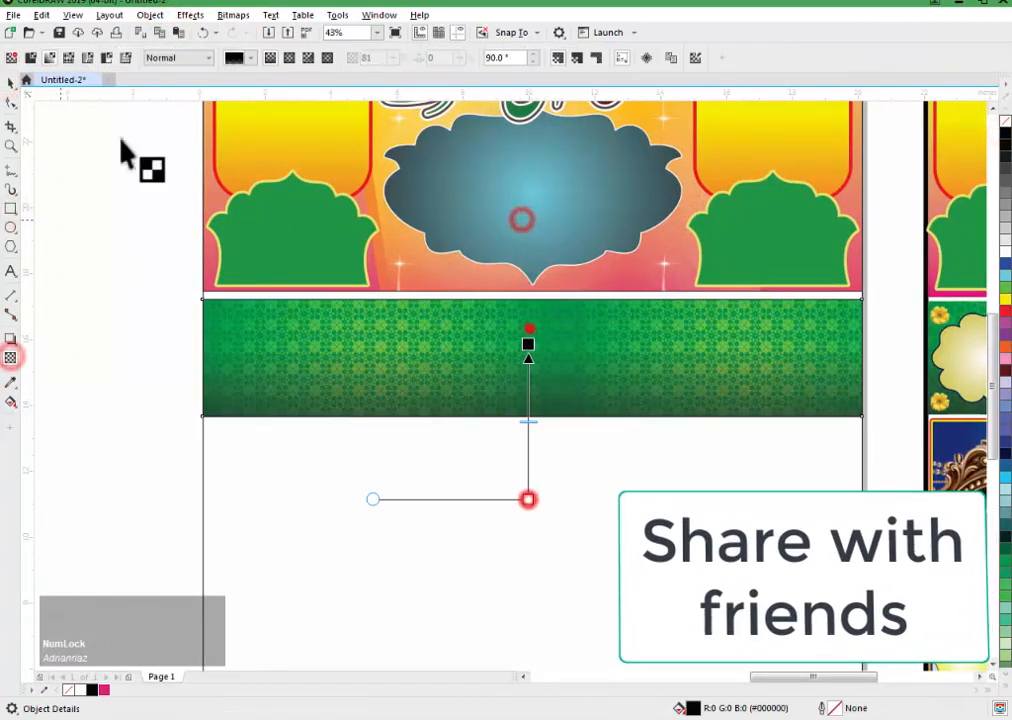
Group the green strip with its black shading and nudge the group upward toward the banner.
{"action": "left_click", "coordinate": [10, 83]}
{"action": "left_click_drag", "start_coordinate": [79, 267], "coordinate": [900, 530]}
{"action": "key", "text": "ctrl+g"}
{"action": "scroll", "coordinate": [543, 290], "scroll_direction": "up", "scroll_amount": 2}
{"action": "left_click_drag", "start_coordinate": [512, 431], "coordinate": [512, 423]}
{"action": "scroll", "coordinate": [512, 423], "scroll_direction": "down", "scroll_amount": 5}
{"action": "left_click", "coordinate": [175, 372]}
Place the cream scalloped medallion at the green strip's left end and repeat it across for six evenly spaced medallions.
{"action": "left_click_drag", "start_coordinate": [264, 233], "coordinate": [584, 356]}
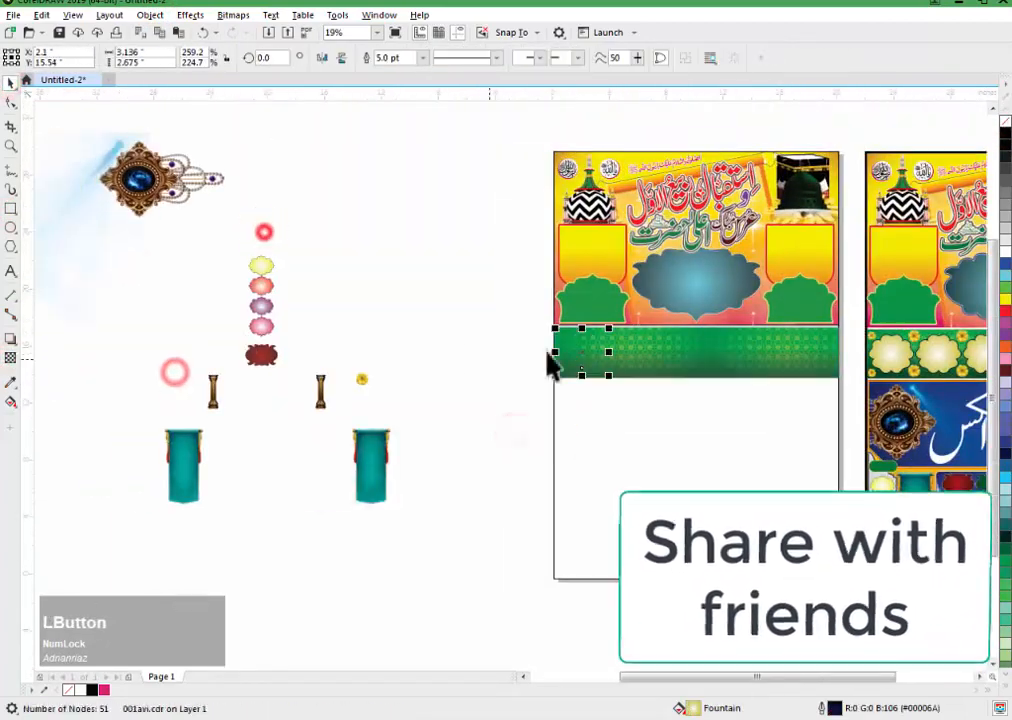
{"action": "scroll", "coordinate": [550, 352], "scroll_direction": "up", "scroll_amount": 2}
{"action": "left_click_drag", "start_coordinate": [277, 373], "coordinate": [386, 373]}
{"action": "right_click", "coordinate": [386, 373]}
{"action": "key", "text": "ctrl+r"}
{"action": "key", "text": "ctrl+r"}
{"action": "key", "text": "ctrl+r"}
{"action": "key", "text": "ctrl+r"}
{"action": "scroll", "coordinate": [321, 361], "scroll_direction": "down", "scroll_amount": 2}
Group the six cream medallions and center them horizontally on the green strip.
{"action": "left_click_drag", "start_coordinate": [248, 341], "coordinate": [568, 386]}
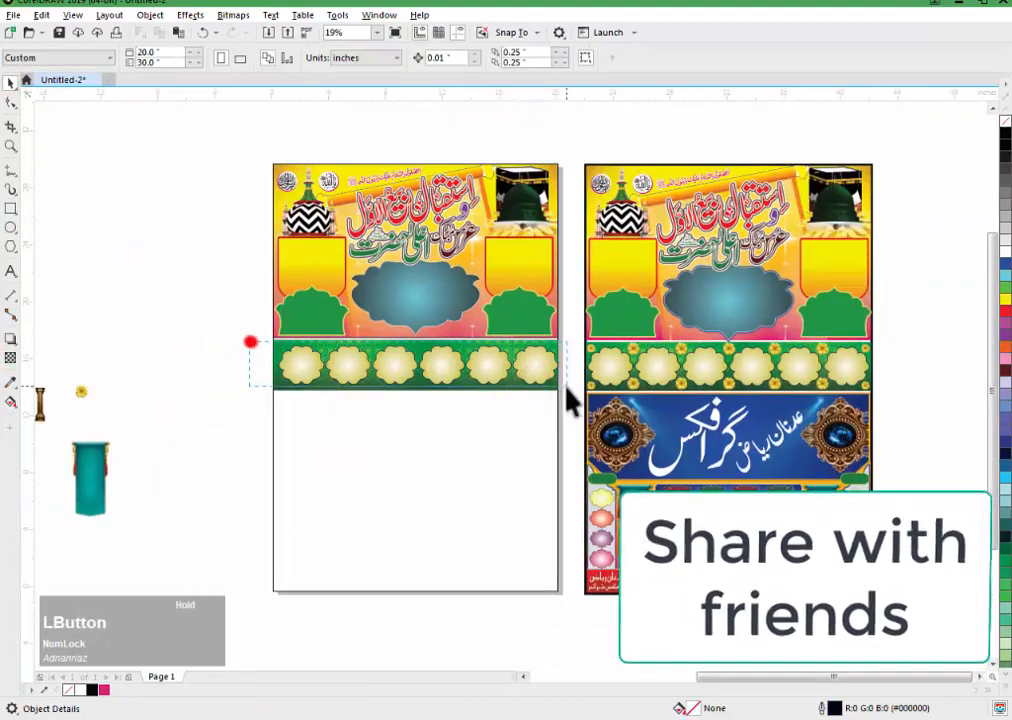
{"action": "key", "text": "ctrl+g"}
{"action": "scroll", "coordinate": [388, 345], "scroll_direction": "up", "scroll_amount": 2}
{"action": "left_click", "coordinate": [357, 362], "text": "shift"}
{"action": "key", "text": "c"}
Place the yellow flower above the gap between the first two medallions and copy it straight down to the strip's lower edge.
{"action": "left_click", "coordinate": [101, 374]}
{"action": "left_click_drag", "start_coordinate": [81, 421], "coordinate": [566, 333]}
{"action": "left_click_drag", "start_coordinate": [300, 296], "coordinate": [940, 450]}
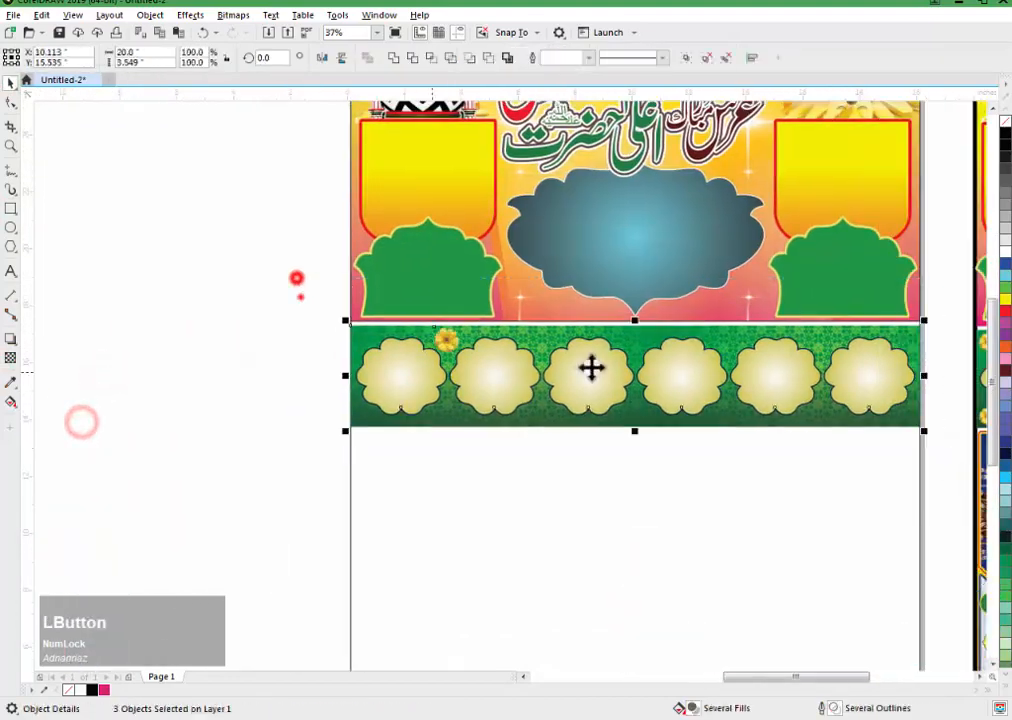
{"action": "key", "text": "Escape"}
{"action": "scroll", "coordinate": [592, 368], "scroll_direction": "up", "scroll_amount": 1}
{"action": "scroll", "coordinate": [215, 375], "scroll_direction": "up", "scroll_amount": 3}
{"action": "left_click_drag", "start_coordinate": [330, 266], "coordinate": [338, 547]}
{"action": "right_click", "coordinate": [338, 547]}
Select both flowers and repeat the pair in the remaining gaps between the cream medallions.
{"action": "left_click", "coordinate": [334, 271], "text": "shift"}
{"action": "left_click_drag", "start_coordinate": [338, 402], "coordinate": [686, 402]}
{"action": "right_click", "coordinate": [686, 402]}
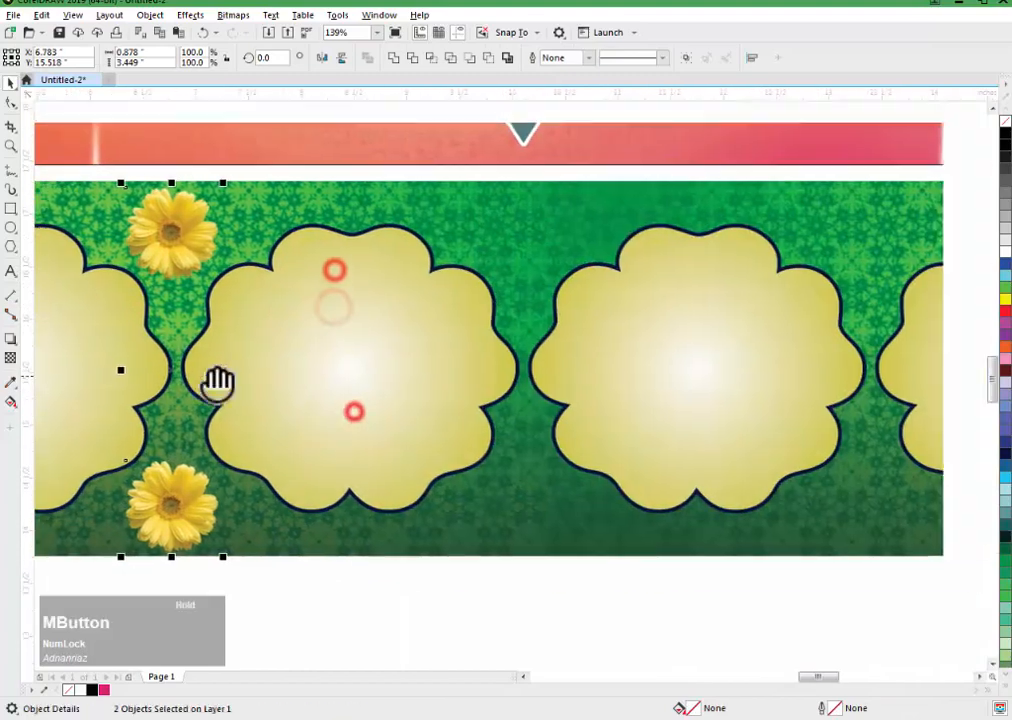
{"action": "left_click_drag", "start_coordinate": [217, 384], "coordinate": [564, 381]}
{"action": "right_click", "coordinate": [564, 381]}
{"action": "left_click_drag", "start_coordinate": [101, 361], "coordinate": [445, 379]}
{"action": "right_click", "coordinate": [445, 379]}
{"action": "right_click", "coordinate": [392, 370]}
Copy the flower pair to the strip's right end, replacing it with a smaller flower in the upper corner and a copy below.
{"action": "left_click_drag", "start_coordinate": [46, 368], "coordinate": [705, 372]}
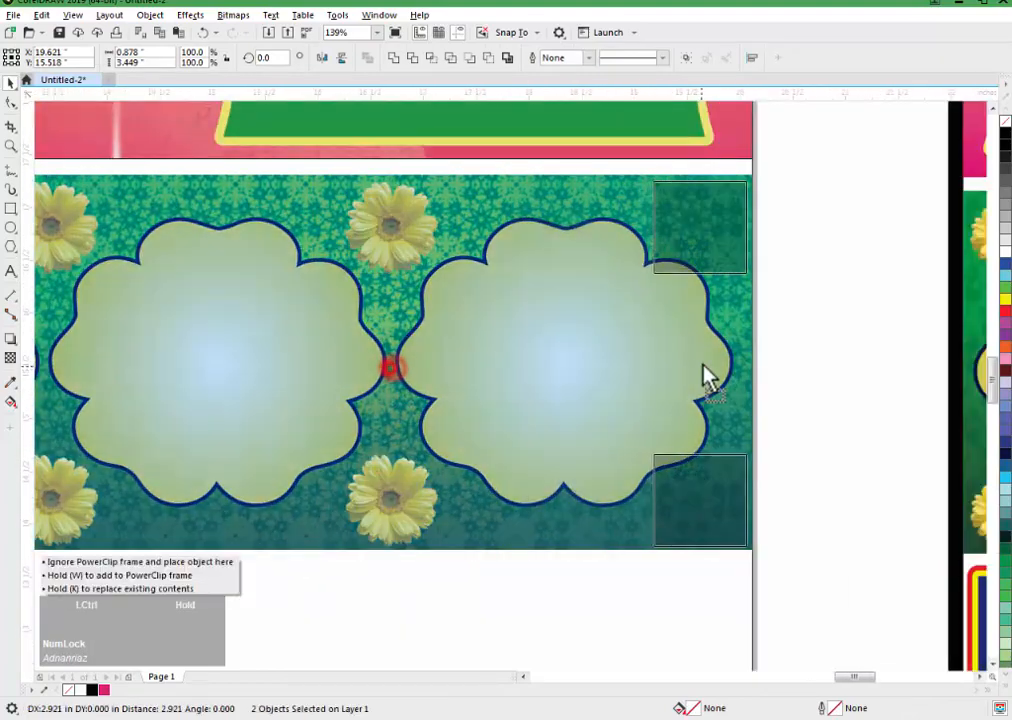
{"action": "right_click", "coordinate": [703, 372]}
{"action": "left_click", "coordinate": [818, 402]}
{"action": "left_click", "coordinate": [691, 497]}
{"action": "key", "text": "Delete"}
{"action": "left_click", "coordinate": [702, 264]}
{"action": "left_click_drag", "start_coordinate": [651, 280], "coordinate": [681, 250]}
{"action": "left_click_drag", "start_coordinate": [716, 222], "coordinate": [726, 515]}
Copy the small corner flower pair to the strip's left end and group the strip with its medallions and flowers.
{"action": "left_click_drag", "start_coordinate": [838, 366], "coordinate": [202, 366]}
{"action": "right_click", "coordinate": [202, 366]}
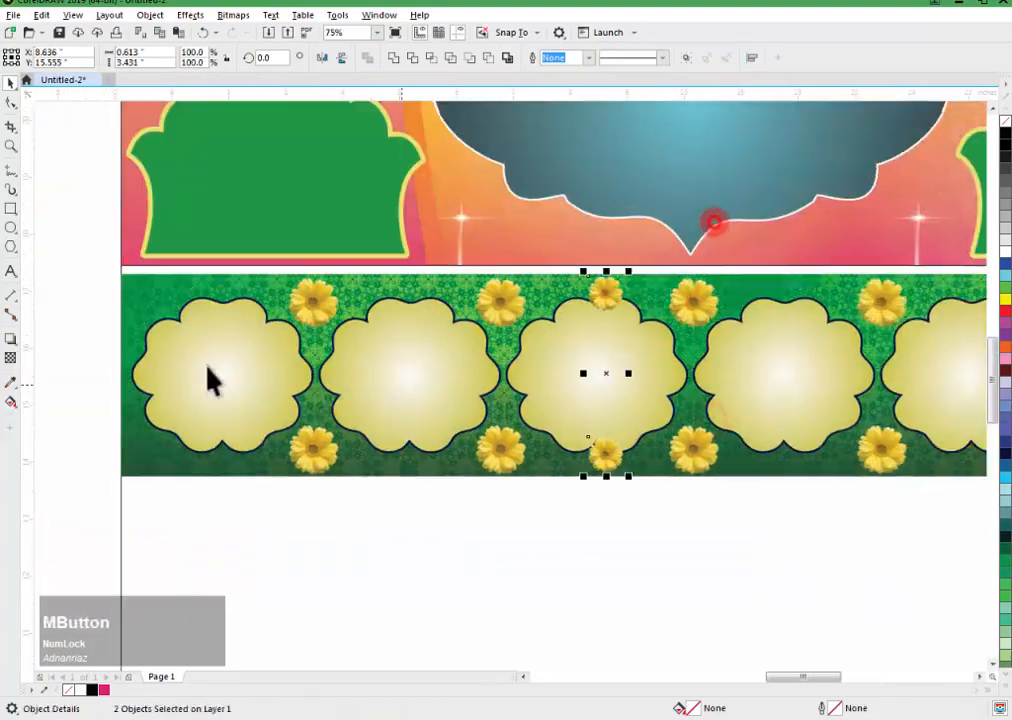
{"action": "left_click_drag", "start_coordinate": [714, 379], "coordinate": [257, 380]}
{"action": "scroll", "coordinate": [230, 355], "scroll_direction": "down", "scroll_amount": 1}
{"action": "left_click", "coordinate": [156, 380]}
{"action": "left_click_drag", "start_coordinate": [202, 313], "coordinate": [830, 440]}
{"action": "key", "text": "ctrl+g"}
{"action": "scroll", "coordinate": [640, 356], "scroll_direction": "down", "scroll_amount": 1}
{"action": "left_click", "coordinate": [375, 384]}
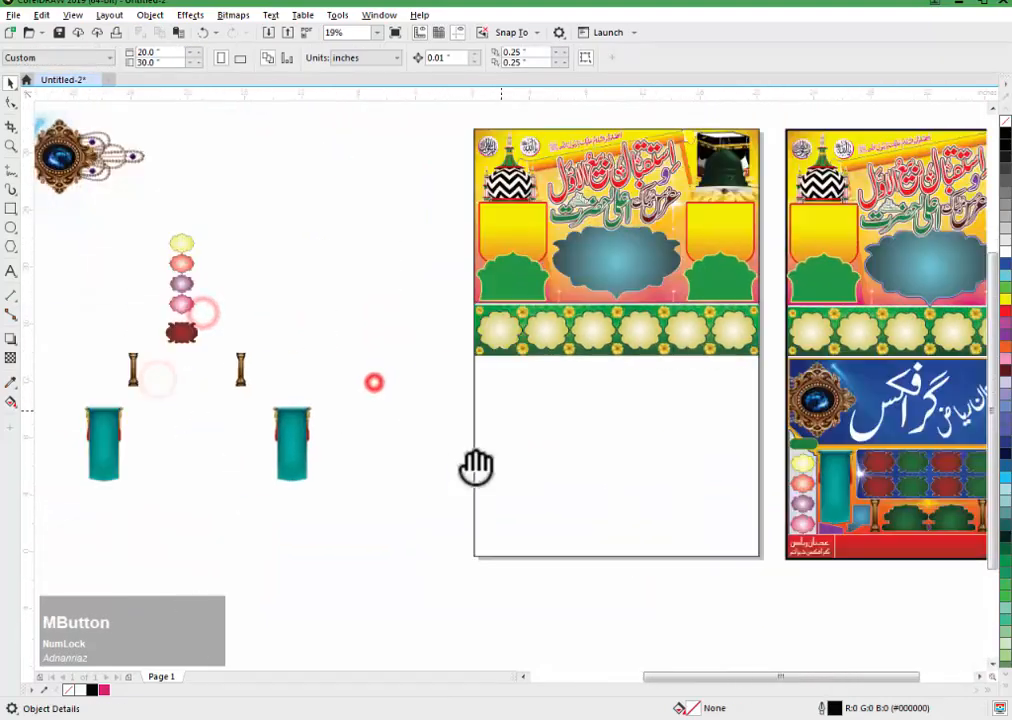
Copy the blue cut-corner panel with its red and yellow border from the finished sample and place it directly below the green strip.
{"action": "left_click", "coordinate": [716, 394]}
{"action": "left_click_drag", "start_coordinate": [752, 404], "coordinate": [296, 583]}
{"action": "right_click", "coordinate": [296, 583]}
{"action": "left_click_drag", "start_coordinate": [414, 512], "coordinate": [571, 368]}
{"action": "left_click", "coordinate": [66, 117]}
{"action": "left_click", "coordinate": [264, 501]}
{"action": "key", "text": "Delete"}
{"action": "left_click", "coordinate": [63, 114]}
{"action": "left_click", "coordinate": [562, 418]}
{"action": "left_click_drag", "start_coordinate": [429, 290], "coordinate": [811, 407]}
{"action": "left_click", "coordinate": [643, 394], "text": "ctrl"}
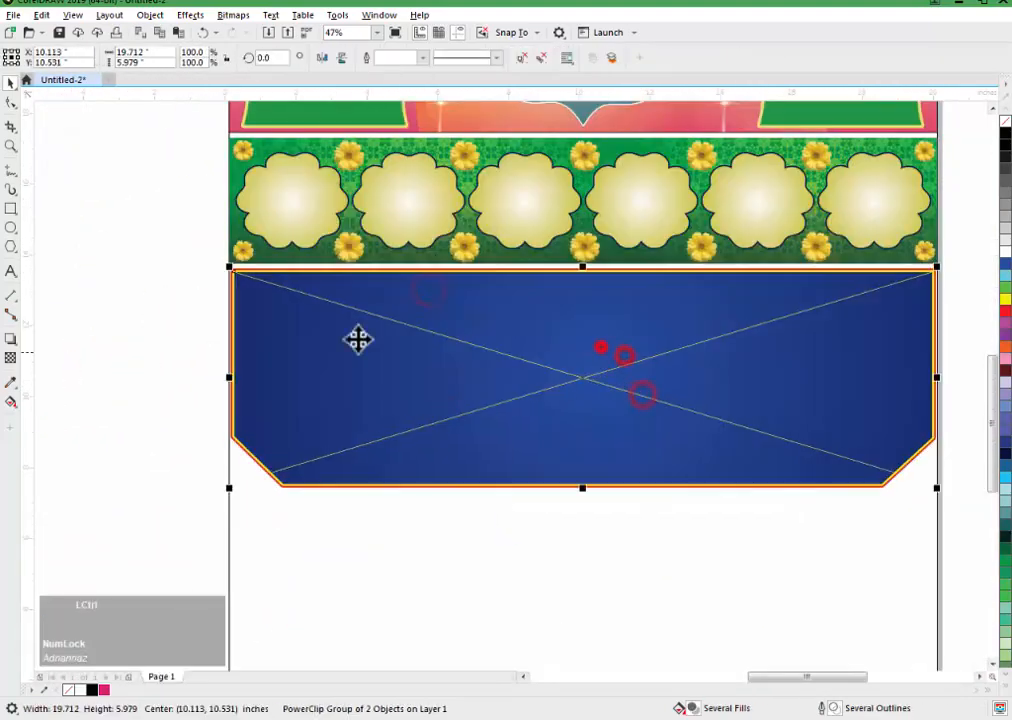
Center the group of jewelled ornaments on the blue panel both horizontally and vertically.
{"action": "key", "text": "F3"}
{"action": "left_click", "coordinate": [151, 224]}
{"action": "left_click", "coordinate": [150, 15]}
{"action": "left_click", "coordinate": [510, 254]}
{"action": "left_click", "coordinate": [282, 222]}
{"action": "left_click", "coordinate": [635, 388], "text": "shift"}
{"action": "key", "text": "c"}
{"action": "key", "text": "e"}
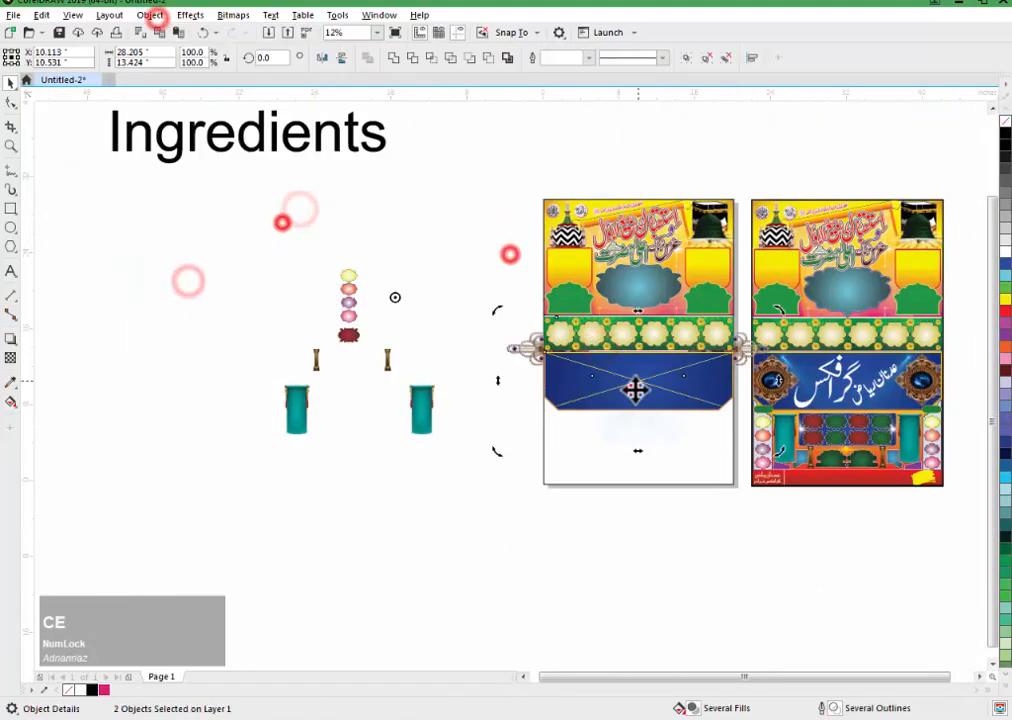
PowerClip the jewelled ornaments inside the blue panel and adjust their position within the frame.
{"action": "right_click", "coordinate": [513, 350]}
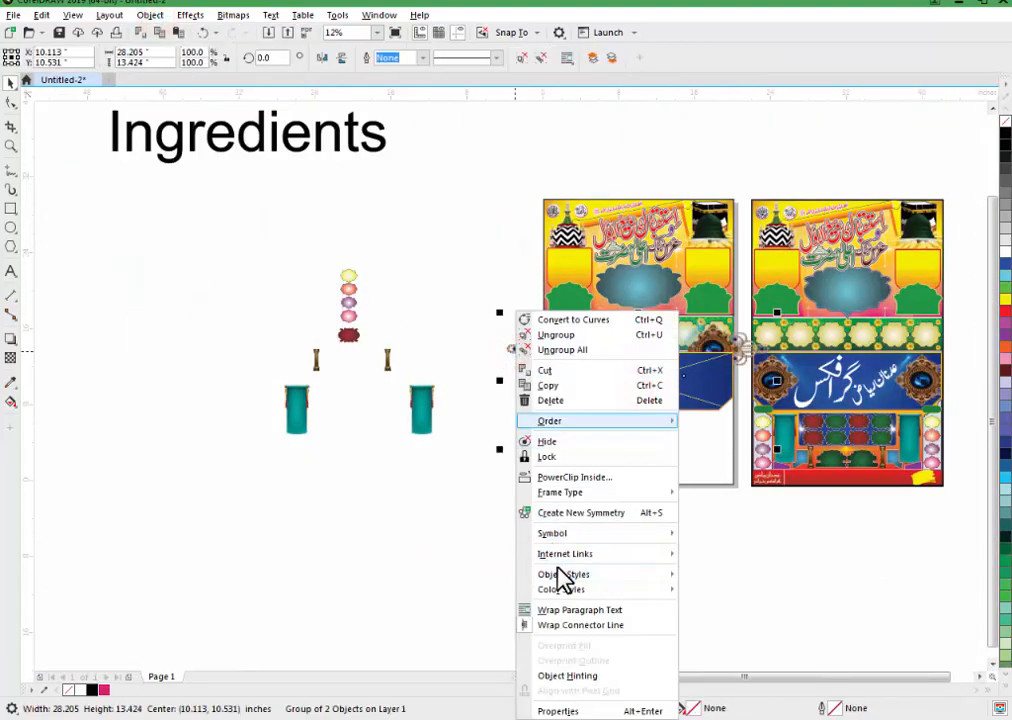
{"action": "left_click_drag", "start_coordinate": [714, 350], "coordinate": [714, 380]}
{"action": "scroll", "coordinate": [712, 381], "scroll_direction": "up", "scroll_amount": 1}
{"action": "left_click", "coordinate": [68, 115]}
{"action": "left_click_drag", "start_coordinate": [454, 395], "coordinate": [442, 396]}
{"action": "left_click", "coordinate": [68, 115]}
{"action": "left_click", "coordinate": [316, 323]}
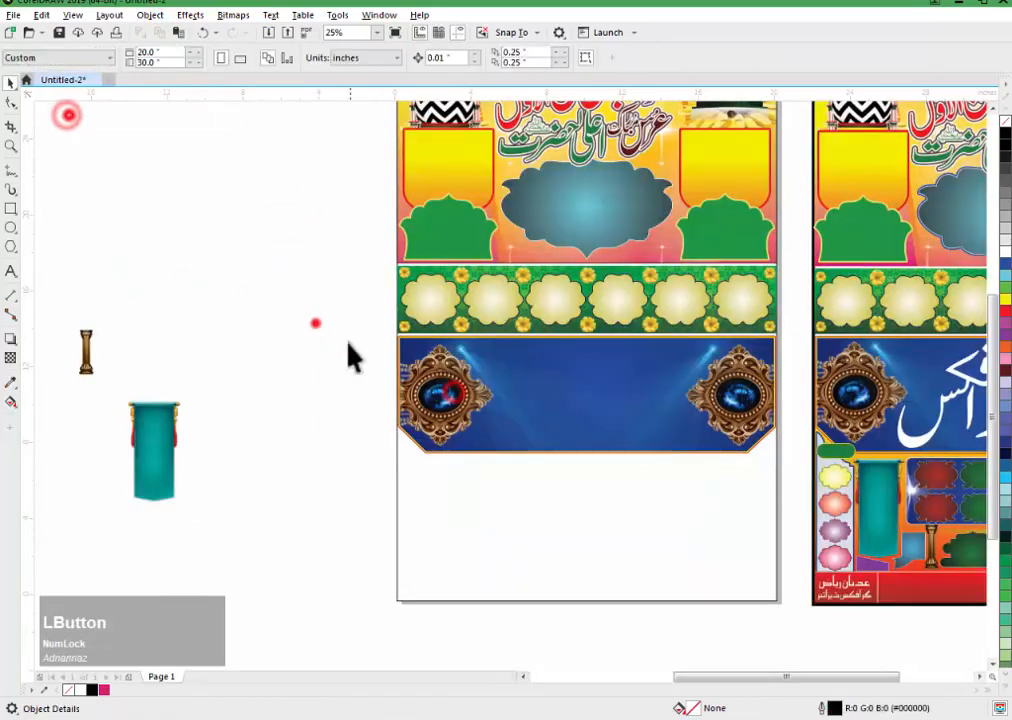
Sample the orange from the finished poster's lower section into the document palette.
{"action": "scroll", "coordinate": [376, 362], "scroll_direction": "down", "scroll_amount": 1}
{"action": "scroll", "coordinate": [568, 437], "scroll_direction": "up", "scroll_amount": 1}
{"action": "left_click_drag", "start_coordinate": [568, 437], "coordinate": [573, 502]}
{"action": "left_click", "coordinate": [44, 690]}
{"action": "left_click", "coordinate": [683, 458]}
Fill the poster's blank lower section with a vertical gradient running from orange under the blue panel to red at the bottom.
{"action": "left_click", "coordinate": [383, 526]}
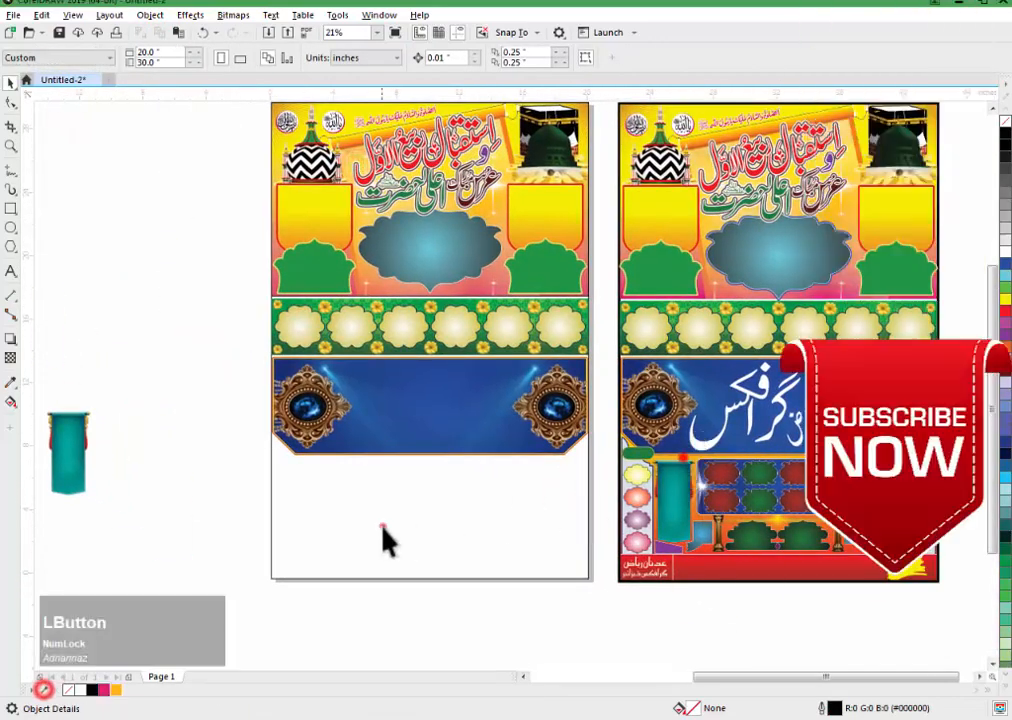
{"action": "key", "text": "g"}
{"action": "left_click_drag", "start_coordinate": [417, 241], "coordinate": [417, 563]}
{"action": "left_click_drag", "start_coordinate": [1006, 311], "coordinate": [416, 565]}
{"action": "left_click_drag", "start_coordinate": [1005, 251], "coordinate": [417, 241]}
{"action": "double_click", "coordinate": [417, 357]}
{"action": "left_click_drag", "start_coordinate": [116, 690], "coordinate": [417, 428]}
{"action": "left_click_drag", "start_coordinate": [417, 240], "coordinate": [417, 350]}
{"action": "left_click", "coordinate": [11, 84]}
{"action": "left_click", "coordinate": [138, 242]}
Copy the two light grey side columns from the finished sample, paste them into the poster and center them horizontally on the orange section.
{"action": "left_click_drag", "start_coordinate": [623, 465], "coordinate": [678, 430]}
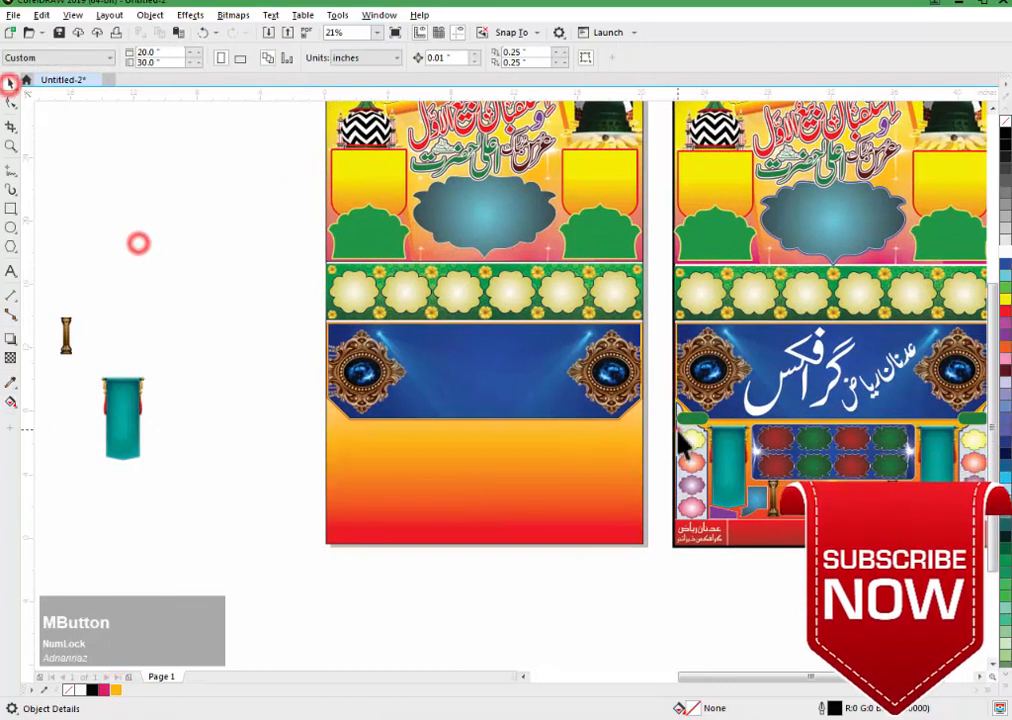
{"action": "left_click", "coordinate": [678, 430]}
{"action": "left_click", "coordinate": [53, 112]}
{"action": "left_click", "coordinate": [696, 478]}
{"action": "key", "text": "ctrl+c"}
{"action": "left_click", "coordinate": [75, 111]}
{"action": "left_click", "coordinate": [285, 330]}
{"action": "key", "text": "ctrl+v"}
{"action": "left_click", "coordinate": [434, 454], "text": "shift"}
{"action": "key", "text": "c"}
Place the green yellow-outlined capsule at the top of the left grey column and copy it to the right column.
{"action": "left_click", "coordinate": [267, 463]}
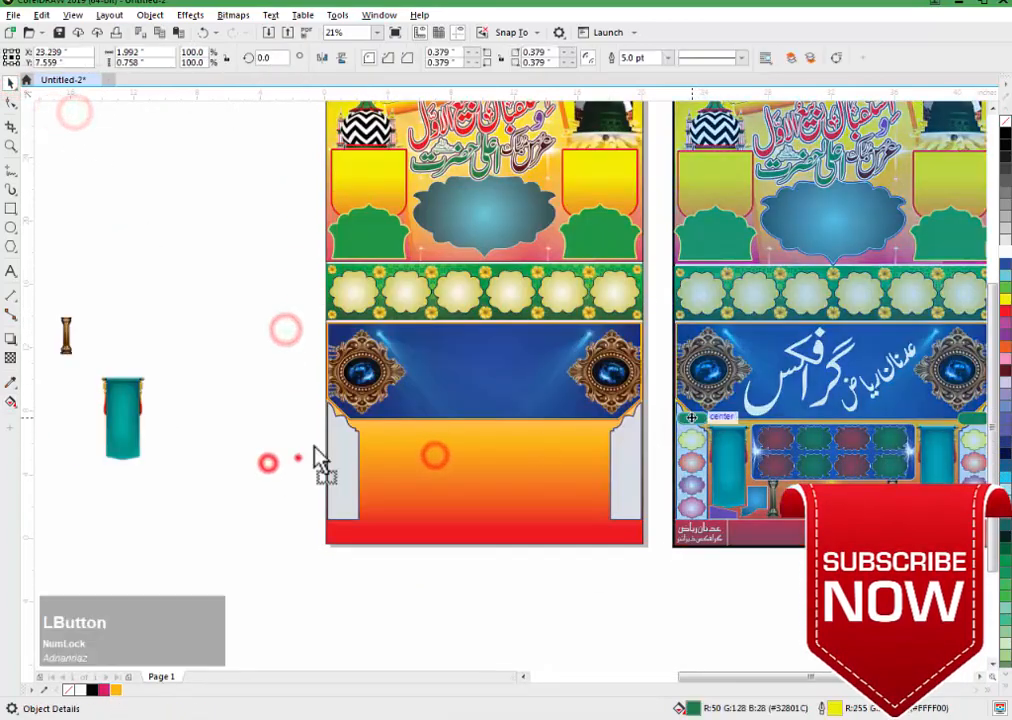
{"action": "scroll", "coordinate": [485, 412], "scroll_direction": "up", "scroll_amount": 2}
{"action": "left_click_drag", "start_coordinate": [258, 424], "coordinate": [752, 440]}
{"action": "right_click", "coordinate": [752, 440]}
{"action": "scroll", "coordinate": [770, 437], "scroll_direction": "down", "scroll_amount": 2}
{"action": "left_click_drag", "start_coordinate": [429, 440], "coordinate": [457, 428]}
Place the stack of four colored medallions in the left grey column and duplicate it in the right column.
{"action": "left_click", "coordinate": [257, 212]}
{"action": "left_click_drag", "start_coordinate": [226, 253], "coordinate": [536, 473]}
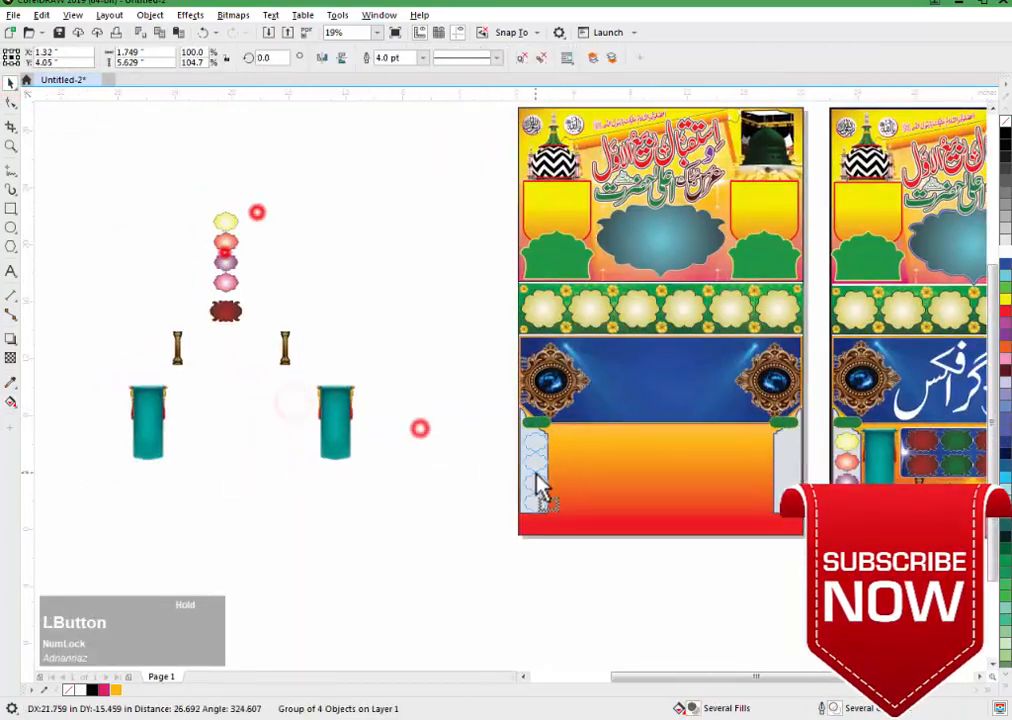
{"action": "left_click_drag", "start_coordinate": [224, 257], "coordinate": [532, 474]}
{"action": "scroll", "coordinate": [600, 482], "scroll_direction": "up", "scroll_amount": 2}
{"action": "left_click_drag", "start_coordinate": [440, 339], "coordinate": [334, 368]}
{"action": "left_click", "coordinate": [334, 428], "text": "shift"}
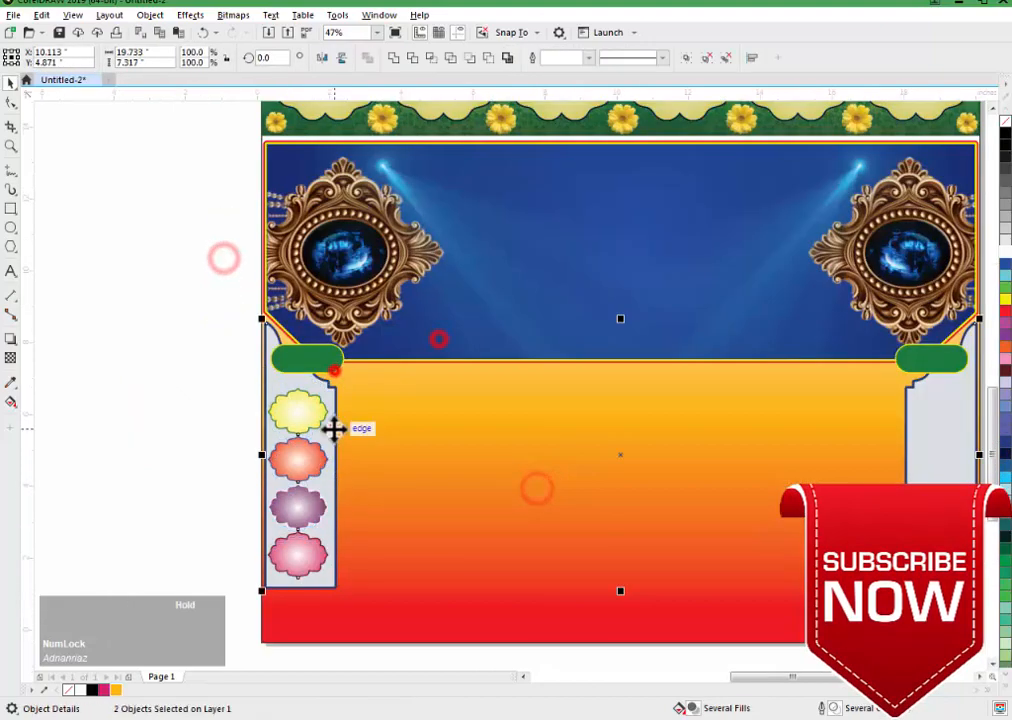
{"action": "key", "text": "Escape"}
{"action": "mouse_move", "coordinate": [311, 467]}
{"action": "left_mouse_down"}
{"action": "mouse_move", "coordinate": [161, 426]}
{"action": "mouse_move", "coordinate": [798, 426]}
{"action": "left_mouse_up"}
Draw a rectangle 20 by 1.4 inches along the poster's bottom edge, below the grey columns.
{"action": "left_click", "coordinate": [228, 473]}
{"action": "scroll", "coordinate": [567, 499], "scroll_direction": "up", "scroll_amount": 1}
{"action": "left_click", "coordinate": [10, 209]}
{"action": "left_click_drag", "start_coordinate": [146, 464], "coordinate": [905, 517]}
{"action": "left_click", "coordinate": [10, 86]}
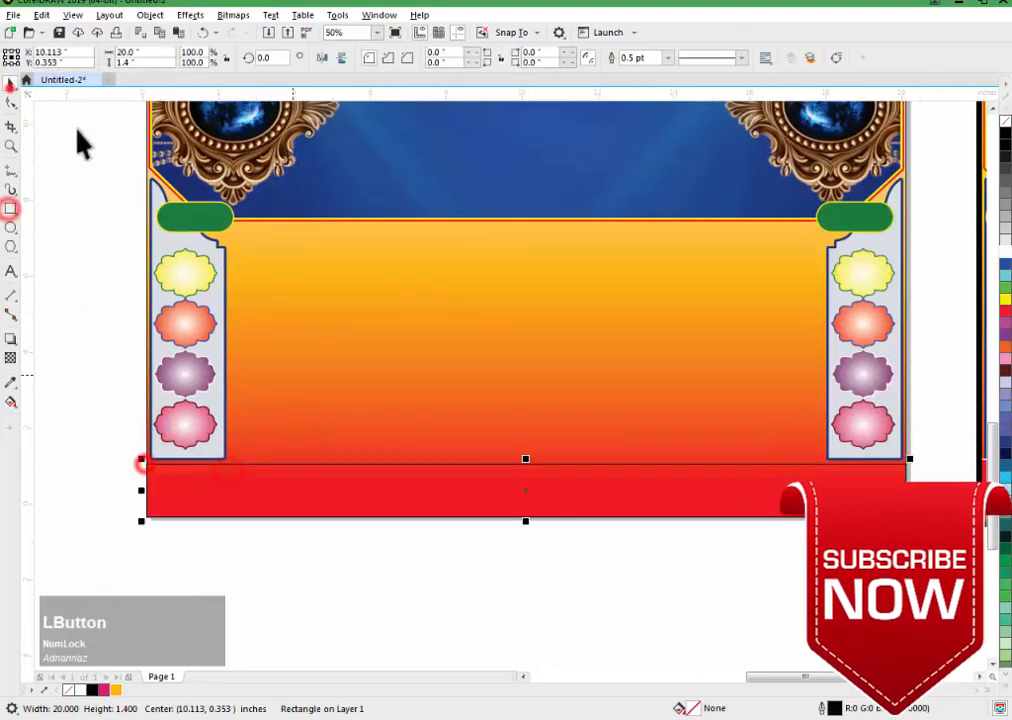
Give the bottom rectangle a vertical dark-red-to-red gradient and set its outline width to 10.
{"action": "key", "text": "g"}
{"action": "left_click_drag", "start_coordinate": [505, 387], "coordinate": [504, 543]}
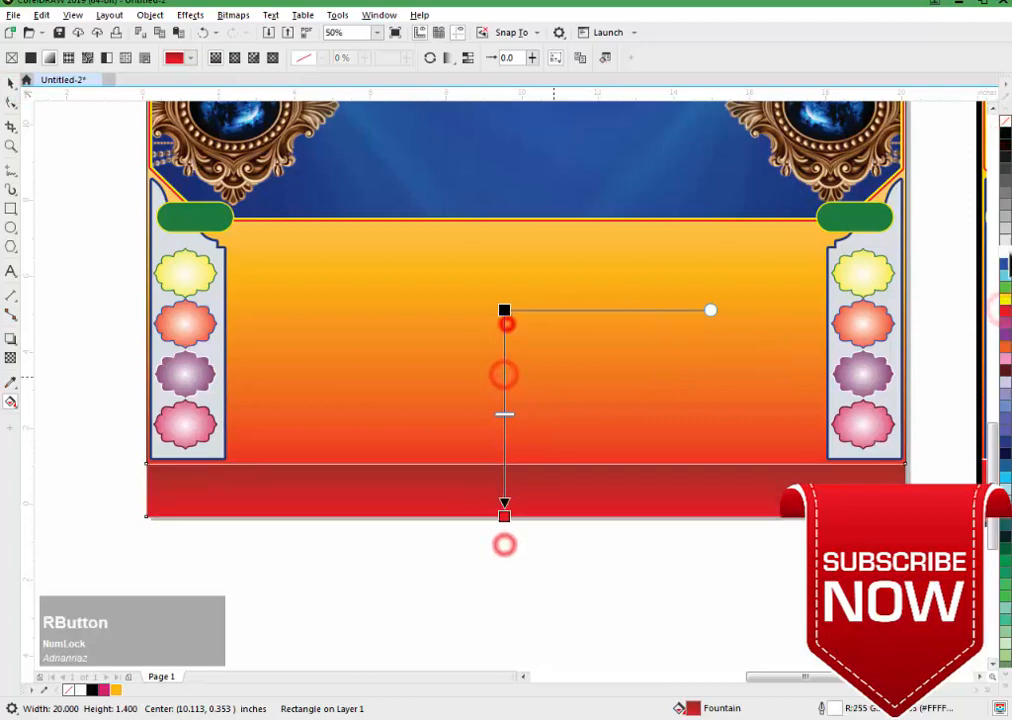
{"action": "key", "text": "F12"}
{"action": "double_click", "coordinate": [402, 309]}
{"action": "type", "text": "10"}
{"action": "left_click", "coordinate": [398, 385]}
{"action": "left_click", "coordinate": [540, 411]}
{"action": "left_click", "coordinate": [605, 454]}
Place the pair of pillars and the pair of teal hanging banners on the orange section above the red bar.
{"action": "left_click", "coordinate": [10, 82]}
{"action": "left_click_drag", "start_coordinate": [190, 272], "coordinate": [800, 470]}
{"action": "left_click", "coordinate": [684, 384], "text": "shift"}
{"action": "key", "text": "c"}
{"action": "left_click", "coordinate": [590, 621]}
{"action": "left_click_drag", "start_coordinate": [438, 334], "coordinate": [887, 533]}
{"action": "left_click_drag", "start_coordinate": [727, 427], "coordinate": [727, 438]}
{"action": "left_click", "coordinate": [585, 631]}
{"action": "left_click_drag", "start_coordinate": [109, 318], "coordinate": [666, 382]}
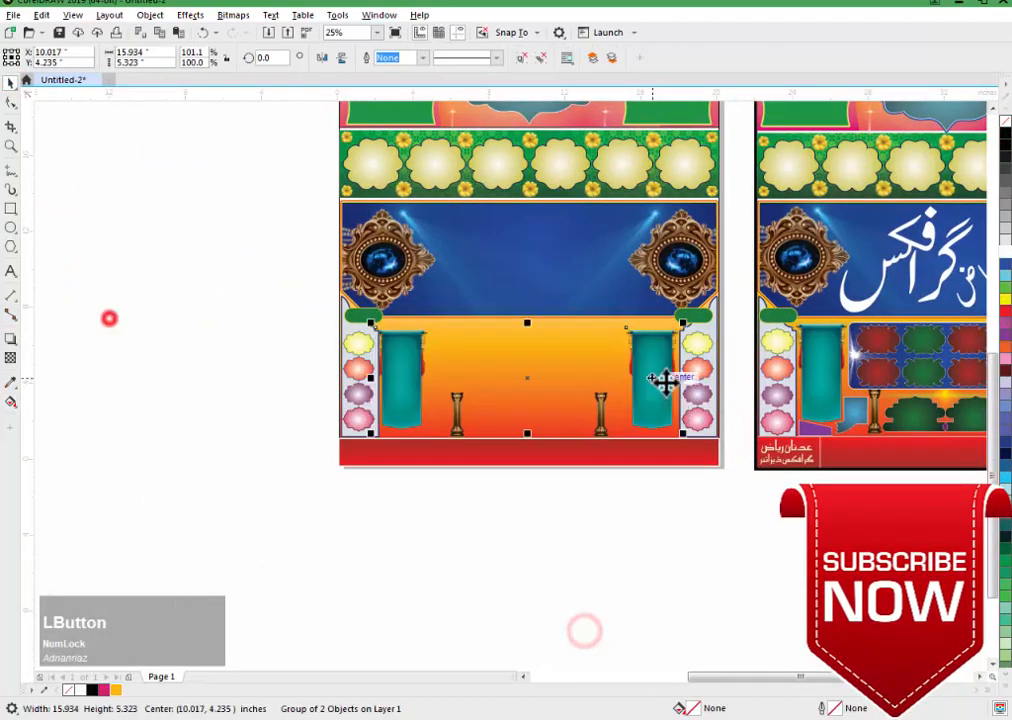
Ungroup the teal banners, delete the right one and replace it with a level copy of the left banner.
{"action": "scroll", "coordinate": [640, 378], "scroll_direction": "up", "scroll_amount": 1}
{"action": "left_click", "coordinate": [521, 58]}
{"action": "left_click", "coordinate": [562, 334]}
{"action": "left_click", "coordinate": [644, 339]}
{"action": "key", "text": "Delete"}
{"action": "left_click_drag", "start_coordinate": [181, 350], "coordinate": [671, 364]}
{"action": "right_click", "coordinate": [669, 366]}
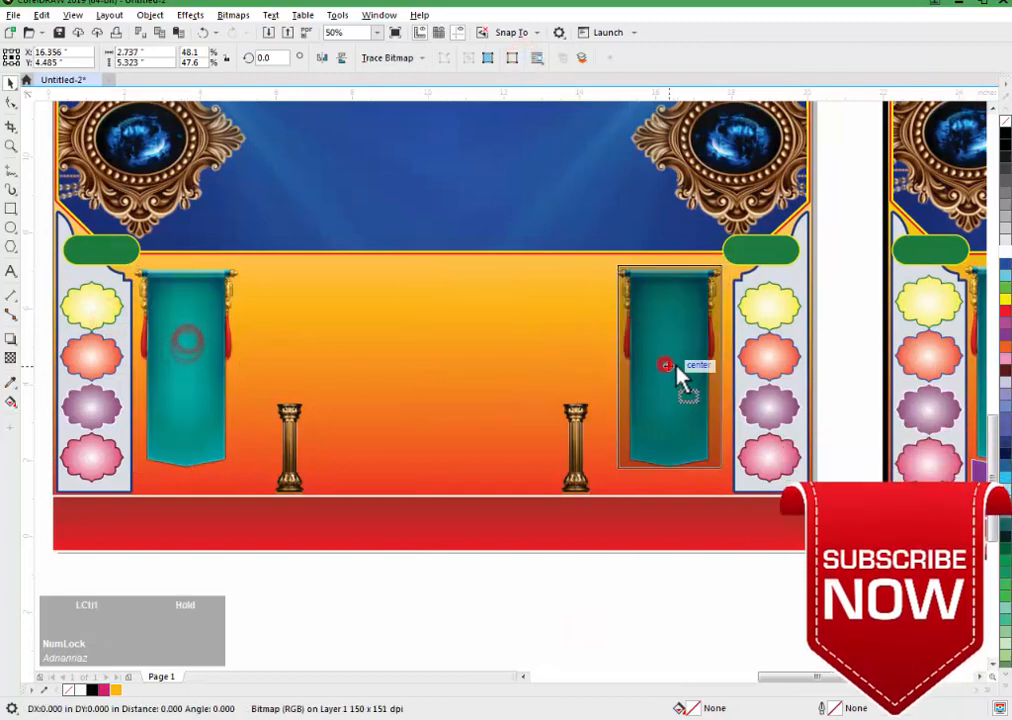
Select both teal banners together and center them horizontally on the red bottom bar.
{"action": "left_click", "coordinate": [194, 355], "text": "shift"}
{"action": "key", "text": "ctrl+f"}
{"action": "left_click", "coordinate": [989, 80]}
{"action": "left_click", "coordinate": [486, 482], "text": "shift"}
{"action": "key", "text": "c"}
{"action": "left_click", "coordinate": [409, 582]}
Draw a rounded rectangle about 9.9 by 3.7 inches between the teal banners, resting on the pillars, with 0.281 inch corners.
{"action": "left_click", "coordinate": [11, 208]}
{"action": "mouse_move", "coordinate": [193, 167]}
{"action": "left_mouse_down"}
{"action": "mouse_move", "coordinate": [515, 431]}
{"action": "mouse_move", "coordinate": [946, 448]}
{"action": "mouse_move", "coordinate": [214, 168]}
{"action": "left_mouse_up"}
{"action": "left_click", "coordinate": [11, 103]}
{"action": "left_click", "coordinate": [11, 83]}
{"action": "scroll", "coordinate": [249, 298], "scroll_direction": "down", "scroll_amount": 2}
Copy the large blue panel's fill to the rounded rectangle and make its outline white.
{"action": "key", "text": "F2"}
{"action": "left_click_drag", "start_coordinate": [106, 148], "coordinate": [540, 380]}
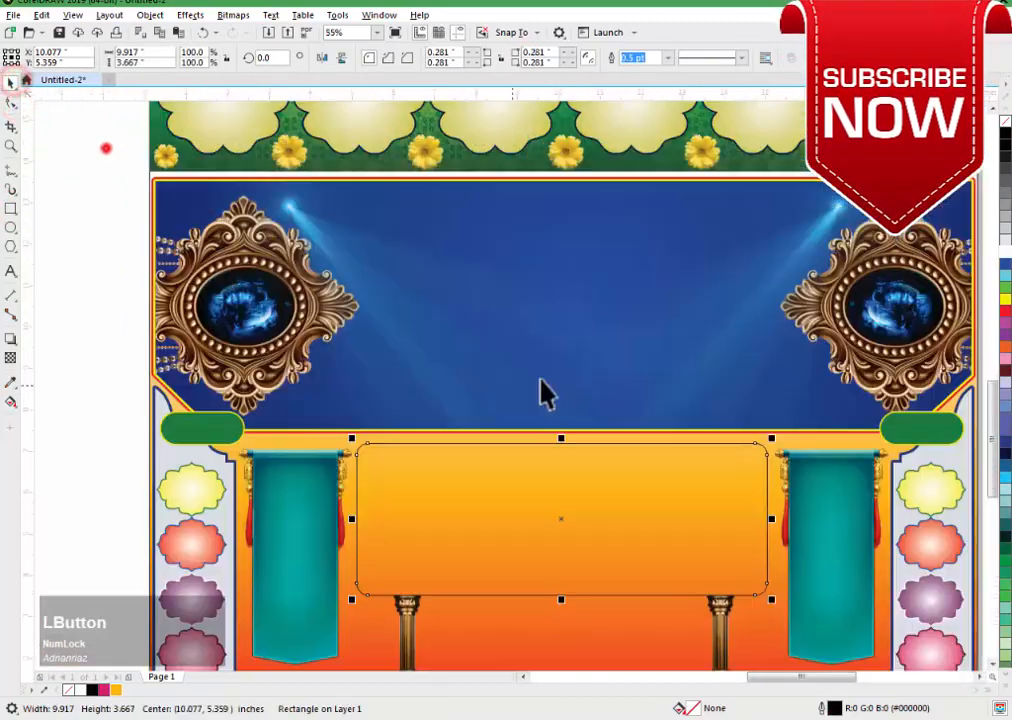
{"action": "left_click", "coordinate": [46, 16]}
{"action": "left_click", "coordinate": [68, 111]}
{"action": "left_click", "coordinate": [370, 348]}
{"action": "left_click", "coordinate": [387, 336]}
{"action": "left_click", "coordinate": [387, 319]}
{"action": "left_click", "coordinate": [498, 380]}
{"action": "left_click", "coordinate": [449, 356]}
{"action": "right_click", "coordinate": [1005, 252]}
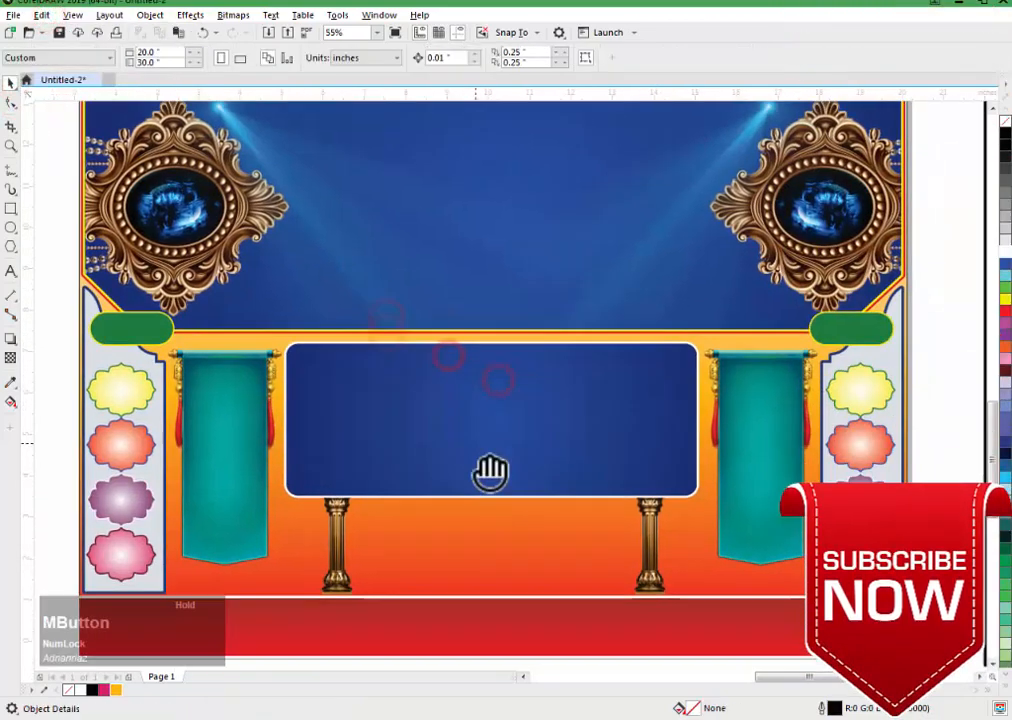
Copy the white light flare from the finished sample and place it over the left half of the rounded blue panel.
{"action": "scroll", "coordinate": [490, 471], "scroll_direction": "down", "scroll_amount": 1}
{"action": "left_click", "coordinate": [68, 111]}
{"action": "left_click", "coordinate": [757, 412]}
{"action": "left_click", "coordinate": [58, 104]}
{"action": "left_click", "coordinate": [138, 346]}
{"action": "key", "text": "ctrl+v"}
{"action": "left_click_drag", "start_coordinate": [759, 416], "coordinate": [395, 421]}
{"action": "scroll", "coordinate": [396, 421], "scroll_direction": "up", "scroll_amount": 1}
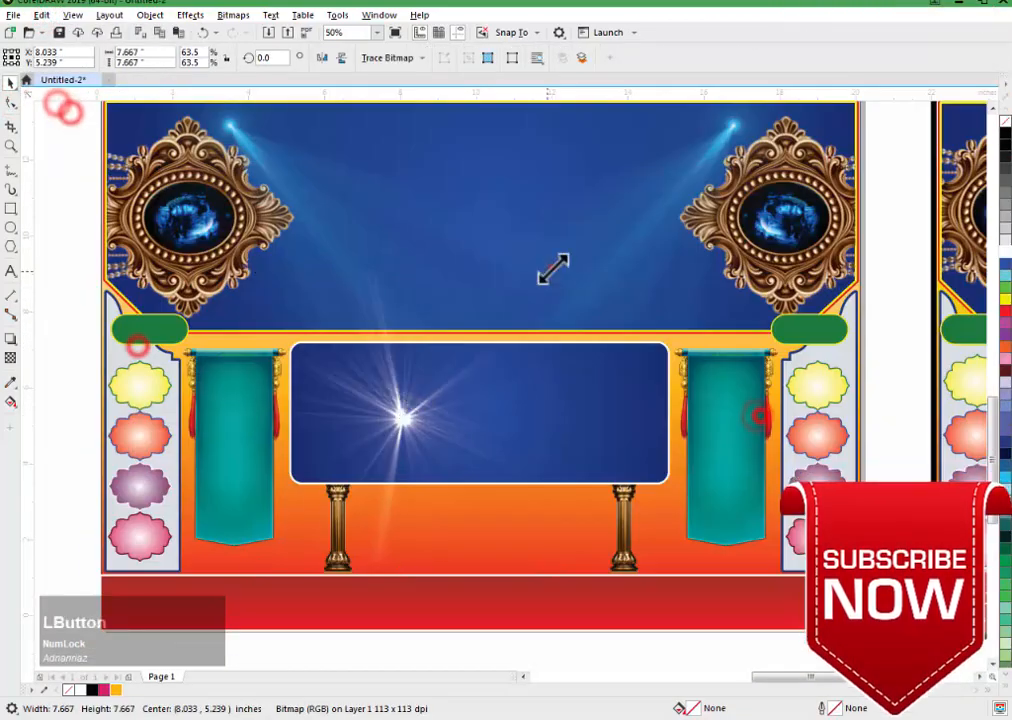
Shrink the light flare to about 4.8 inches and move it off the blue panel onto the red bottom bar.
{"action": "left_click_drag", "start_coordinate": [553, 269], "coordinate": [444, 380]}
{"action": "scroll", "coordinate": [523, 334], "scroll_direction": "down", "scroll_amount": 1}
{"action": "left_click_drag", "start_coordinate": [443, 395], "coordinate": [350, 464]}
Copy the dark red ornamental frame from the ingredients into the upper left of the rounded blue panel.
{"action": "left_click", "coordinate": [206, 467]}
{"action": "scroll", "coordinate": [513, 487], "scroll_direction": "down", "scroll_amount": 1}
{"action": "left_click", "coordinate": [357, 577]}
{"action": "left_click_drag", "start_coordinate": [258, 302], "coordinate": [238, 320]}
{"action": "left_click_drag", "start_coordinate": [225, 336], "coordinate": [565, 391]}
{"action": "scroll", "coordinate": [384, 426], "scroll_direction": "up", "scroll_amount": 1}
{"action": "scroll", "coordinate": [328, 389], "scroll_direction": "down", "scroll_amount": 1}
Repeat the red frame into an evenly spaced row of four and duplicate the row directly below it.
{"action": "key", "text": "ctrl+r"}
{"action": "key", "text": "ctrl+r"}
{"action": "left_click", "coordinate": [311, 388]}
{"action": "left_click", "coordinate": [418, 391], "text": "shift"}
{"action": "left_click", "coordinate": [490, 391], "text": "shift"}
{"action": "left_click_drag", "start_coordinate": [474, 391], "coordinate": [475, 455]}
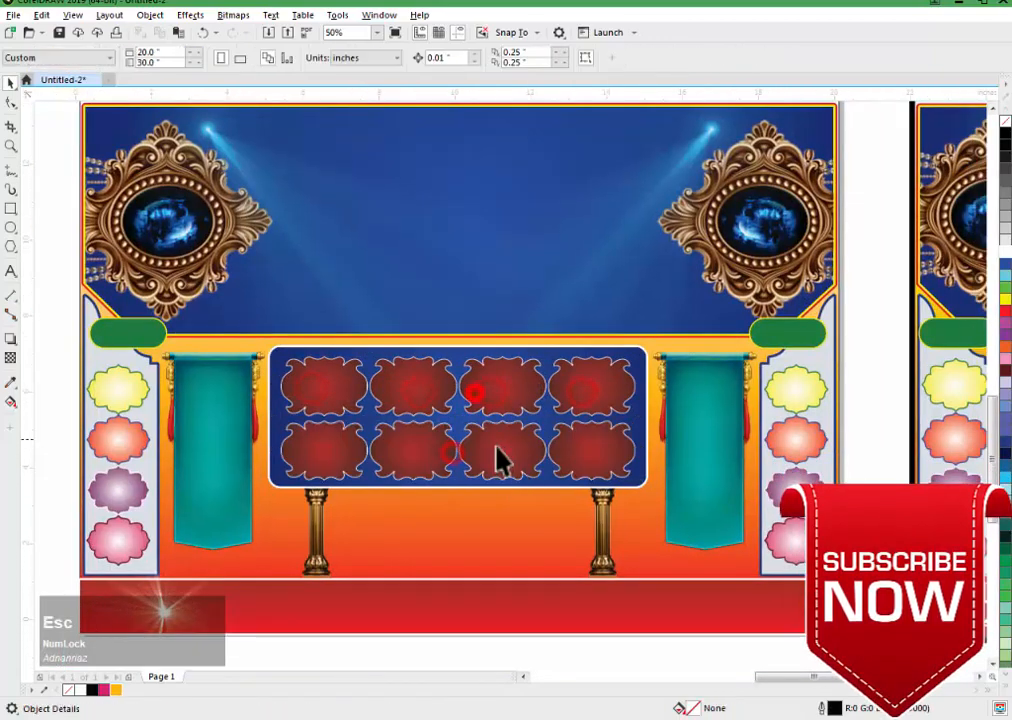
Recolour the radial fills of the four frames in the second and fourth columns to green.
{"action": "scroll", "coordinate": [444, 450], "scroll_direction": "up", "scroll_amount": 1}
{"action": "left_click", "coordinate": [379, 327]}
{"action": "left_click", "coordinate": [373, 446], "text": "shift"}
{"action": "left_click", "coordinate": [735, 333], "text": "shift"}
{"action": "left_click", "coordinate": [718, 453], "text": "shift"}
{"action": "key", "text": "g"}
{"action": "left_click_drag", "start_coordinate": [1003, 288], "coordinate": [739, 452]}
{"action": "left_click_drag", "start_coordinate": [1003, 288], "coordinate": [409, 348]}
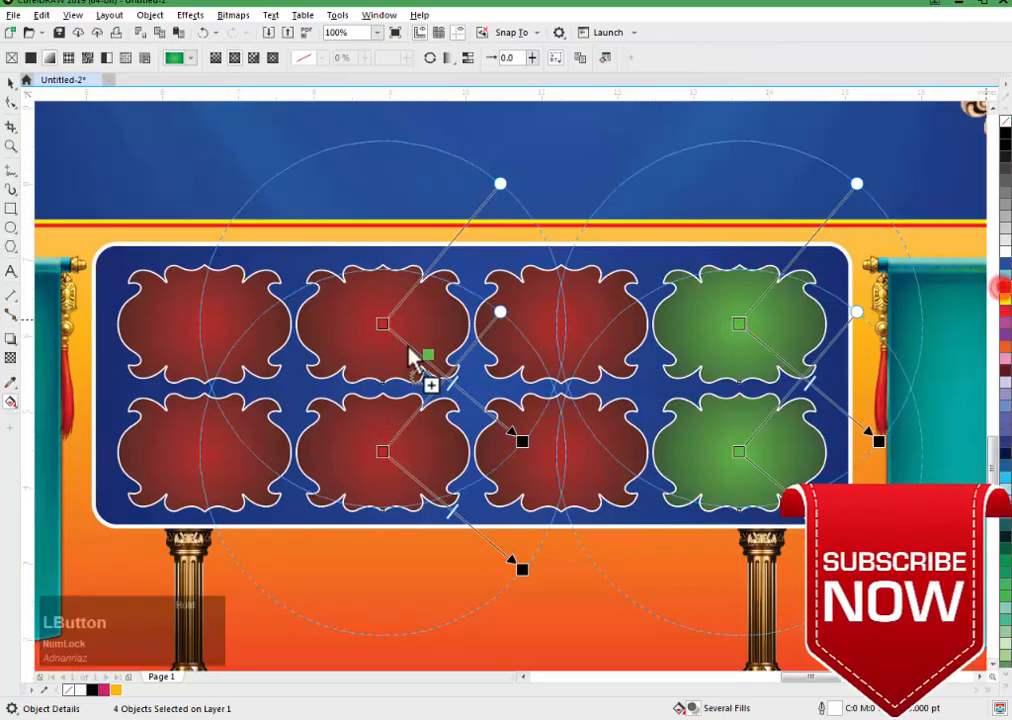
{"action": "left_click", "coordinate": [12, 84]}
Copy the two dark green arch shapes from the finished sample and place them between the pillars.
{"action": "scroll", "coordinate": [420, 408], "scroll_direction": "down", "scroll_amount": 2}
{"action": "left_click", "coordinate": [343, 564]}
{"action": "scroll", "coordinate": [870, 480], "scroll_direction": "up", "scroll_amount": 1}
{"action": "left_click", "coordinate": [805, 446]}
{"action": "left_click", "coordinate": [875, 445], "text": "shift"}
{"action": "scroll", "coordinate": [866, 440], "scroll_direction": "down", "scroll_amount": 1}
{"action": "left_click_drag", "start_coordinate": [875, 443], "coordinate": [466, 443]}
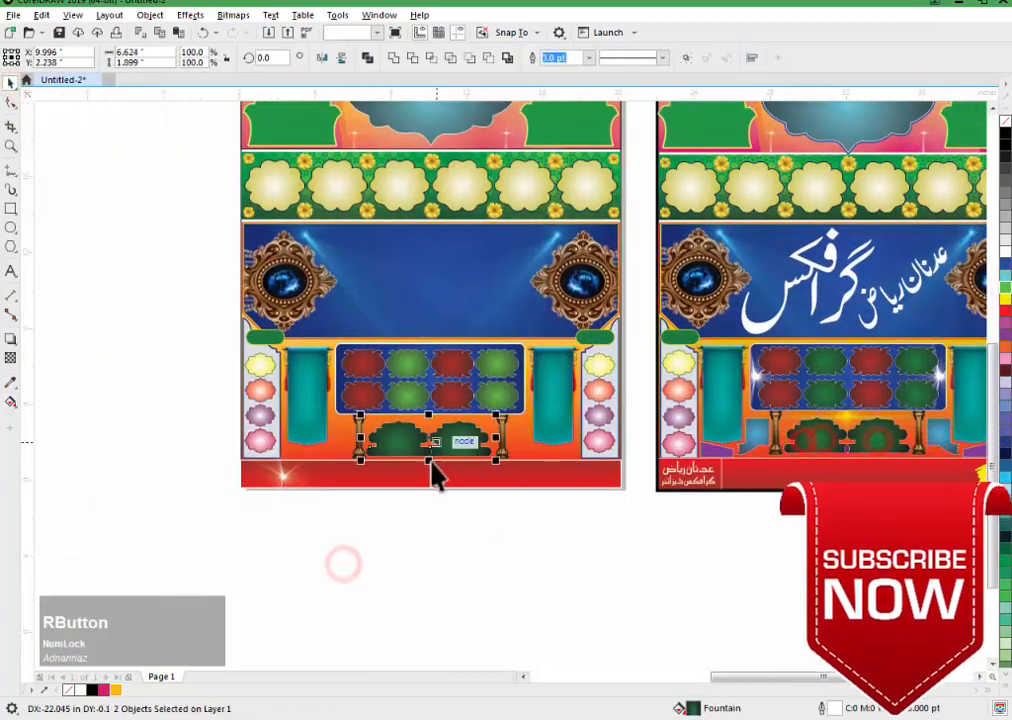
{"action": "left_click", "coordinate": [413, 531]}
{"action": "left_click_drag", "start_coordinate": [847, 449], "coordinate": [427, 450]}
{"action": "scroll", "coordinate": [428, 451], "scroll_direction": "up", "scroll_amount": 3}
{"action": "key", "text": "ctrl+z"}
Copy the small purple leaf shape from the finished sample to where the bases of the two green arches meet.
{"action": "scroll", "coordinate": [371, 421], "scroll_direction": "down", "scroll_amount": 3}
{"action": "left_click_drag", "start_coordinate": [890, 460], "coordinate": [491, 461]}
{"action": "scroll", "coordinate": [472, 463], "scroll_direction": "up", "scroll_amount": 3}
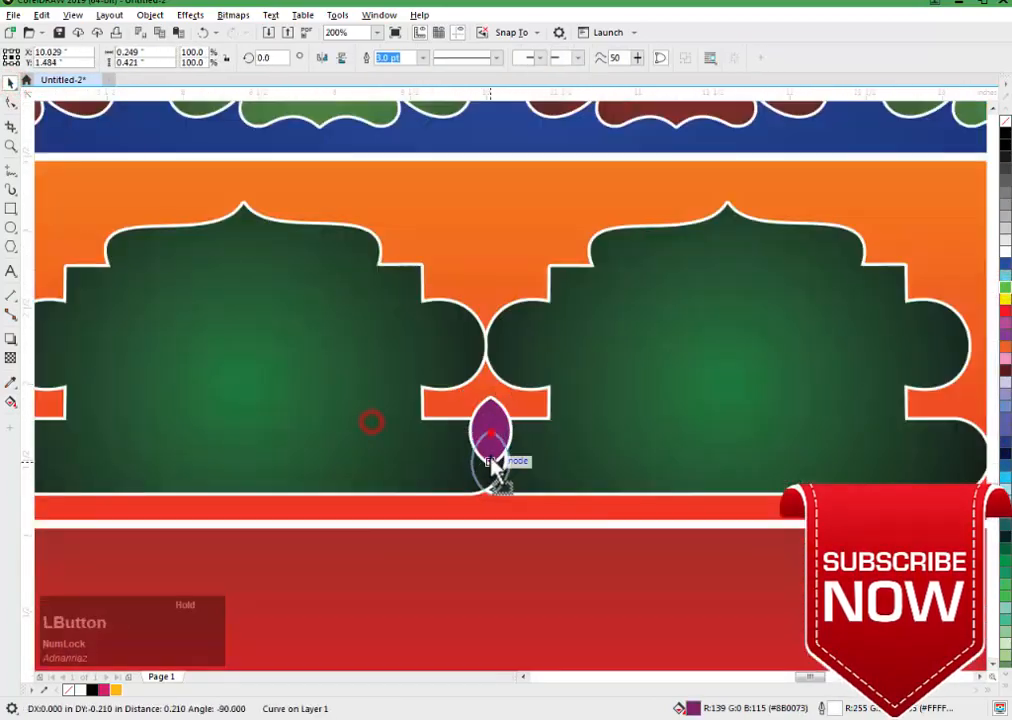
{"action": "scroll", "coordinate": [505, 430], "scroll_direction": "down", "scroll_amount": 2}
{"action": "left_click", "coordinate": [477, 574]}
PowerClip the light flare inside the rounded blue panel and duplicate it horizontally between the right-hand frames.
{"action": "left_click_drag", "start_coordinate": [213, 480], "coordinate": [414, 286]}
{"action": "left_click", "coordinate": [153, 17]}
{"action": "left_click", "coordinate": [379, 68]}
{"action": "left_click", "coordinate": [321, 281]}
{"action": "left_click", "coordinate": [51, 109]}
{"action": "left_click_drag", "start_coordinate": [353, 310], "coordinate": [535, 310], "text": "ctrl"}
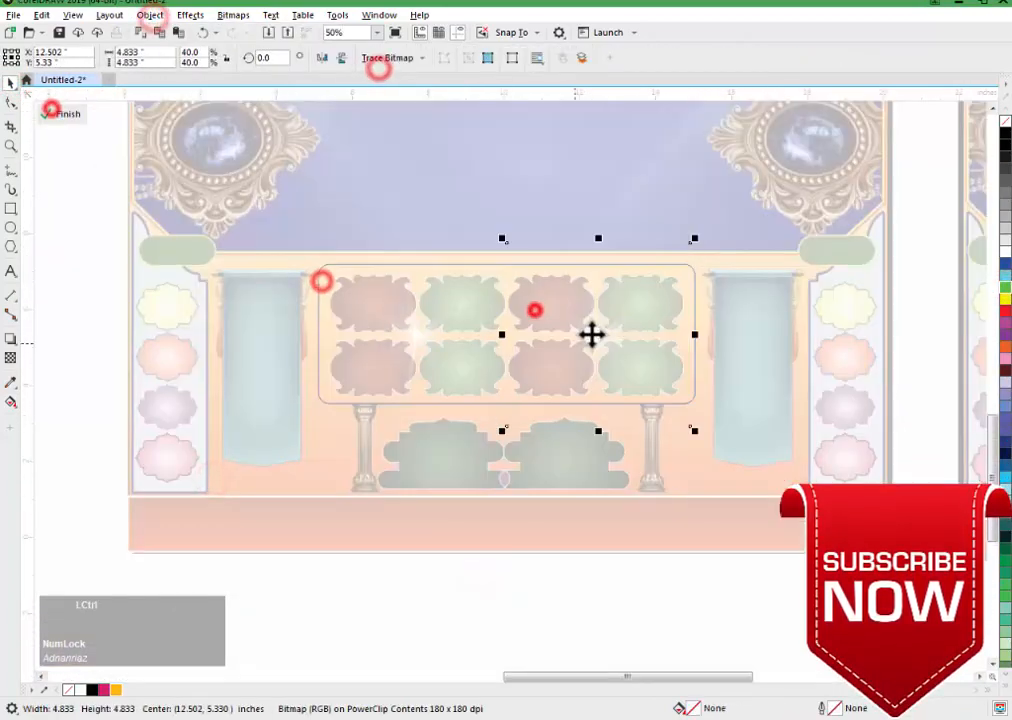
{"action": "left_click", "coordinate": [68, 111]}
Copy both blue ribbon pieces from the finished sample and place them on the outer sides of the two pillars.
{"action": "left_click", "coordinate": [77, 264]}
{"action": "scroll", "coordinate": [335, 400], "scroll_direction": "down", "scroll_amount": 1}
{"action": "left_click", "coordinate": [913, 422], "text": "shift"}
{"action": "left_click_drag", "start_coordinate": [700, 422], "coordinate": [304, 373]}
{"action": "left_click", "coordinate": [360, 531]}
{"action": "scroll", "coordinate": [308, 409], "scroll_direction": "up", "scroll_amount": 2}
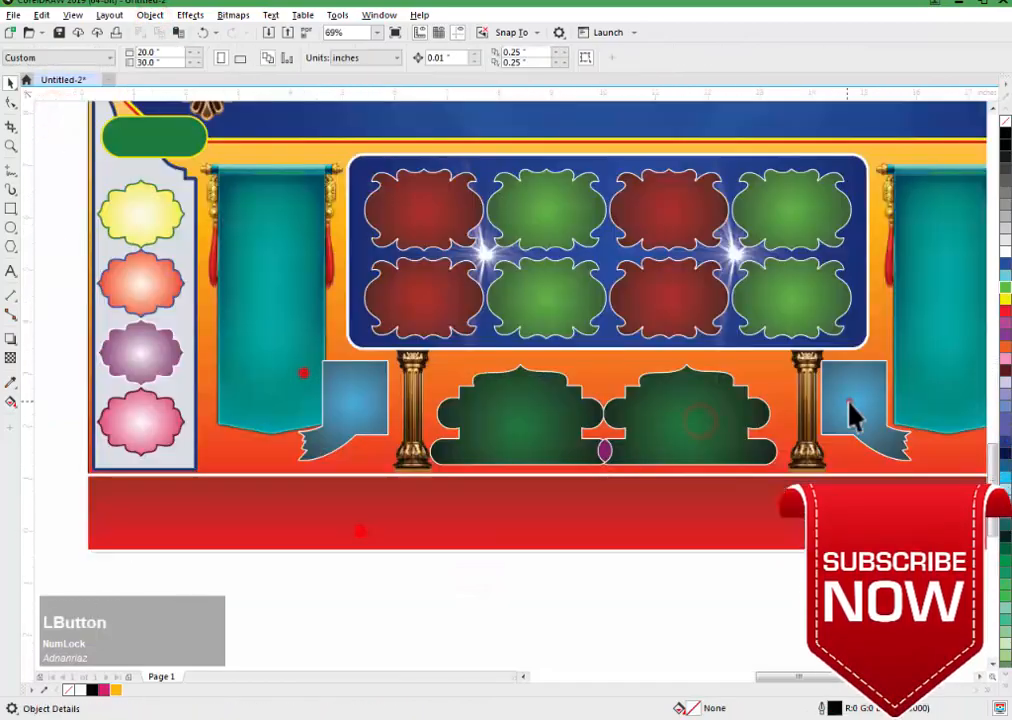
Delete the left ribbon copy and fit the right one between pillar and teal banner, about 1.67 by 1.84 inches.
{"action": "left_click", "coordinate": [326, 383]}
{"action": "key", "text": "Delete"}
{"action": "left_click", "coordinate": [705, 398]}
{"action": "left_click_drag", "start_coordinate": [597, 321], "coordinate": [606, 331]}
{"action": "left_click_drag", "start_coordinate": [700, 242], "coordinate": [698, 219]}
{"action": "left_click_drag", "start_coordinate": [393, 576], "coordinate": [365, 576]}
{"action": "scroll", "coordinate": [574, 407], "scroll_direction": "down", "scroll_amount": 3}
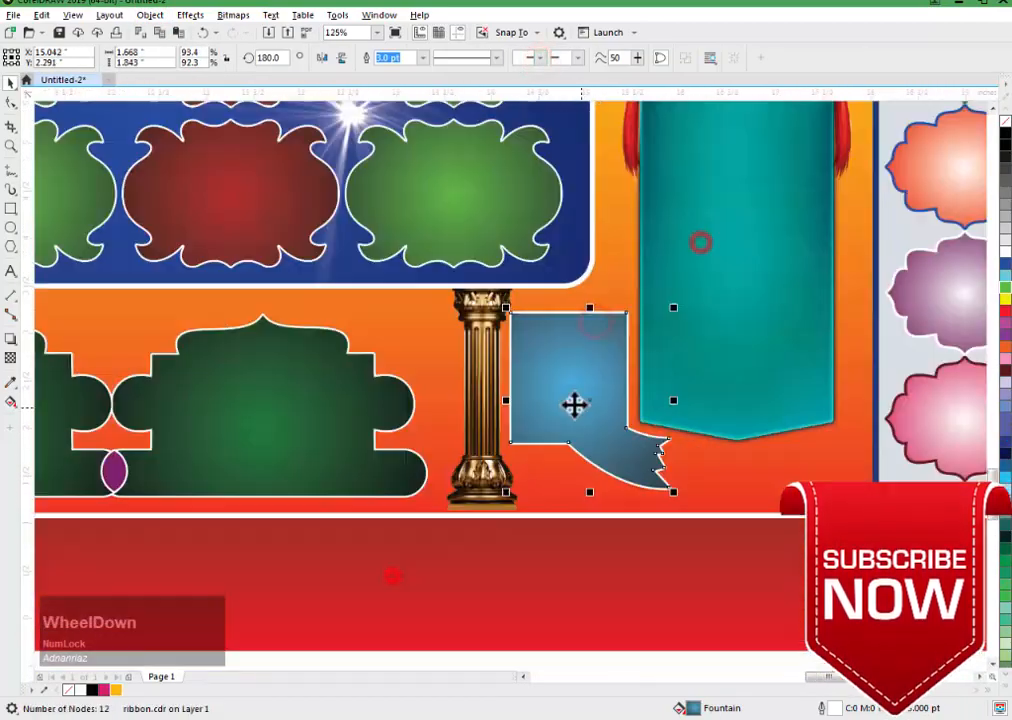
Place a mirrored copy of the right blue ribbon beside the left pillar.
{"action": "left_click_drag", "start_coordinate": [560, 416], "coordinate": [337, 418], "text": "ctrl"}
{"action": "left_click", "coordinate": [483, 490]}
{"action": "scroll", "coordinate": [551, 488], "scroll_direction": "down", "scroll_amount": 1}
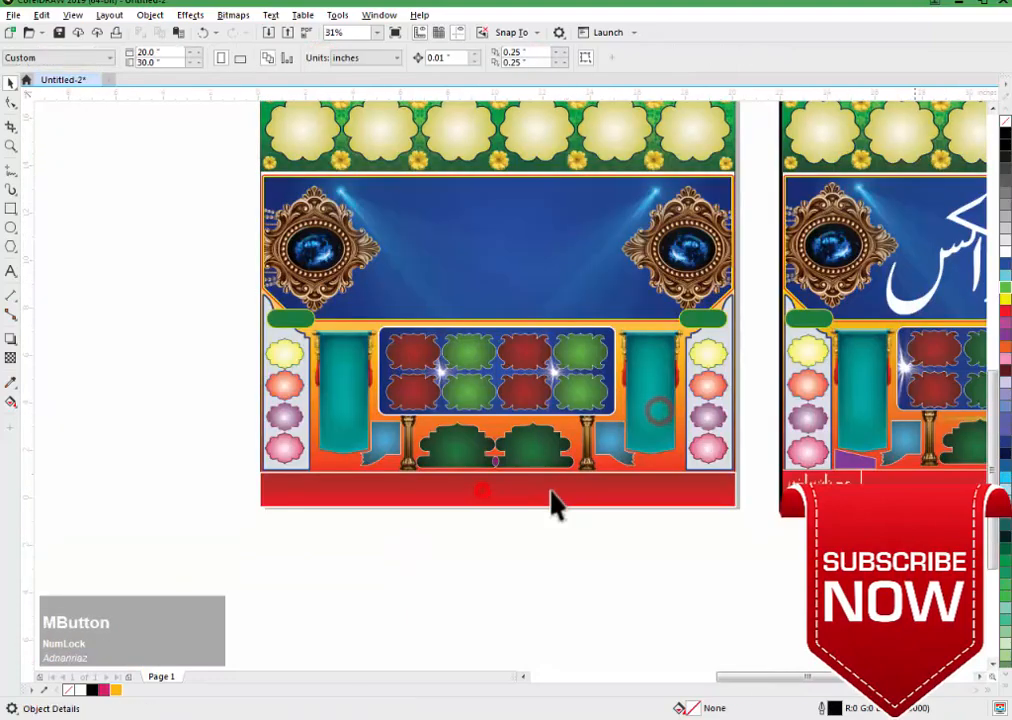
Copy the grouped pair of purple wedges from the finished sample, place them beneath the teal banners and ungroup them.
{"action": "scroll", "coordinate": [551, 488], "scroll_direction": "up", "scroll_amount": 2}
{"action": "scroll", "coordinate": [551, 488], "scroll_direction": "down", "scroll_amount": 1}
{"action": "left_click_drag", "start_coordinate": [810, 391], "coordinate": [500, 390]}
{"action": "left_click", "coordinate": [321, 57]}
{"action": "scroll", "coordinate": [486, 367], "scroll_direction": "up", "scroll_amount": 1}
{"action": "left_click", "coordinate": [321, 57]}
{"action": "scroll", "coordinate": [517, 421], "scroll_direction": "down", "scroll_amount": 1}
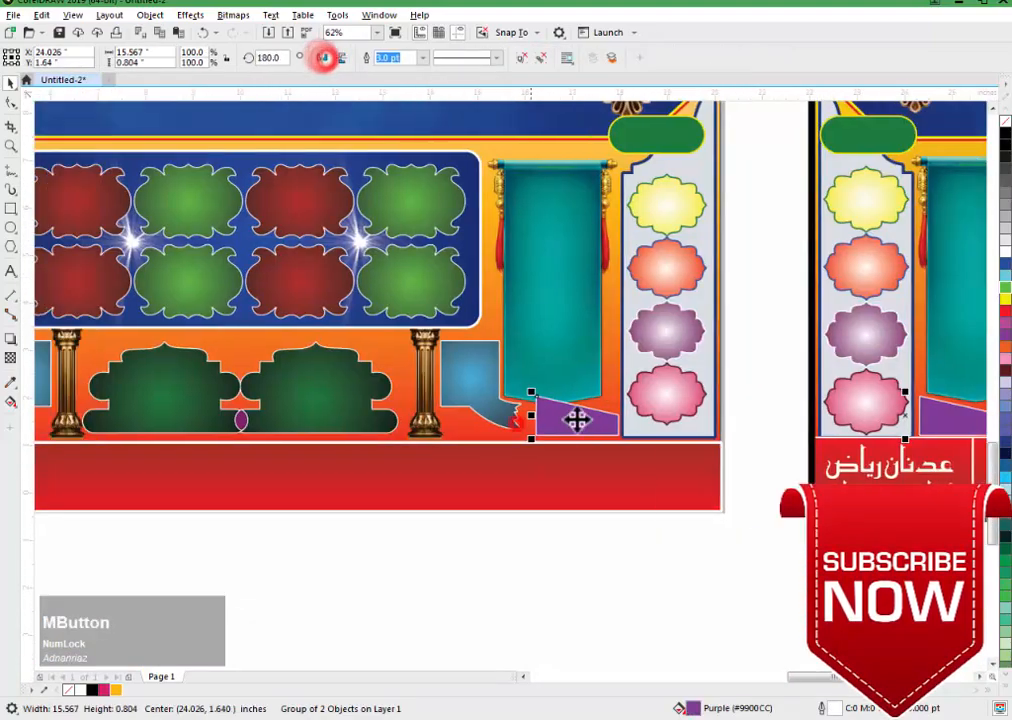
{"action": "left_click_drag", "start_coordinate": [590, 416], "coordinate": [201, 416]}
{"action": "left_click_drag", "start_coordinate": [389, 416], "coordinate": [118, 418]}
{"action": "left_click", "coordinate": [543, 52]}
{"action": "left_click", "coordinate": [656, 540]}
Place a mirrored copy of the left purple wedge under the right teal banner, about 1.7 by 0.8 inches.
{"action": "scroll", "coordinate": [793, 420], "scroll_direction": "up", "scroll_amount": 1}
{"action": "left_click", "coordinate": [265, 435]}
{"action": "scroll", "coordinate": [237, 440], "scroll_direction": "down", "scroll_amount": 1}
{"action": "left_click_drag", "start_coordinate": [237, 440], "coordinate": [866, 447]}
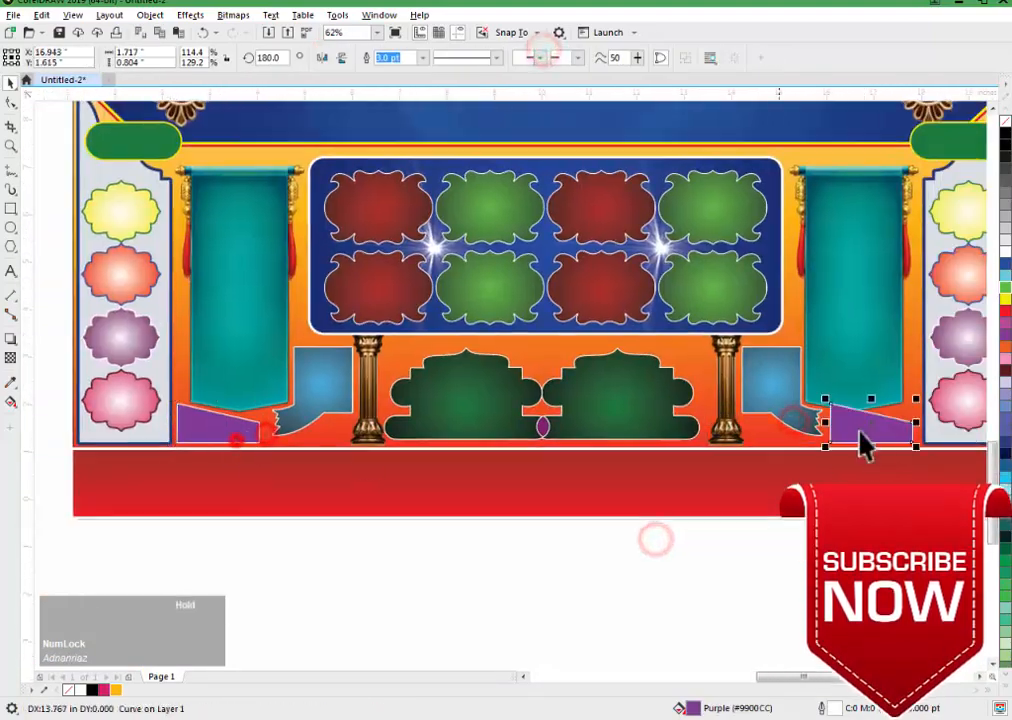
Copy the large white calligraphy from the finished sample onto the wide blue panel between the ornaments.
{"action": "scroll", "coordinate": [300, 470], "scroll_direction": "down", "scroll_amount": 3}
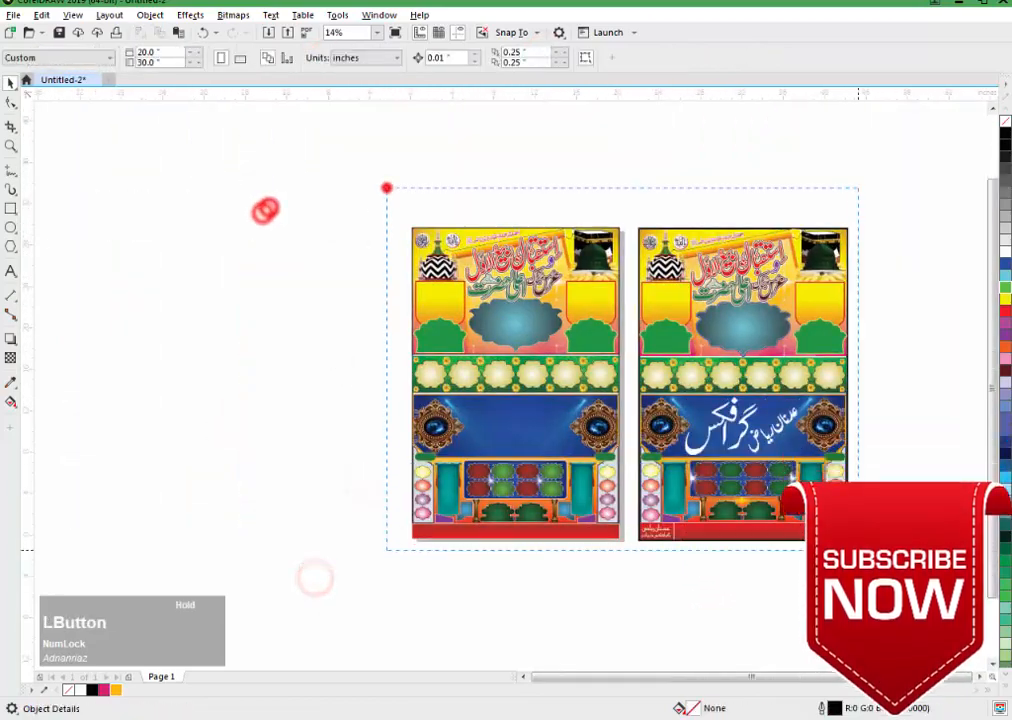
{"action": "left_click", "coordinate": [735, 462]}
{"action": "left_click", "coordinate": [732, 447], "text": "shift"}
{"action": "left_click_drag", "start_coordinate": [723, 436], "coordinate": [370, 424]}
{"action": "left_click", "coordinate": [470, 640]}
Take the yellow brush stroke from the sample's clipped contents and place it at the right end of the red bottom bar.
{"action": "left_click", "coordinate": [63, 115]}
{"action": "left_click", "coordinate": [741, 581]}
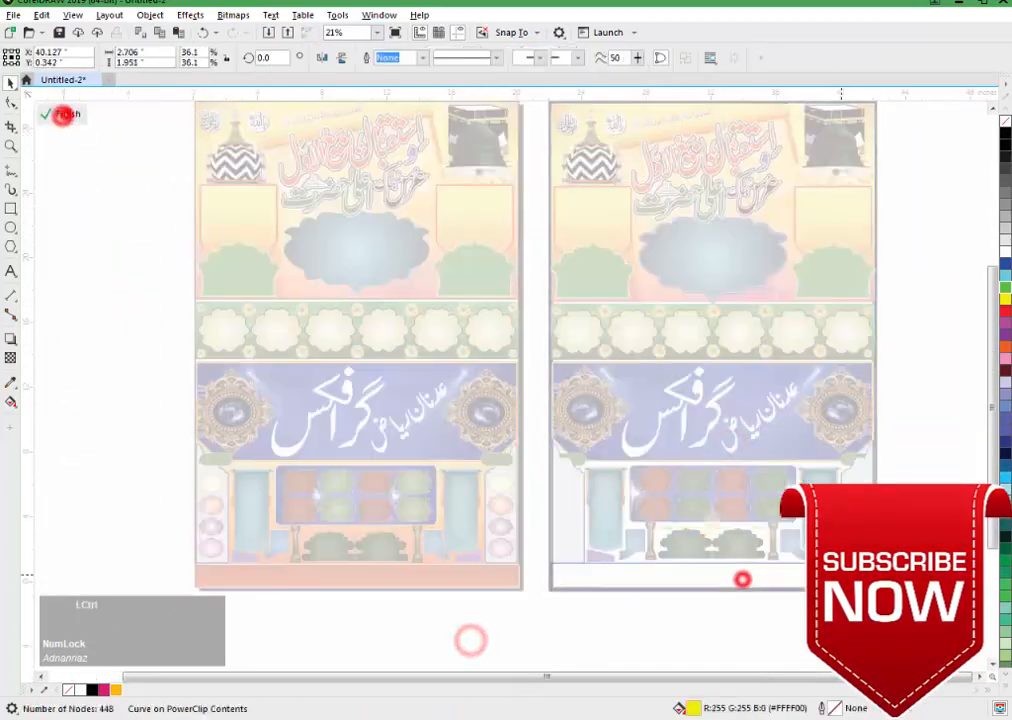
{"action": "left_click", "coordinate": [63, 114]}
{"action": "left_click", "coordinate": [98, 242]}
{"action": "left_click", "coordinate": [123, 428]}
{"action": "left_click_drag", "start_coordinate": [840, 580], "coordinate": [486, 580]}
{"action": "left_click", "coordinate": [494, 605]}
{"action": "scroll", "coordinate": [487, 583], "scroll_direction": "up", "scroll_amount": 2}
Cut the yellow brush shape out of the red bottom bar with Back Minus Front.
{"action": "left_click", "coordinate": [483, 577]}
{"action": "left_click", "coordinate": [385, 563], "text": "shift"}
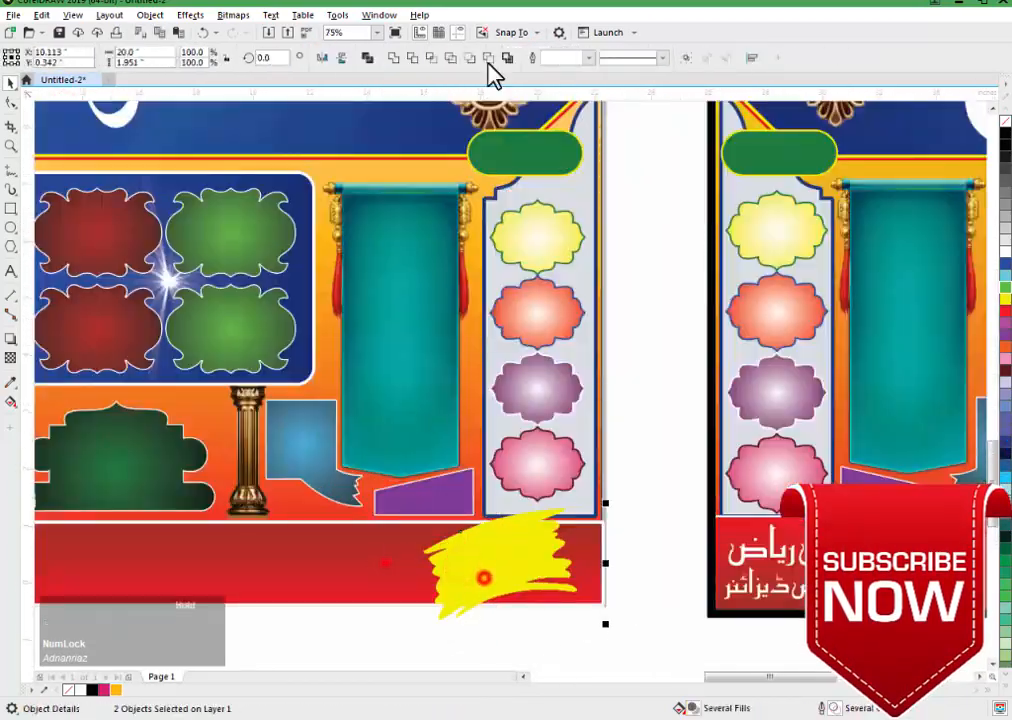
{"action": "left_click", "coordinate": [488, 58]}
{"action": "left_click", "coordinate": [535, 656]}
{"action": "scroll", "coordinate": [687, 504], "scroll_direction": "down", "scroll_amount": 1}
{"action": "key", "text": "F4"}
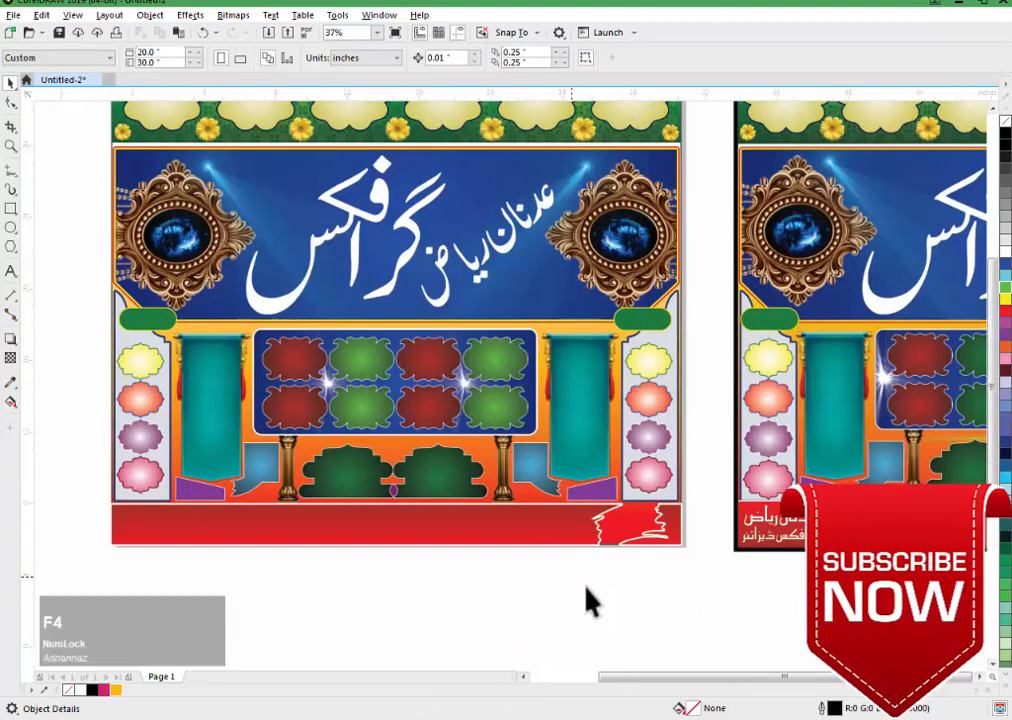
Copy the designer's name lettering from the sample to the left end of the red bar and center it vertically there.
{"action": "left_click", "coordinate": [586, 587]}
{"action": "scroll", "coordinate": [586, 587], "scroll_direction": "up", "scroll_amount": 1}
{"action": "left_click_drag", "start_coordinate": [667, 537], "coordinate": [412, 563]}
{"action": "left_click", "coordinate": [183, 468]}
{"action": "scroll", "coordinate": [185, 566], "scroll_direction": "up", "scroll_amount": 2}
{"action": "left_click_drag", "start_coordinate": [687, 386], "coordinate": [639, 413]}
{"action": "left_click", "coordinate": [696, 445], "text": "shift"}
{"action": "key", "text": "e"}
{"action": "key", "text": "F4"}
{"action": "key", "text": "ctrl+a"}
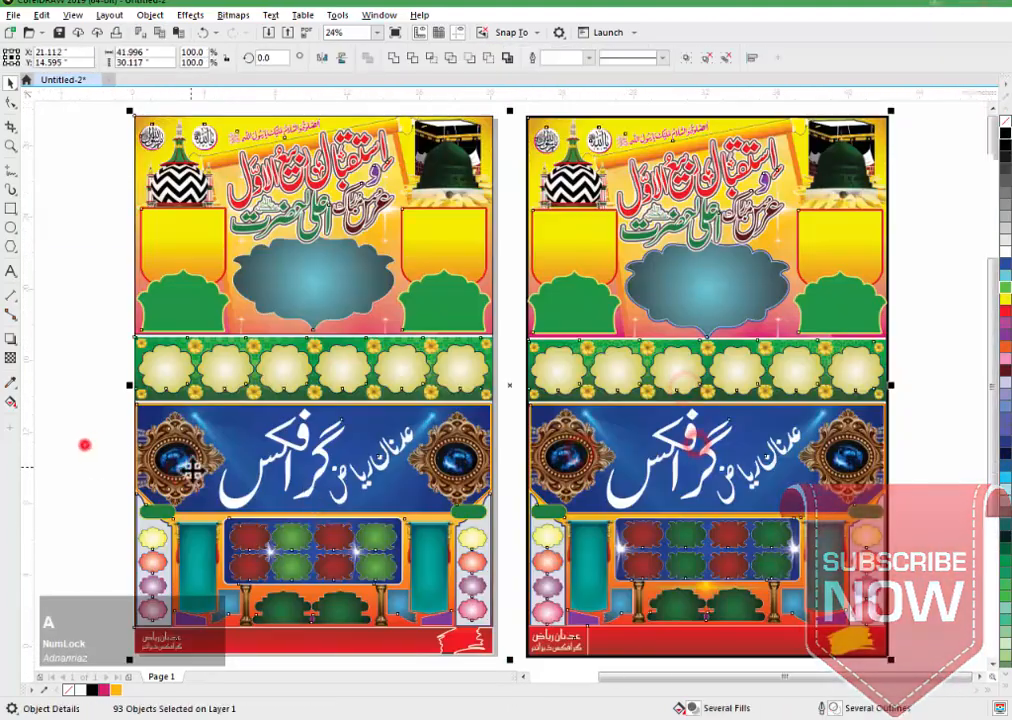
{"action": "left_click", "coordinate": [95, 433]}
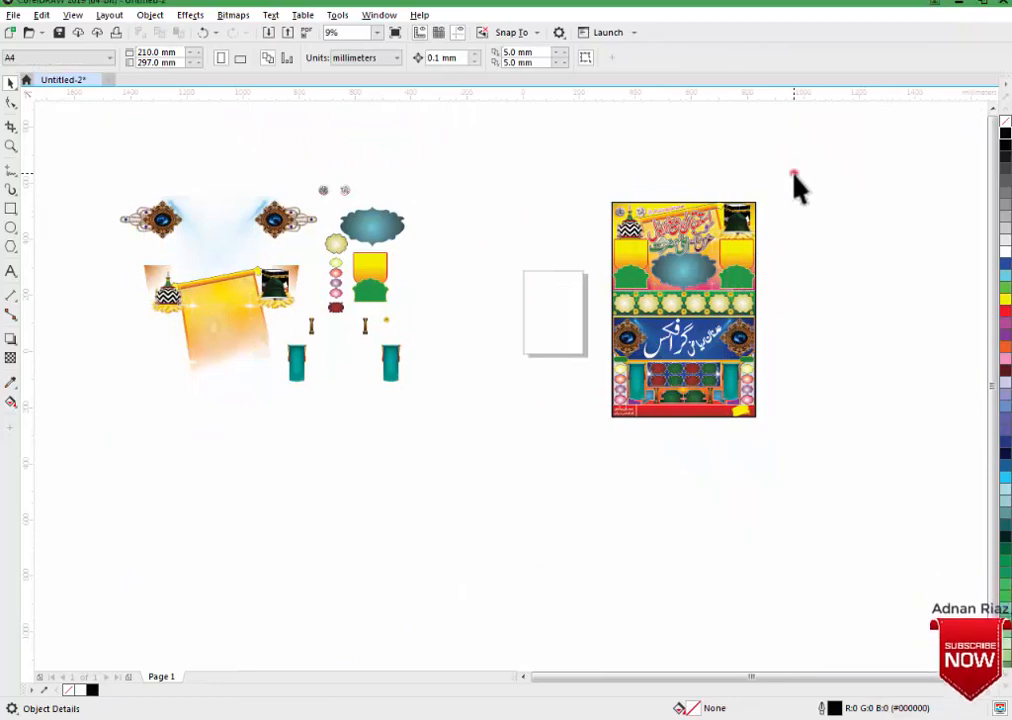
Examine the finished sample poster and the prepared ingredients beside the blank page.
{"action": "key", "text": "z"}
{"action": "left_click_drag", "start_coordinate": [833, 140], "coordinate": [659, 333]}
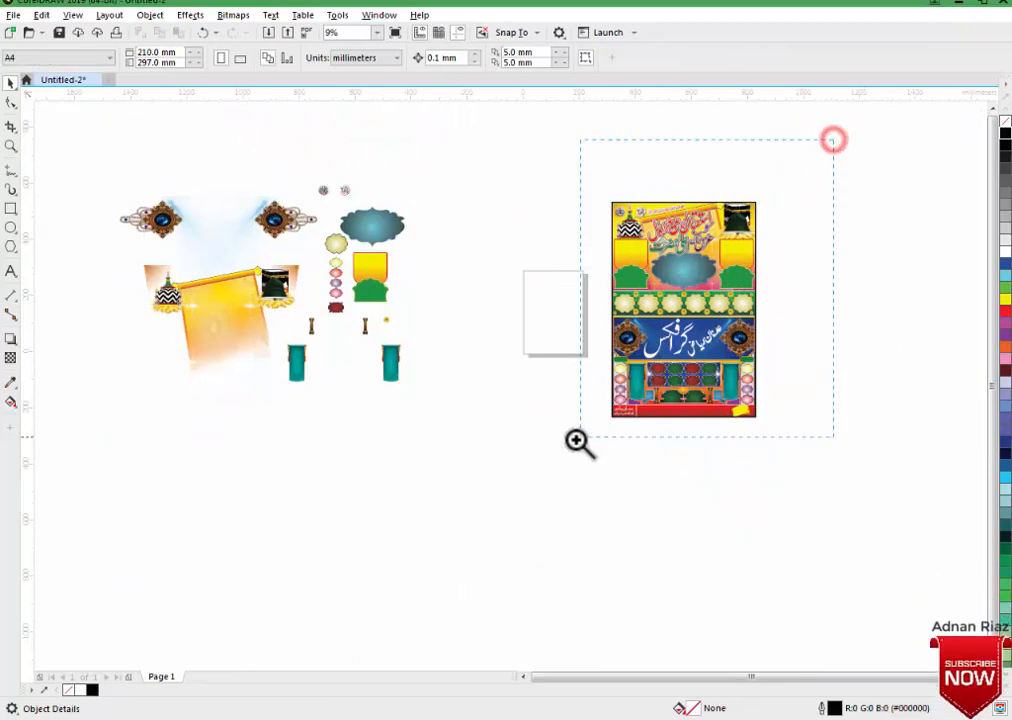
{"action": "left_click_drag", "start_coordinate": [556, 443], "coordinate": [556, 443]}
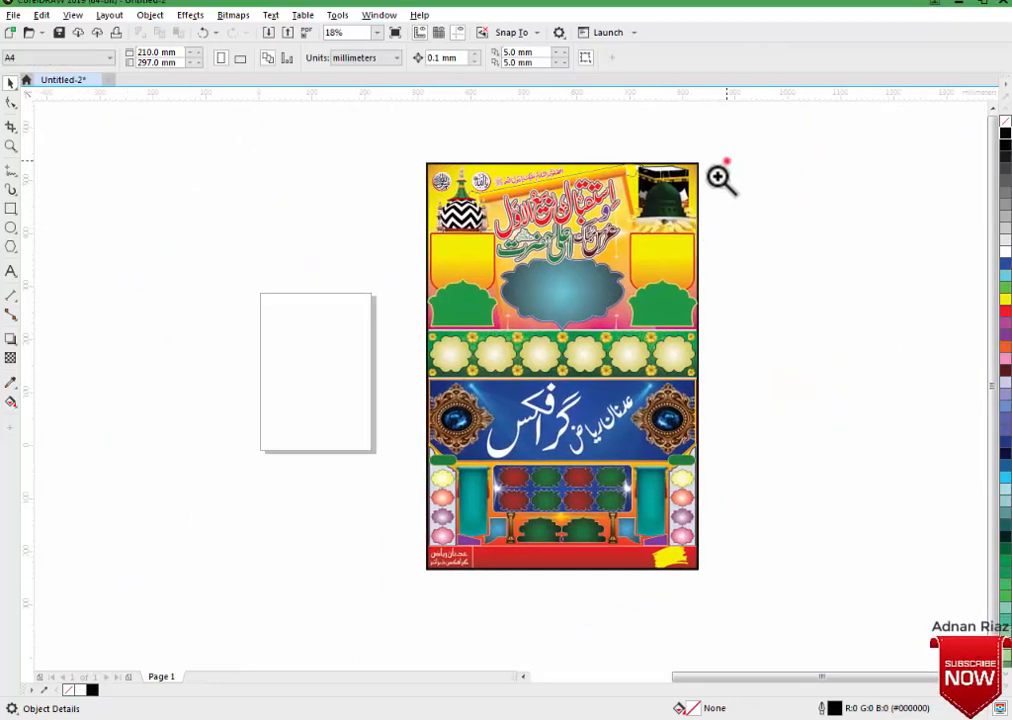
{"action": "scroll", "coordinate": [415, 578], "scroll_direction": "up", "scroll_amount": 1}
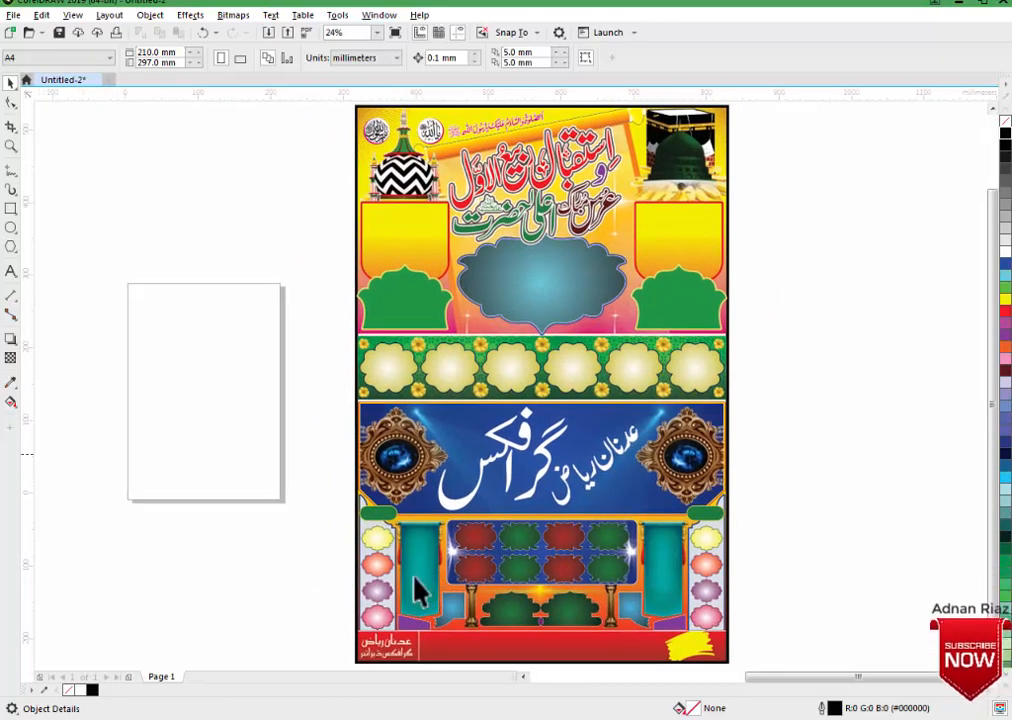
{"action": "left_click_drag", "start_coordinate": [413, 577], "coordinate": [711, 549]}
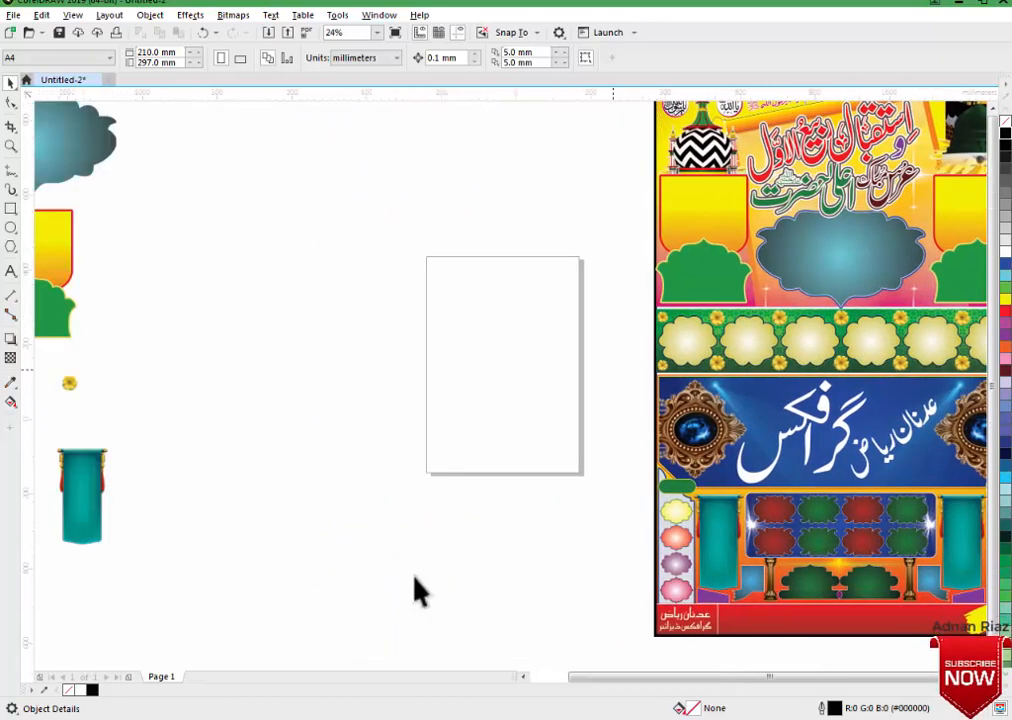
{"action": "scroll", "coordinate": [413, 577], "scroll_direction": "down", "scroll_amount": 1}
{"action": "left_click_drag", "start_coordinate": [413, 577], "coordinate": [637, 606]}
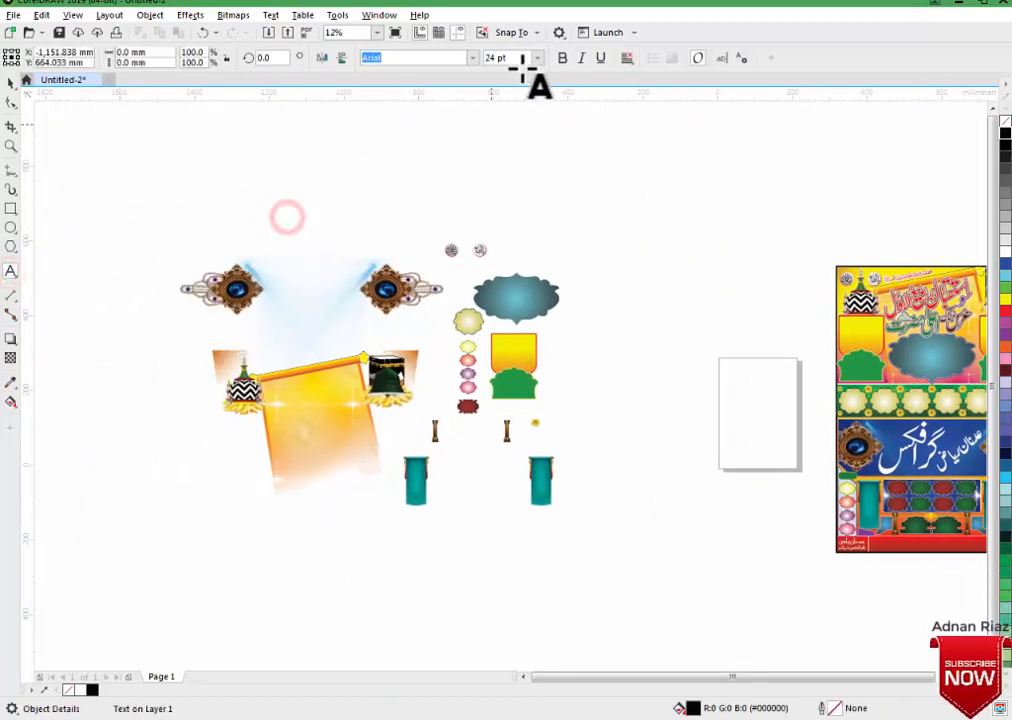
Add the text "Ingredients" in Arial at 200 pt above the prepared parts.
{"action": "left_click", "coordinate": [537, 57]}
{"action": "left_click", "coordinate": [516, 287]}
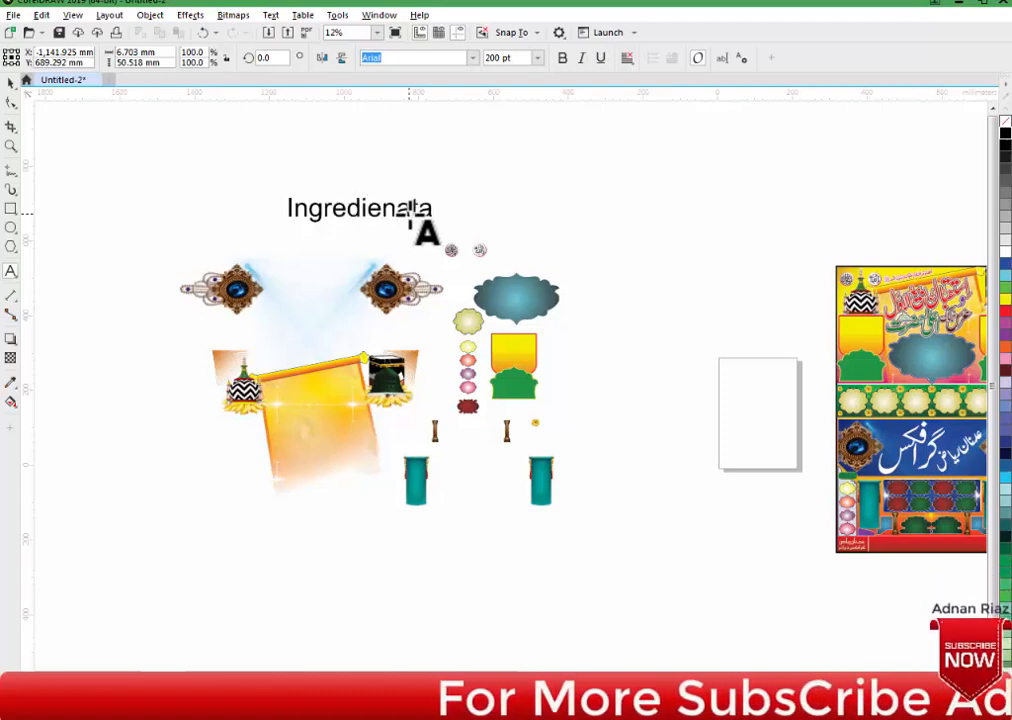
{"action": "key", "text": "BackSpace"}
{"action": "key", "text": "BackSpace"}
{"action": "key", "text": "BackSpace"}
{"action": "type", "text": "t"}
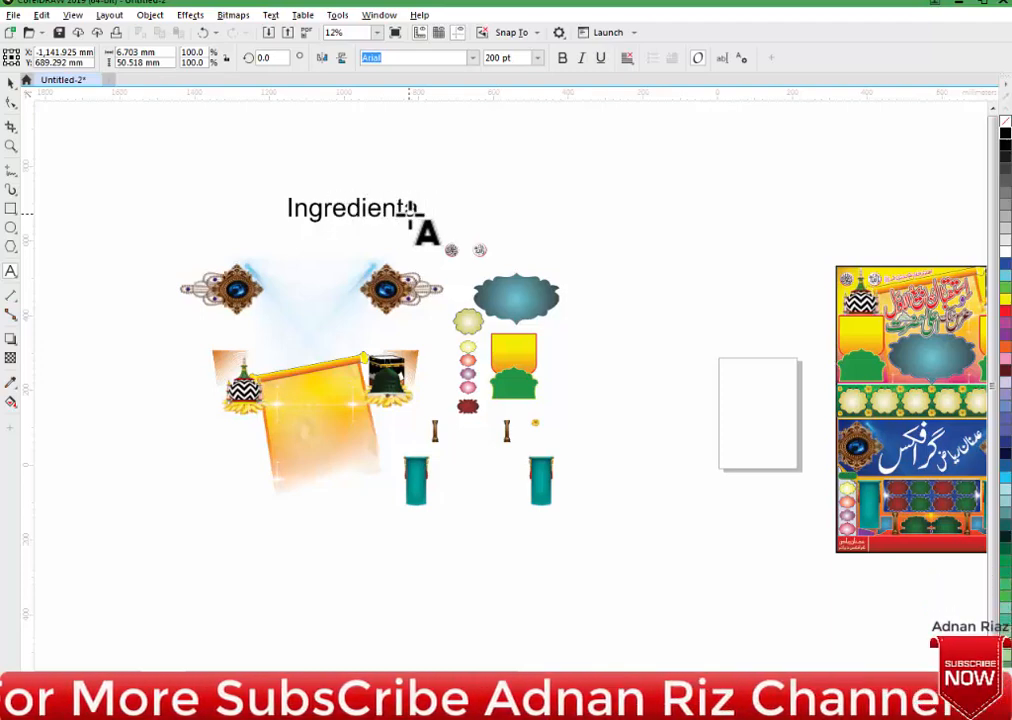
{"action": "type", "text": "s"}
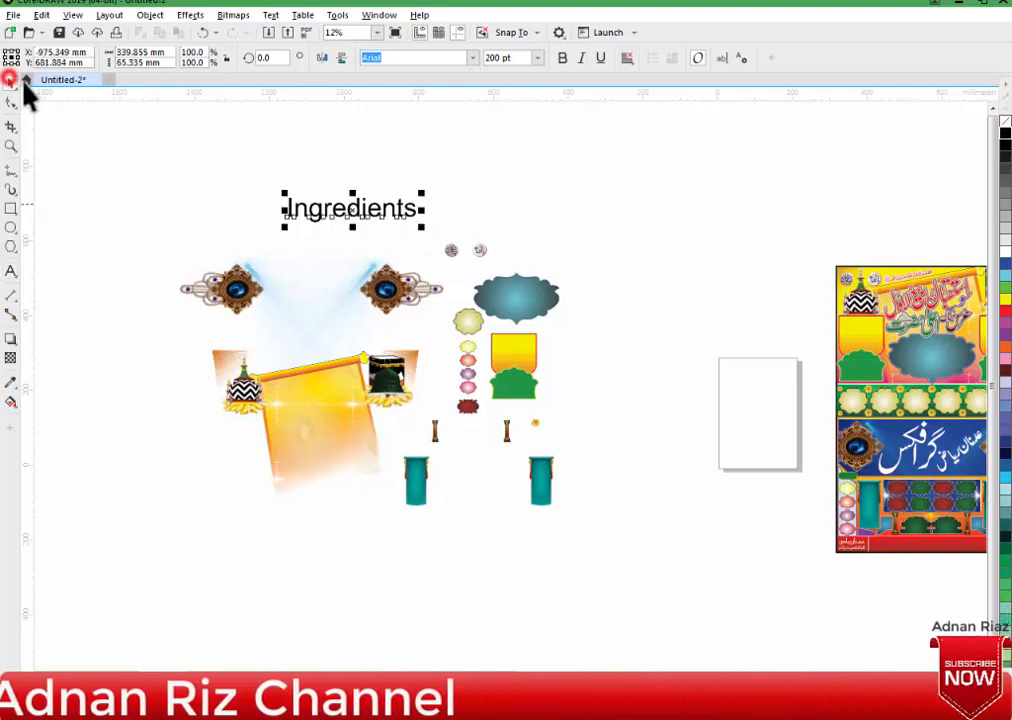
Enlarge the Ingredients title to about 731 by 140 mm over the prepared parts and convert it to curves.
{"action": "left_click_drag", "start_coordinate": [424, 191], "coordinate": [499, 166]}
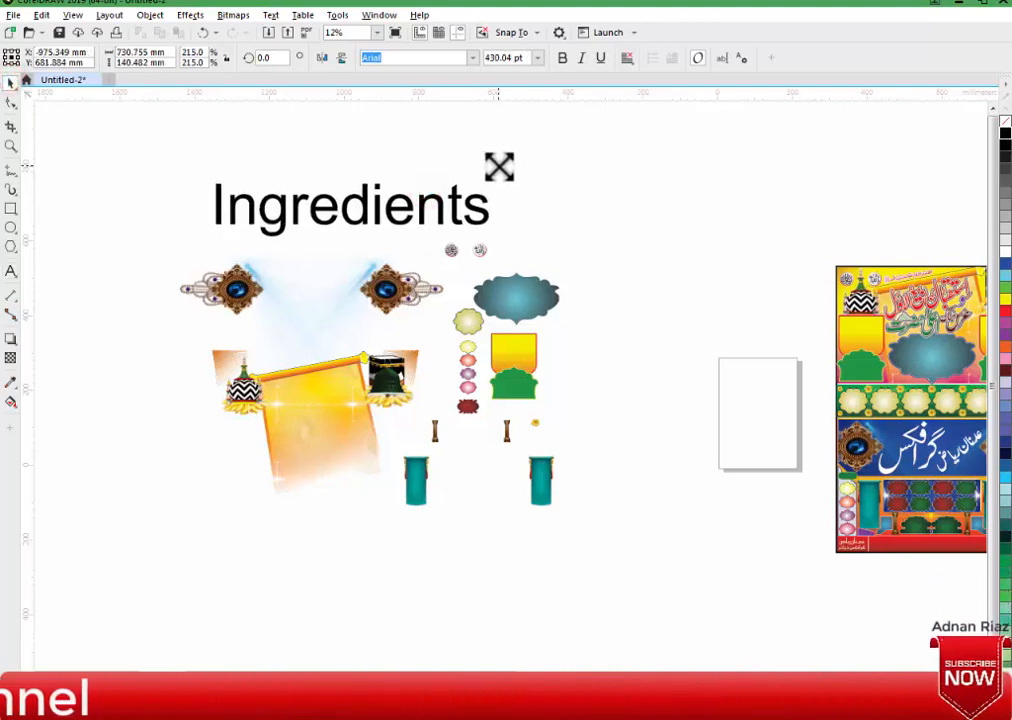
{"action": "left_click_drag", "start_coordinate": [435, 200], "coordinate": [453, 199]}
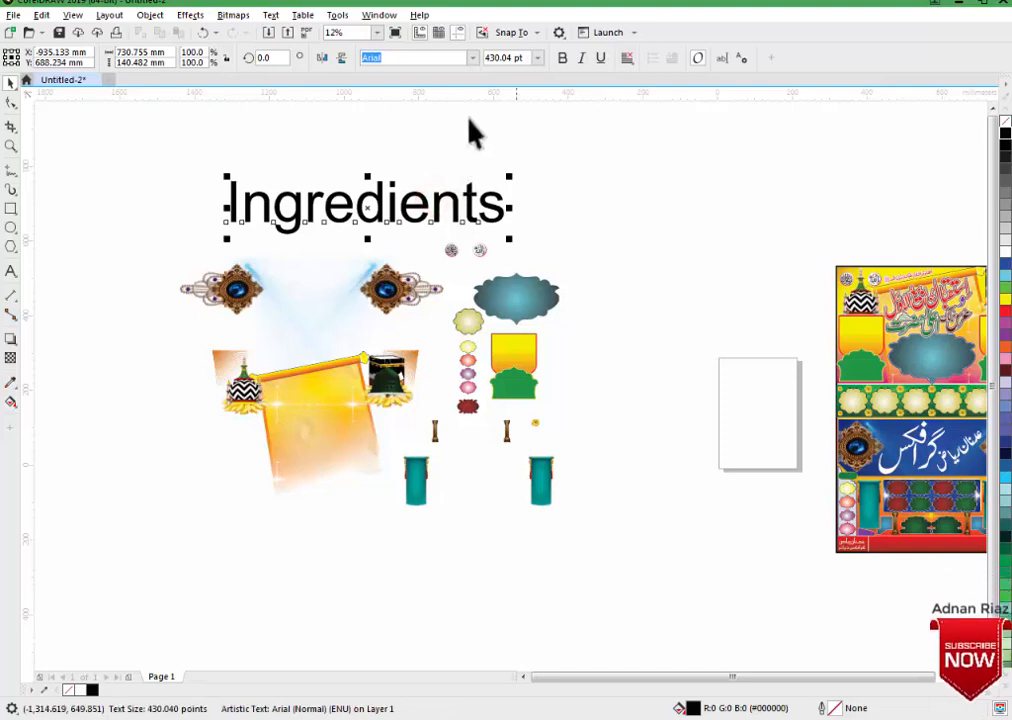
{"action": "key", "text": "ctrl+q"}
{"action": "left_click", "coordinate": [469, 119]}
{"action": "left_click_drag", "start_coordinate": [511, 198], "coordinate": [399, 160]}
{"action": "right_click", "coordinate": [452, 209]}
{"action": "left_click", "coordinate": [504, 180]}
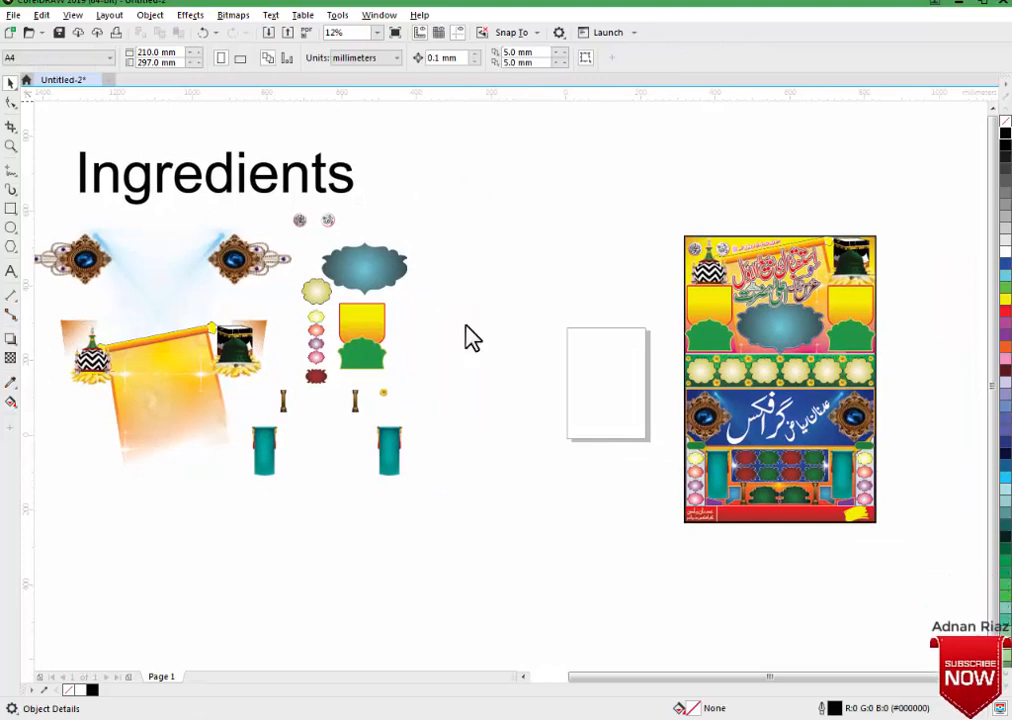
Set the page to 20 by 30 inches and move the finished sample clear of the page.
{"action": "left_click", "coordinate": [352, 58]}
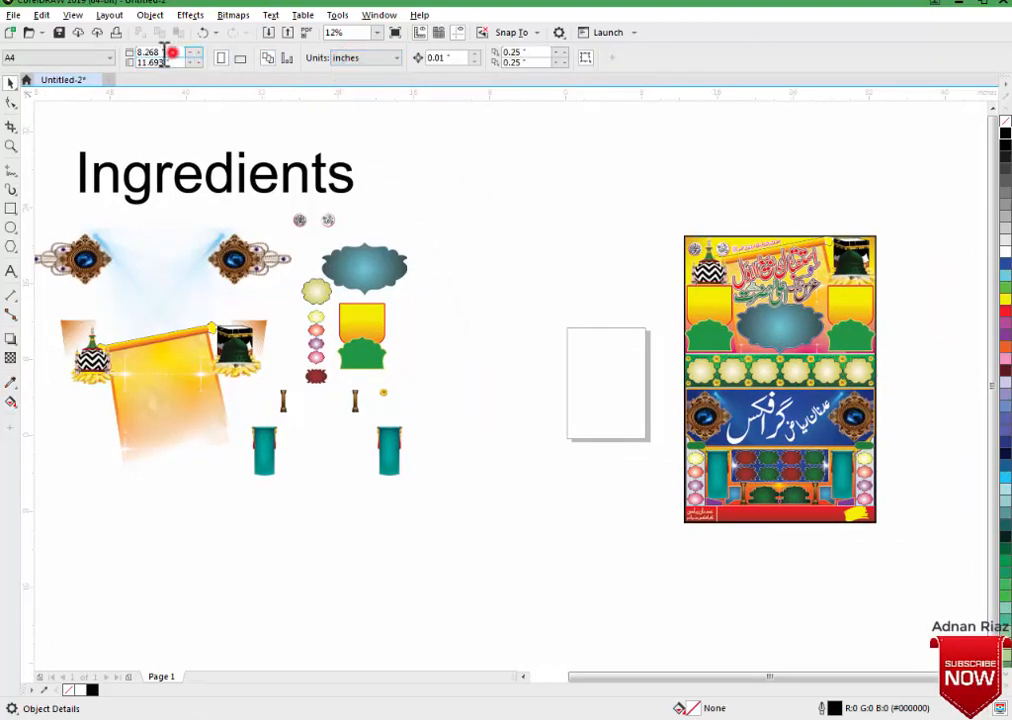
{"action": "type", "text": "20"}
{"action": "key", "text": "Tab"}
{"action": "type", "text": "30"}
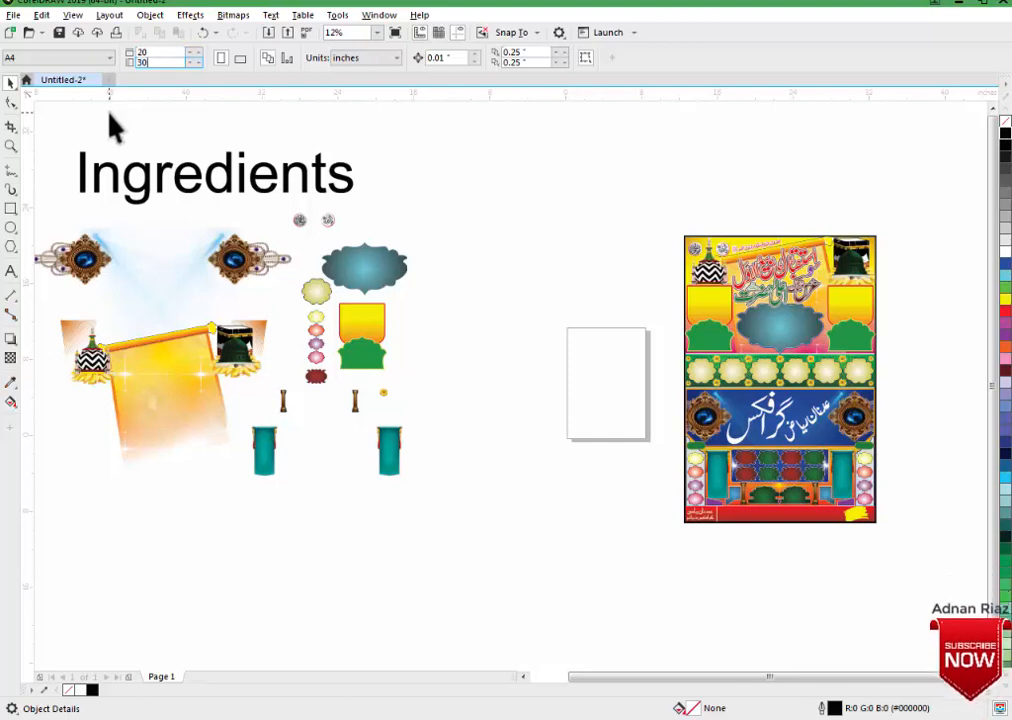
{"action": "key", "text": "Return"}
{"action": "left_click_drag", "start_coordinate": [748, 420], "coordinate": [860, 420]}
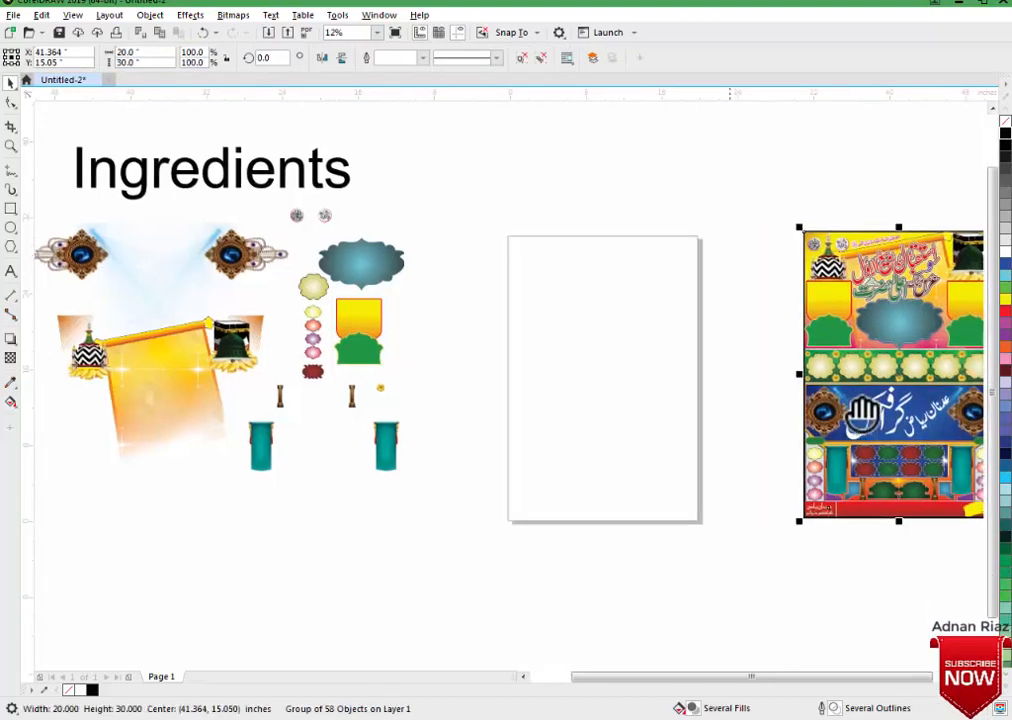
{"action": "left_click", "coordinate": [59, 101]}
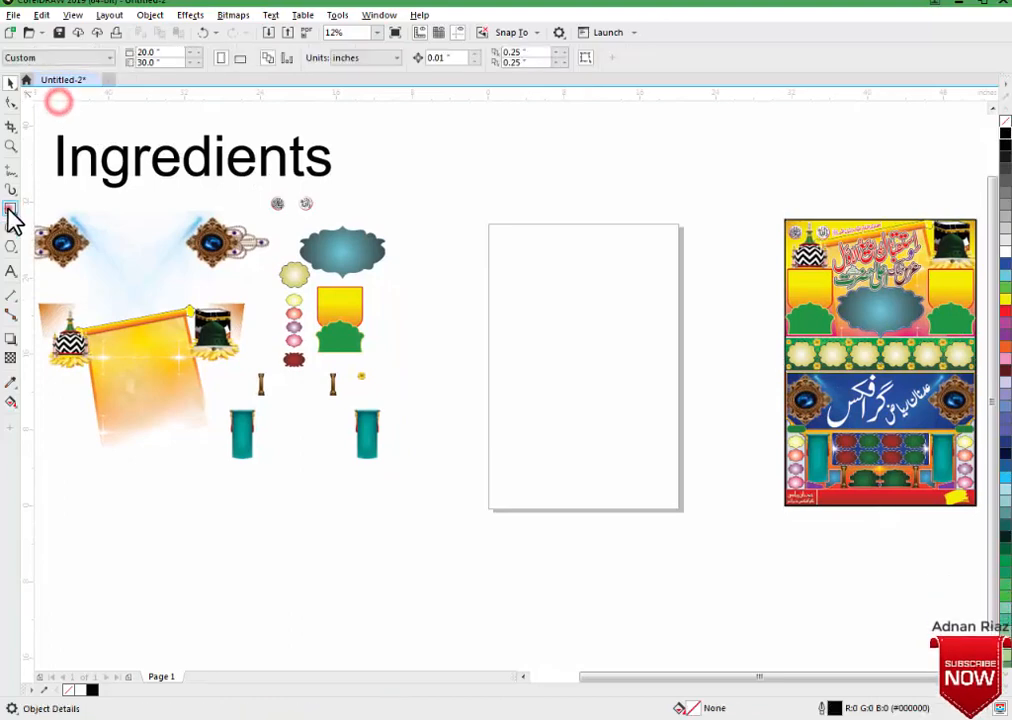
Add a page-sized rectangle and a second full-width rectangle, 12.19 inches high, across the top of the page.
{"action": "left_click_drag", "start_coordinate": [633, 356], "coordinate": [612, 366]}
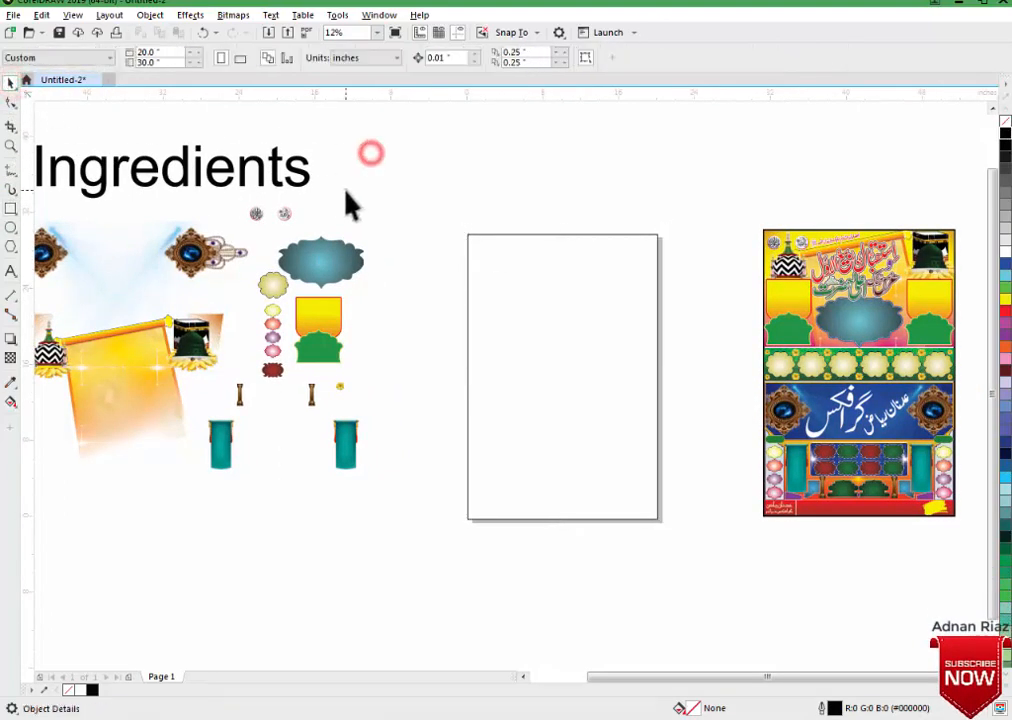
{"action": "left_click", "coordinate": [540, 310]}
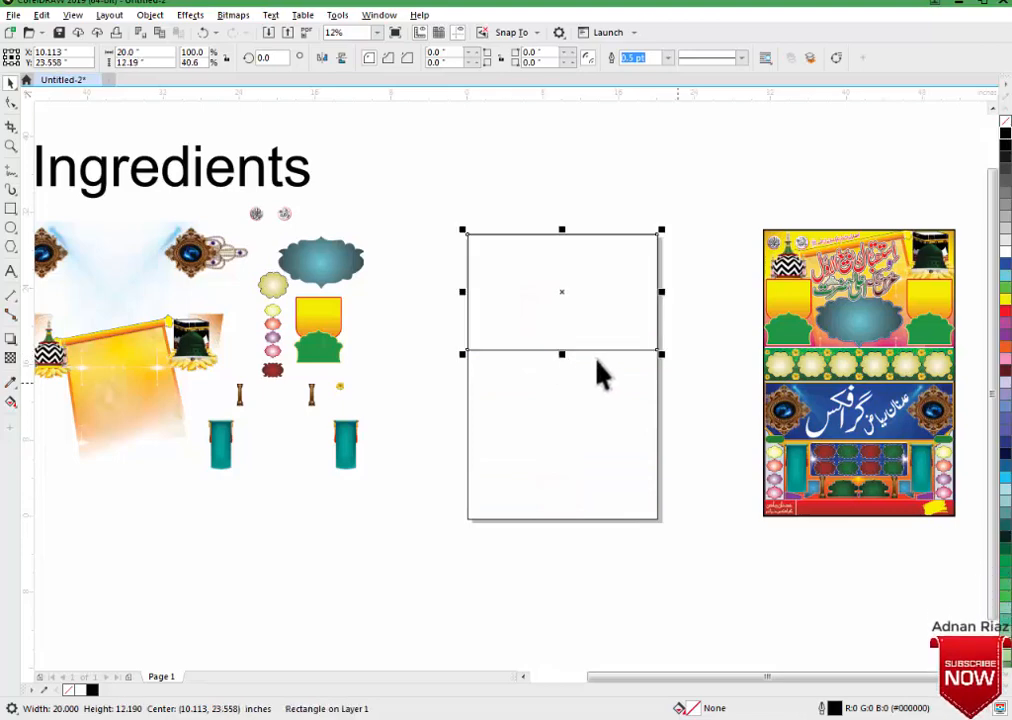
{"action": "left_click", "coordinate": [710, 370]}
Move the finished sample close beside the page as a reference for the top section.
{"action": "left_click_drag", "start_coordinate": [813, 356], "coordinate": [723, 357]}
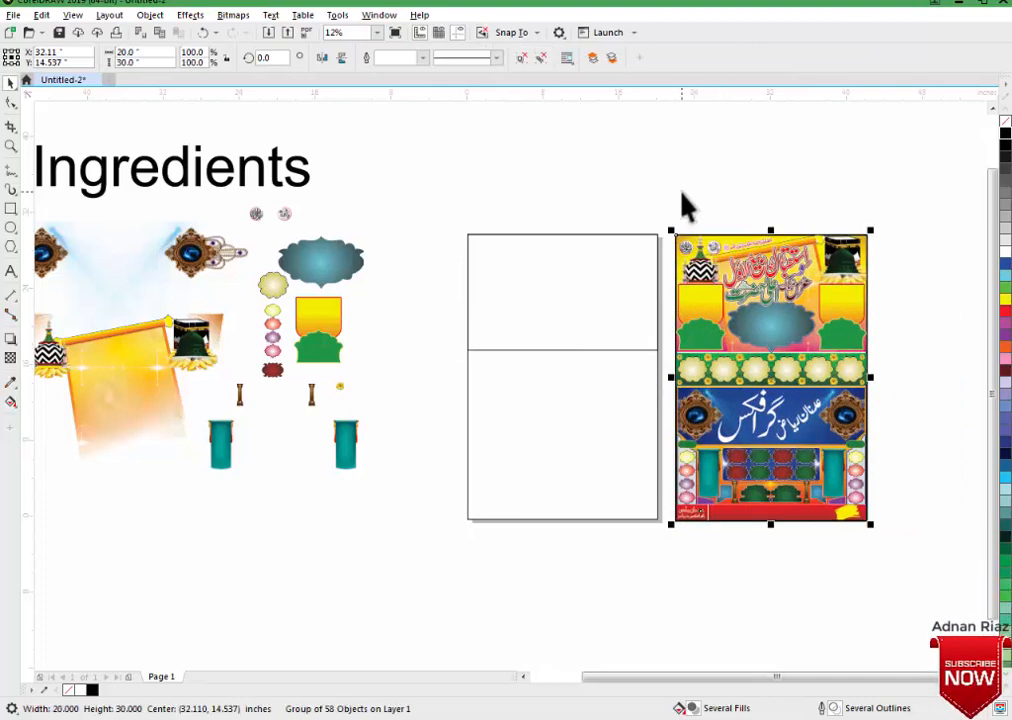
{"action": "left_click", "coordinate": [682, 192]}
{"action": "left_click_drag", "start_coordinate": [424, 390], "coordinate": [410, 391]}
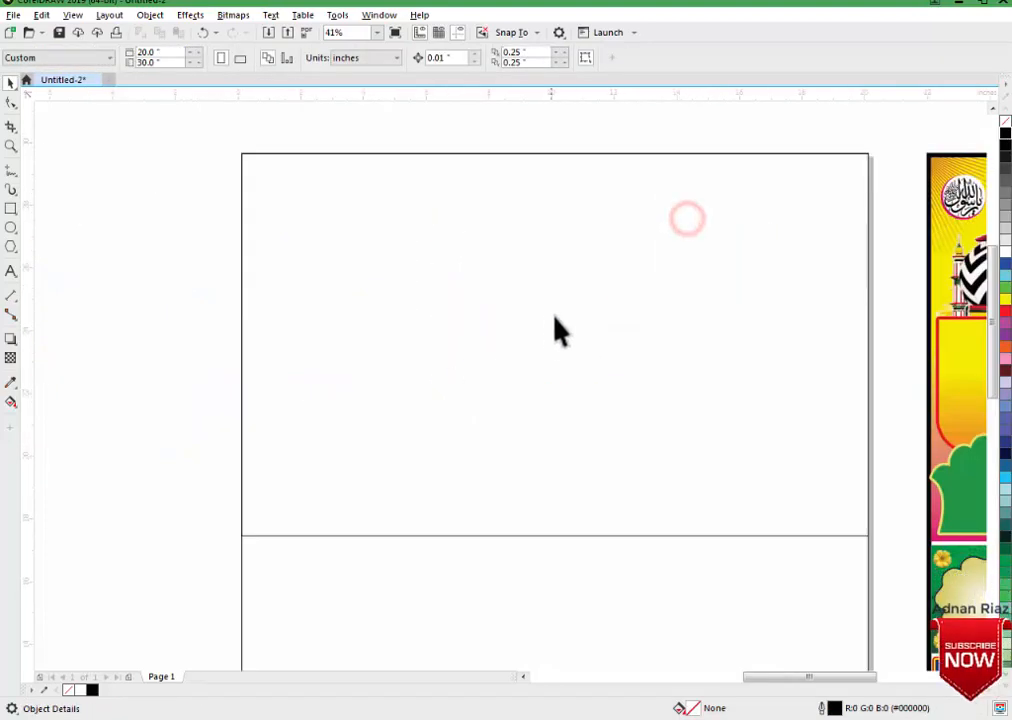
Give the upper full-width rectangle a vertical linear fountain fill running from its top edge to its bottom edge.
{"action": "left_click", "coordinate": [556, 314]}
{"action": "left_click_drag", "start_coordinate": [594, 315], "coordinate": [493, 370]}
{"action": "scroll", "coordinate": [572, 320], "scroll_direction": "down", "scroll_amount": 2}
{"action": "key", "text": "g"}
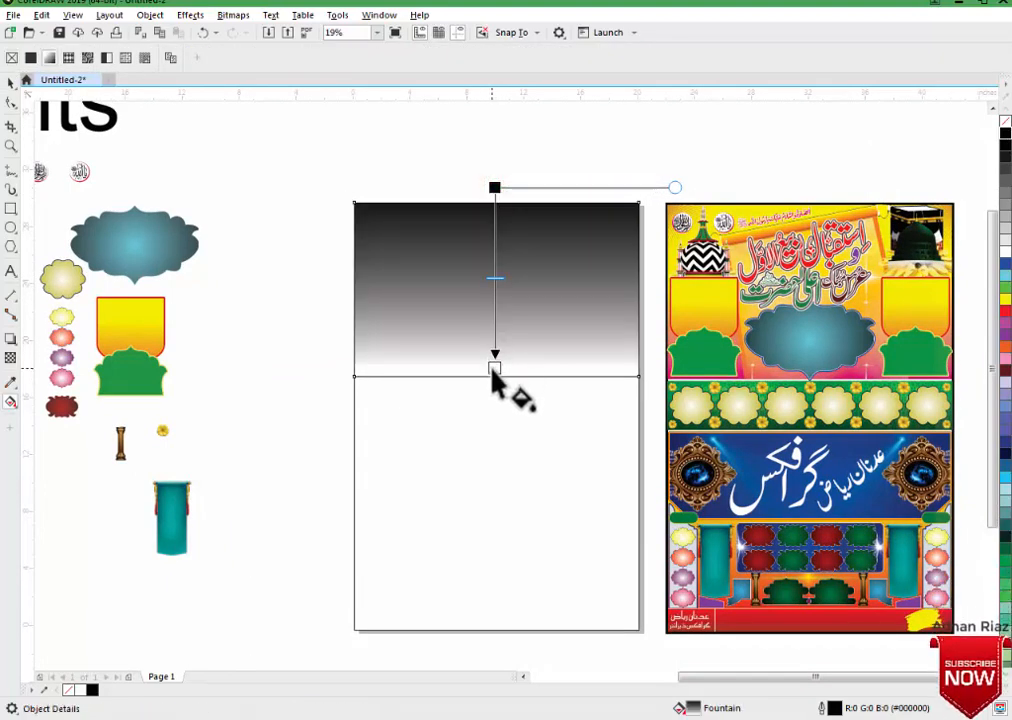
{"action": "left_click", "coordinate": [494, 368]}
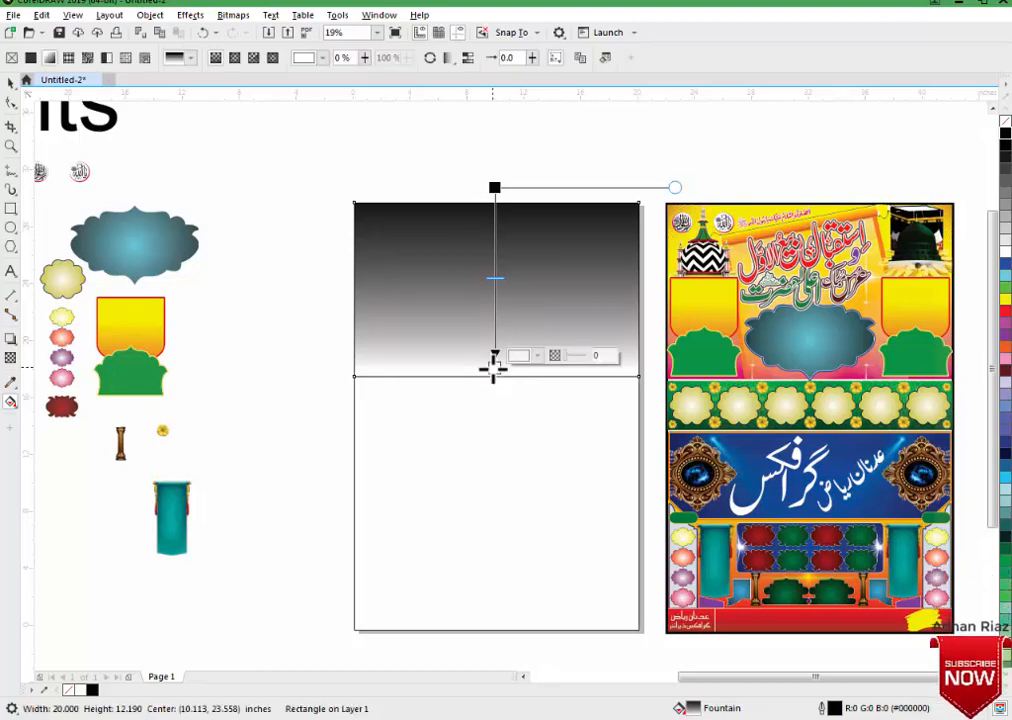
Colour the gradient's lower end with pink sampled from the finished poster and its upper end yellow, starting just inside the top edge.
{"action": "left_click", "coordinate": [42, 690]}
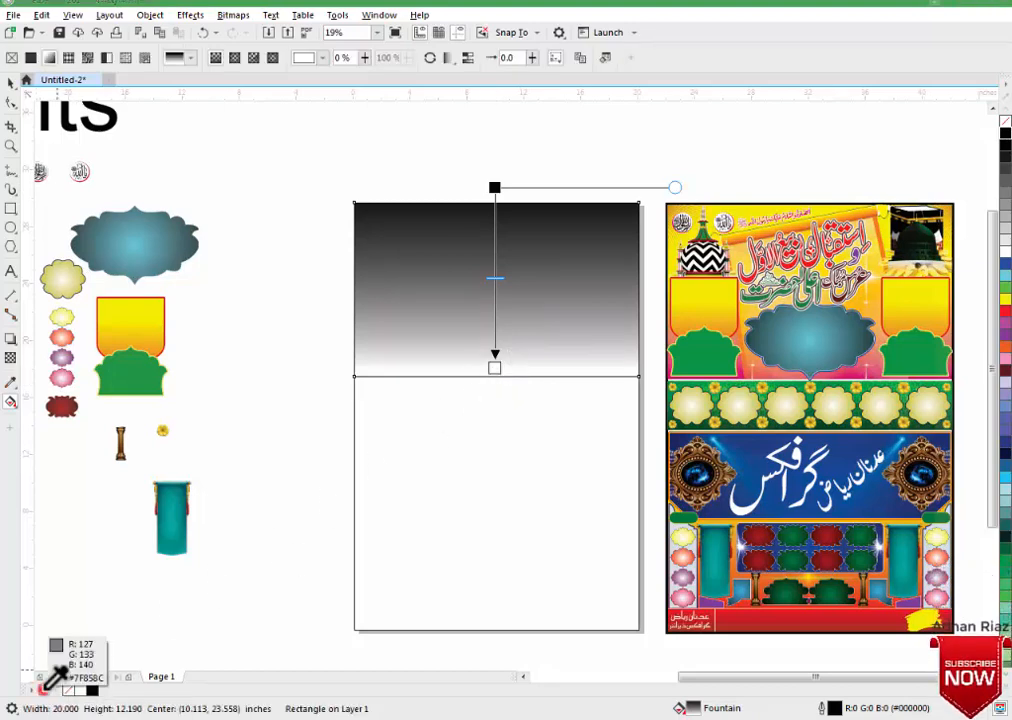
{"action": "left_click", "coordinate": [852, 377]}
{"action": "left_click_drag", "start_coordinate": [106, 690], "coordinate": [498, 374]}
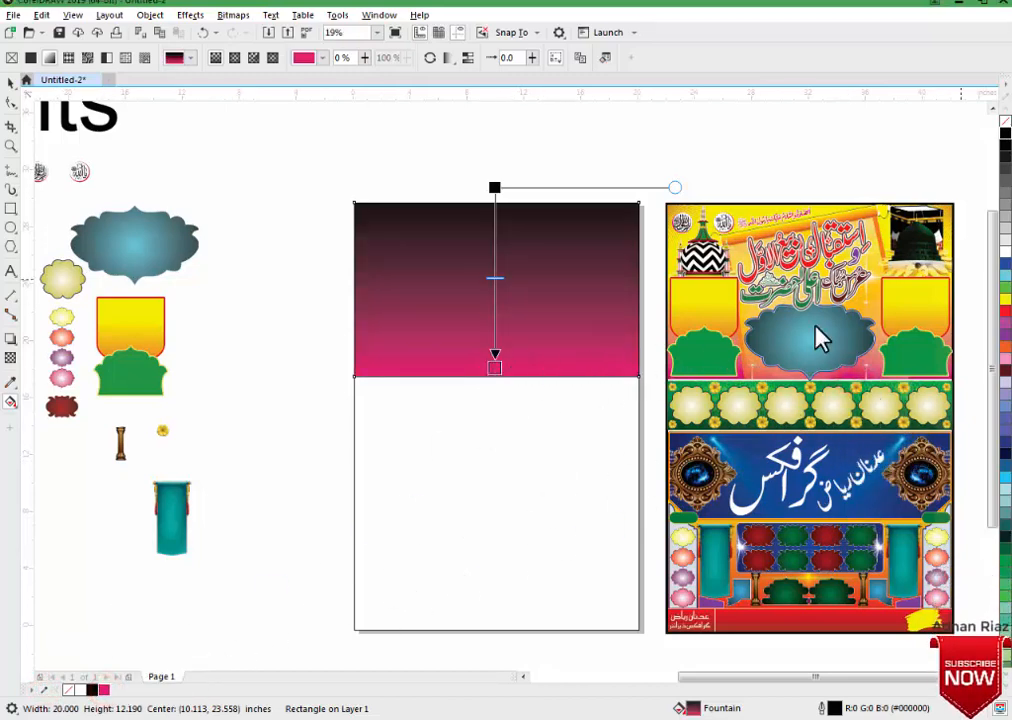
{"action": "left_click_drag", "start_coordinate": [1005, 296], "coordinate": [492, 210]}
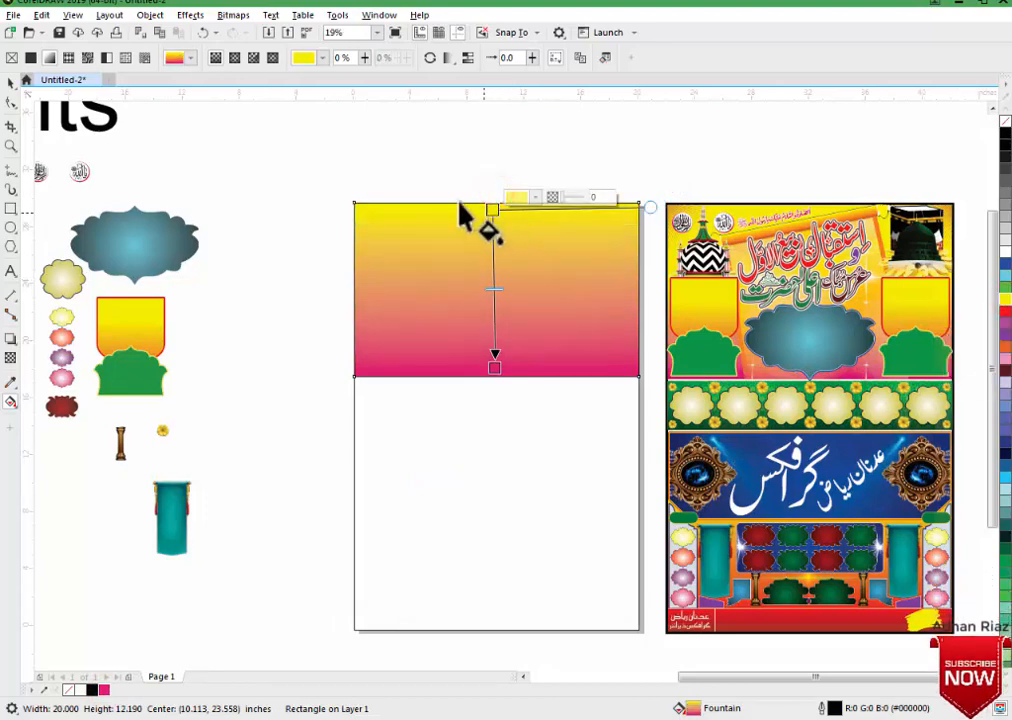
{"action": "left_click", "coordinate": [12, 84]}
{"action": "left_click", "coordinate": [318, 267]}
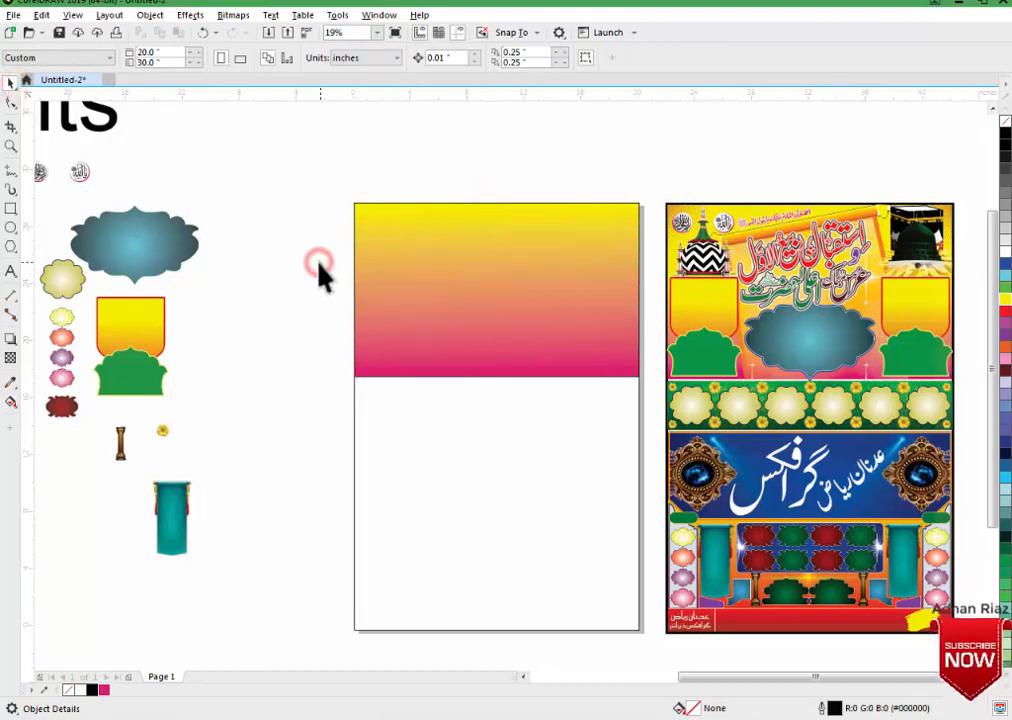
{"action": "left_click", "coordinate": [272, 322]}
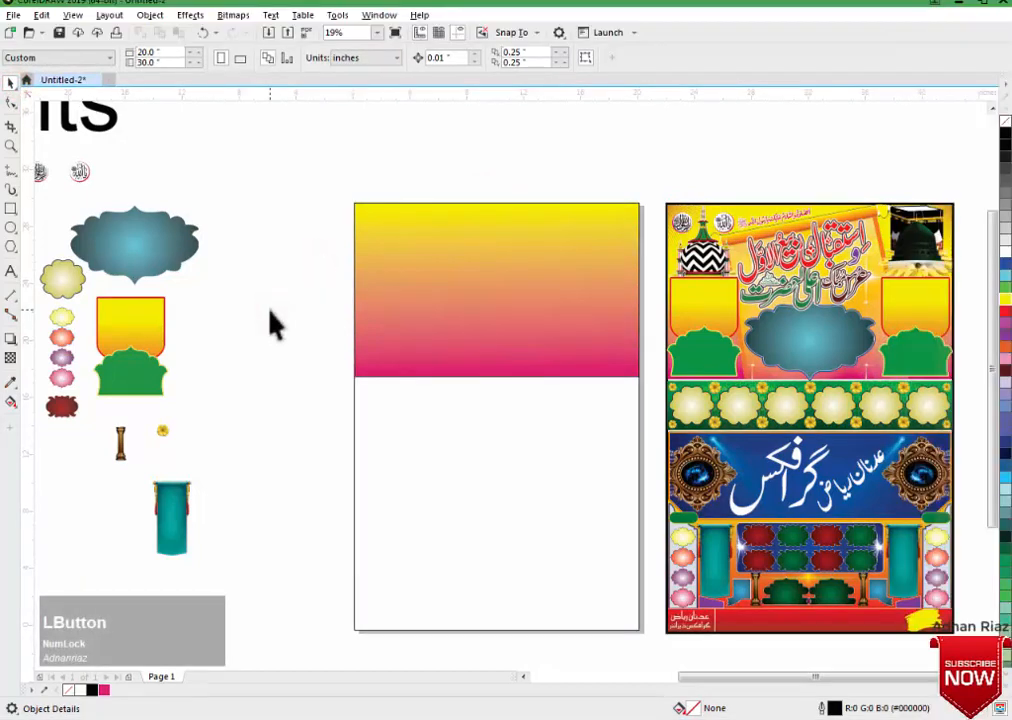
{"action": "middle_click", "coordinate": [459, 313]}
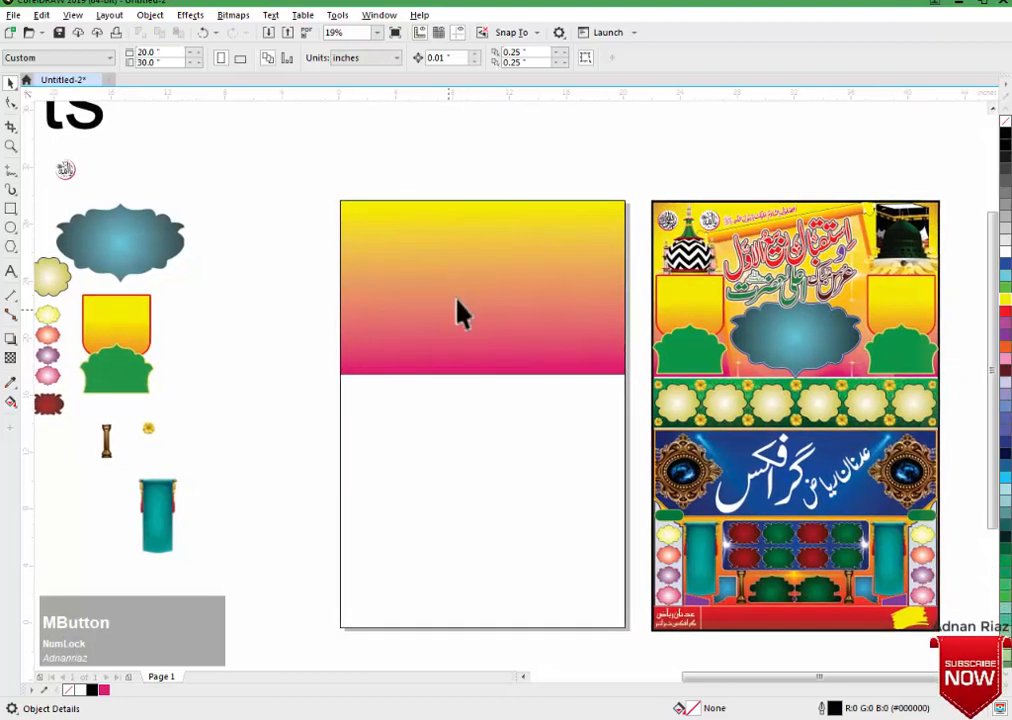
{"action": "middle_click", "coordinate": [456, 314]}
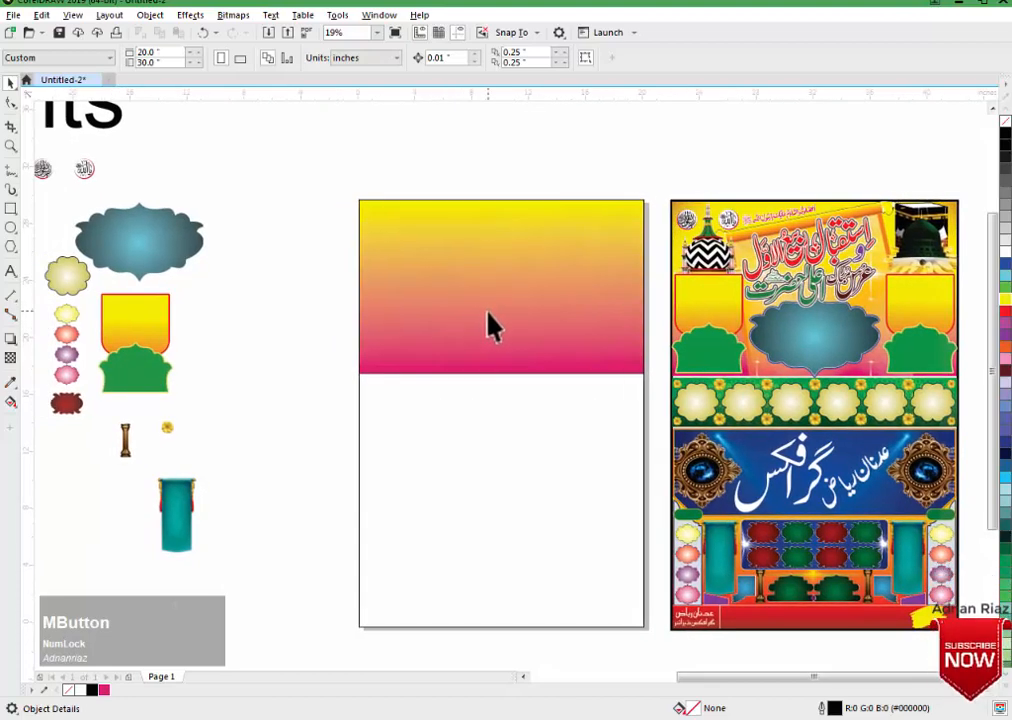
{"action": "left_click", "coordinate": [487, 311]}
{"action": "middle_click", "coordinate": [477, 262]}
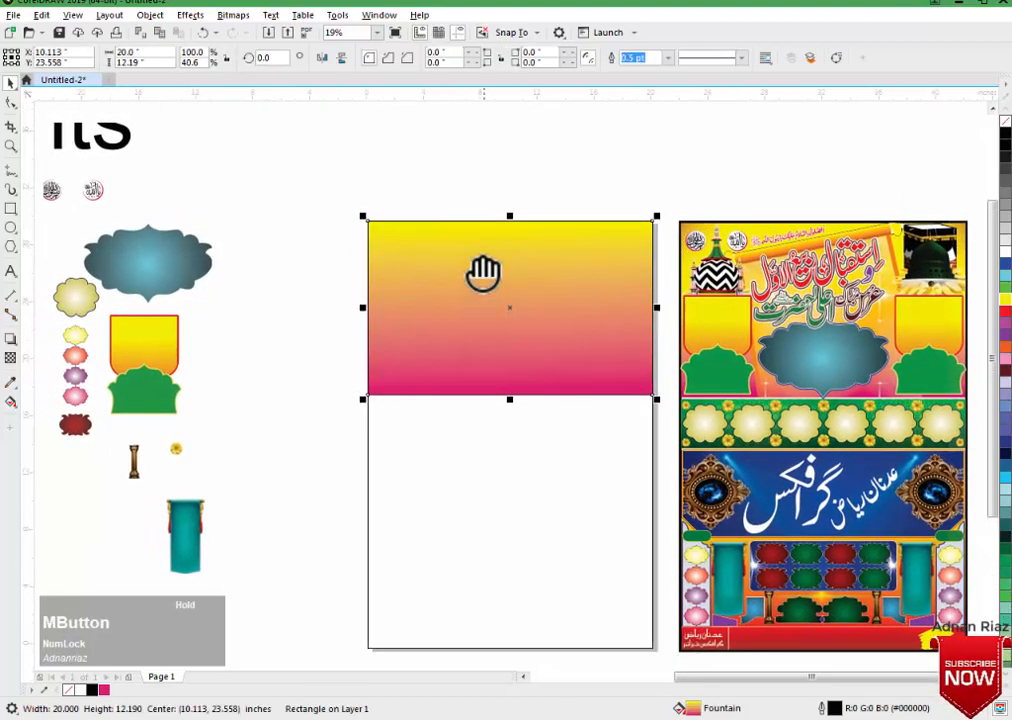
{"action": "left_click", "coordinate": [476, 171]}
Move the scroll, shrine and corner-ray artwork from the ingredients onto the page, bring the six pieces to the front and group them.
{"action": "scroll", "coordinate": [475, 171], "scroll_direction": "down", "scroll_amount": 1}
{"action": "middle_click", "coordinate": [235, 279]}
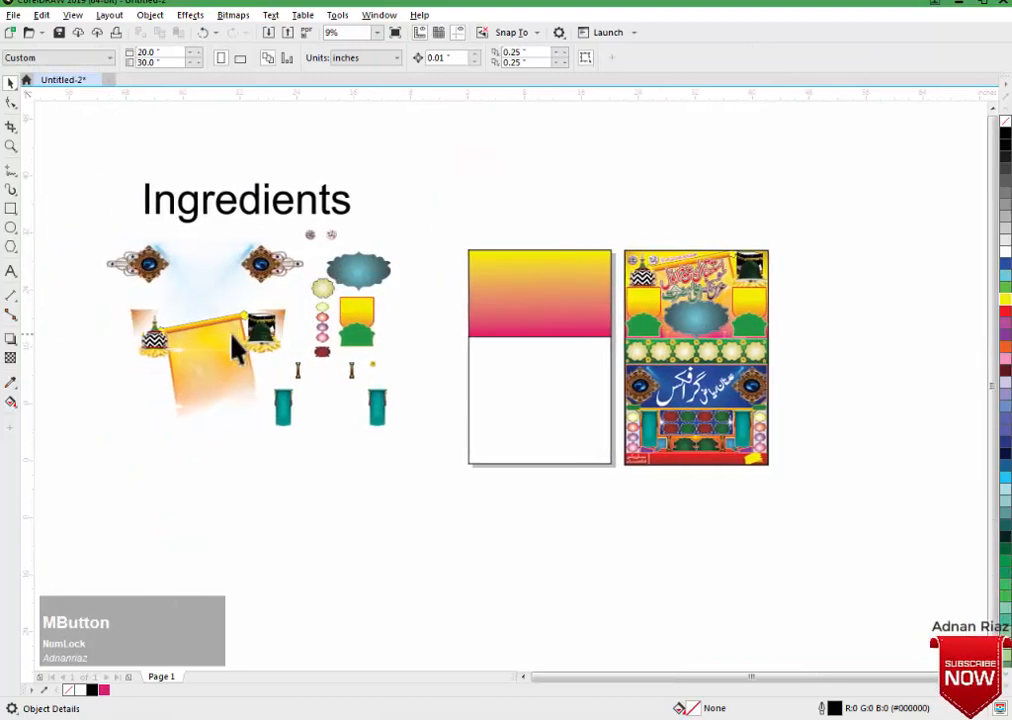
{"action": "left_click_drag", "start_coordinate": [235, 348], "coordinate": [502, 310]}
{"action": "key", "text": "ctrl+z"}
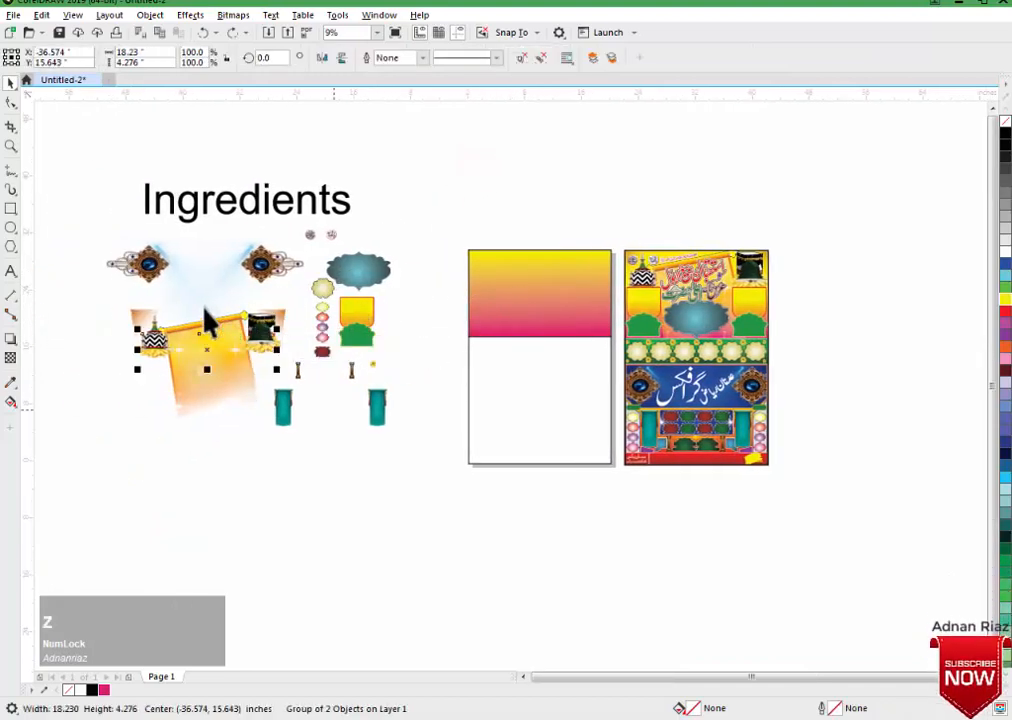
{"action": "left_click_drag", "start_coordinate": [83, 297], "coordinate": [293, 474]}
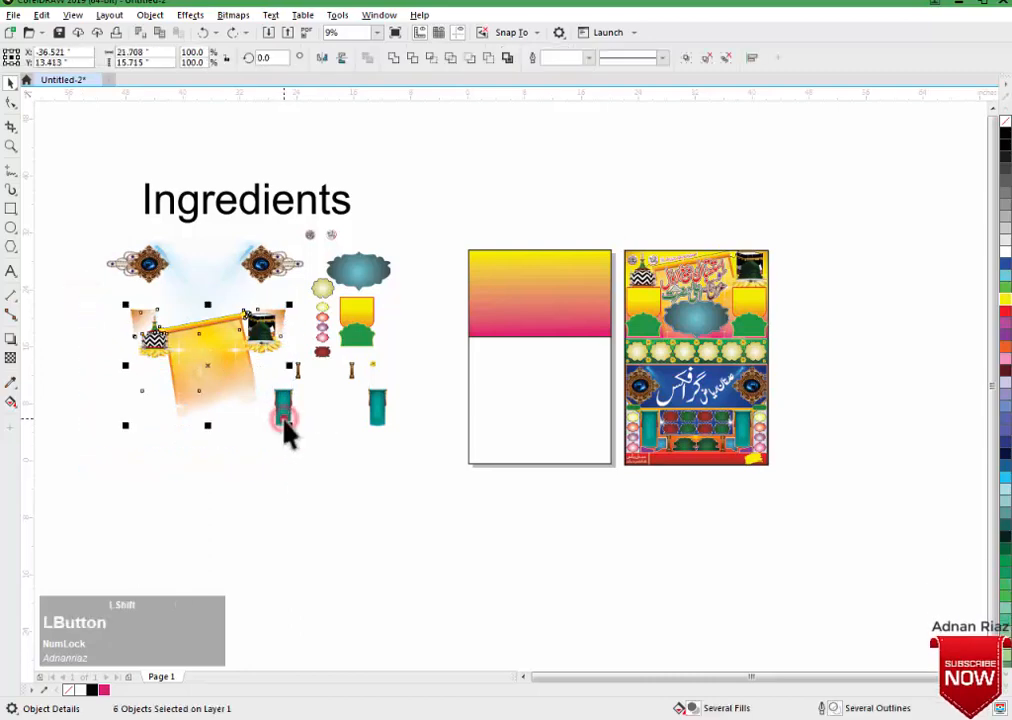
{"action": "left_click_drag", "start_coordinate": [208, 368], "coordinate": [523, 344]}
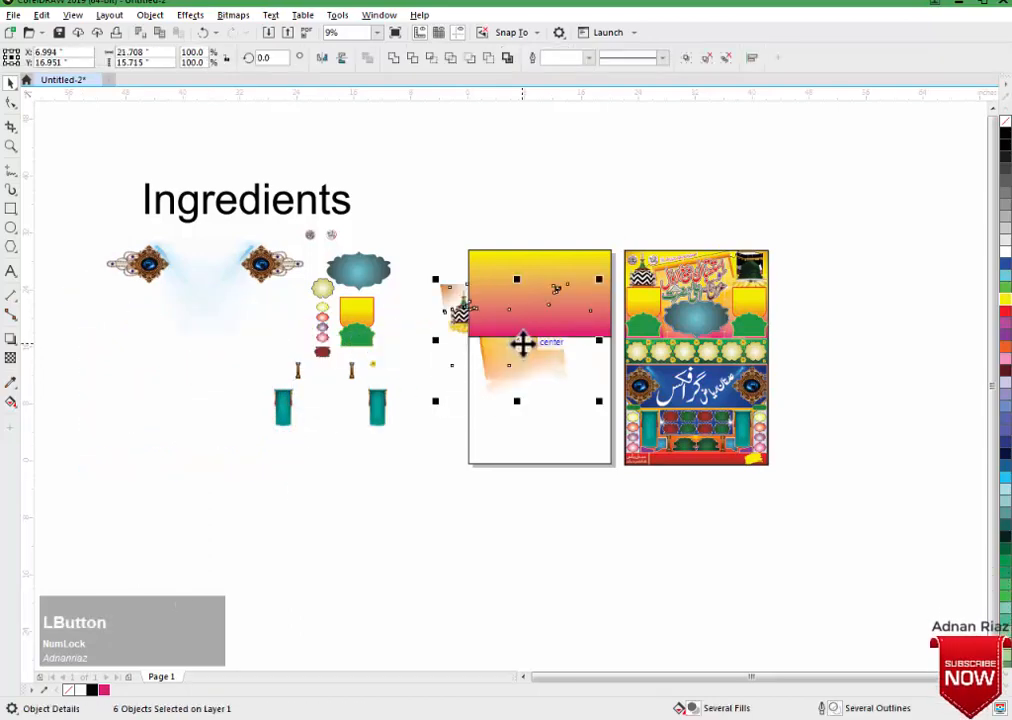
{"action": "key", "text": "Page_Up"}
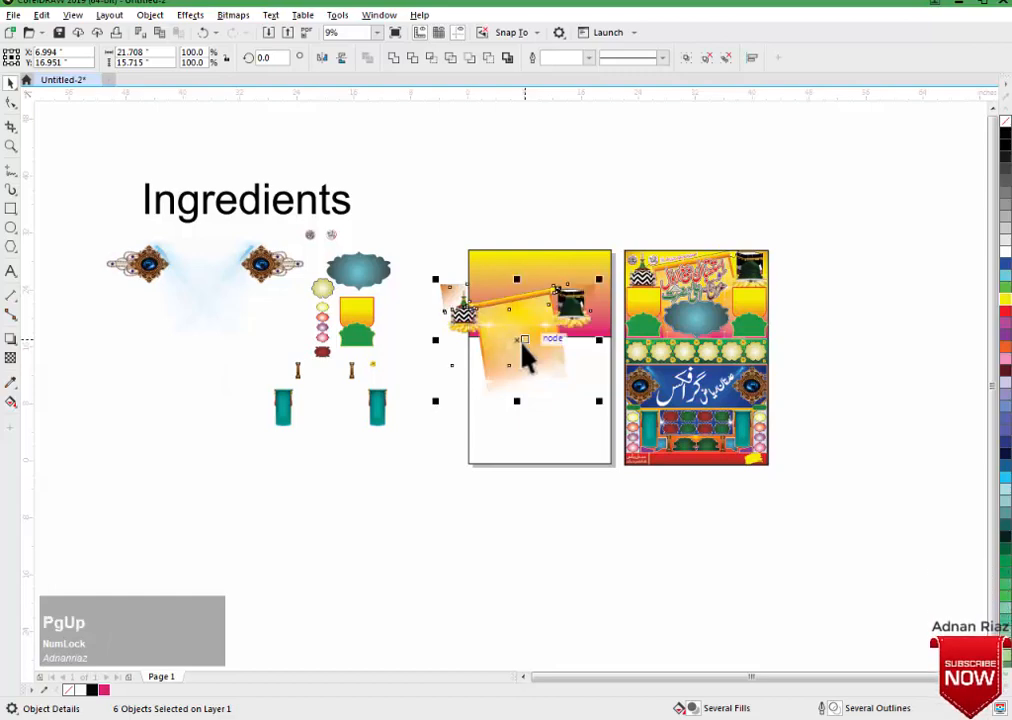
{"action": "key", "text": "ctrl+g"}
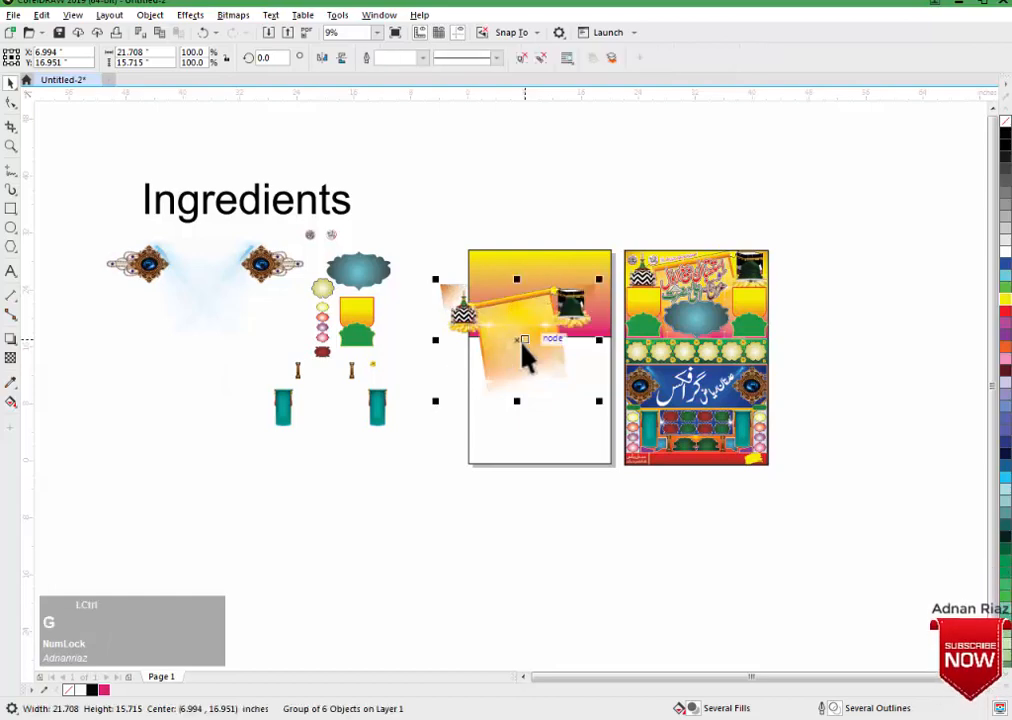
PowerClip the grouped scroll and shrine artwork inside the yellow-to-pink rectangle.
{"action": "middle_click", "coordinate": [522, 343]}
{"action": "scroll", "coordinate": [523, 343], "scroll_direction": "up", "scroll_amount": 3}
{"action": "middle_click", "coordinate": [526, 354]}
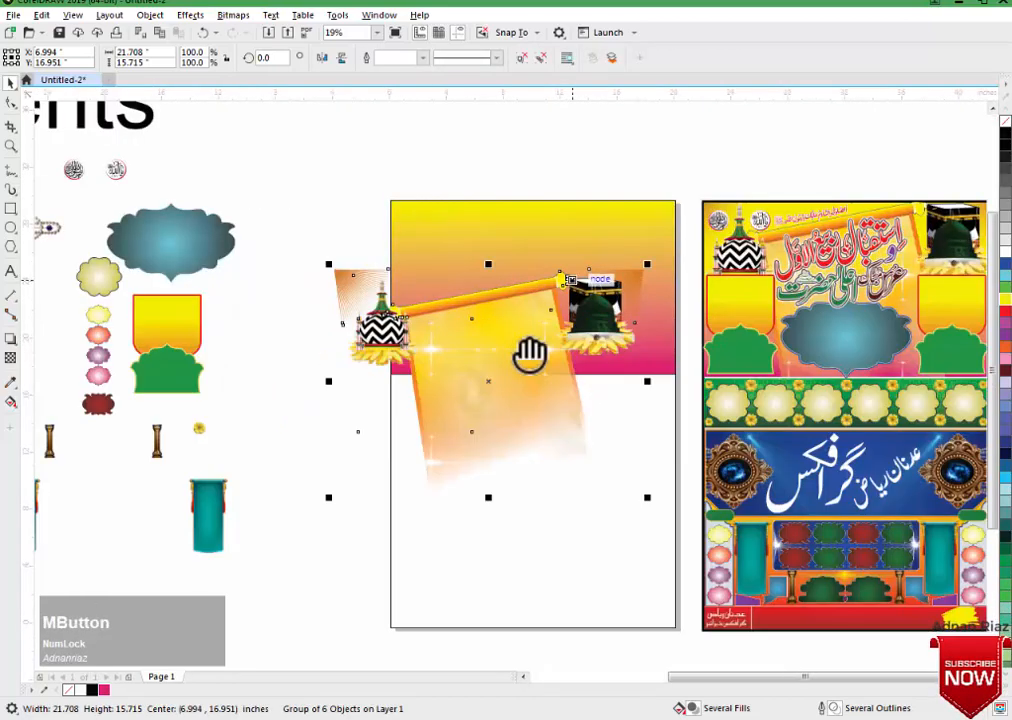
{"action": "left_click", "coordinate": [152, 16]}
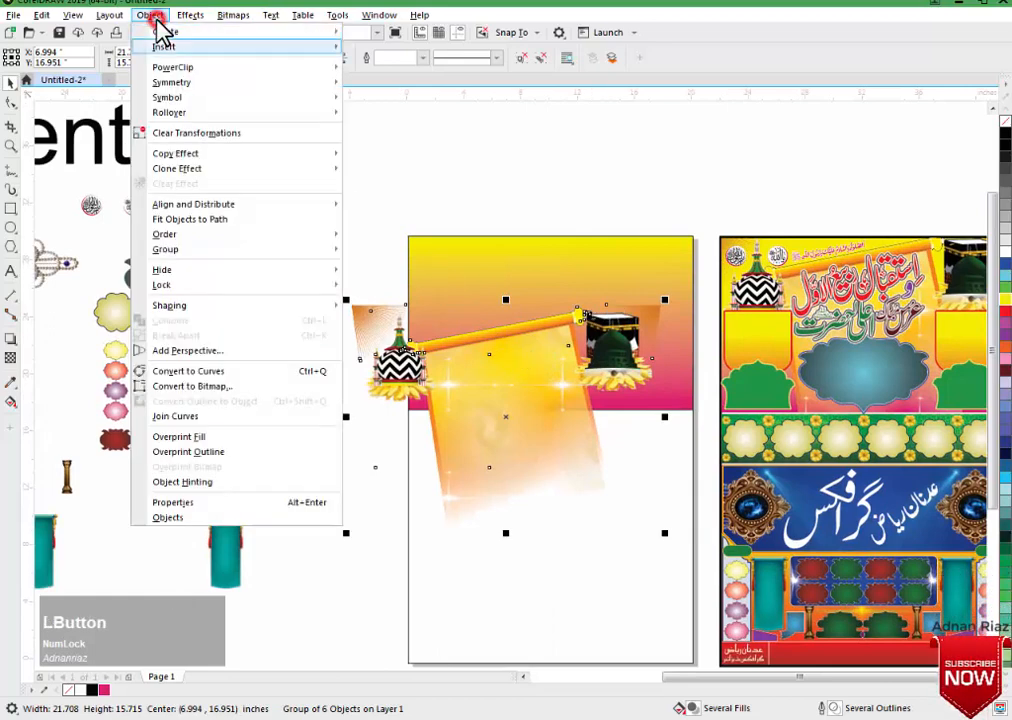
{"action": "mouse_move", "coordinate": [240, 68]}
{"action": "left_click", "coordinate": [392, 70]}
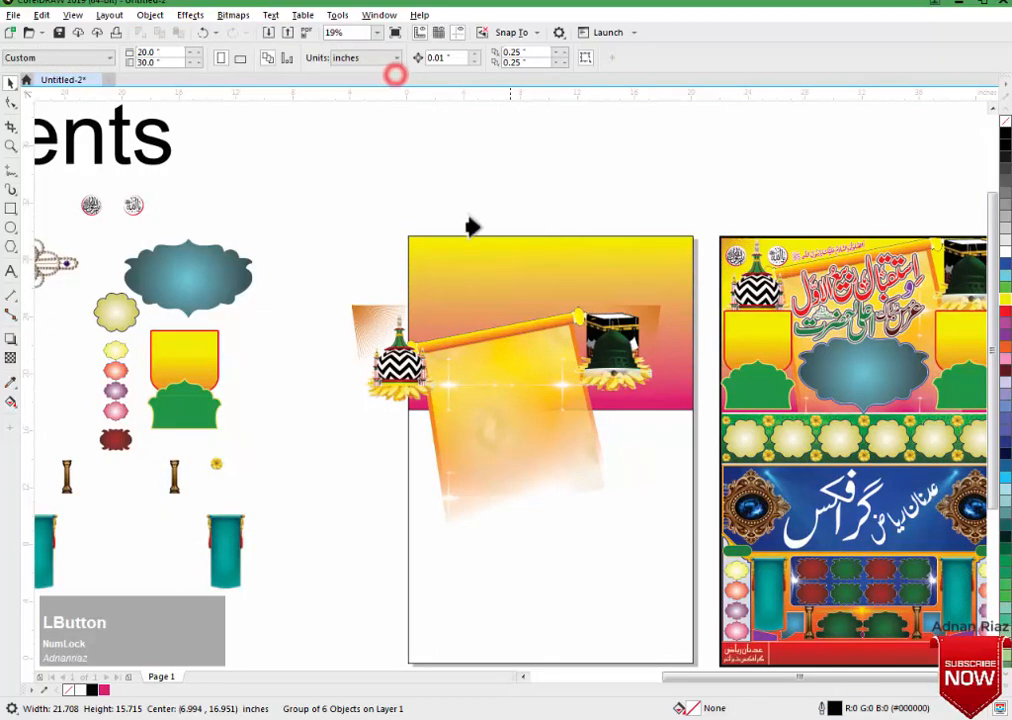
{"action": "left_click", "coordinate": [497, 271]}
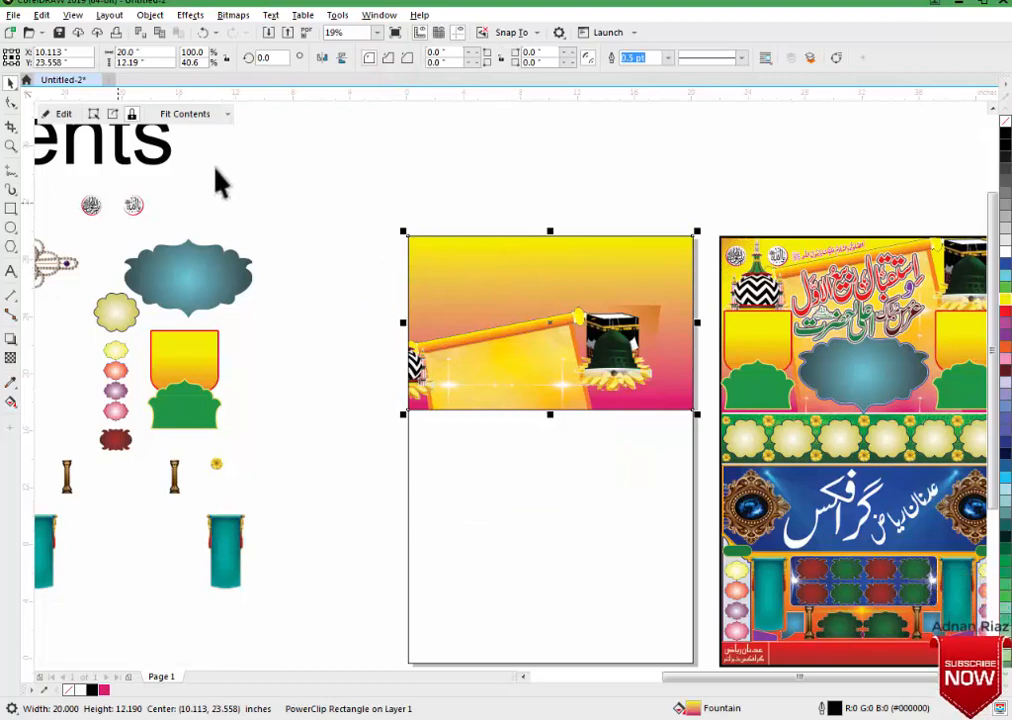
Reposition the clipped artwork so it is centred across the frame with its corner rays at the frame's upper edge.
{"action": "left_click", "coordinate": [63, 113]}
{"action": "left_click_drag", "start_coordinate": [538, 334], "coordinate": [570, 328]}
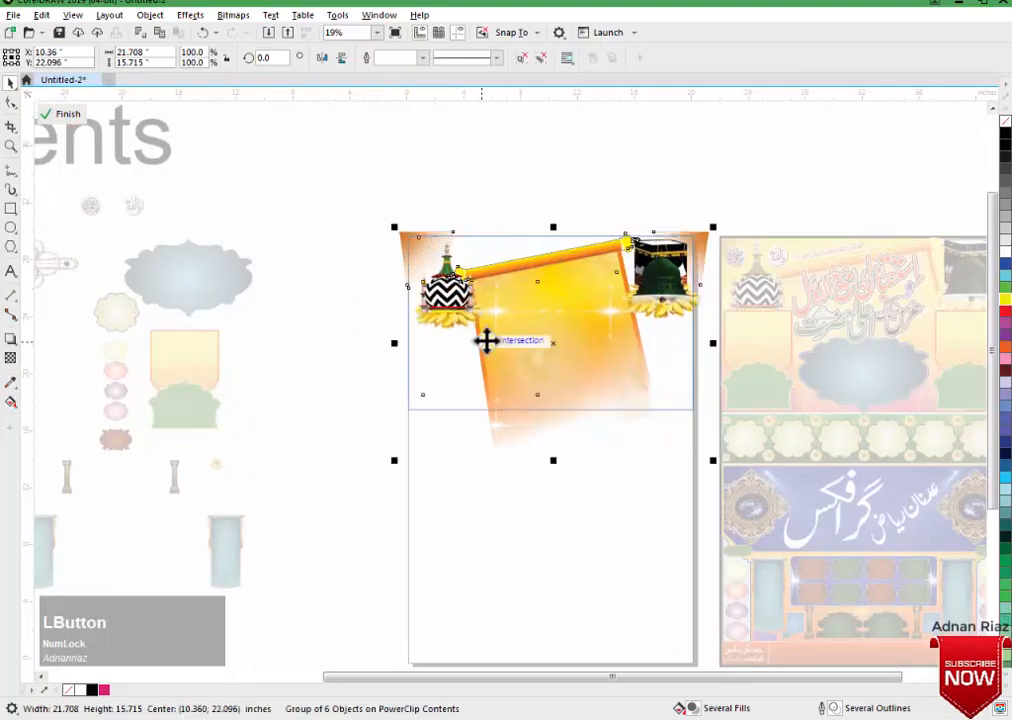
{"action": "key", "text": "p"}
{"action": "left_click_drag", "start_coordinate": [498, 477], "coordinate": [499, 398]}
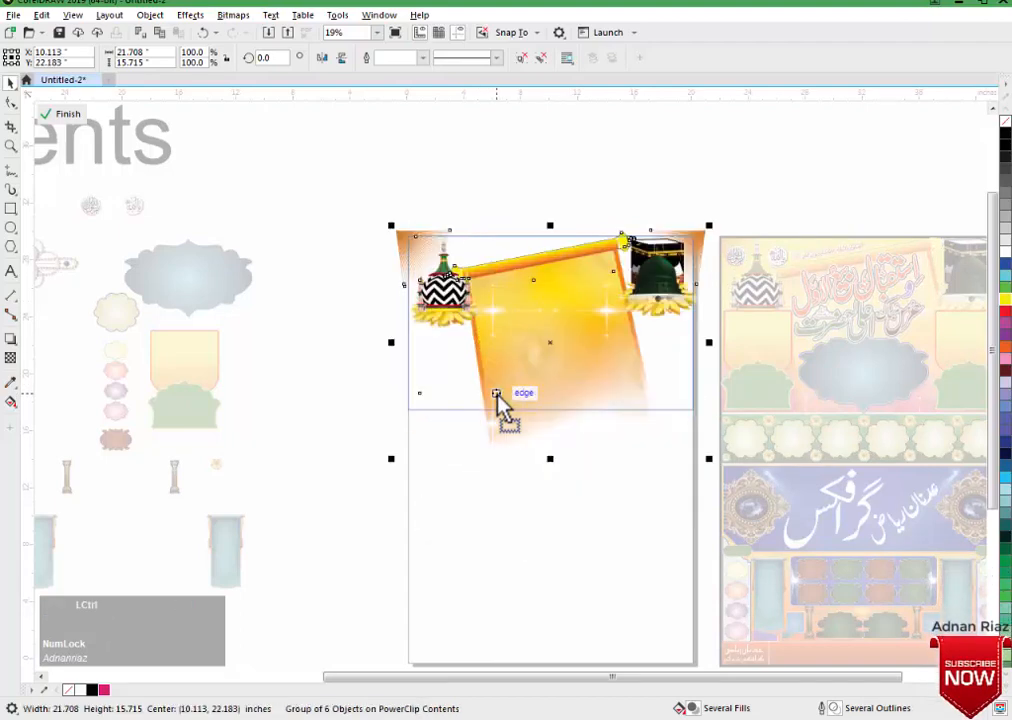
{"action": "left_click", "coordinate": [60, 113]}
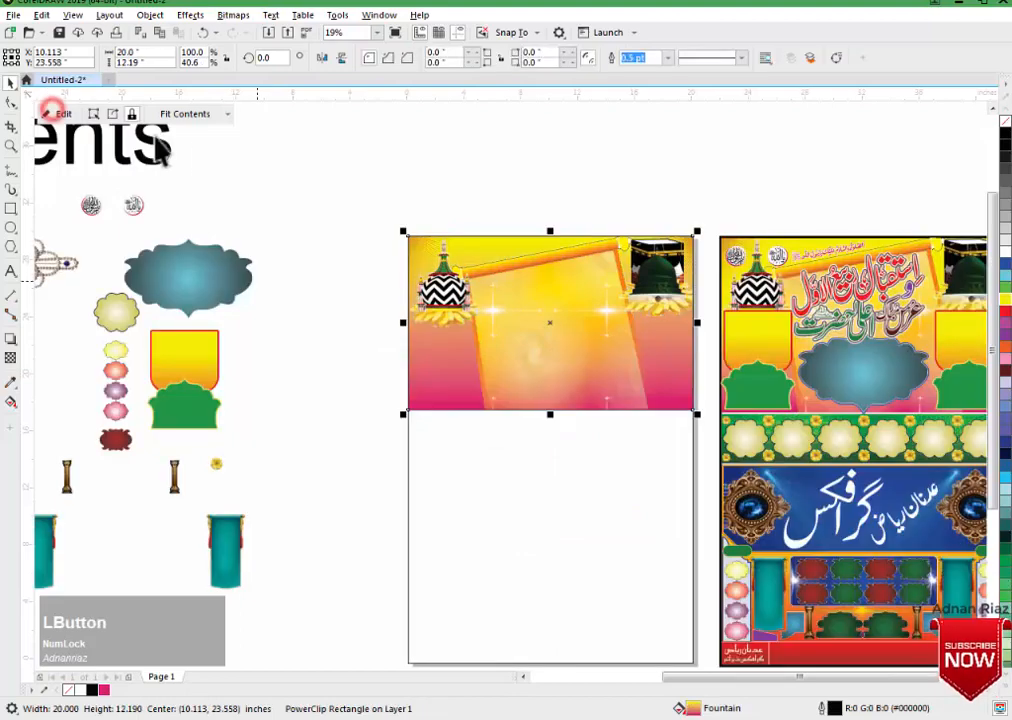
Shift both ends of the background rectangle's gradient downward so the yellow reaches further and the pink extends past the lower edge.
{"action": "left_click", "coordinate": [409, 197]}
{"action": "left_click", "coordinate": [447, 395]}
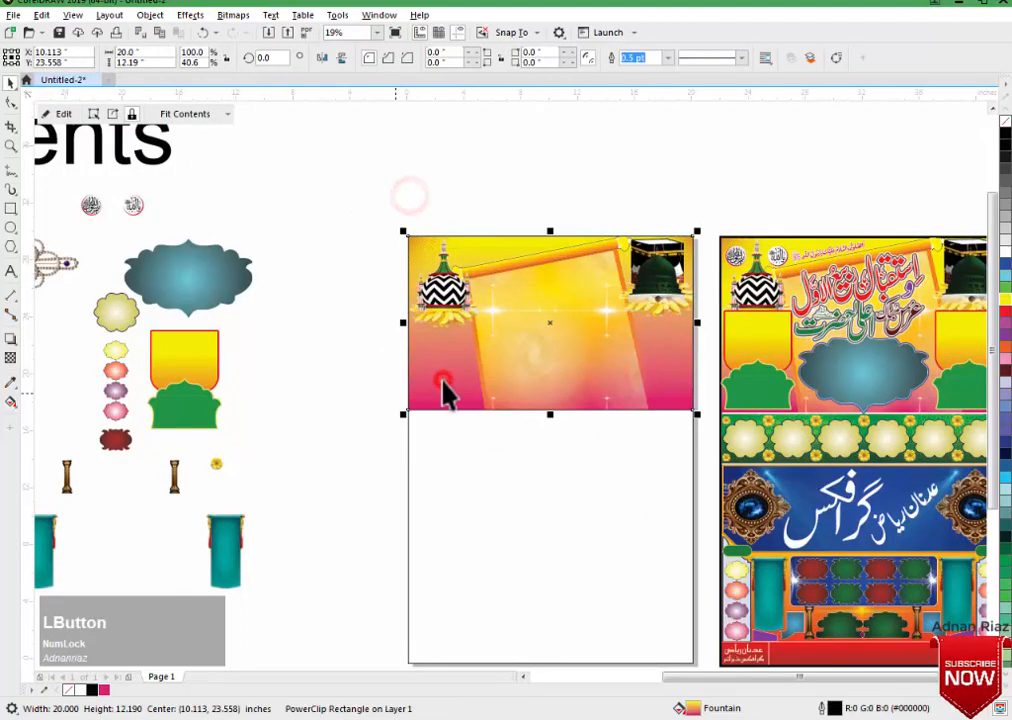
{"action": "key", "text": "g"}
{"action": "left_click_drag", "start_coordinate": [545, 245], "coordinate": [548, 276]}
{"action": "mouse_move", "coordinate": [548, 403]}
{"action": "left_mouse_down"}
{"action": "mouse_move", "coordinate": [548, 449]}
{"action": "mouse_move", "coordinate": [548, 424]}
{"action": "left_mouse_up"}
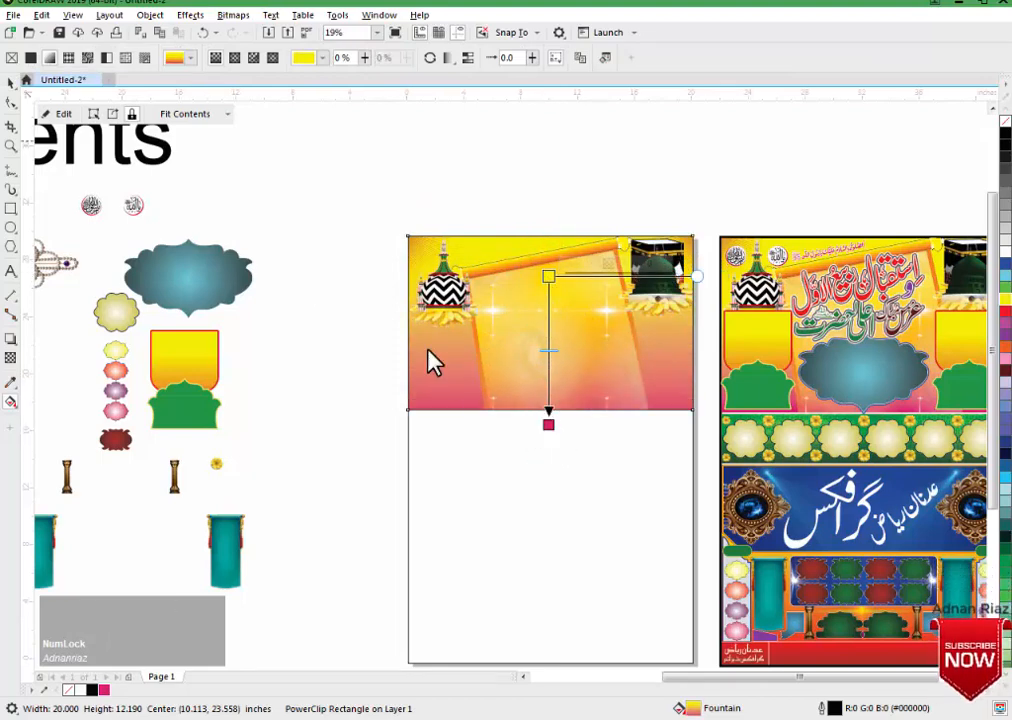
{"action": "left_click", "coordinate": [11, 85]}
{"action": "left_click", "coordinate": [373, 218]}
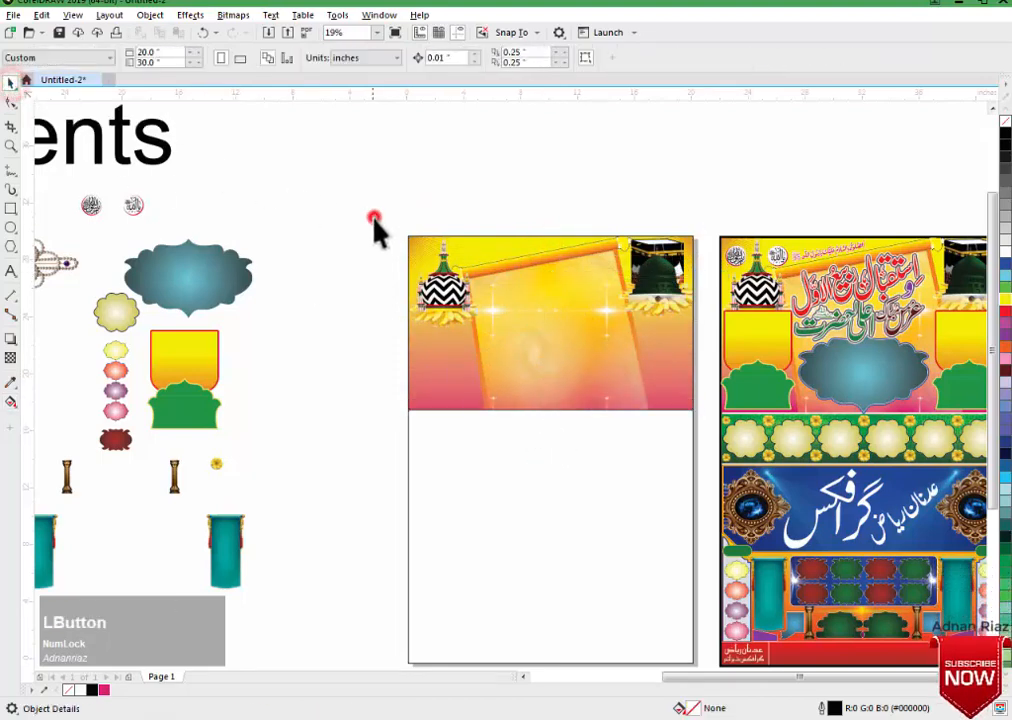
Place the two round calligraphy emblems on either side of the zigzag-domed shrine's spire, in front of the background.
{"action": "middle_click", "coordinate": [376, 226]}
{"action": "middle_click", "coordinate": [178, 178]}
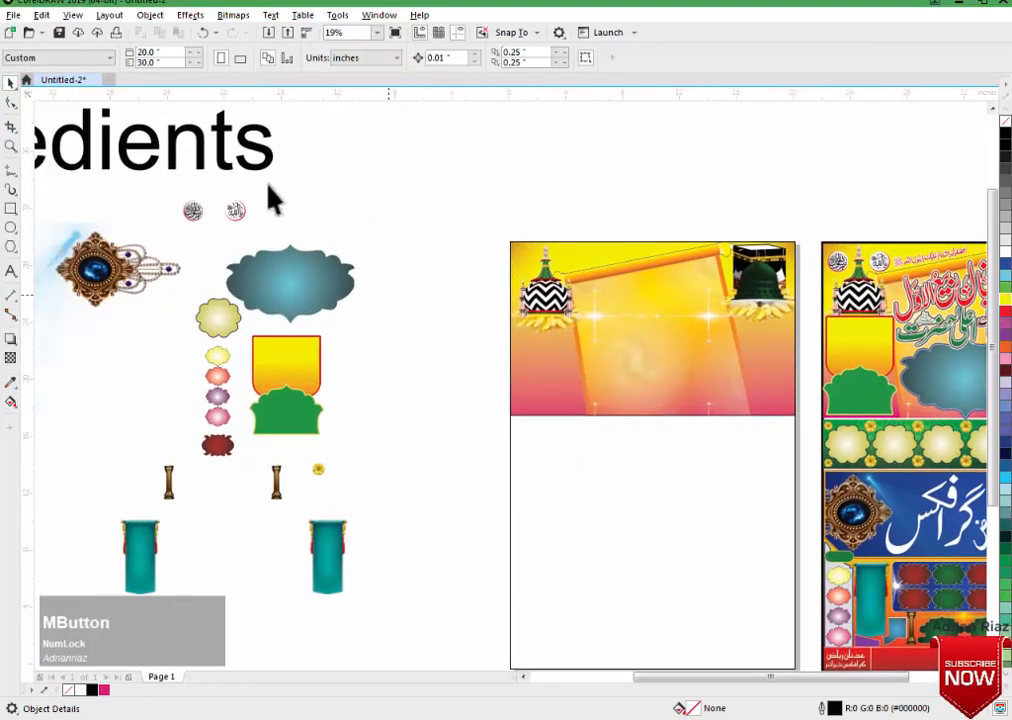
{"action": "left_click_drag", "start_coordinate": [249, 204], "coordinate": [436, 334]}
{"action": "key", "text": "shift+Page_Up"}
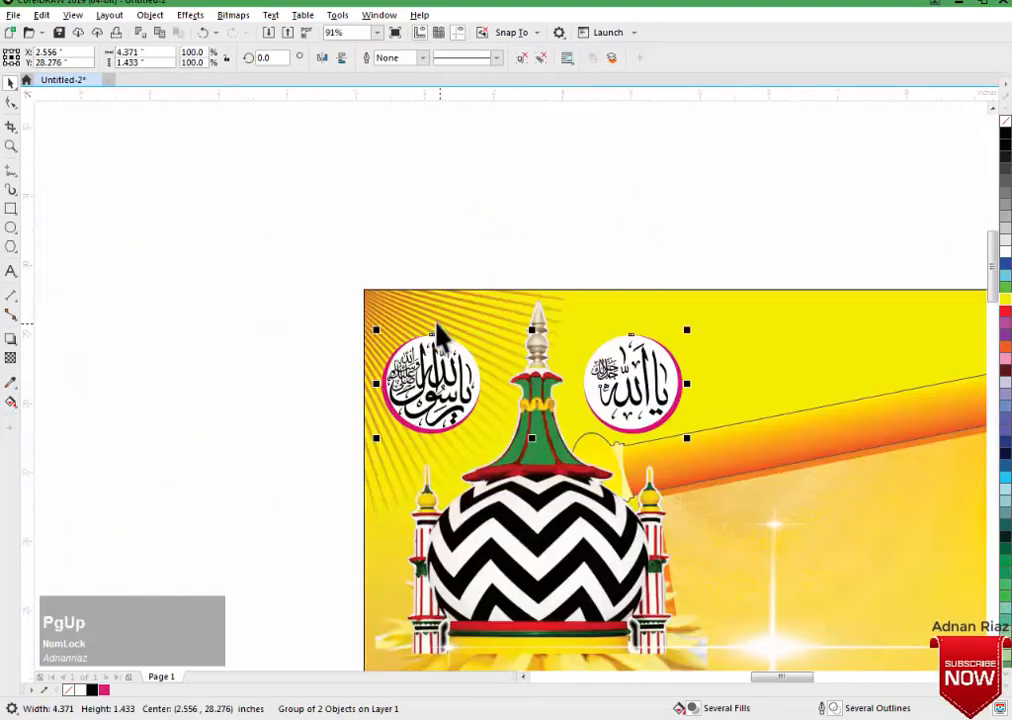
{"action": "left_click_drag", "start_coordinate": [536, 397], "coordinate": [535, 381]}
{"action": "left_click", "coordinate": [463, 240]}
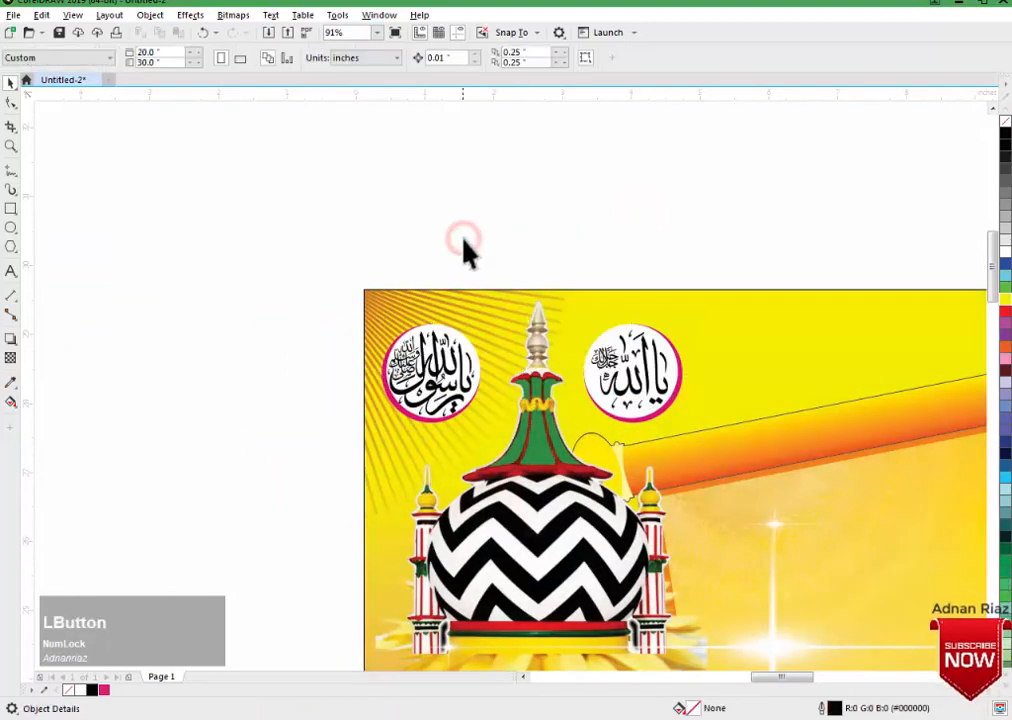
Group the yellow panel with the green dome shape from the ingredients and bring the group to the front.
{"action": "key", "text": "F3"}
{"action": "key", "text": "F3"}
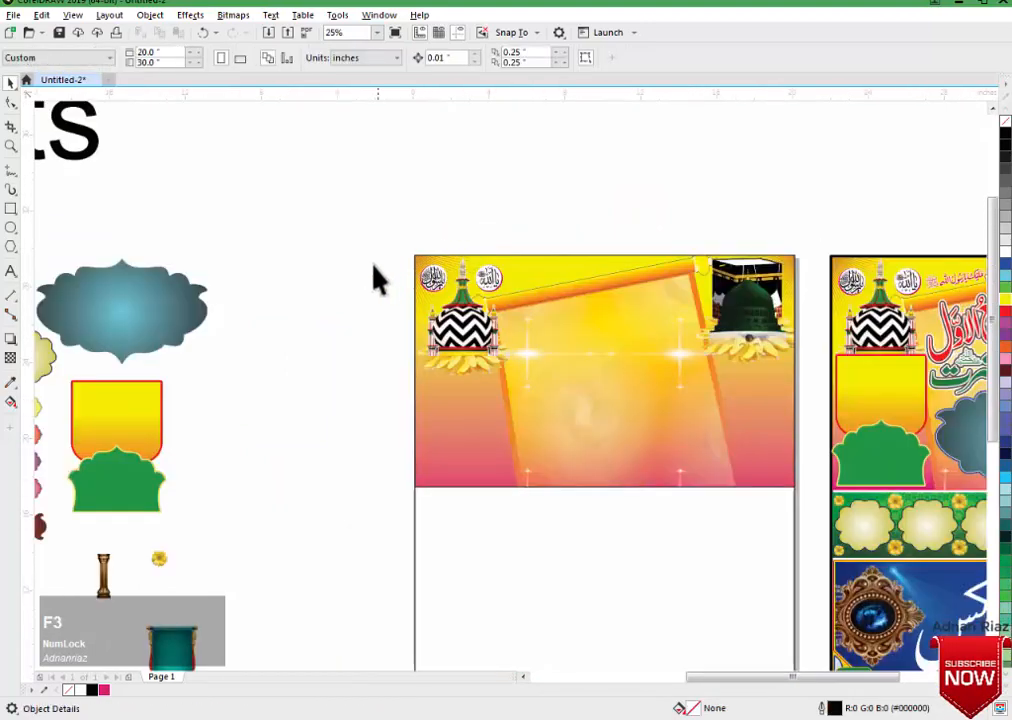
{"action": "key", "text": "F3"}
{"action": "mouse_move", "coordinate": [353, 300]}
{"action": "left_mouse_down"}
{"action": "mouse_move", "coordinate": [404, 303]}
{"action": "mouse_move", "coordinate": [366, 300]}
{"action": "left_mouse_up"}
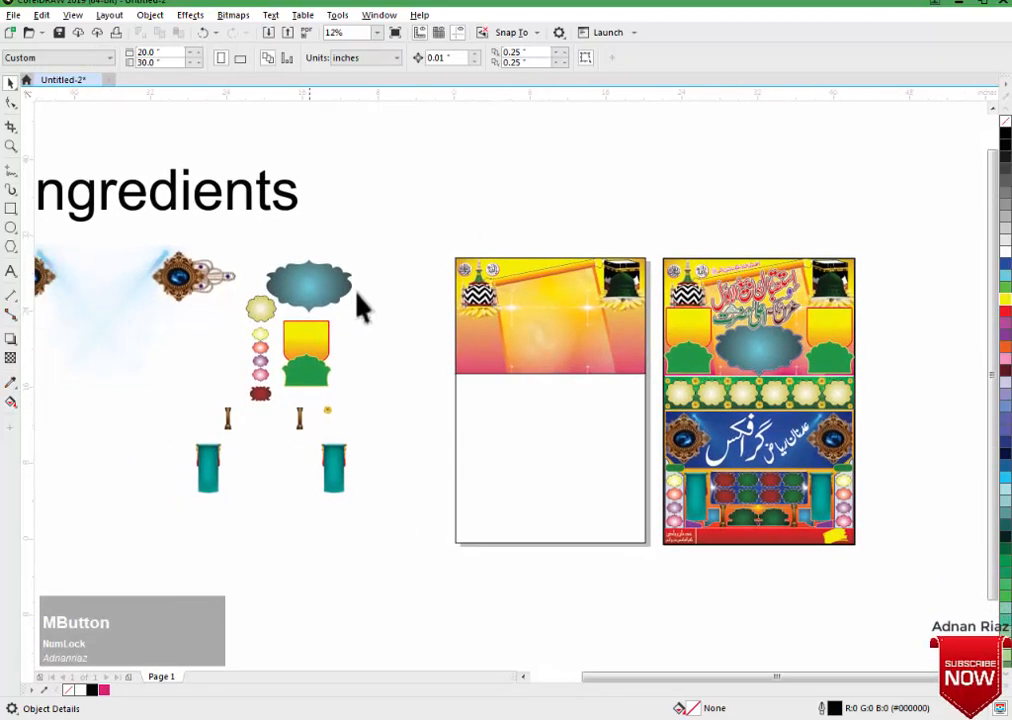
{"action": "left_click", "coordinate": [316, 352]}
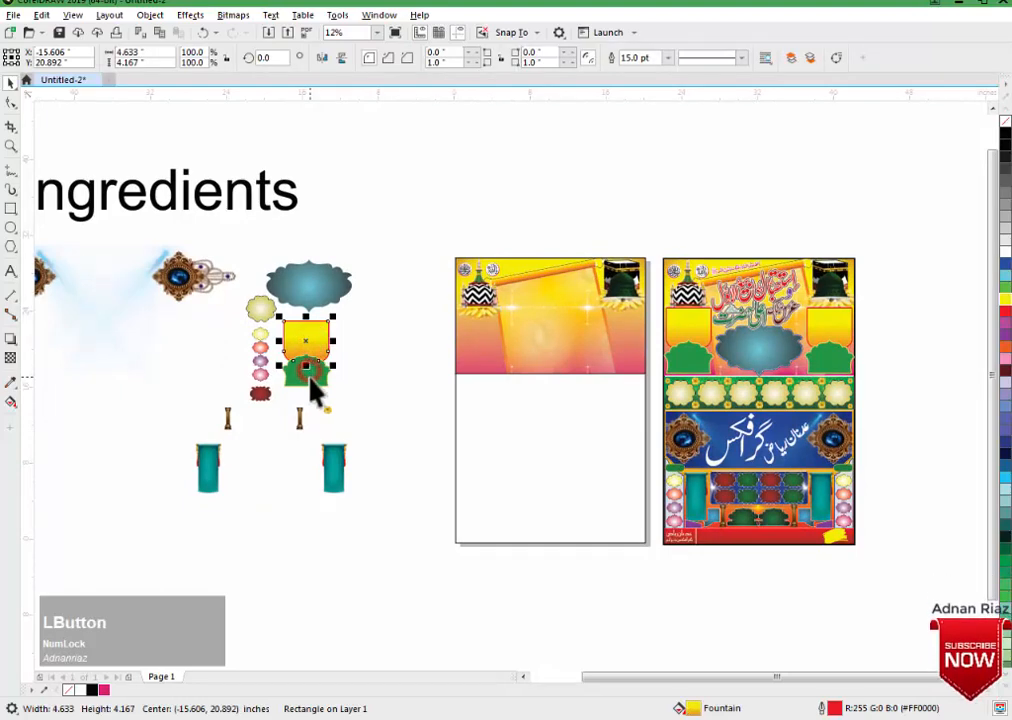
{"action": "left_click", "coordinate": [310, 377], "text": "shift"}
{"action": "key", "text": "ctrl+g"}
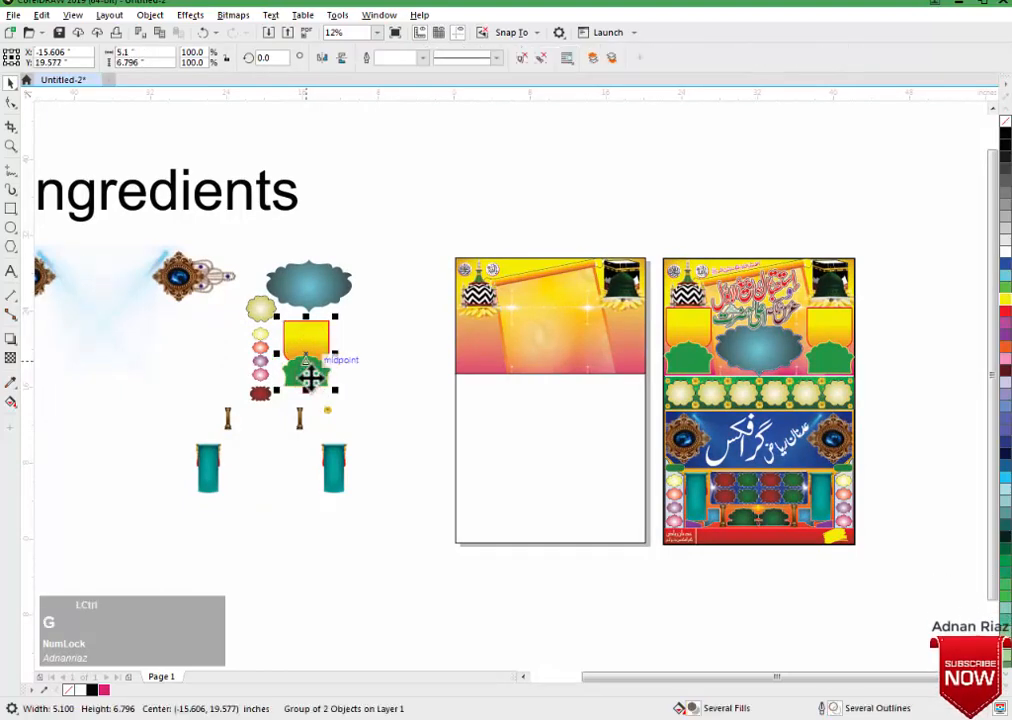
{"action": "key", "text": "Page_Up"}
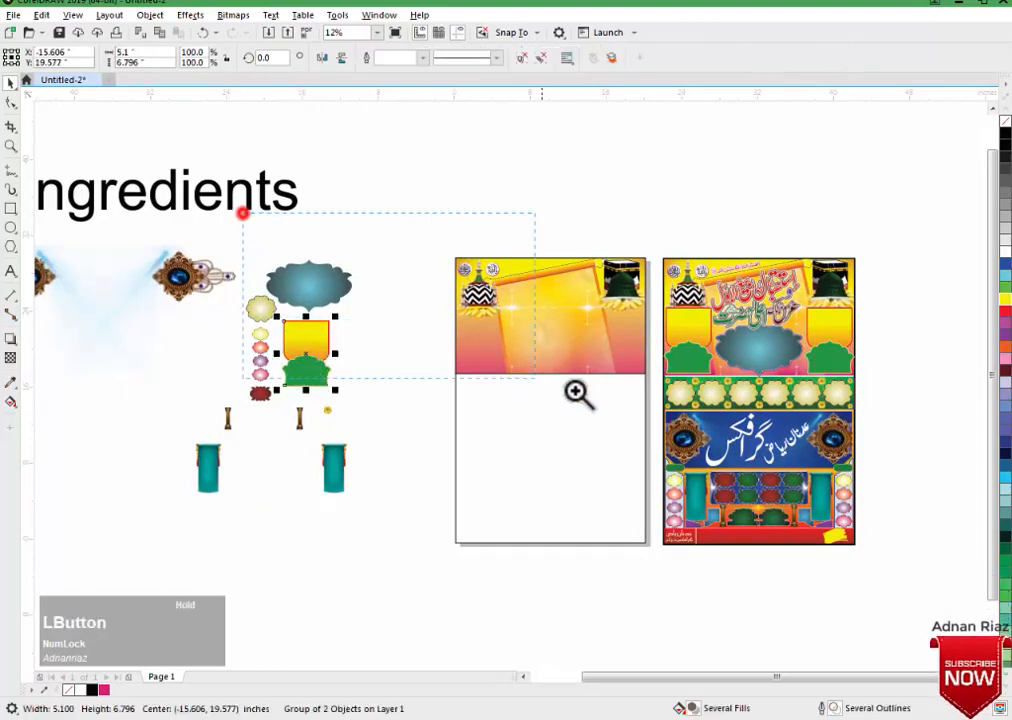
Place the panel-and-dome group at the left edge of the poster's upper section, directly below the zigzag-domed shrine.
{"action": "left_click_drag", "start_coordinate": [577, 393], "coordinate": [577, 393]}
{"action": "left_click_drag", "start_coordinate": [199, 431], "coordinate": [590, 413]}
{"action": "scroll", "coordinate": [590, 413], "scroll_direction": "down", "scroll_amount": 3}
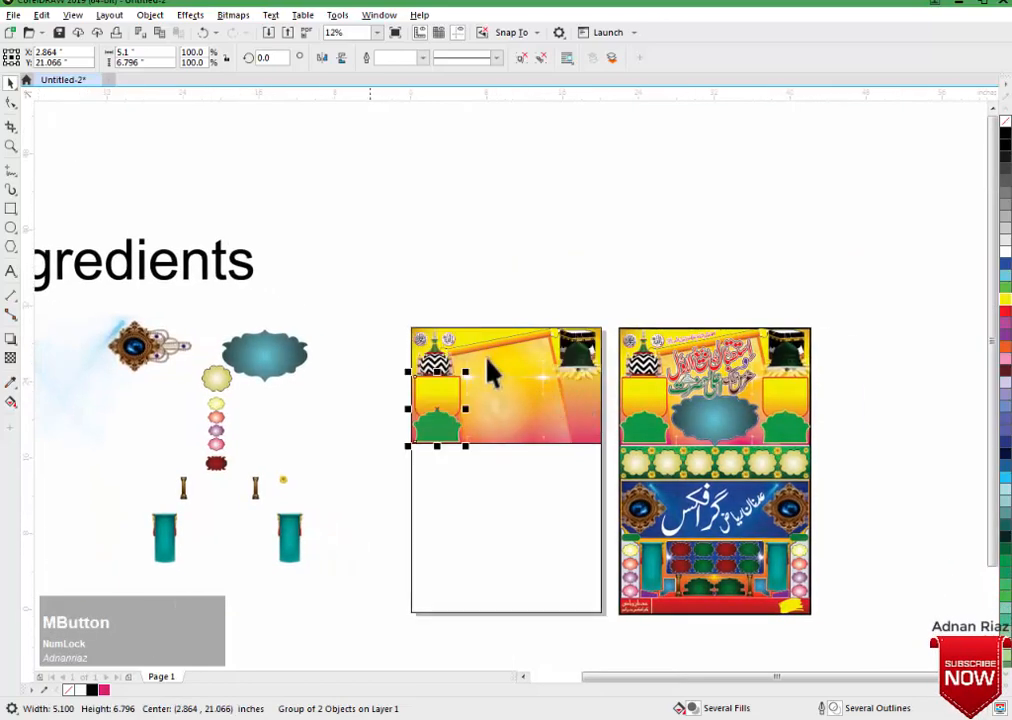
Duplicate the panel-and-dome group at the right edge of the upper section, below the green-domed shrine, and group both copies.
{"action": "left_click_drag", "start_coordinate": [409, 325], "coordinate": [607, 465]}
{"action": "middle_click", "coordinate": [605, 452]}
{"action": "left_click_drag", "start_coordinate": [236, 463], "coordinate": [861, 476]}
{"action": "key", "text": "ctrl"}
{"action": "left_click", "coordinate": [269, 450], "text": "shift"}
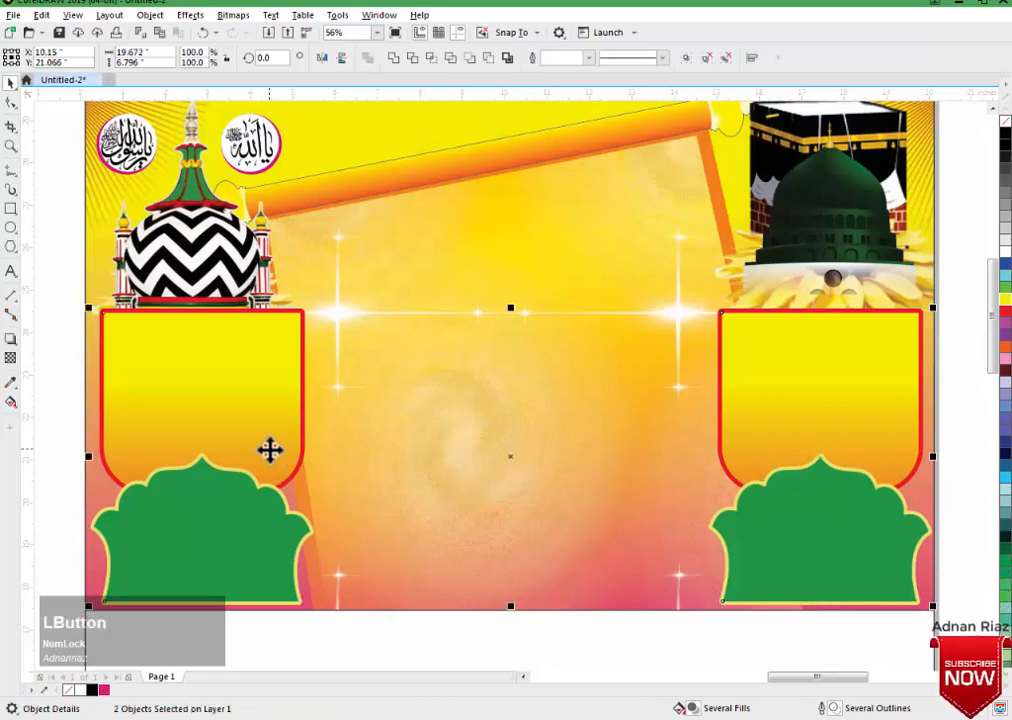
{"action": "key", "text": "ctrl+g"}
Centre the grouped side panels horizontally on the poster's background rectangle.
{"action": "left_click", "coordinate": [455, 272]}
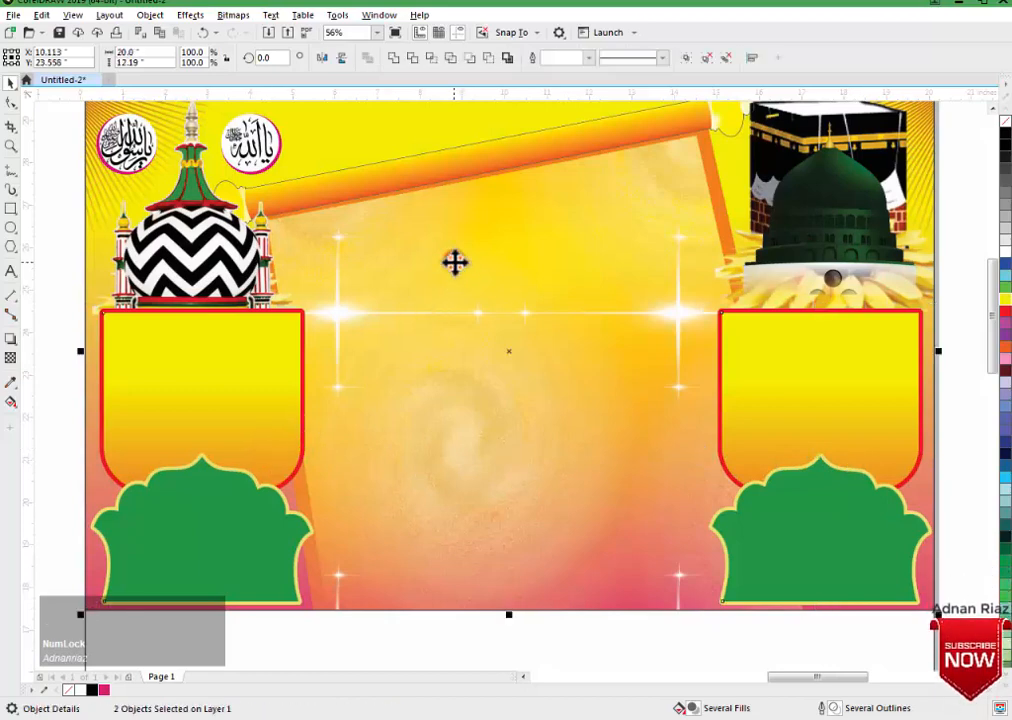
{"action": "key", "text": "c"}
{"action": "key", "text": "Escape"}
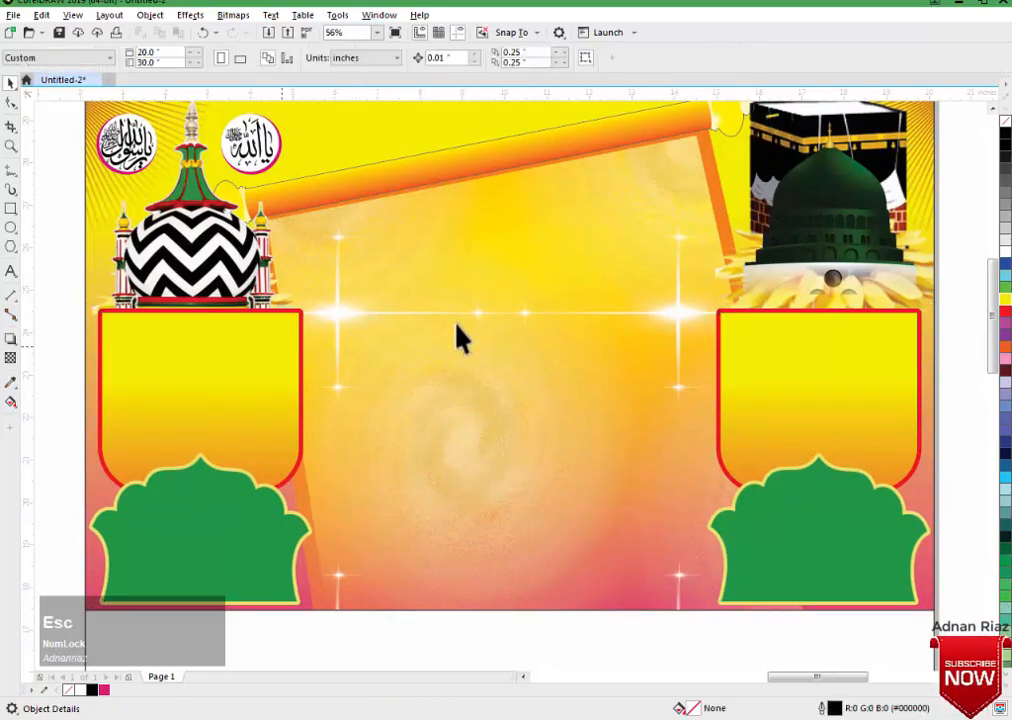
Place the teal ornamental frame from the ingredients between the two side panels and bring it to the front.
{"action": "key", "text": "F3"}
{"action": "key", "text": "F3"}
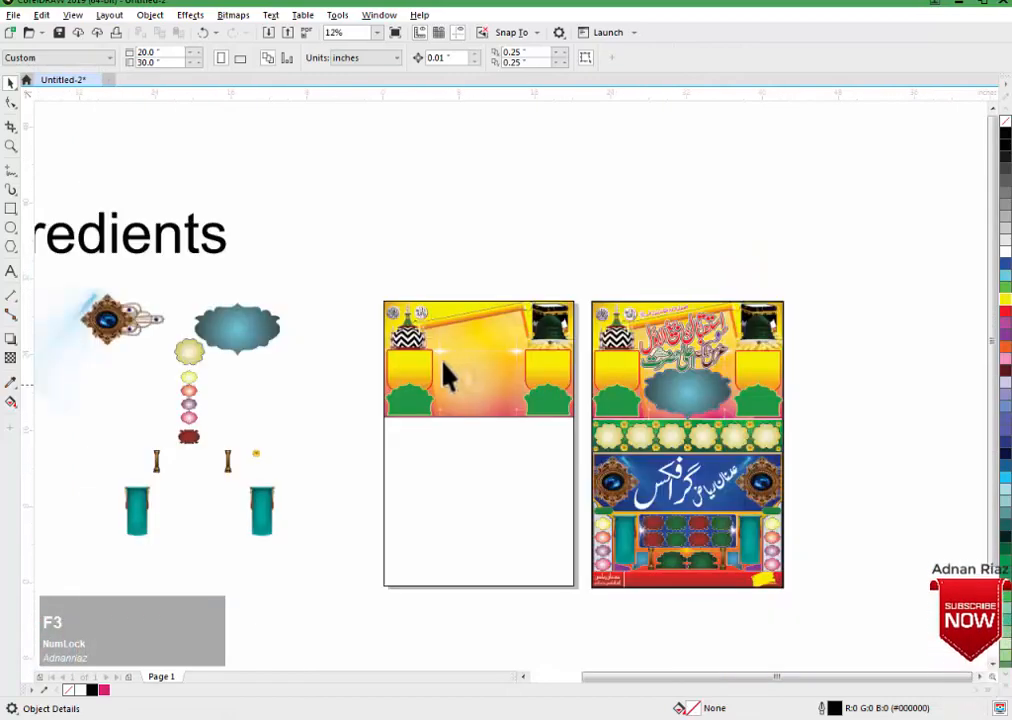
{"action": "middle_click", "coordinate": [447, 375]}
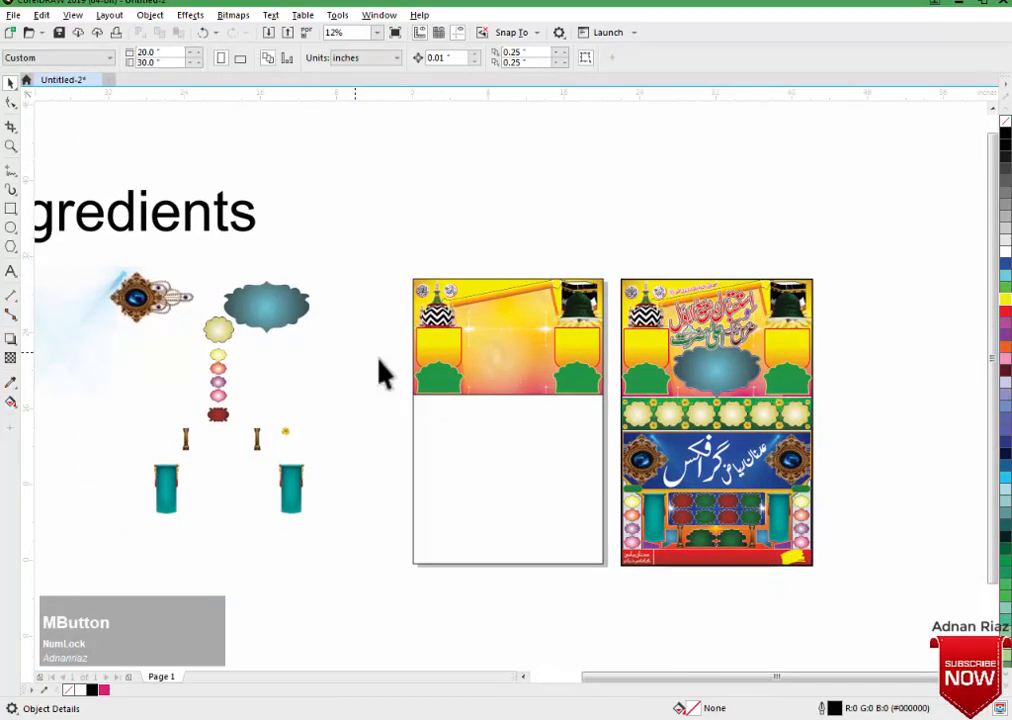
{"action": "left_click_drag", "start_coordinate": [300, 318], "coordinate": [515, 384]}
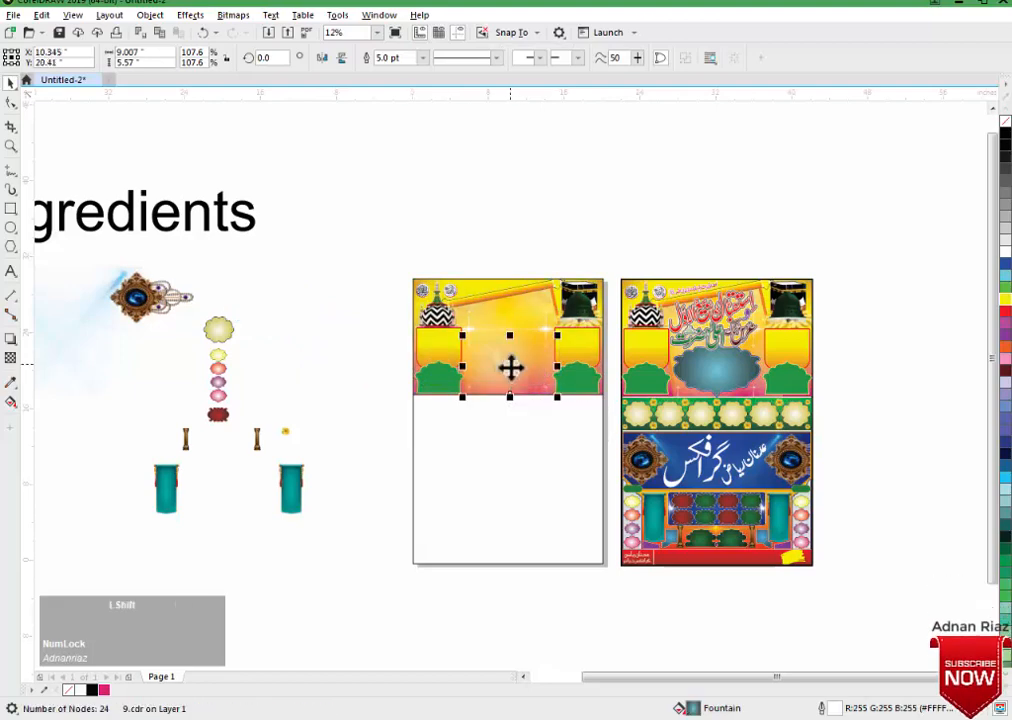
{"action": "key", "text": "shift+Page_Up"}
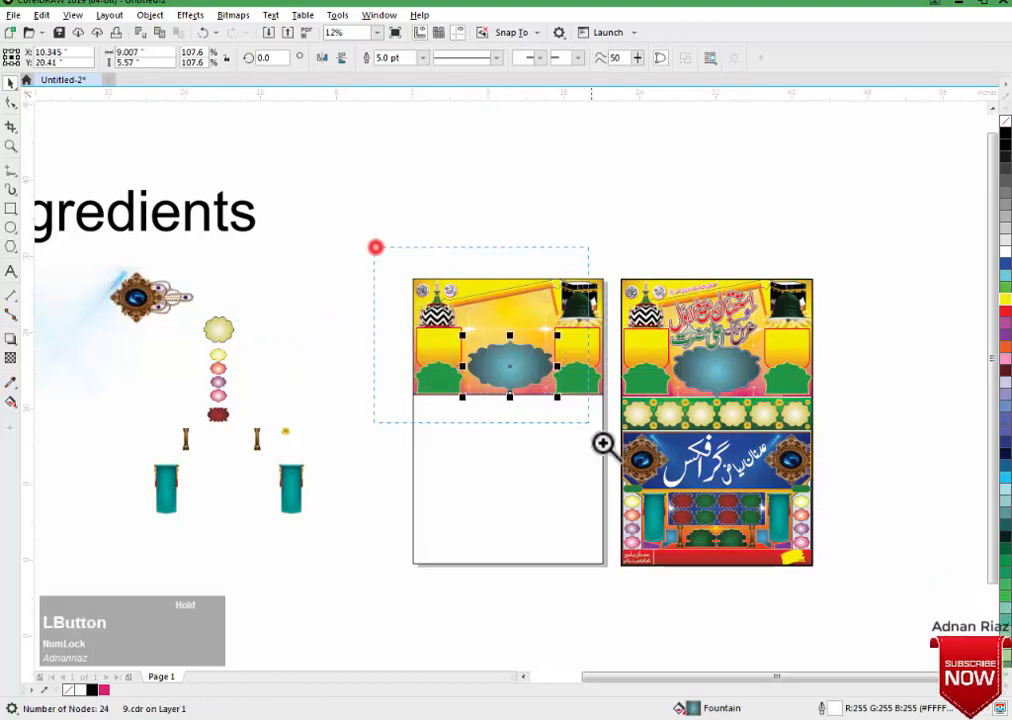
Centre the teal ornamental frame horizontally on the poster's background rectangle.
{"action": "left_click_drag", "start_coordinate": [603, 444], "coordinate": [605, 446]}
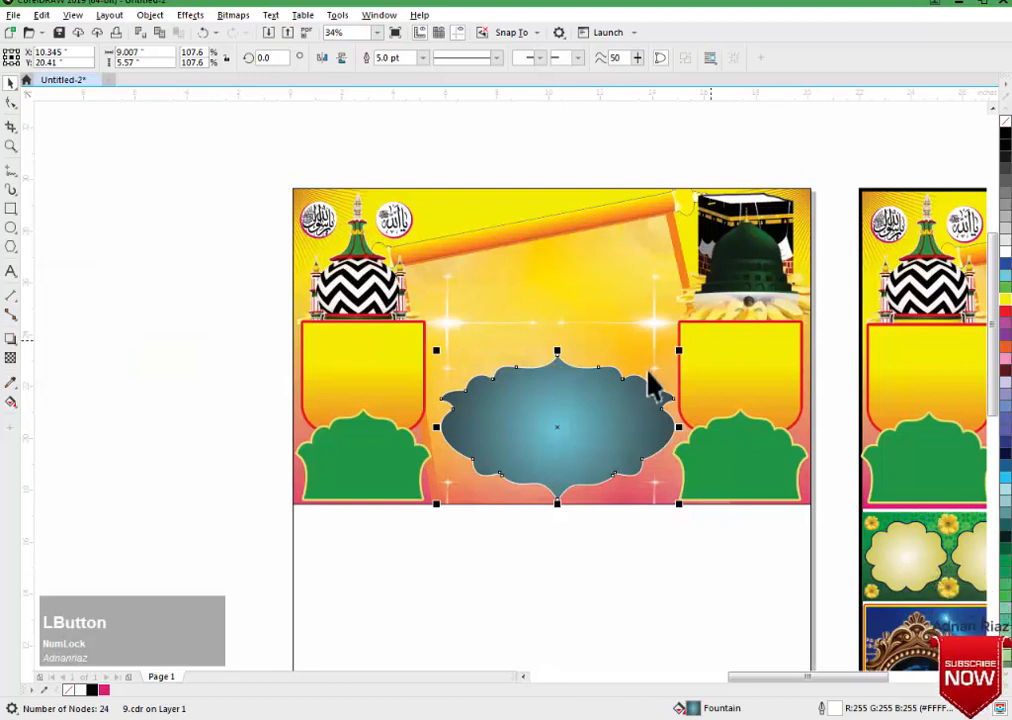
{"action": "scroll", "coordinate": [648, 371], "scroll_direction": "up", "scroll_amount": 2}
{"action": "left_click_drag", "start_coordinate": [643, 370], "coordinate": [657, 354]}
{"action": "scroll", "coordinate": [650, 370], "scroll_direction": "down", "scroll_amount": 1}
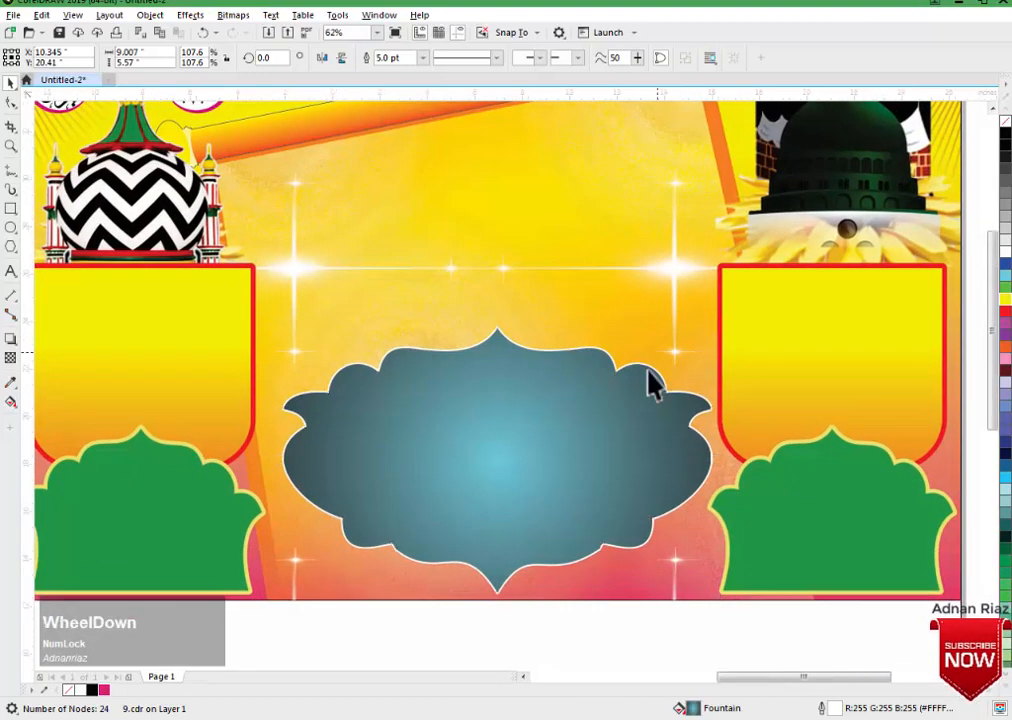
{"action": "scroll", "coordinate": [650, 383], "scroll_direction": "down", "scroll_amount": 2}
{"action": "left_click", "coordinate": [583, 289], "text": "shift"}
{"action": "key", "text": "c"}
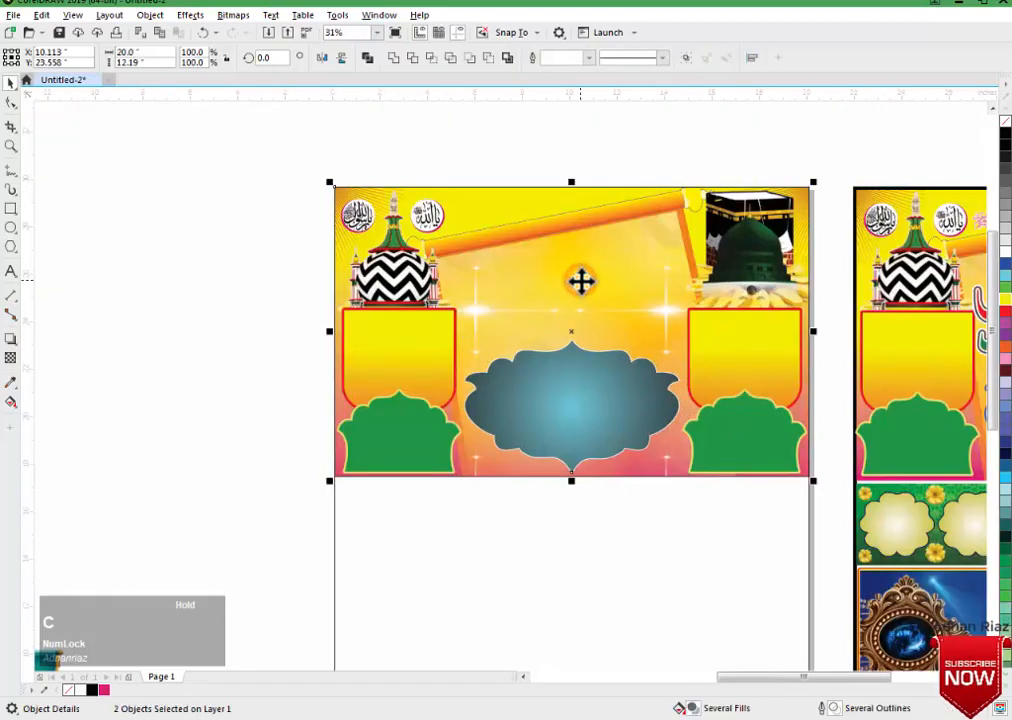
{"action": "left_click", "coordinate": [173, 345]}
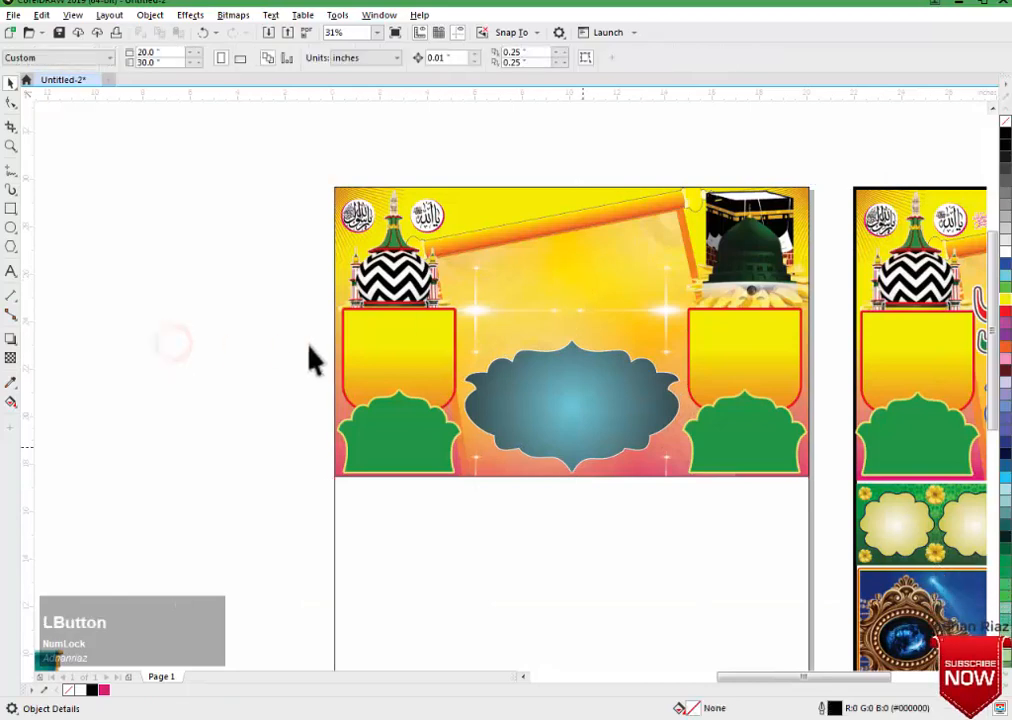
Move the teal frame straight up by about 0.1 inch, away from the upper section's lower edge.
{"action": "left_click_drag", "start_coordinate": [340, 347], "coordinate": [793, 533]}
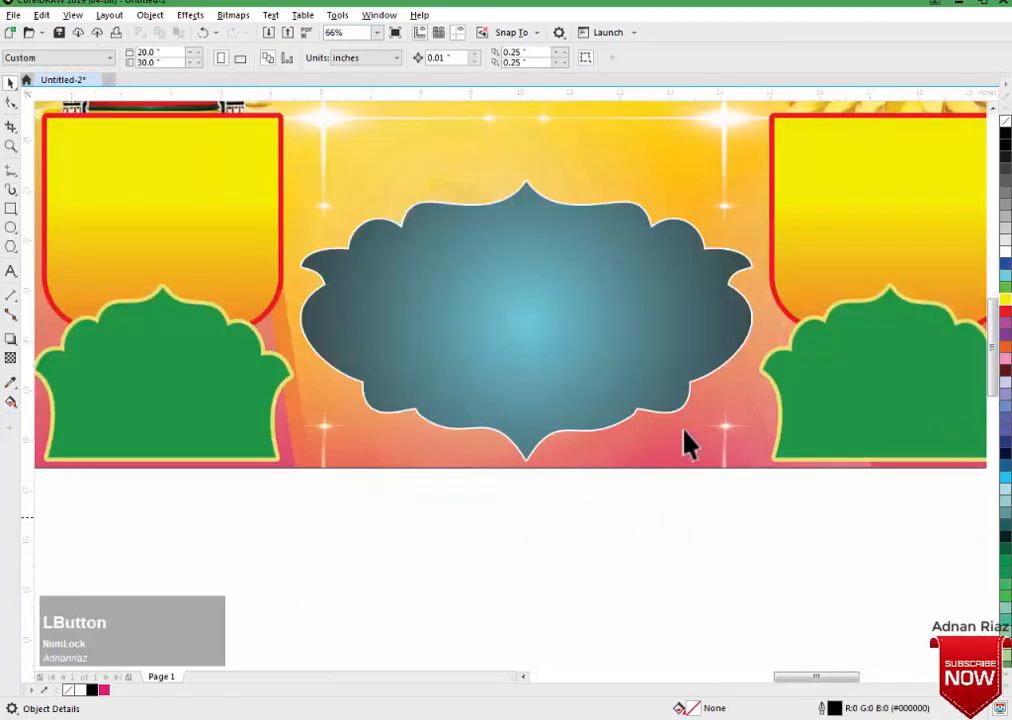
{"action": "middle_click", "coordinate": [530, 295]}
{"action": "left_click", "coordinate": [530, 293]}
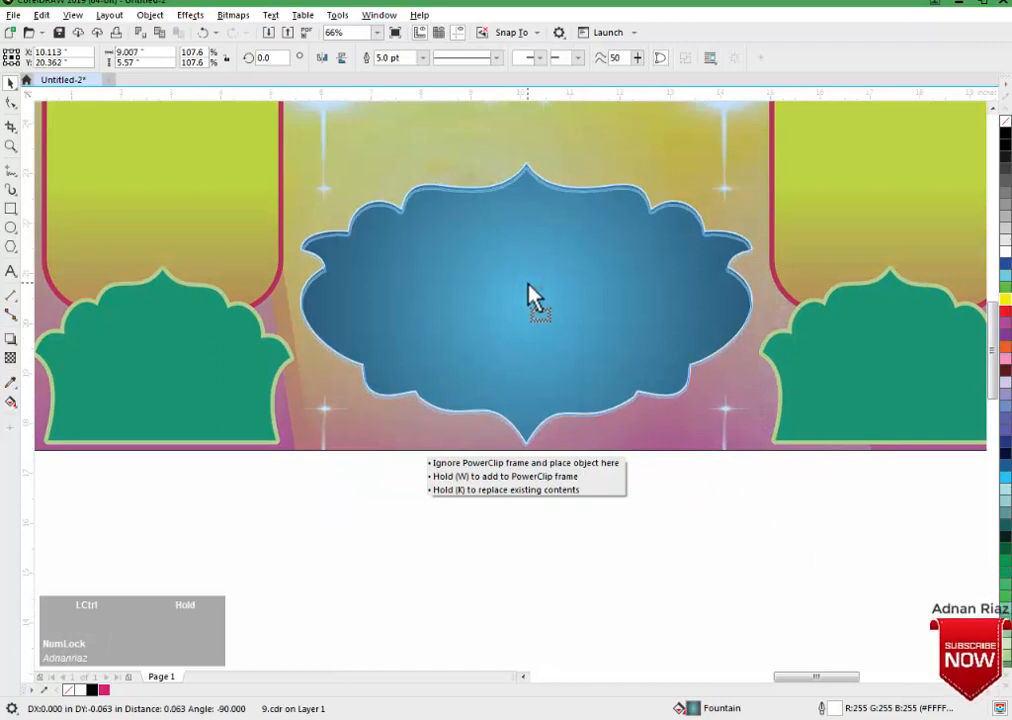
{"action": "left_click_drag", "start_coordinate": [527, 283], "coordinate": [528, 278]}
Ungroup the finished sample poster into its separate elements.
{"action": "key", "text": "F3"}
{"action": "key", "text": "F3"}
{"action": "middle_click", "coordinate": [359, 346]}
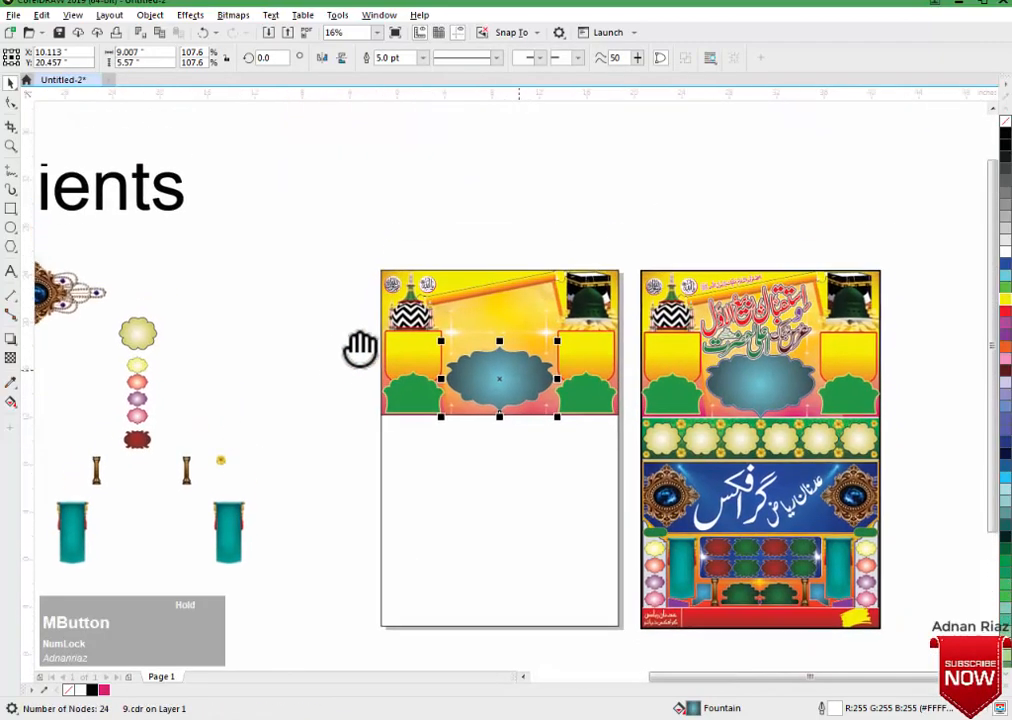
{"action": "left_click", "coordinate": [315, 352]}
{"action": "left_click", "coordinate": [764, 334]}
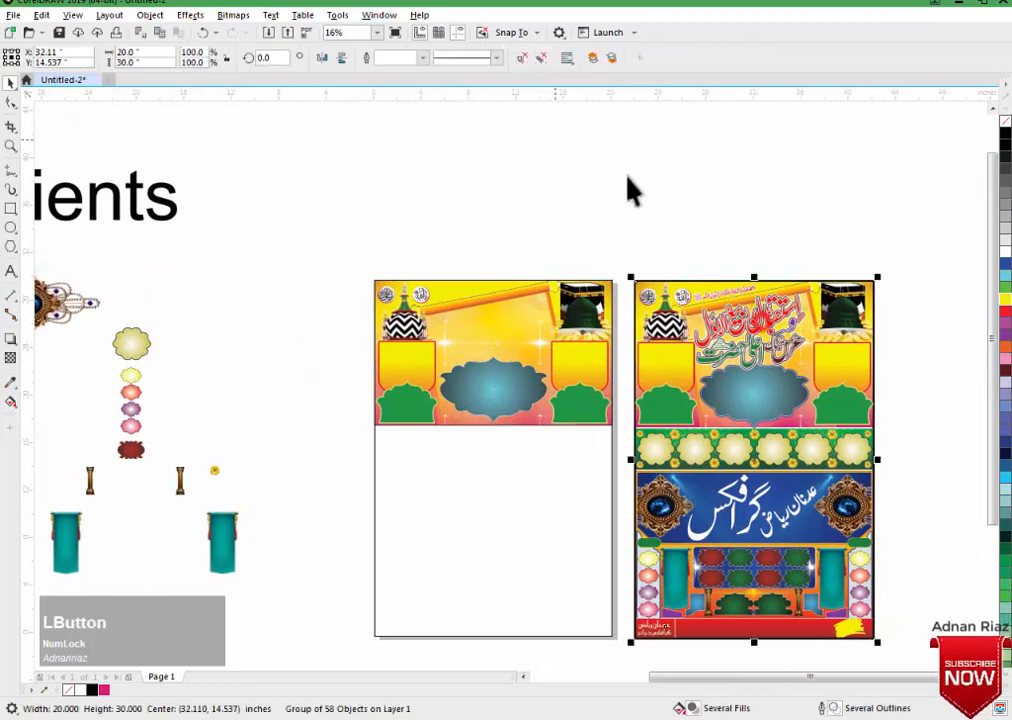
{"action": "left_click", "coordinate": [524, 63]}
{"action": "left_click", "coordinate": [598, 176]}
Copy the large multicoloured calligraphy title from the sample onto the poster and position it just above the teal frame.
{"action": "left_click_drag", "start_coordinate": [735, 324], "coordinate": [480, 320]}
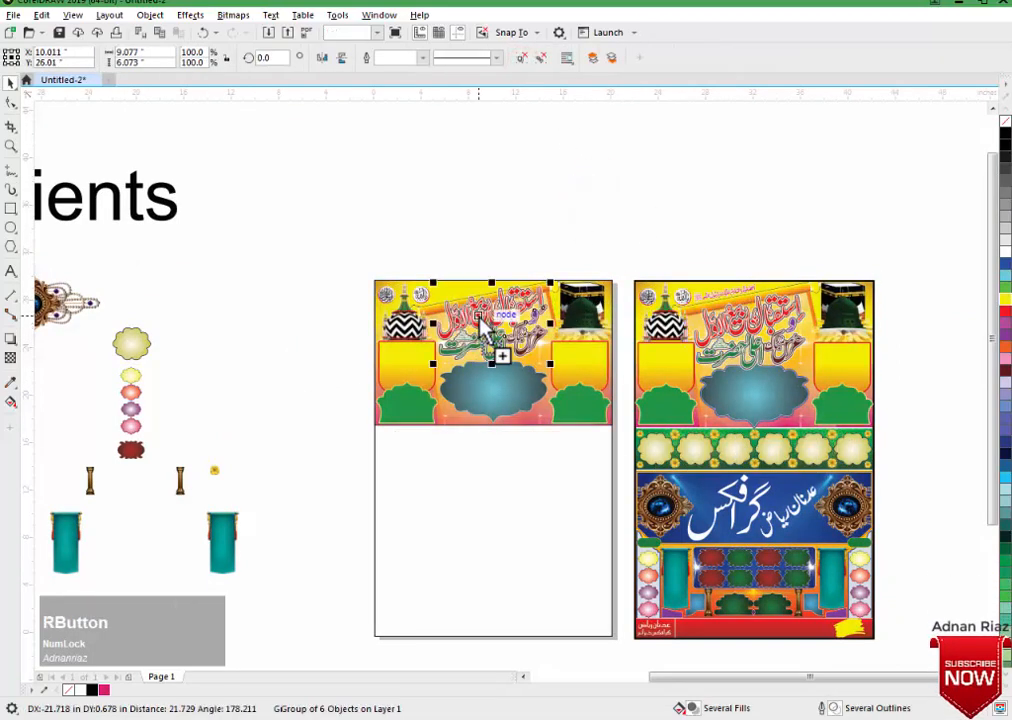
{"action": "scroll", "coordinate": [479, 318], "scroll_direction": "up", "scroll_amount": 2}
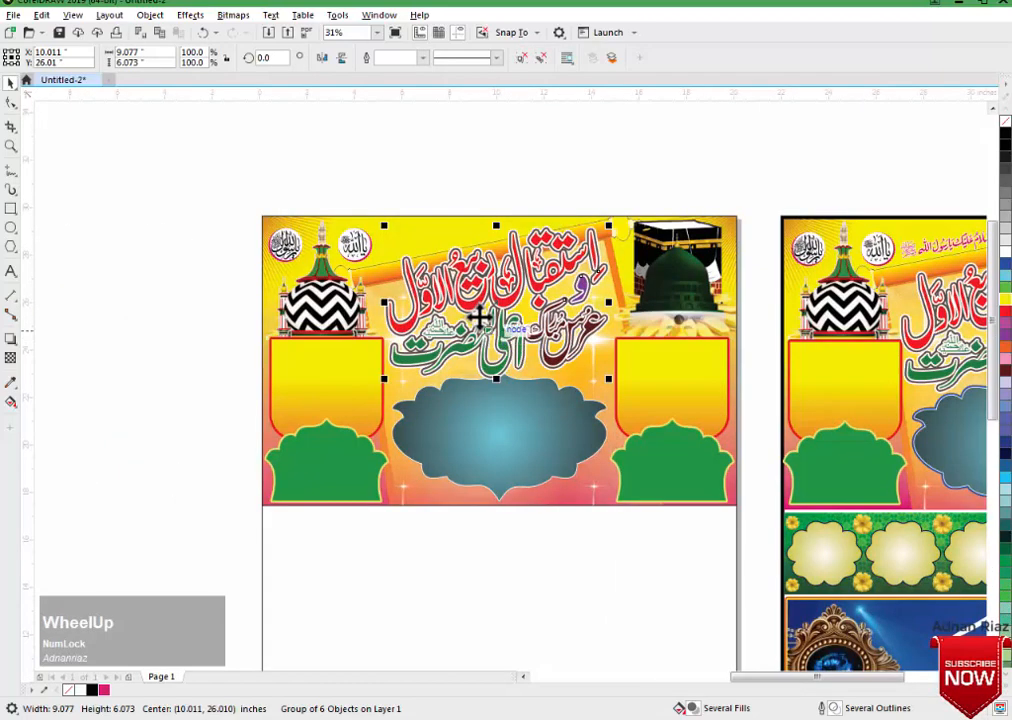
{"action": "left_click_drag", "start_coordinate": [484, 316], "coordinate": [492, 317]}
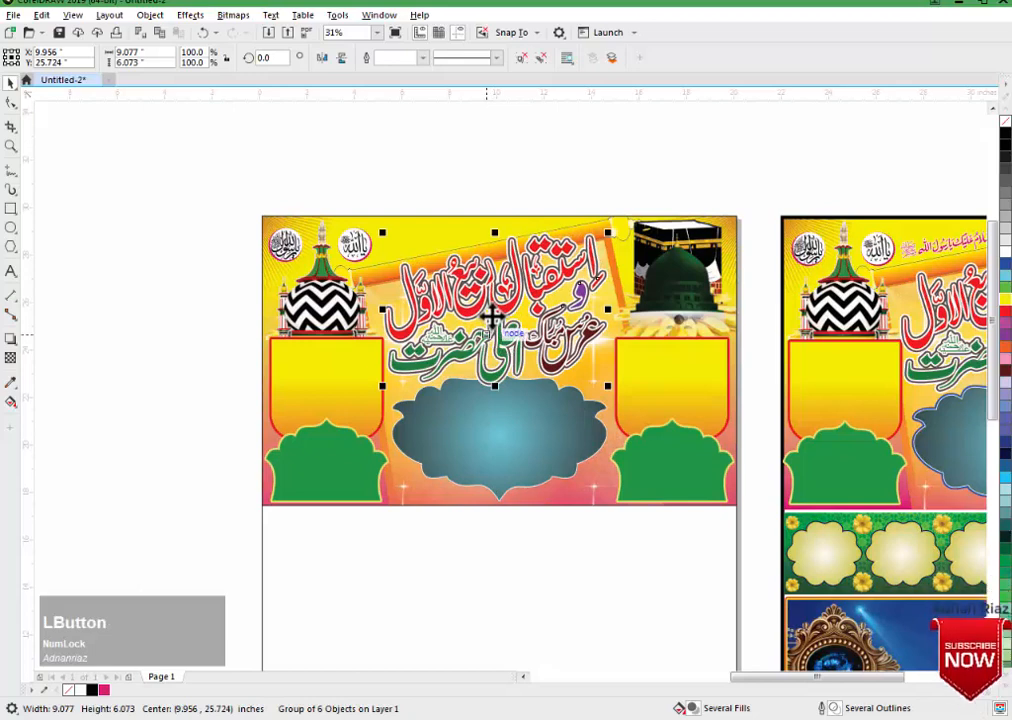
{"action": "key", "text": "Up"}
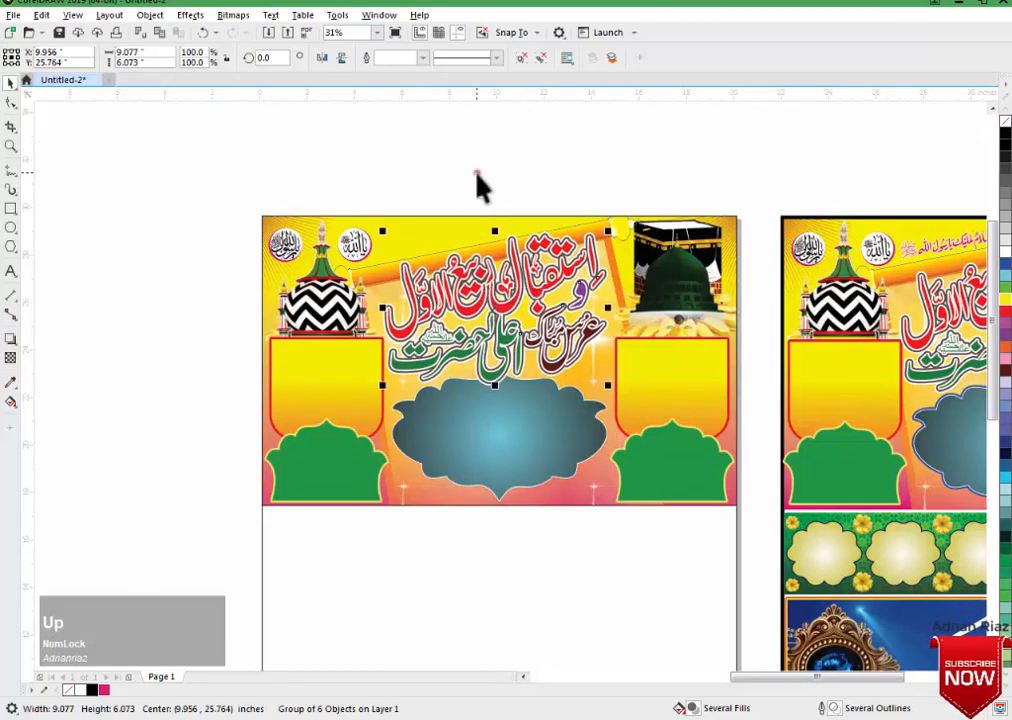
{"action": "left_click", "coordinate": [477, 173]}
Copy the sample's small slanted pink salutation line onto the poster, above the title and beside the round emblems.
{"action": "left_click_drag", "start_coordinate": [929, 249], "coordinate": [414, 245]}
{"action": "right_click", "coordinate": [414, 245]}
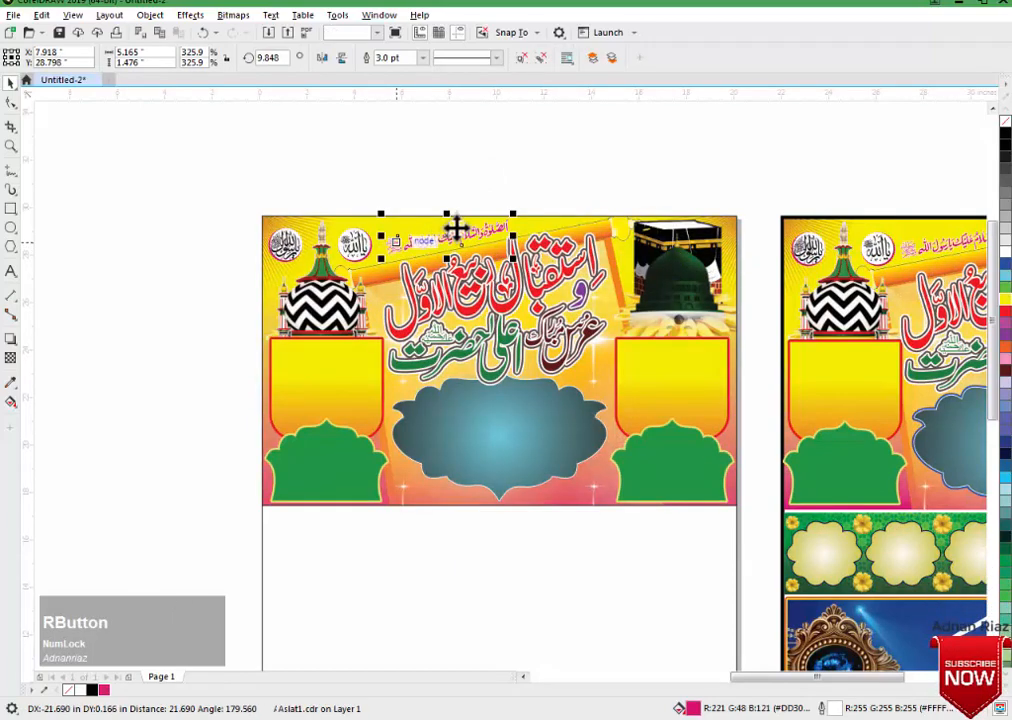
{"action": "left_click", "coordinate": [522, 196]}
Group all elements of the finished sample poster again.
{"action": "middle_click", "coordinate": [591, 337]}
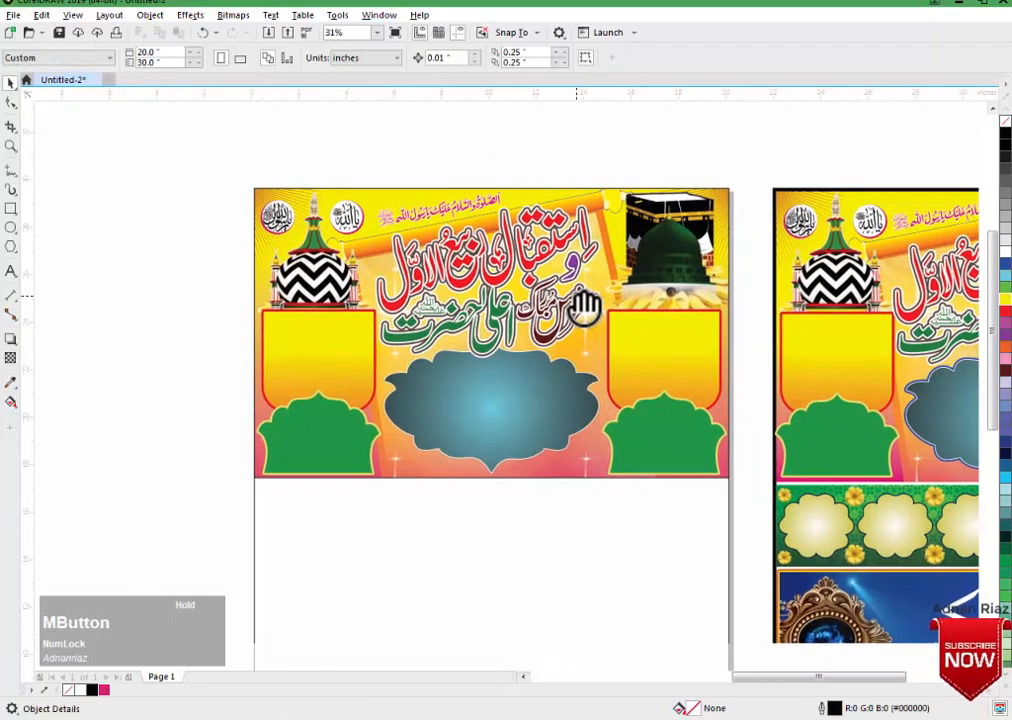
{"action": "middle_click", "coordinate": [520, 370]}
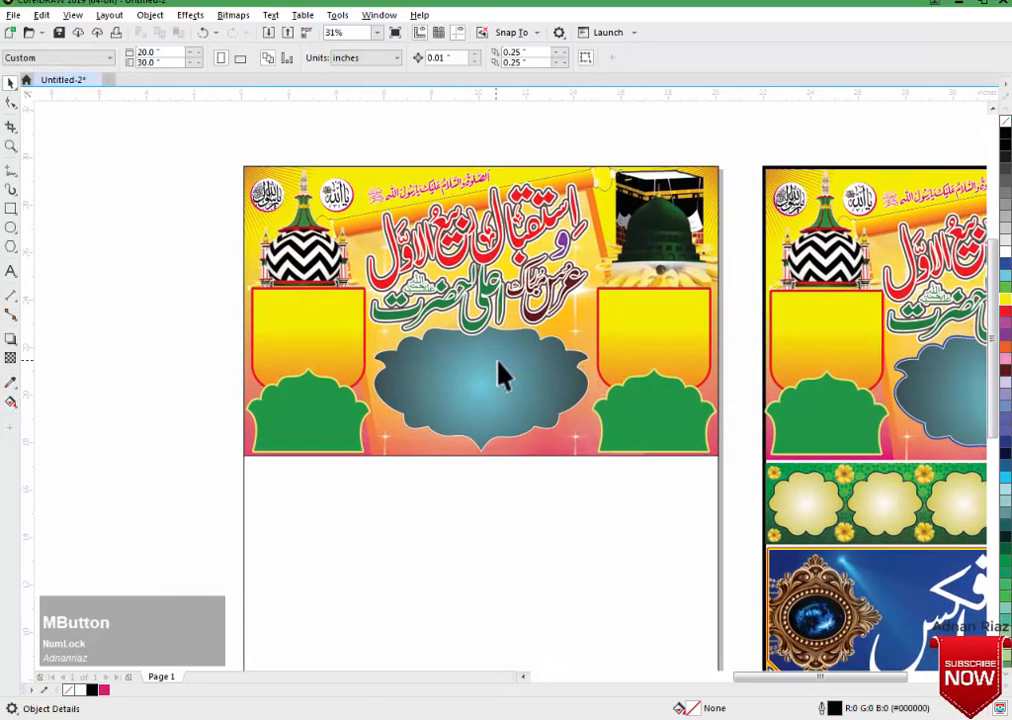
{"action": "scroll", "coordinate": [547, 346], "scroll_direction": "down", "scroll_amount": 2}
{"action": "middle_click", "coordinate": [858, 208]}
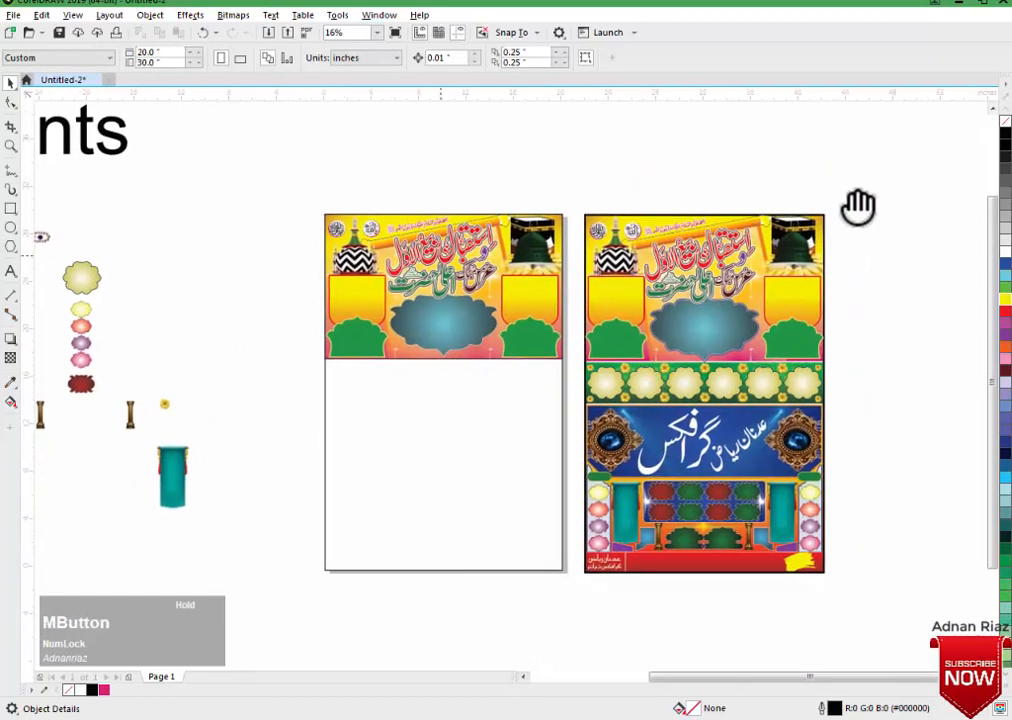
{"action": "left_click_drag", "start_coordinate": [876, 183], "coordinate": [569, 598]}
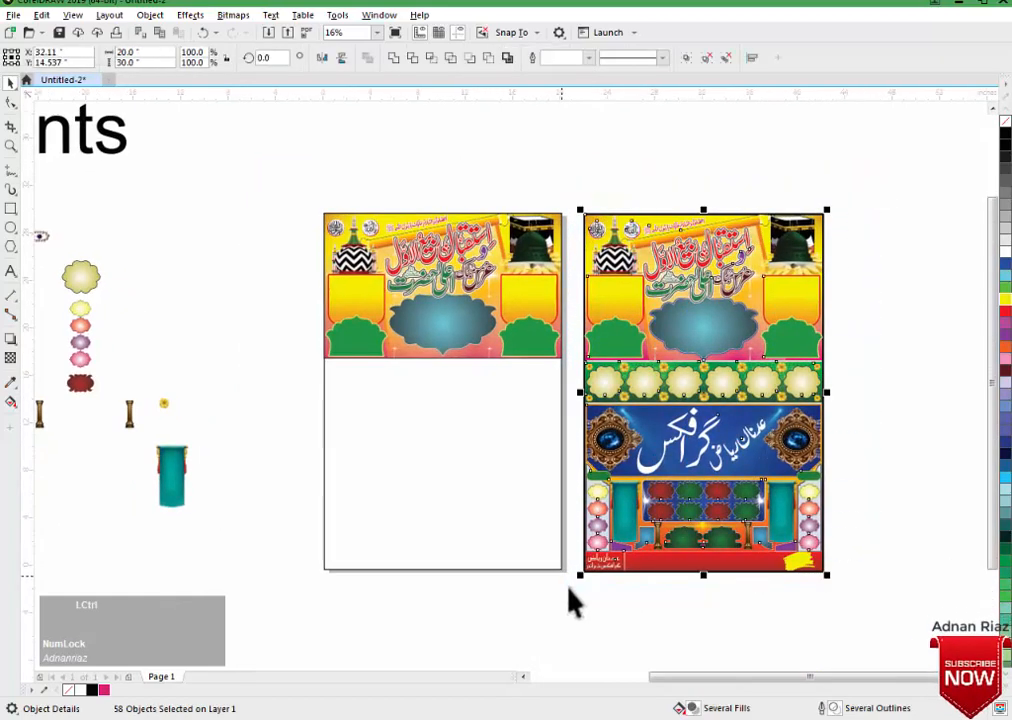
{"action": "key", "text": "ctrl+g"}
{"action": "left_click", "coordinate": [464, 616]}
Make a reduced copy of the poster's page-size rectangle, 20 by about 3.55 inches, as a strip just below the upper section.
{"action": "middle_click", "coordinate": [459, 479]}
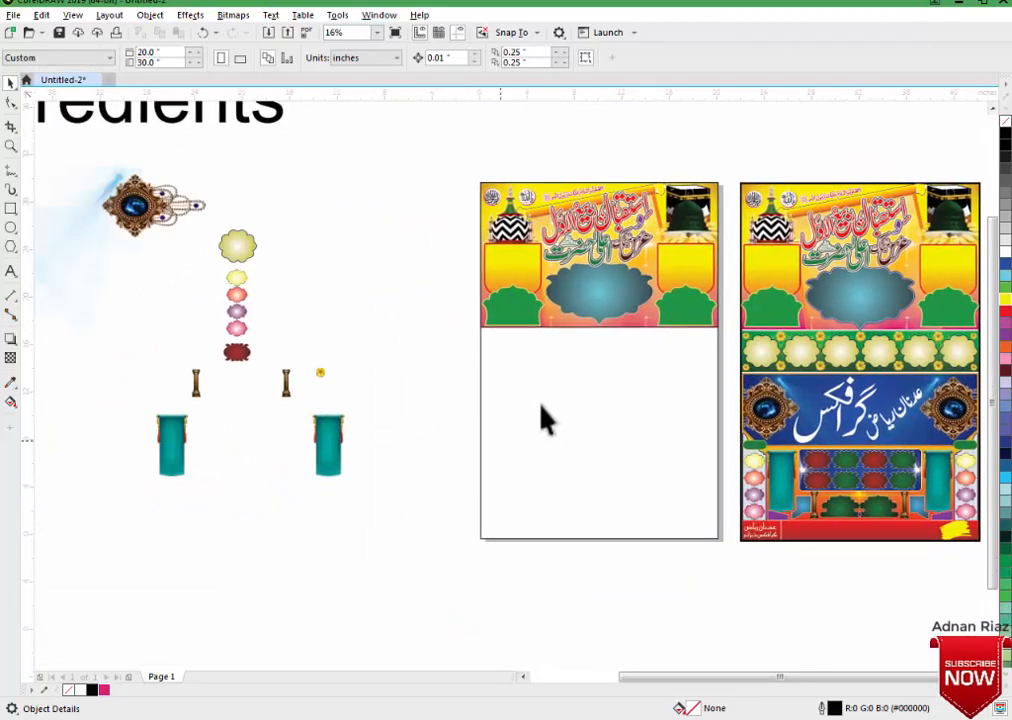
{"action": "left_click", "coordinate": [547, 508]}
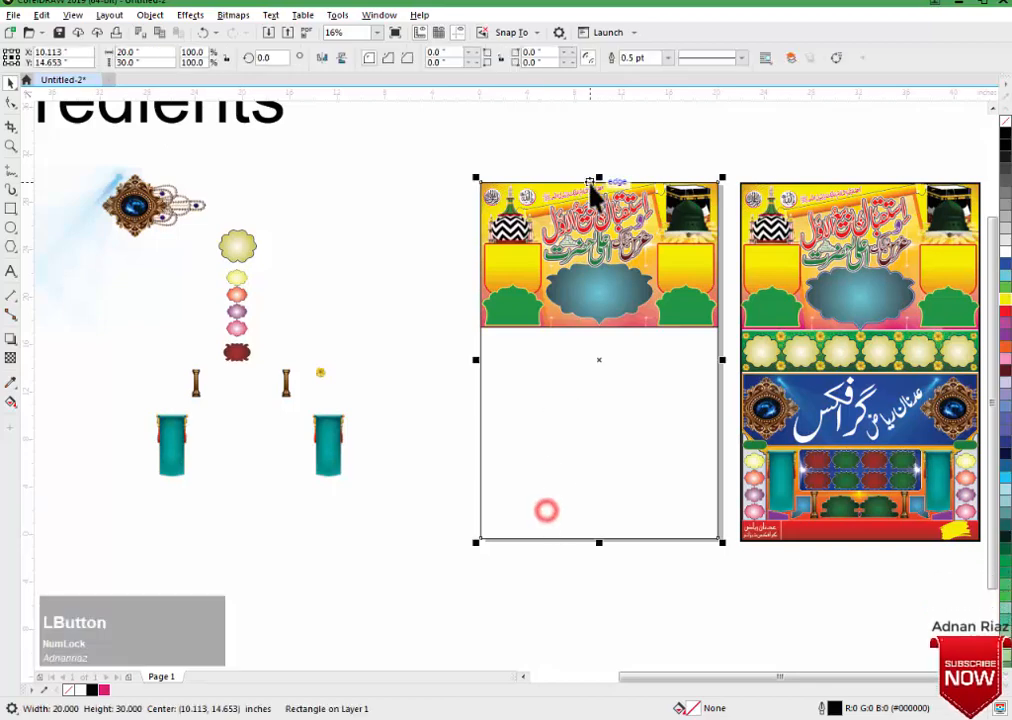
{"action": "key", "text": "F2"}
{"action": "left_click_drag", "start_coordinate": [452, 151], "coordinate": [737, 550]}
{"action": "left_click_drag", "start_coordinate": [657, 389], "coordinate": [631, 371]}
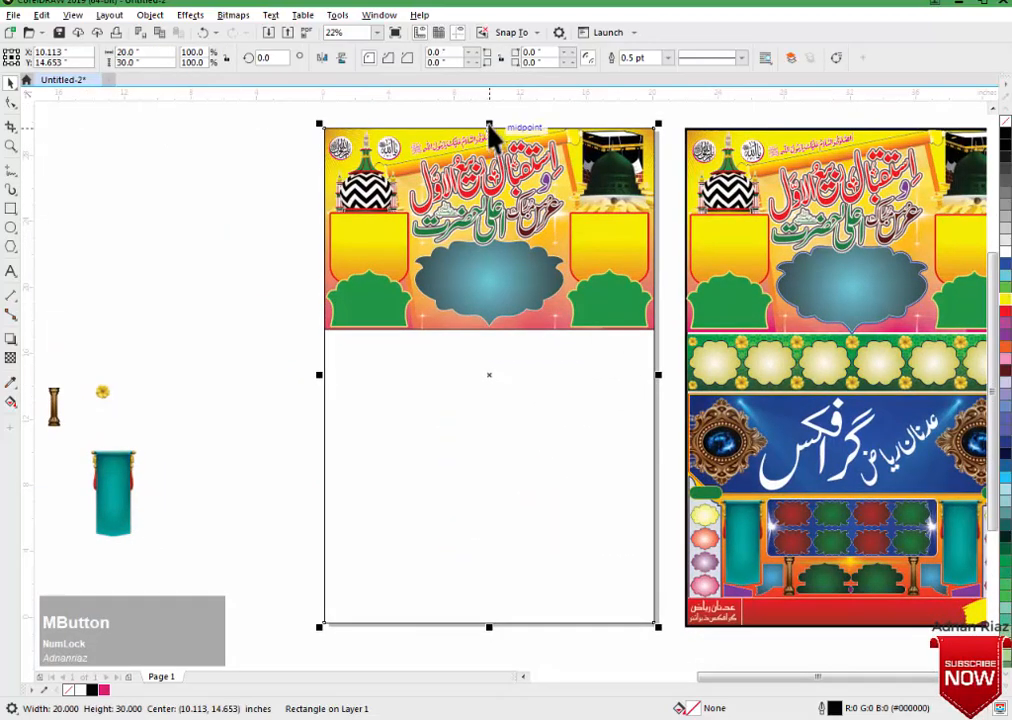
{"action": "left_click_drag", "start_coordinate": [489, 127], "coordinate": [466, 330]}
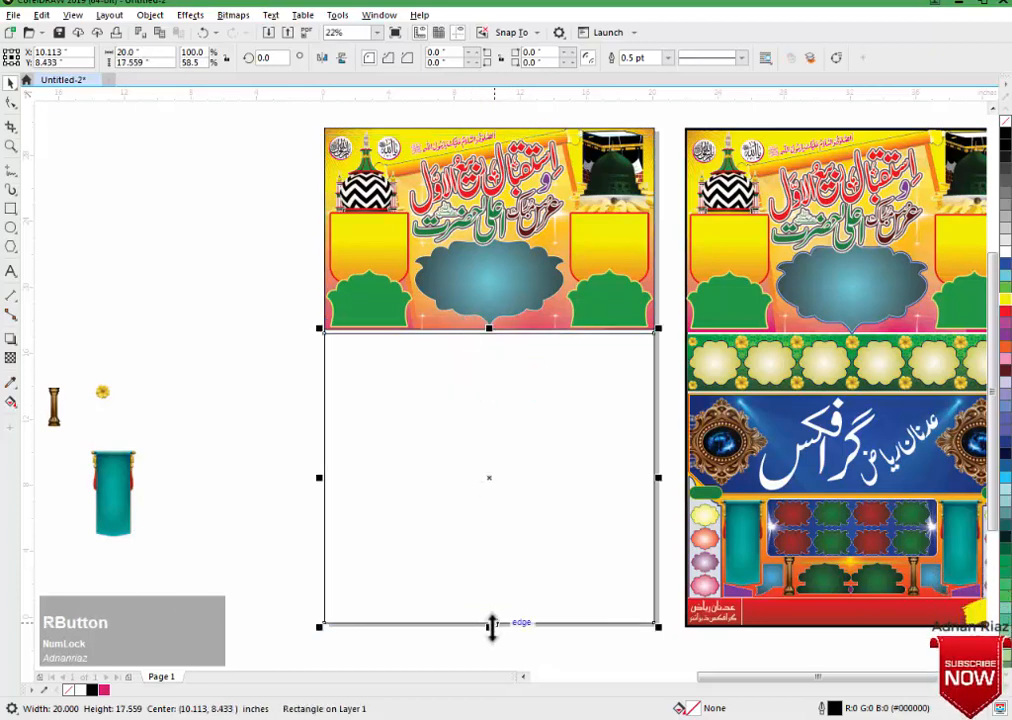
{"action": "left_click_drag", "start_coordinate": [491, 627], "coordinate": [494, 404]}
{"action": "left_click_drag", "start_coordinate": [497, 398], "coordinate": [495, 397]}
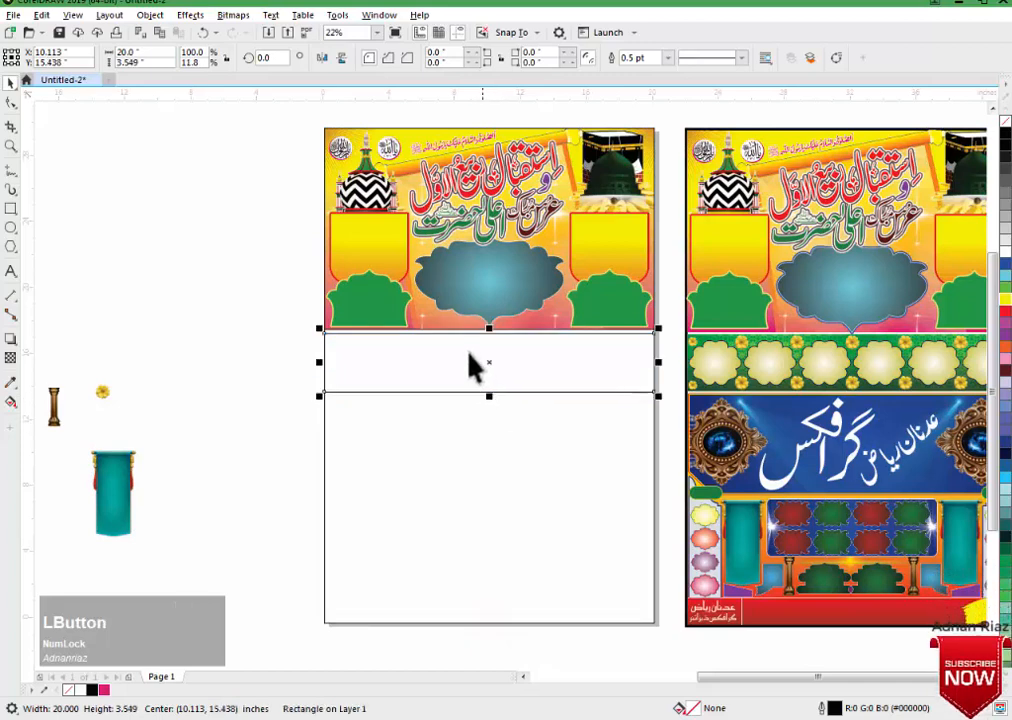
{"action": "scroll", "coordinate": [474, 367], "scroll_direction": "up", "scroll_amount": 2}
{"action": "middle_click", "coordinate": [477, 361]}
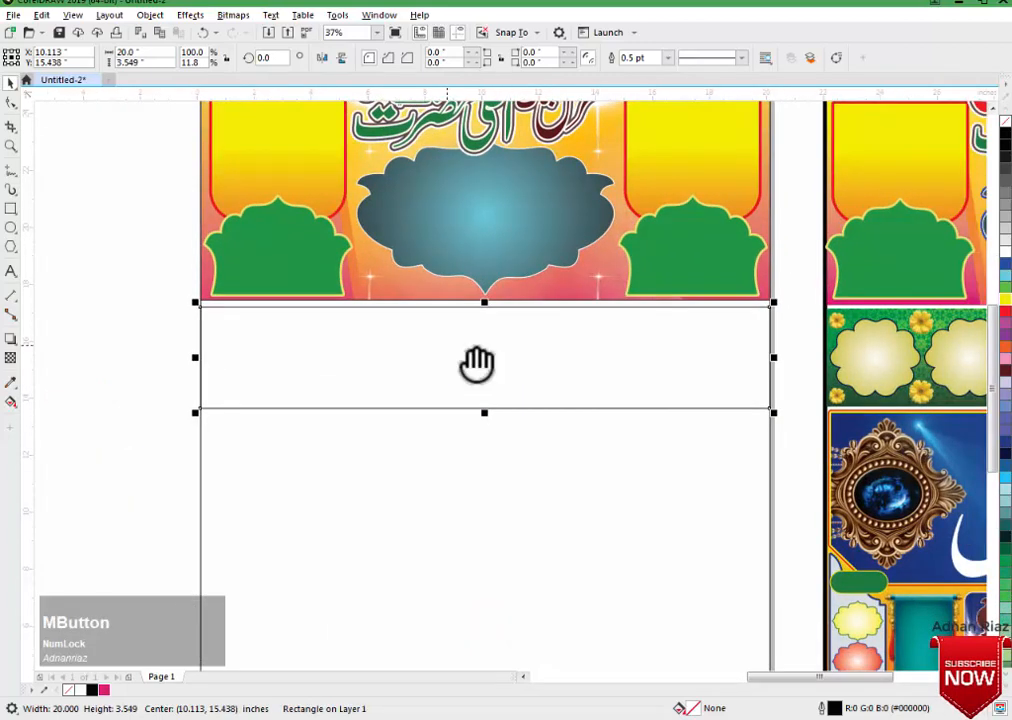
Ungroup the finished sample poster and the background of its green floral strip.
{"action": "scroll", "coordinate": [472, 355], "scroll_direction": "down", "scroll_amount": 2}
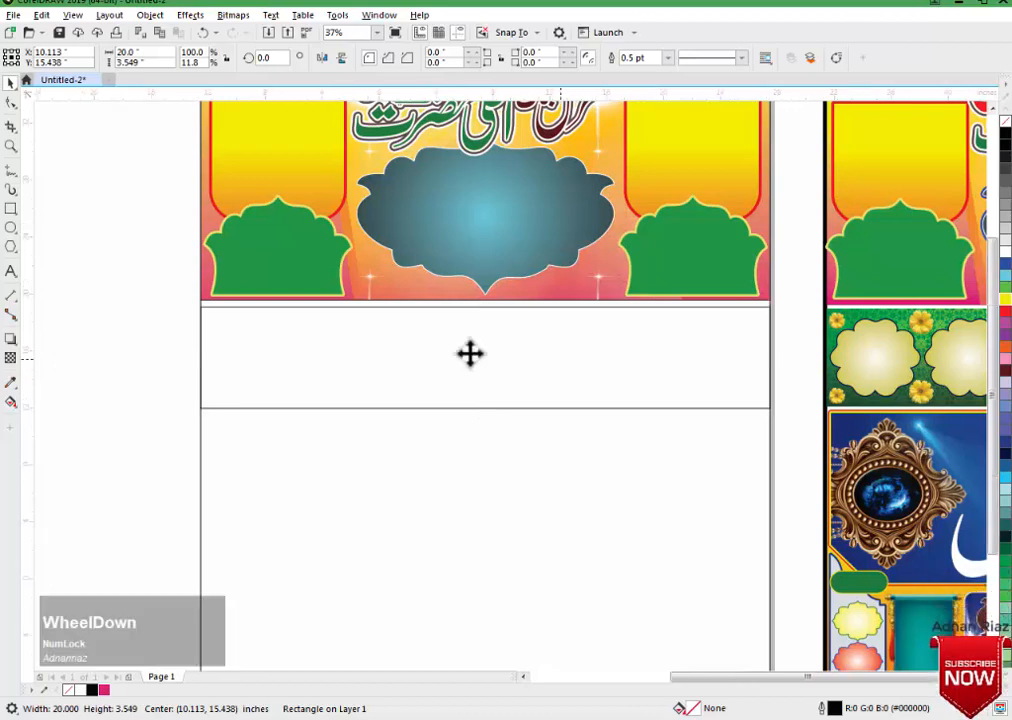
{"action": "middle_click", "coordinate": [477, 363]}
{"action": "left_click", "coordinate": [696, 333]}
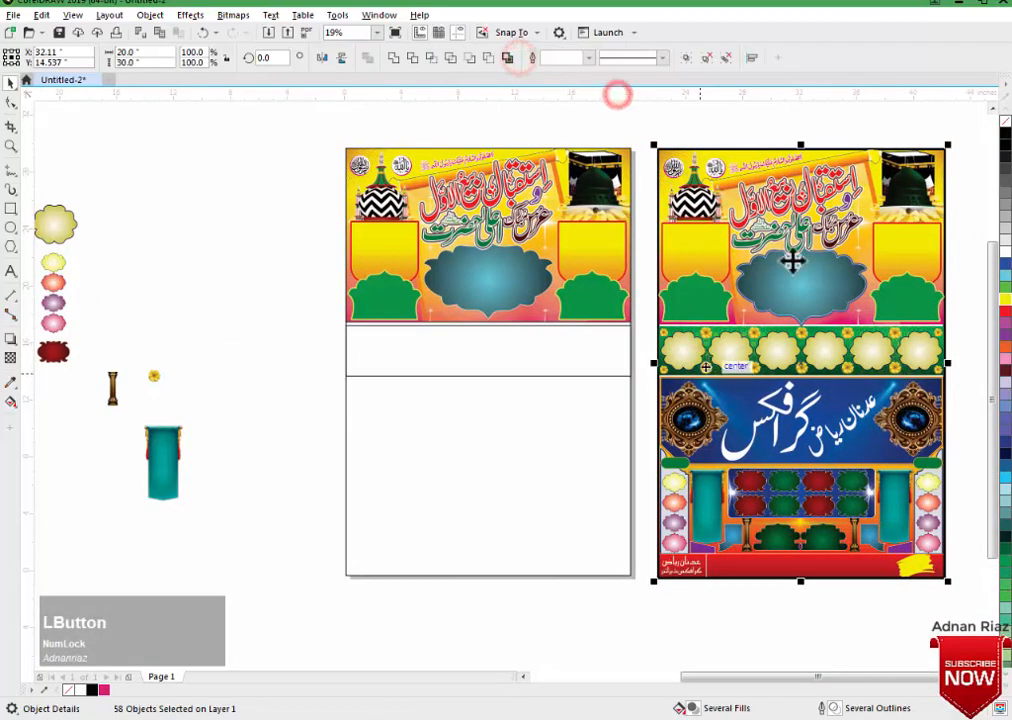
{"action": "left_click", "coordinate": [910, 372]}
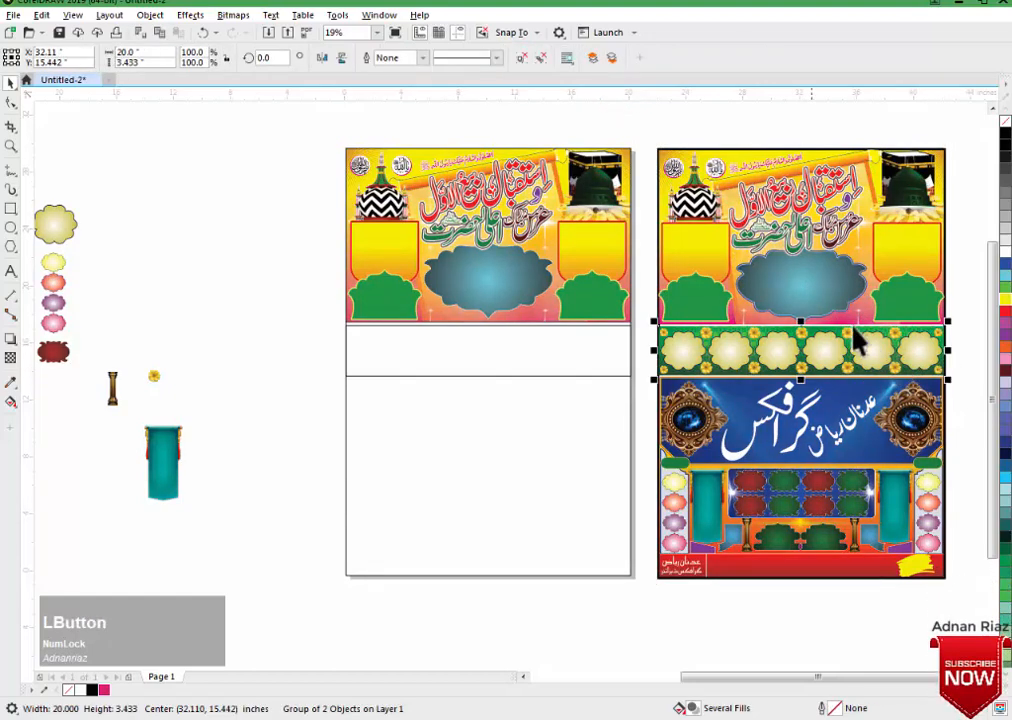
{"action": "left_click", "coordinate": [520, 57]}
{"action": "key", "text": "Escape"}
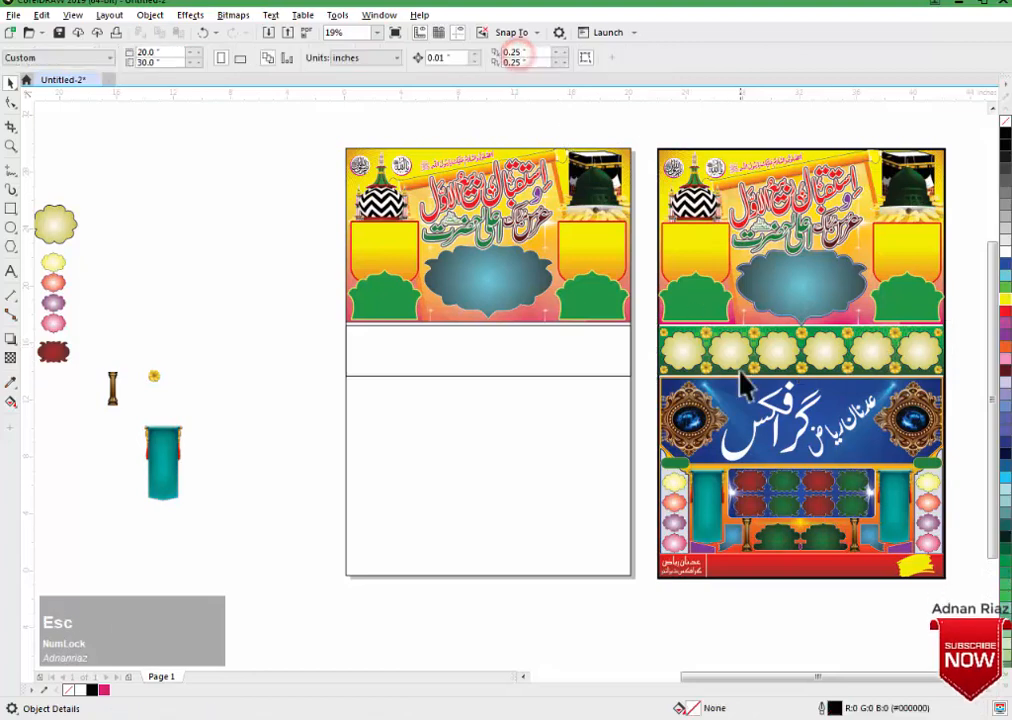
Shift the dark transparent overlay of the sample's green strip slightly sideways to inspect the pattern beneath it.
{"action": "left_click", "coordinate": [741, 373]}
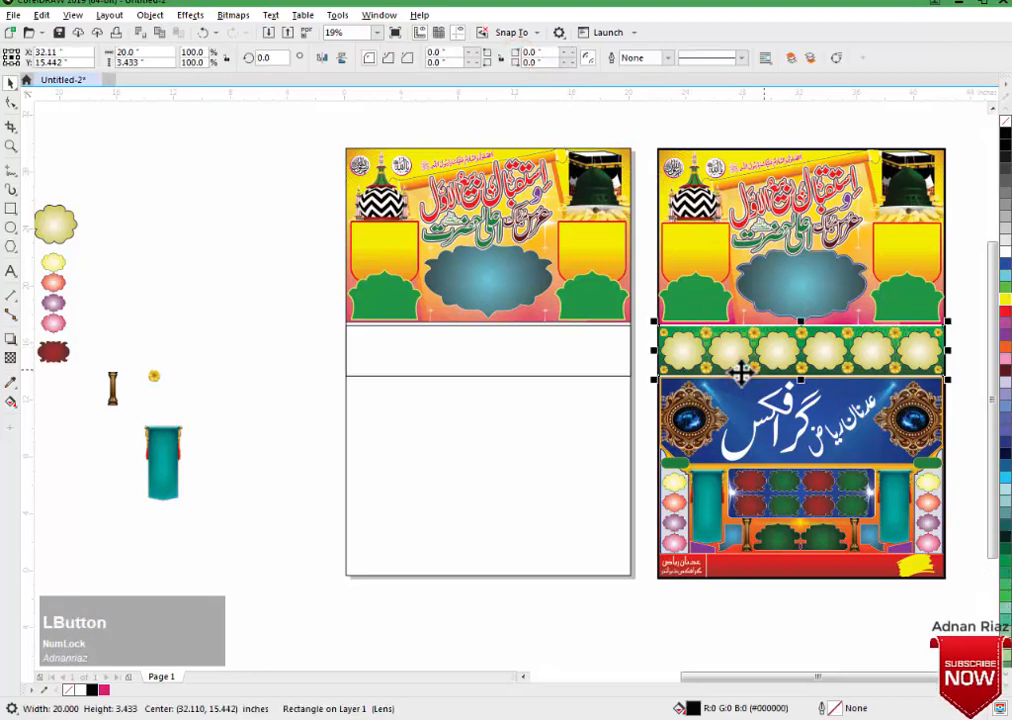
{"action": "left_click_drag", "start_coordinate": [777, 364], "coordinate": [786, 352]}
{"action": "key", "text": "ctrl+z"}
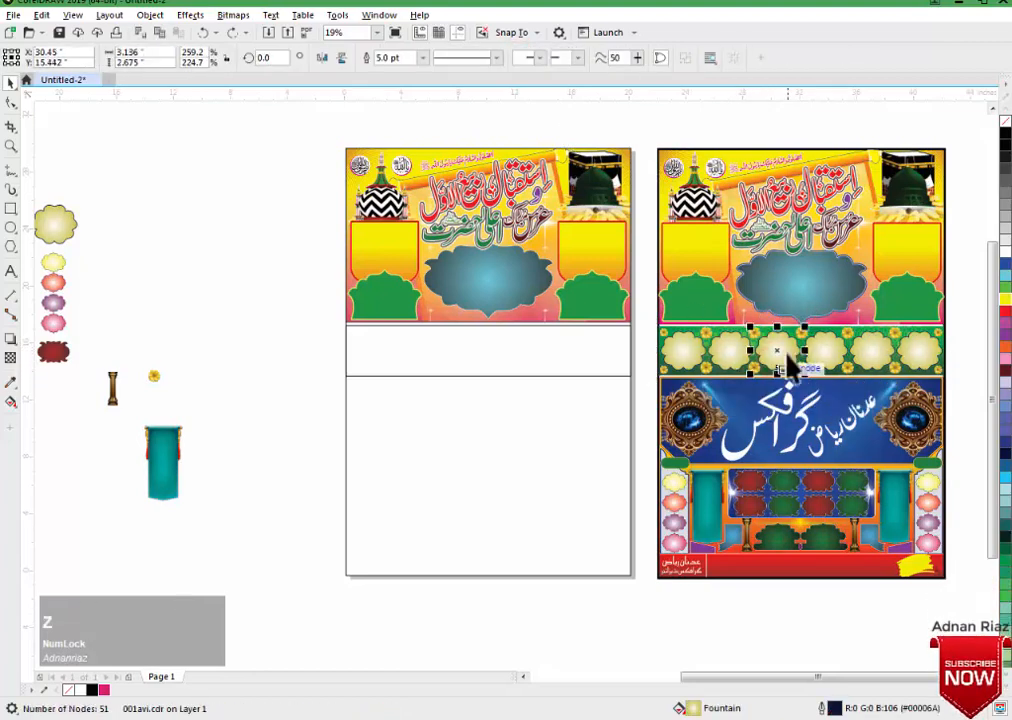
{"action": "left_click_drag", "start_coordinate": [629, 370], "coordinate": [601, 384]}
{"action": "key", "text": "Escape"}
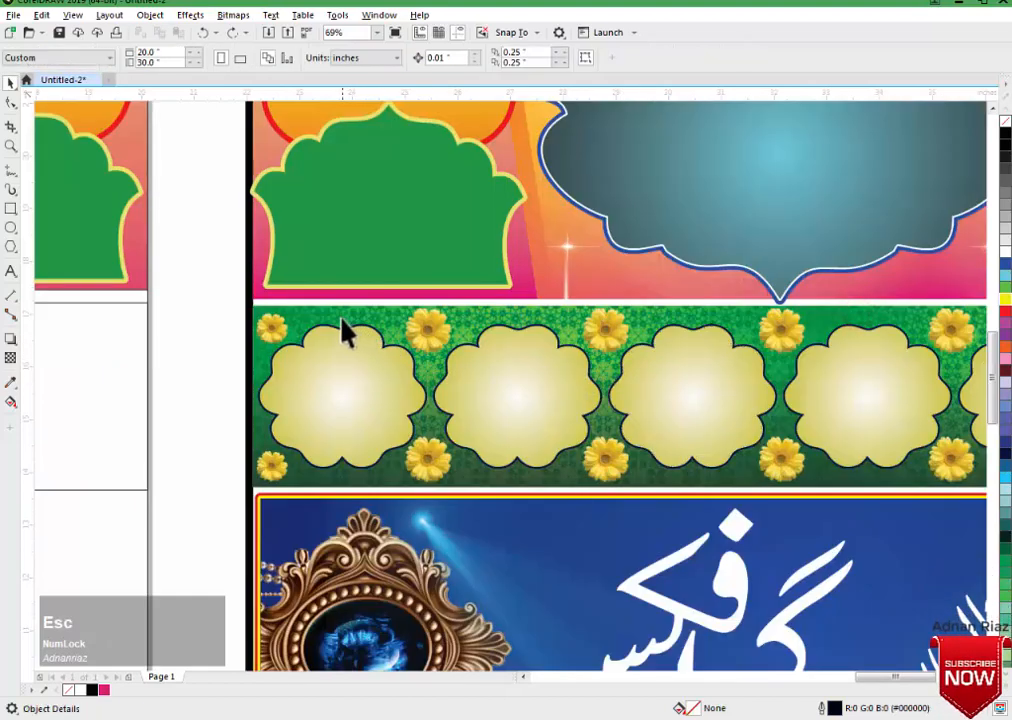
{"action": "mouse_move", "coordinate": [342, 319]}
{"action": "left_mouse_down"}
{"action": "mouse_move", "coordinate": [350, 310]}
{"action": "mouse_move", "coordinate": [339, 332]}
{"action": "mouse_move", "coordinate": [350, 316]}
{"action": "left_mouse_up"}
{"action": "key", "text": "ctrl+z"}
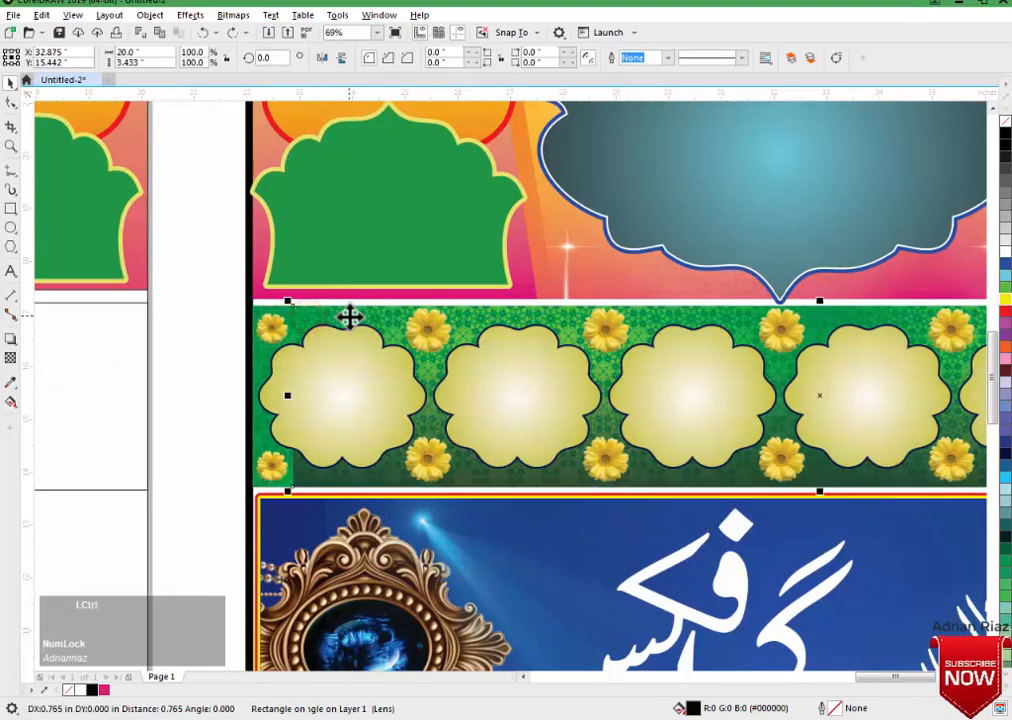
Copy the green patterned bitmap from inside the PowerClip of the sample's strip.
{"action": "left_click", "coordinate": [260, 358]}
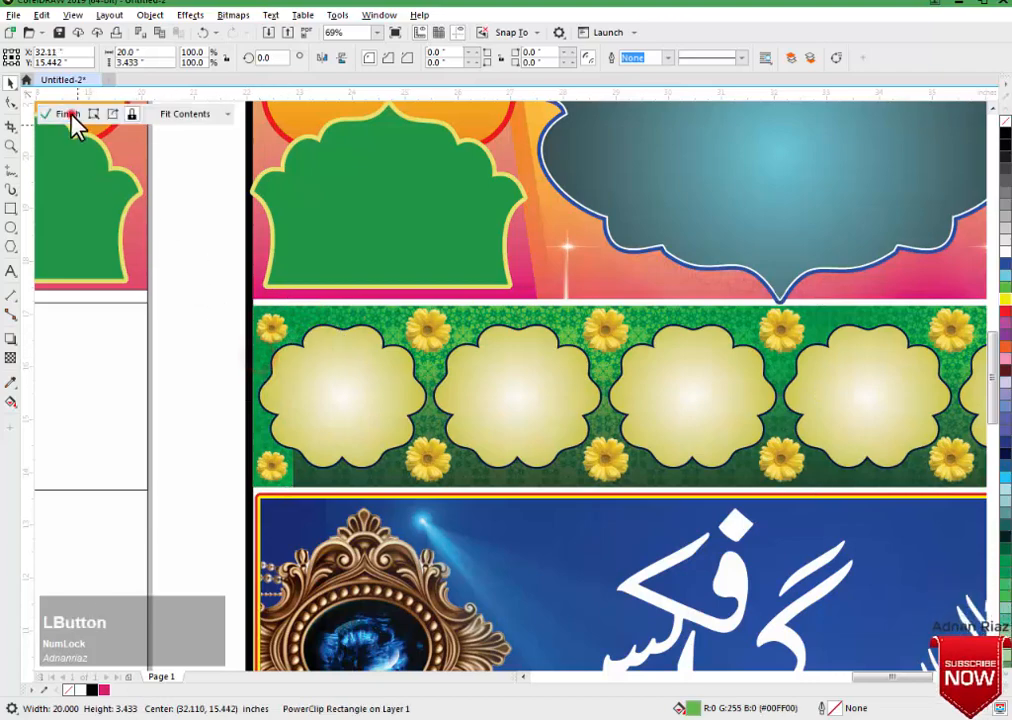
{"action": "left_click", "coordinate": [64, 114]}
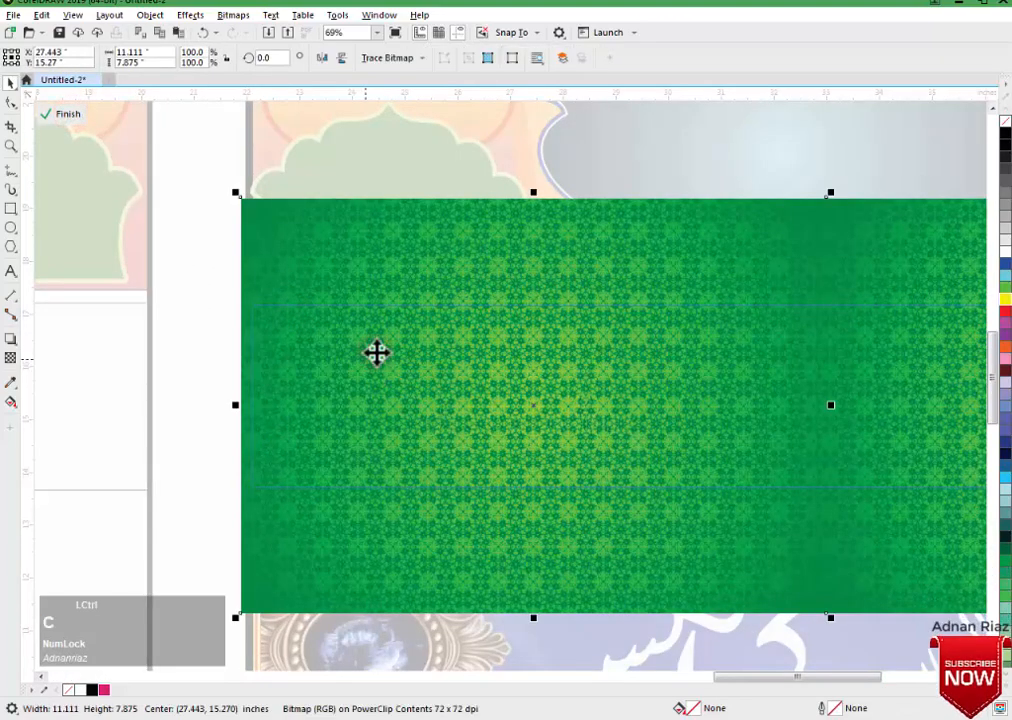
{"action": "left_click", "coordinate": [66, 114]}
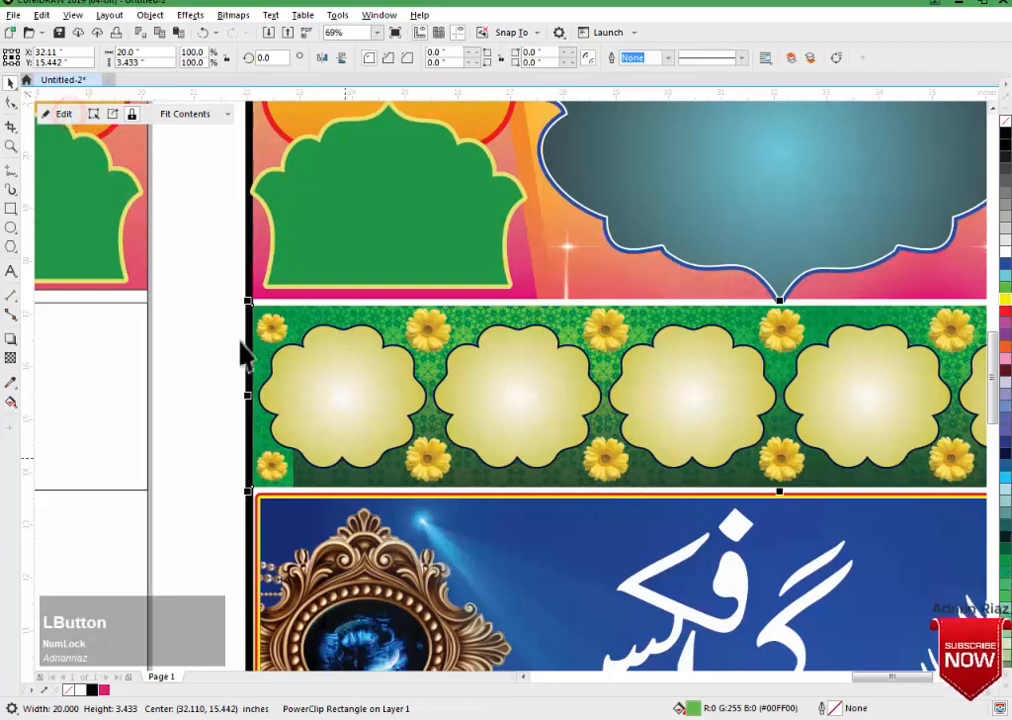
Align the dark overlay of the sample's strip to the centre of the green strip, horizontally and vertically.
{"action": "left_click", "coordinate": [340, 478]}
{"action": "left_click", "coordinate": [264, 358], "text": "shift"}
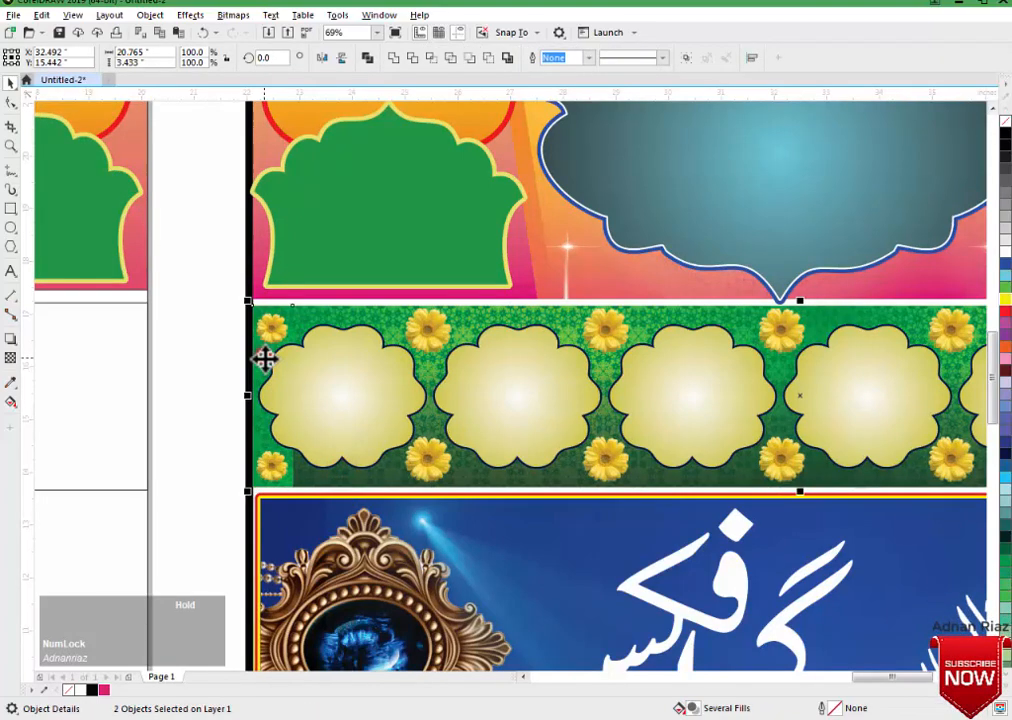
{"action": "key", "text": "c"}
{"action": "key", "text": "e"}
{"action": "key", "text": "F4"}
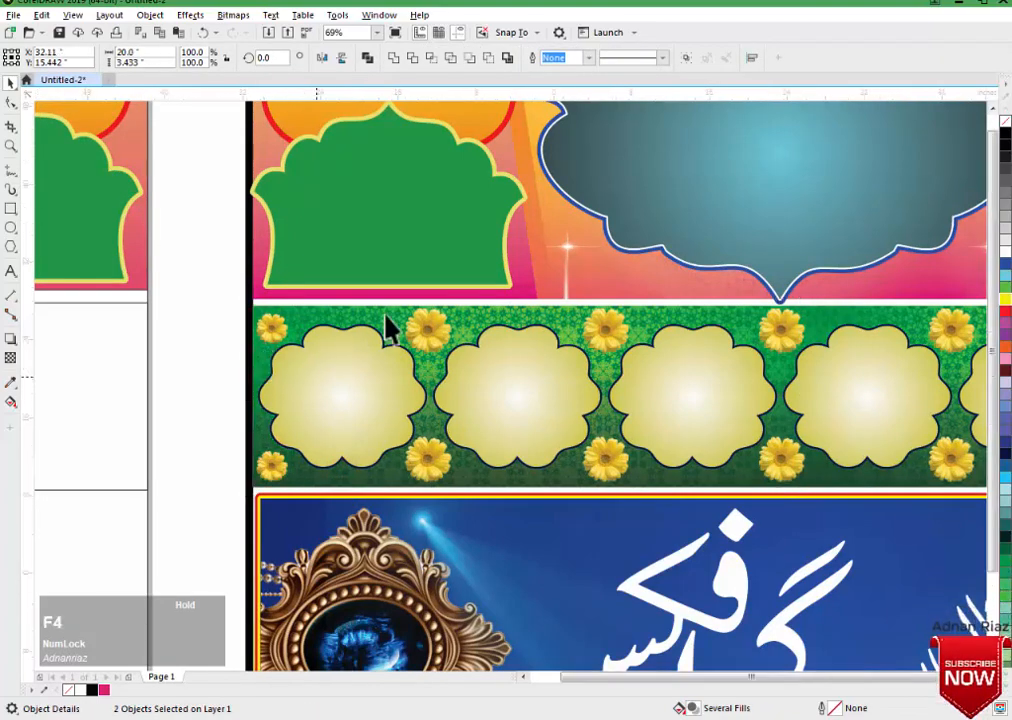
{"action": "left_click", "coordinate": [506, 274]}
{"action": "left_click_drag", "start_coordinate": [507, 270], "coordinate": [273, 195]}
{"action": "left_click_drag", "start_coordinate": [776, 155], "coordinate": [679, 424]}
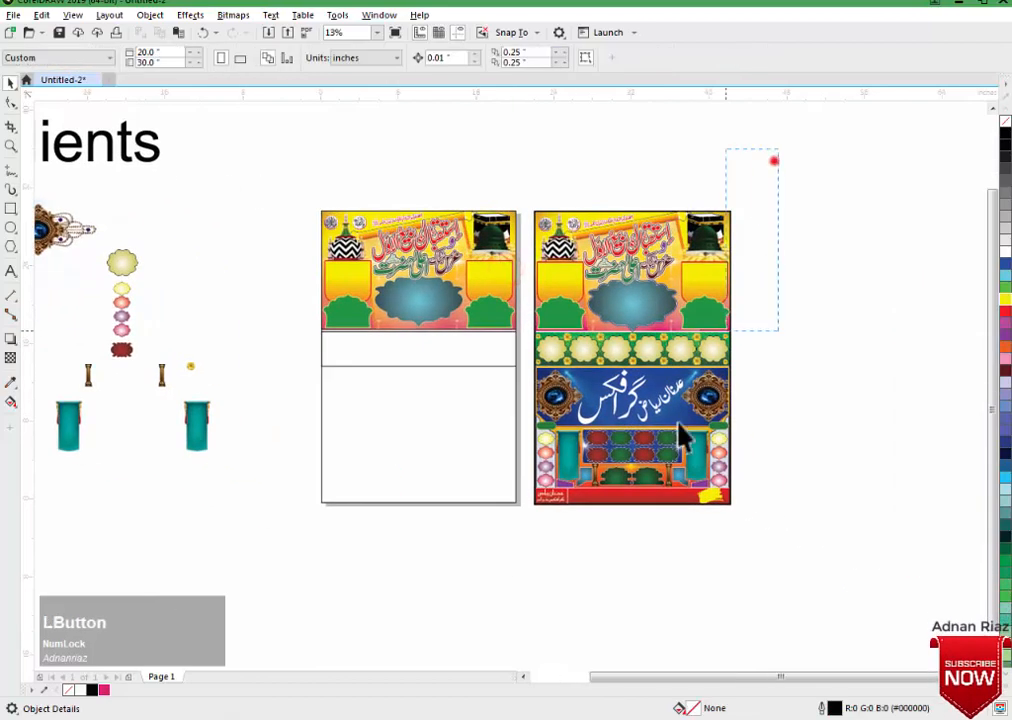
{"action": "left_click_drag", "start_coordinate": [527, 577], "coordinate": [524, 578]}
{"action": "left_click_drag", "start_coordinate": [261, 406], "coordinate": [309, 418]}
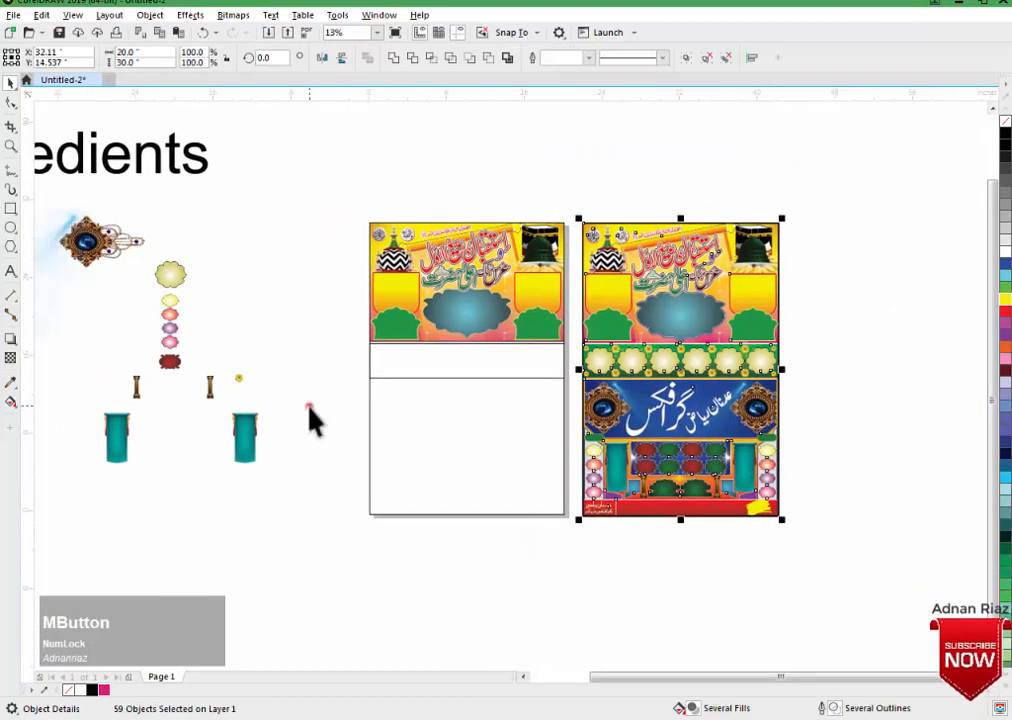
{"action": "left_click", "coordinate": [310, 412]}
Paste the green patterned bitmap, move it over the poster's empty strip and PowerClip it inside that rectangle.
{"action": "key", "text": "ctrl+v"}
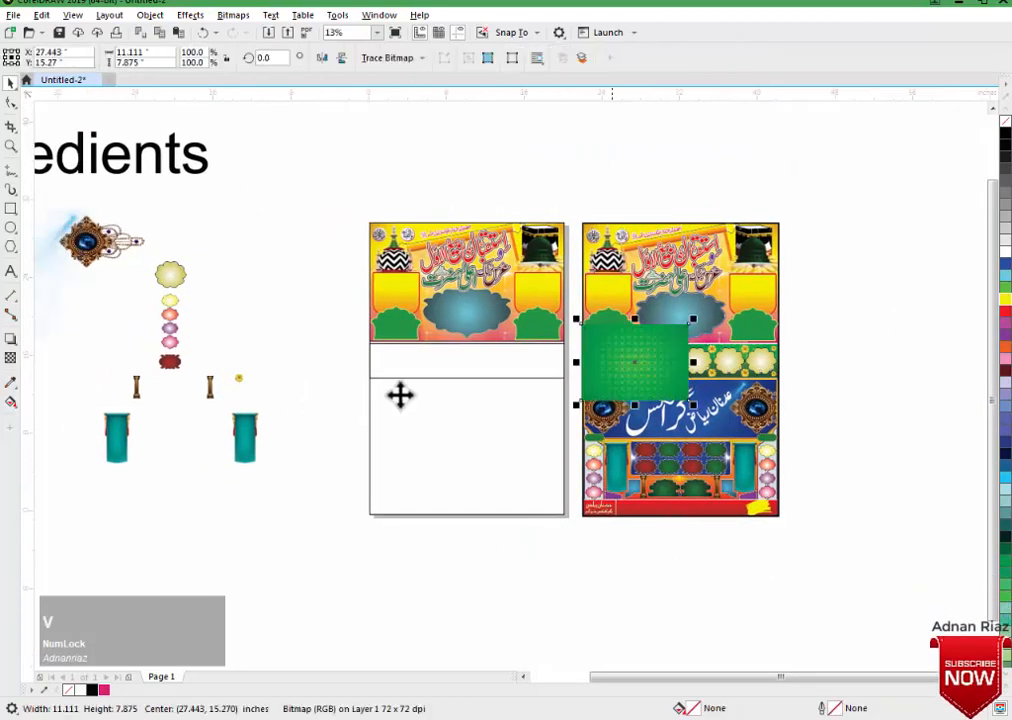
{"action": "left_click_drag", "start_coordinate": [648, 359], "coordinate": [463, 361]}
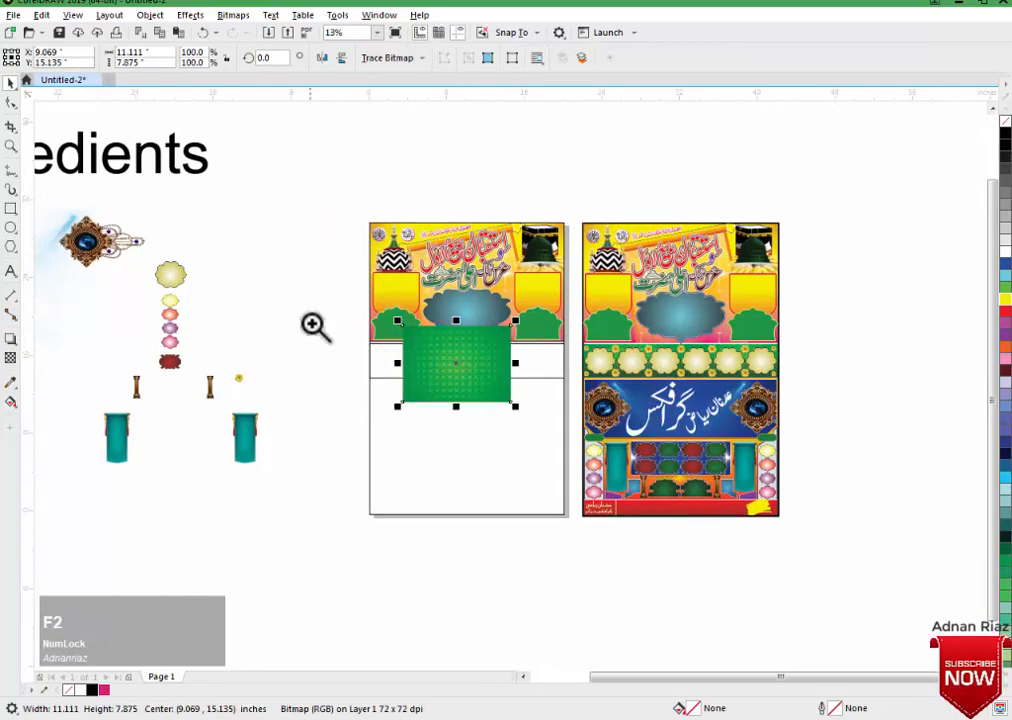
{"action": "scroll", "coordinate": [583, 413], "scroll_direction": "up", "scroll_amount": 3}
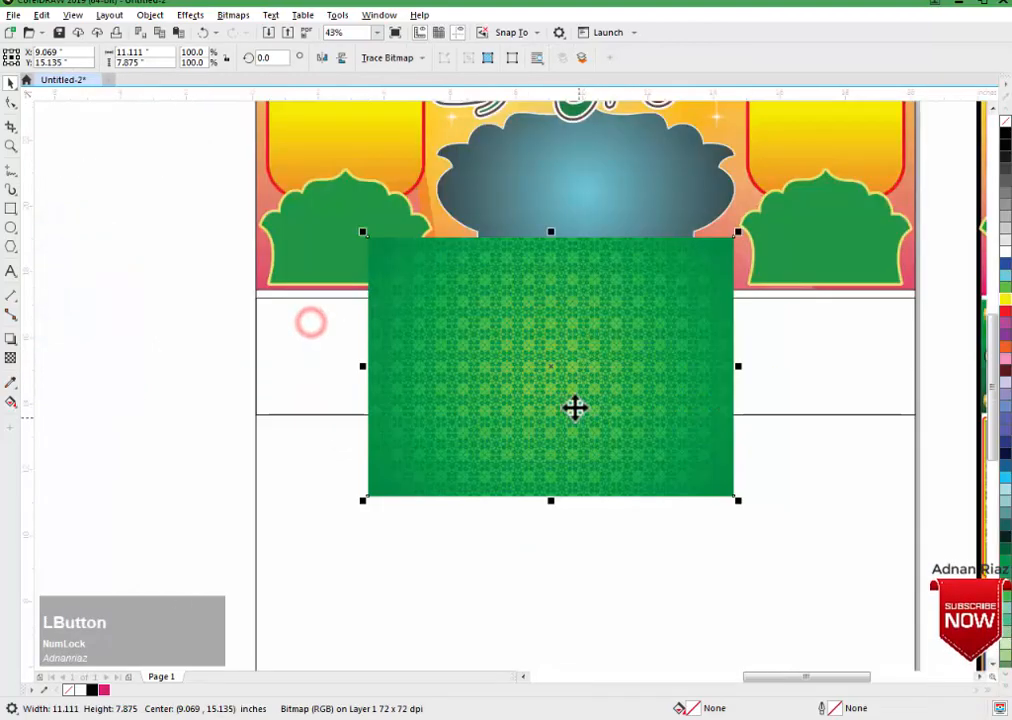
{"action": "left_click", "coordinate": [152, 15]}
{"action": "mouse_move", "coordinate": [334, 67]}
{"action": "left_click", "coordinate": [378, 68]}
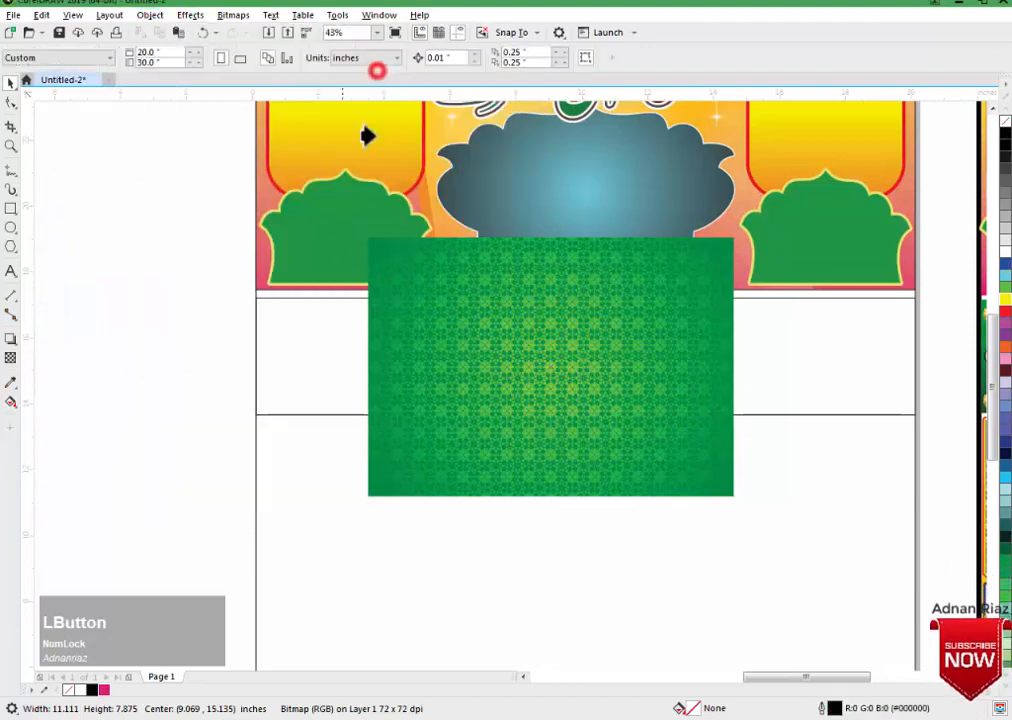
{"action": "left_click", "coordinate": [334, 352]}
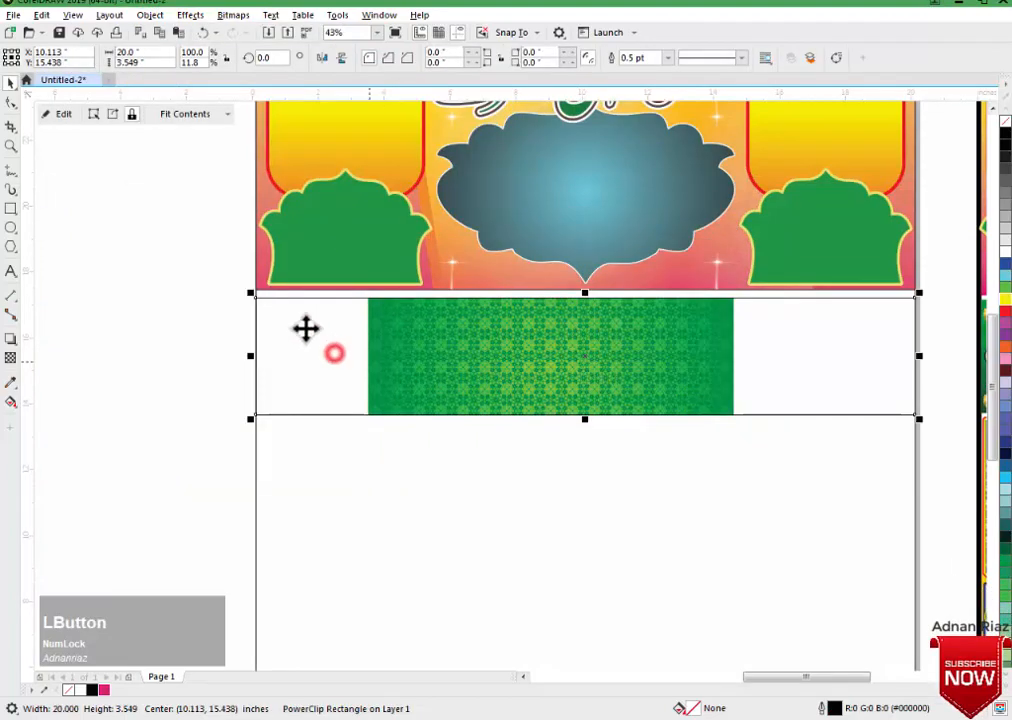
Edit the strip's PowerClip contents and duplicate the green bitmap side by side so the pattern covers the full strip width.
{"action": "left_click", "coordinate": [60, 116]}
{"action": "left_click_drag", "start_coordinate": [533, 357], "coordinate": [736, 384]}
{"action": "right_click", "coordinate": [736, 384]}
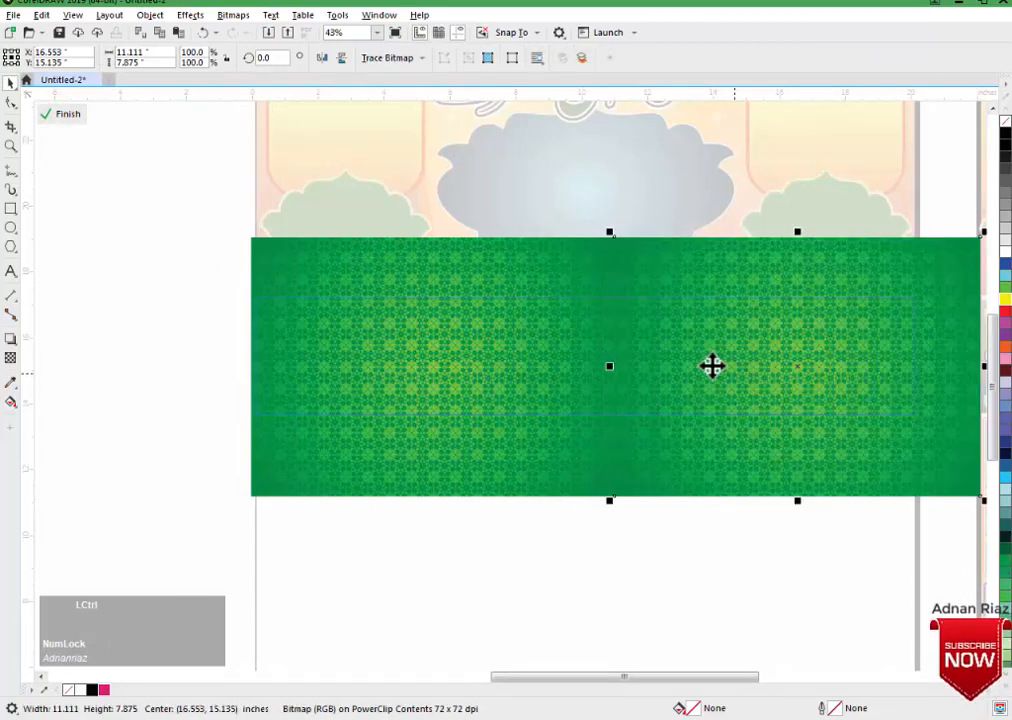
{"action": "left_click", "coordinate": [70, 115]}
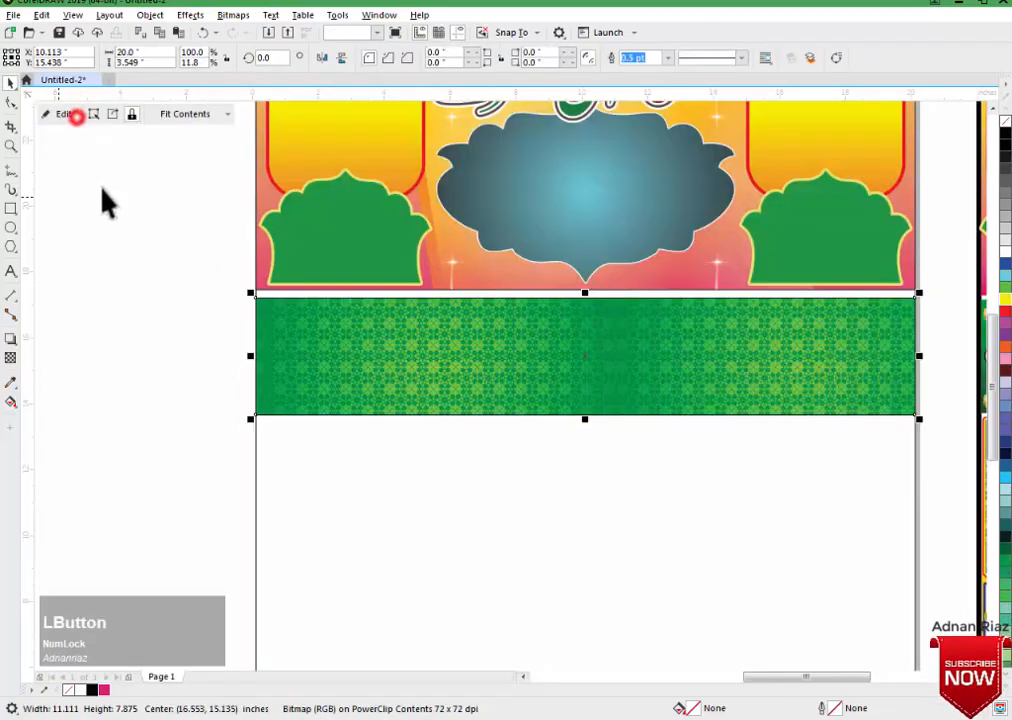
{"action": "left_click", "coordinate": [157, 339]}
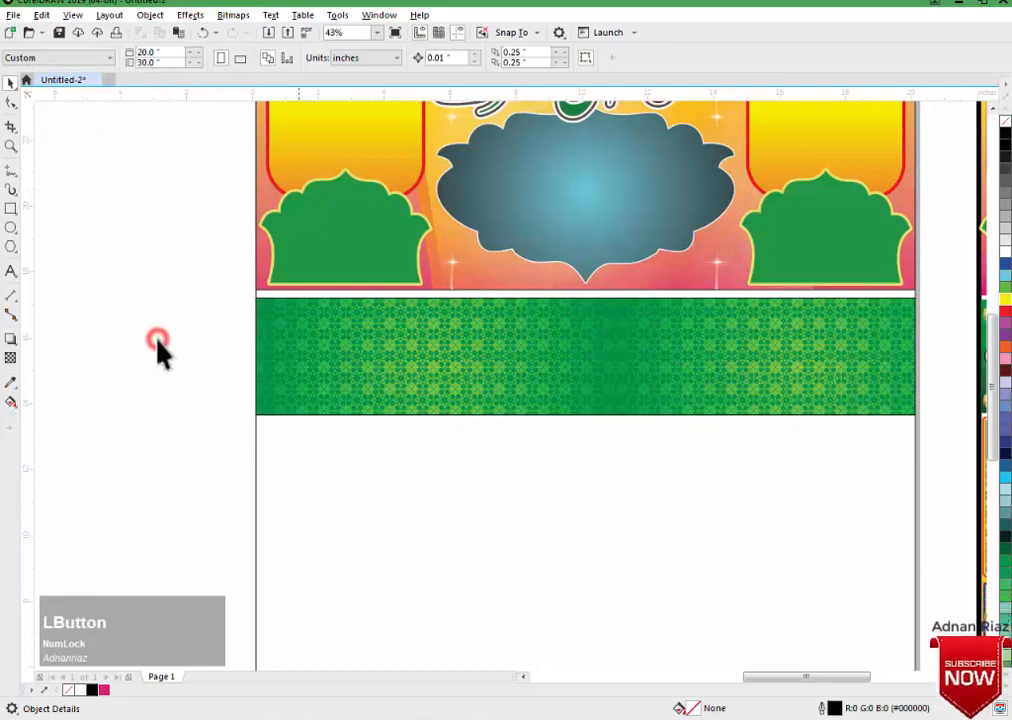
Draw a rectangle exactly over the green strip, 20 by about 3.55 inches, and fill it black.
{"action": "left_click", "coordinate": [11, 208]}
{"action": "left_click_drag", "start_coordinate": [256, 298], "coordinate": [916, 419]}
{"action": "middle_click", "coordinate": [762, 369]}
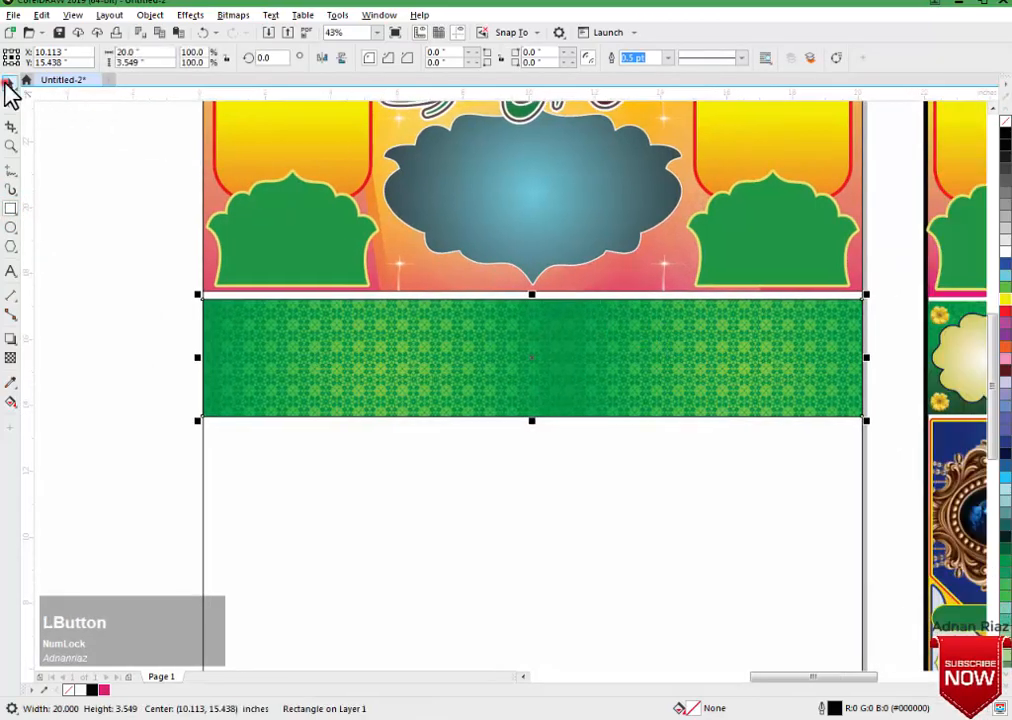
{"action": "left_click", "coordinate": [1006, 141]}
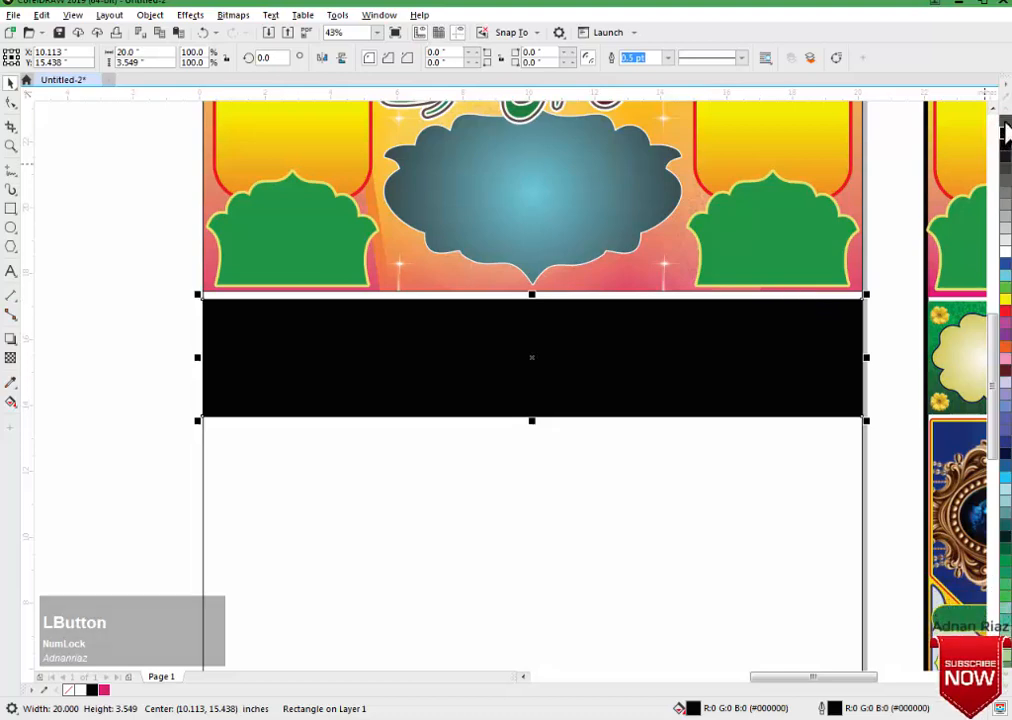
Apply a vertical linear transparency to the black rectangle so it darkens the strip's lower edge and fades out upward.
{"action": "left_click", "coordinate": [10, 357]}
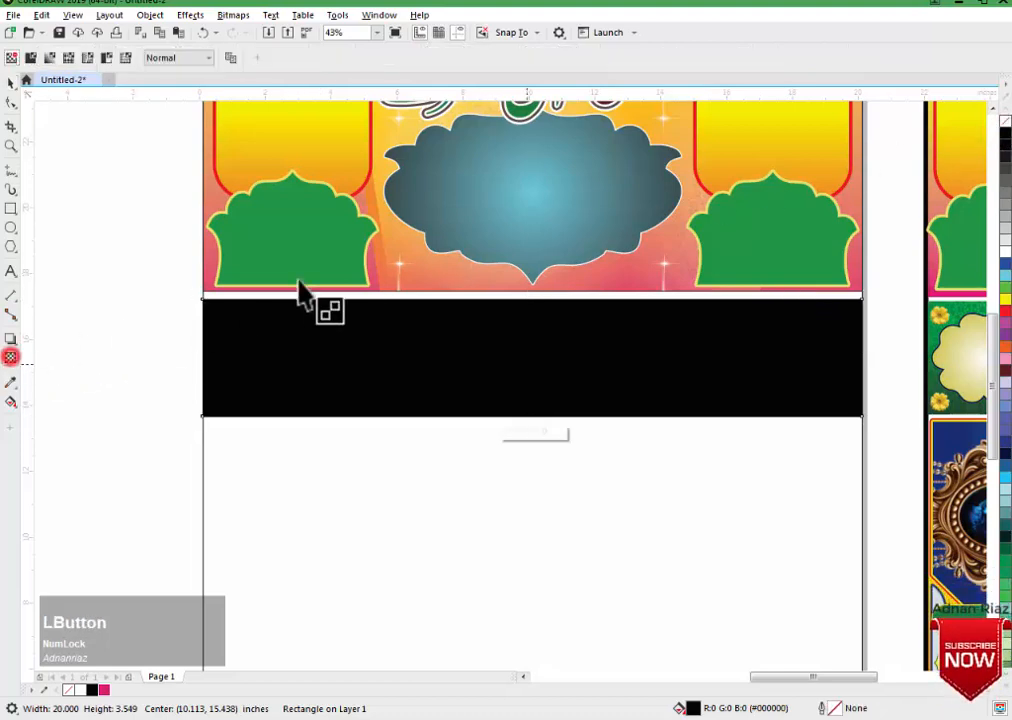
{"action": "left_click_drag", "start_coordinate": [520, 390], "coordinate": [520, 391]}
{"action": "key", "text": "ctrl+z"}
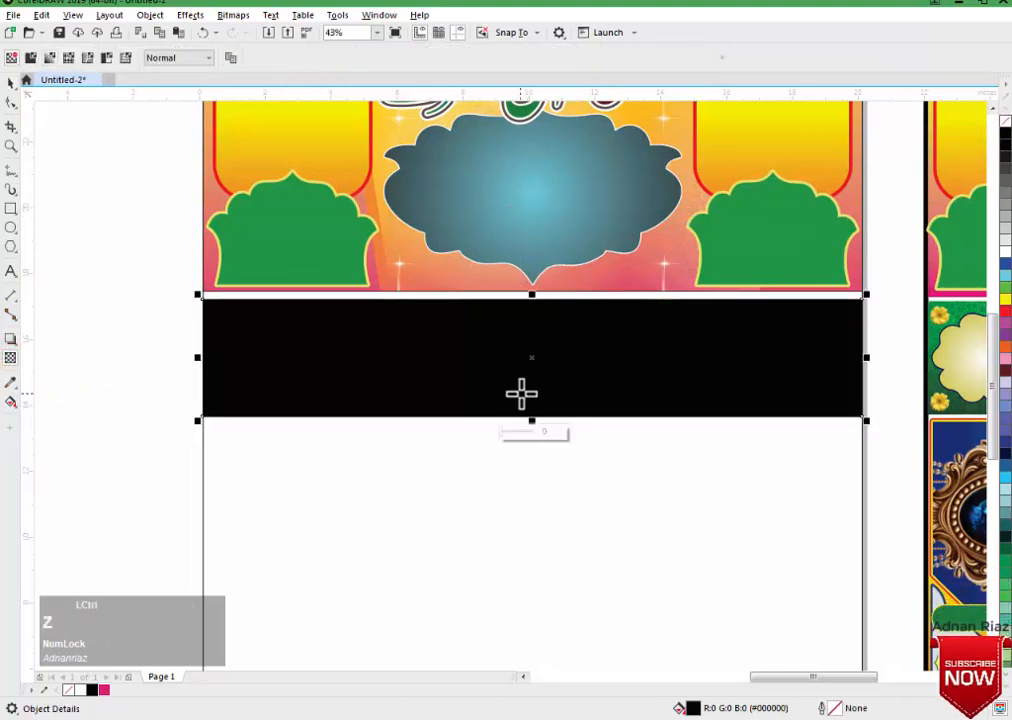
{"action": "left_click_drag", "start_coordinate": [528, 499], "coordinate": [528, 339]}
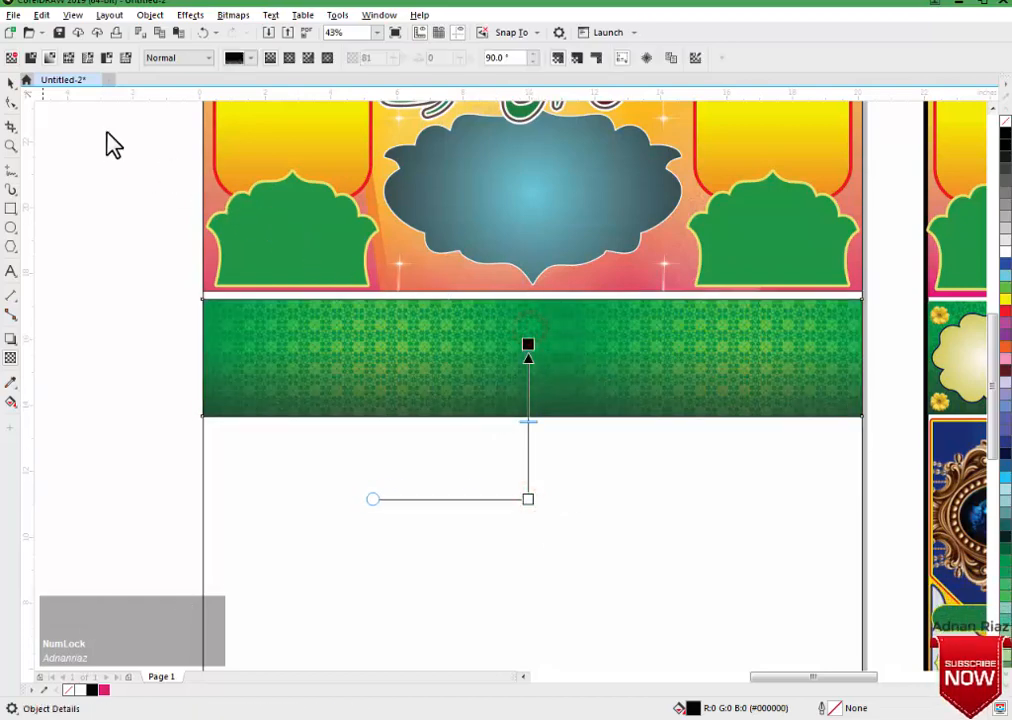
{"action": "left_click", "coordinate": [10, 82]}
{"action": "left_click", "coordinate": [43, 167]}
Remove the outlines from the green strip and its dark overlay and group the two.
{"action": "left_click_drag", "start_coordinate": [70, 265], "coordinate": [879, 443]}
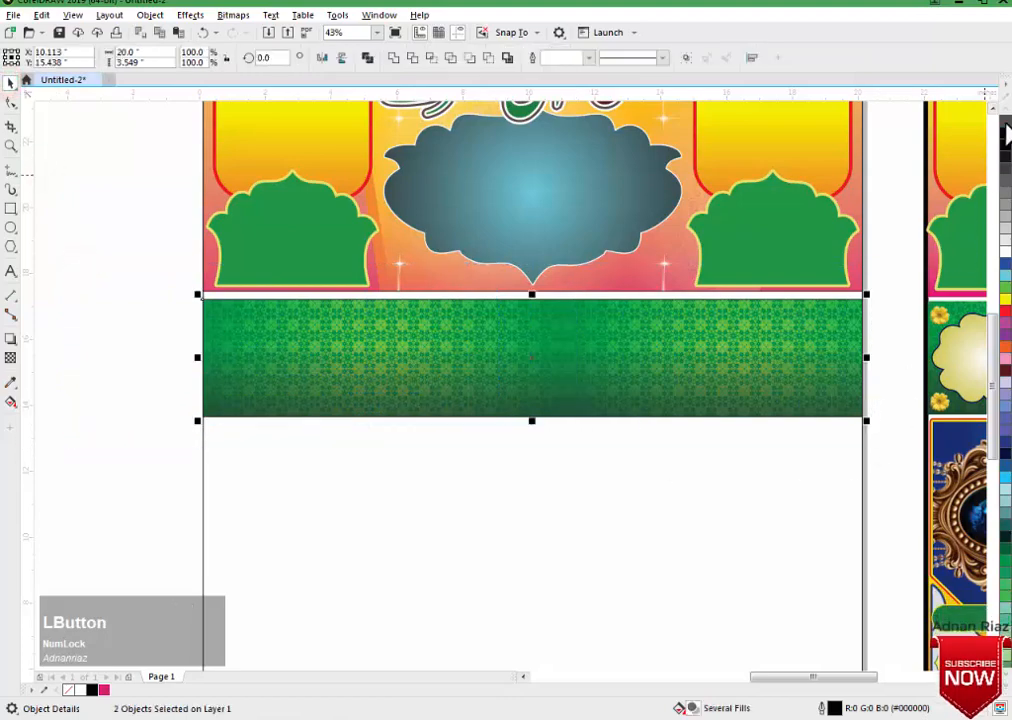
{"action": "right_click", "coordinate": [1005, 125]}
{"action": "key", "text": "ctrl+g"}
Move the grouped green strip up, leaving only a thin gap below the poster's upper section.
{"action": "scroll", "coordinate": [583, 388], "scroll_direction": "up", "scroll_amount": 2}
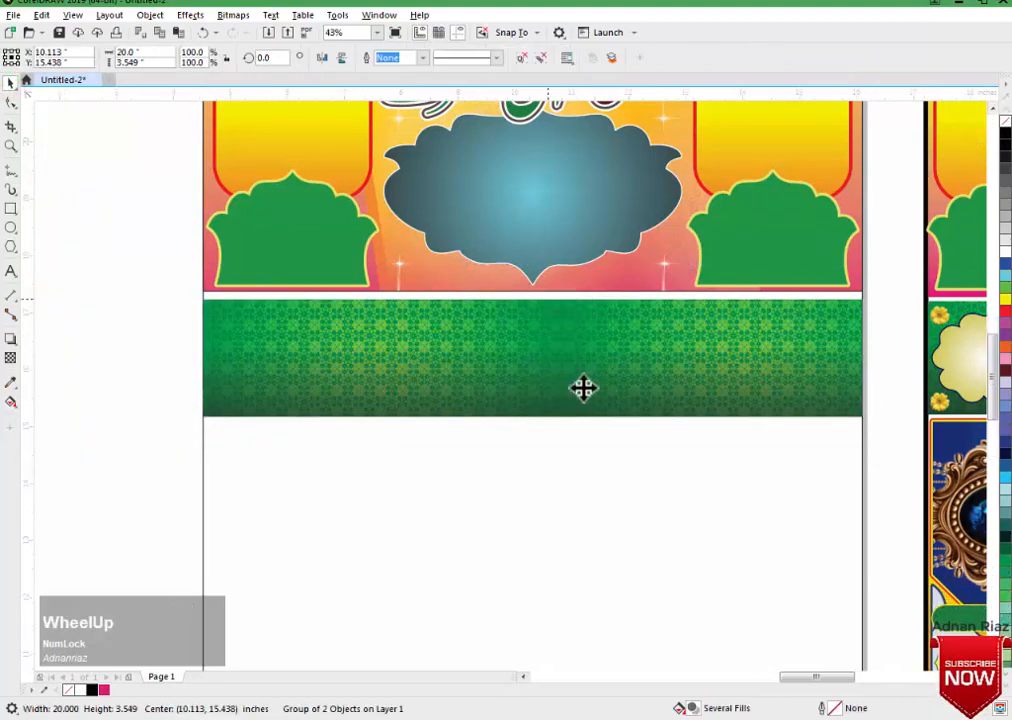
{"action": "left_click_drag", "start_coordinate": [512, 431], "coordinate": [514, 425]}
{"action": "scroll", "coordinate": [514, 425], "scroll_direction": "down", "scroll_amount": 3}
{"action": "middle_click", "coordinate": [406, 410]}
{"action": "left_click", "coordinate": [175, 373]}
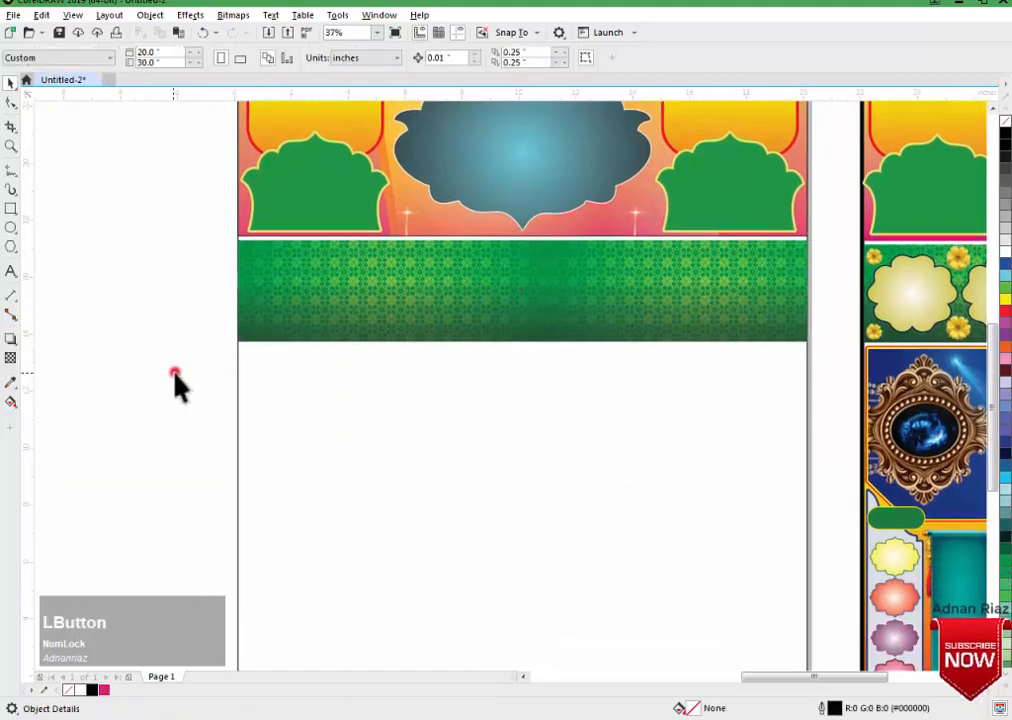
Place the cream scalloped frame from the ingredients at the green strip's left end and bring it to the front.
{"action": "scroll", "coordinate": [175, 373], "scroll_direction": "down", "scroll_amount": 1}
{"action": "middle_click", "coordinate": [175, 373]}
{"action": "middle_click", "coordinate": [130, 382]}
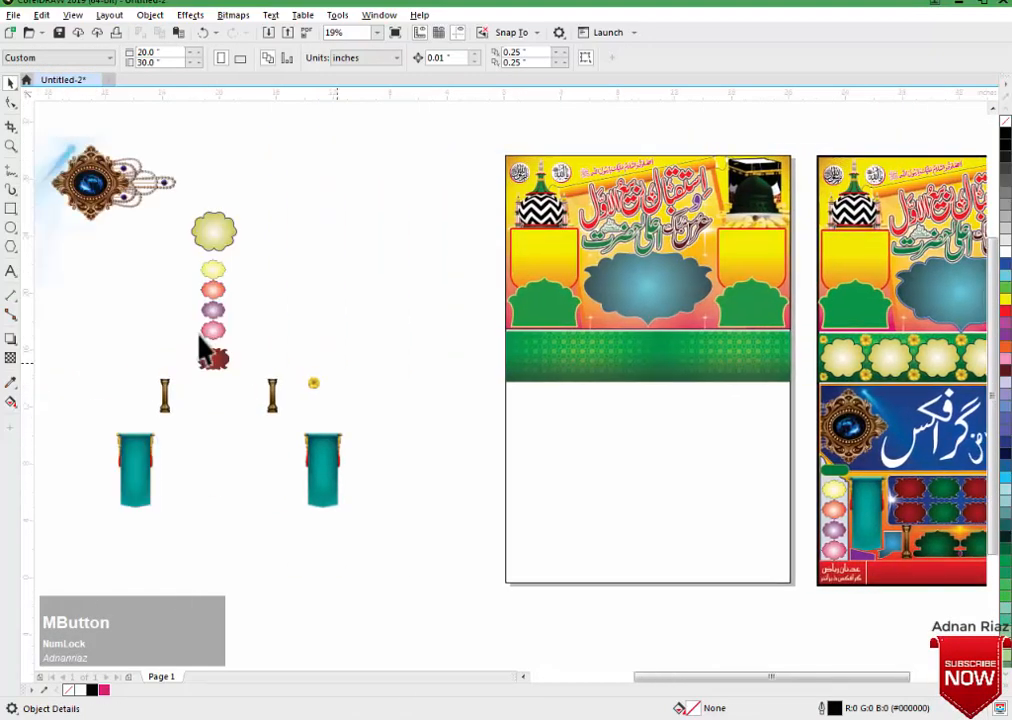
{"action": "middle_click", "coordinate": [199, 339]}
{"action": "left_click_drag", "start_coordinate": [264, 232], "coordinate": [585, 358]}
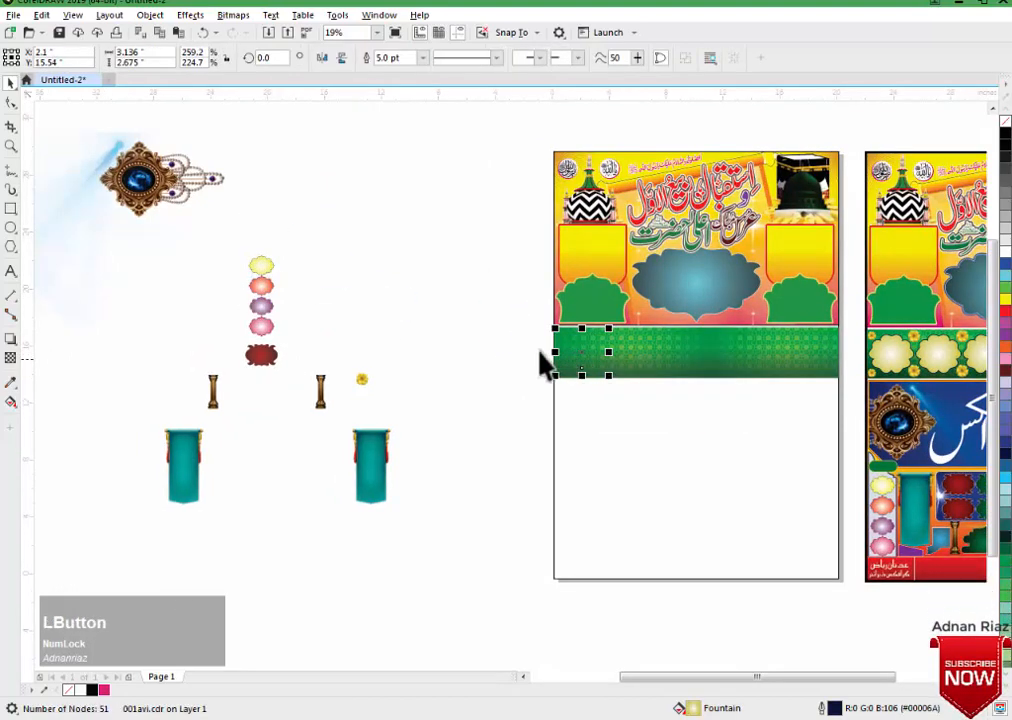
{"action": "key", "text": "shift+Page_Up"}
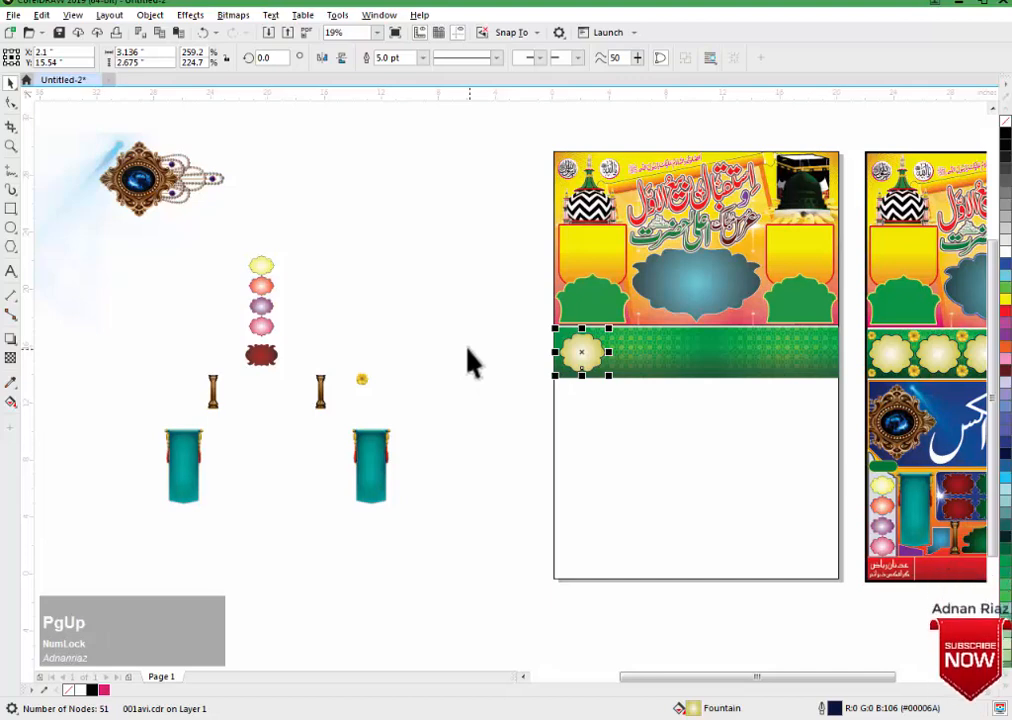
{"action": "key", "text": "z"}
{"action": "left_click_drag", "start_coordinate": [443, 291], "coordinate": [856, 406]}
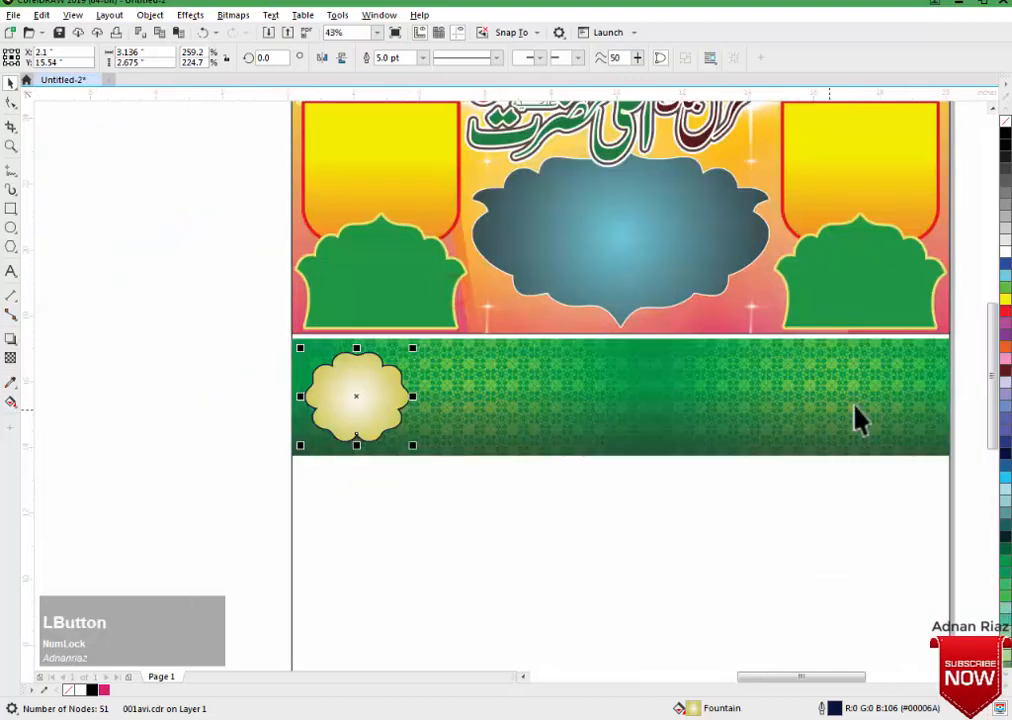
Duplicate the cream scalloped frame at even spacing along the green strip to make a row of six.
{"action": "left_click_drag", "start_coordinate": [938, 438], "coordinate": [857, 411]}
{"action": "left_click_drag", "start_coordinate": [281, 374], "coordinate": [386, 384]}
{"action": "right_click", "coordinate": [386, 384]}
{"action": "key", "text": "ctrl+r"}
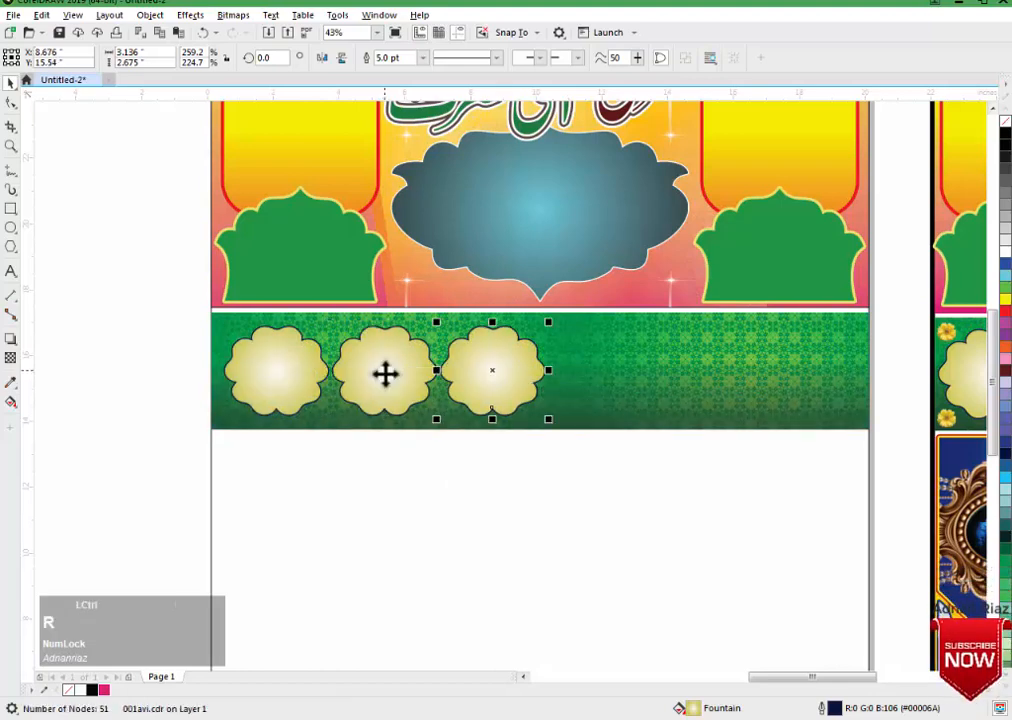
{"action": "key", "text": "ctrl+r"}
{"action": "key", "text": "ctrl+r"}
{"action": "key", "text": "ctrl+r"}
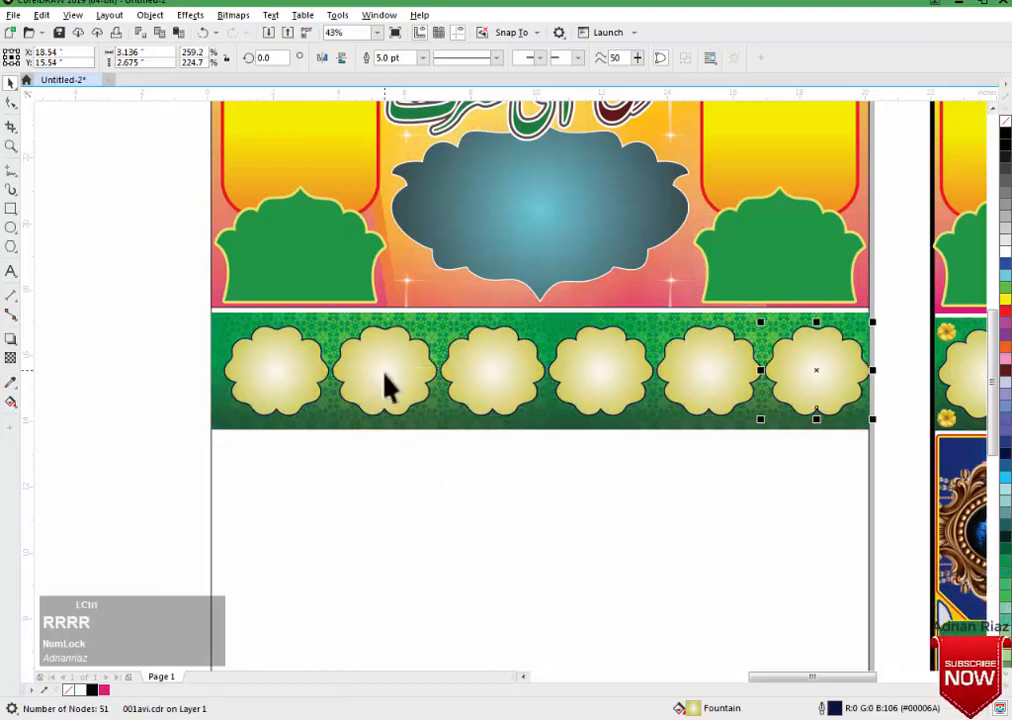
Group the six scalloped frames and centre the group horizontally and vertically on the green strip.
{"action": "scroll", "coordinate": [327, 379], "scroll_direction": "down", "scroll_amount": 2}
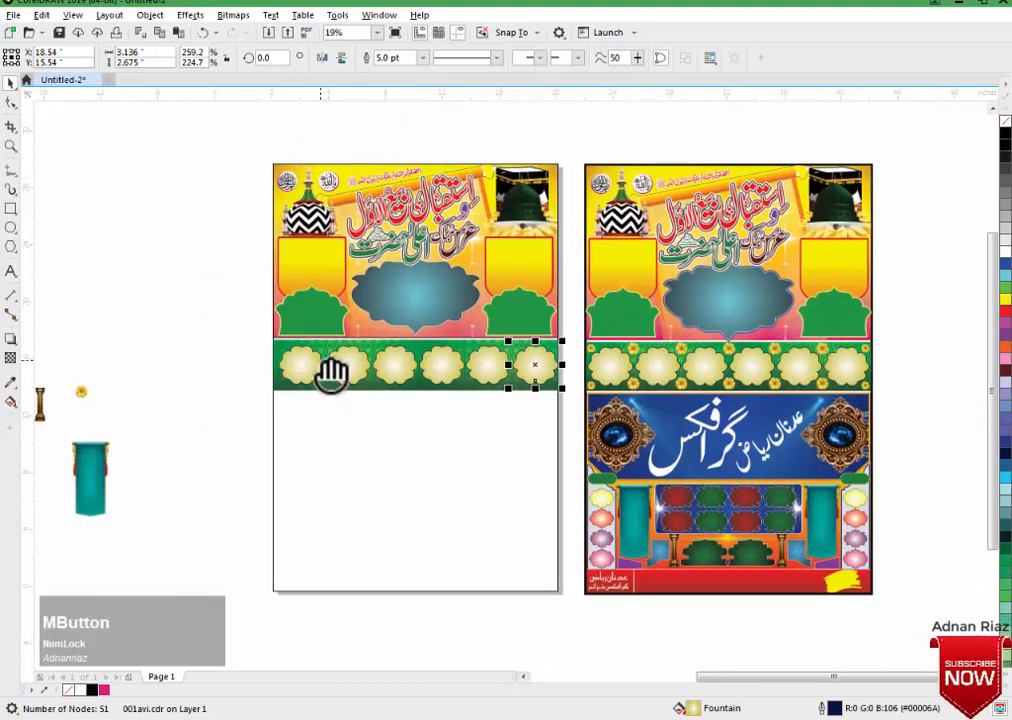
{"action": "left_click_drag", "start_coordinate": [251, 343], "coordinate": [533, 406]}
{"action": "key", "text": "ctrl+g"}
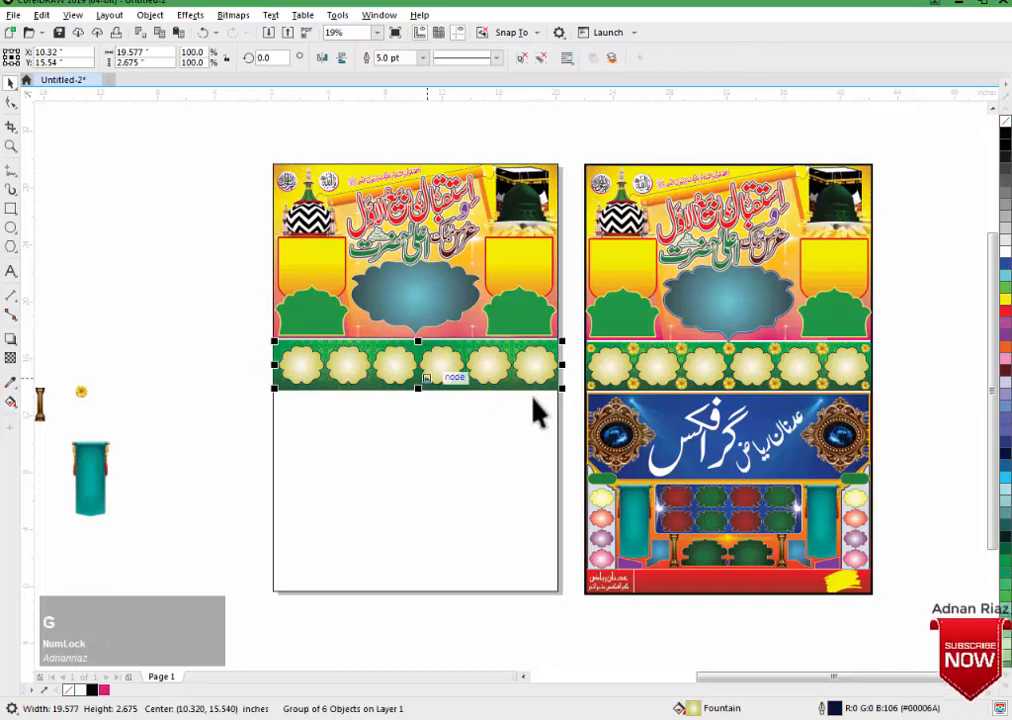
{"action": "scroll", "coordinate": [533, 406], "scroll_direction": "up", "scroll_amount": 2}
{"action": "left_click", "coordinate": [358, 362], "text": "shift"}
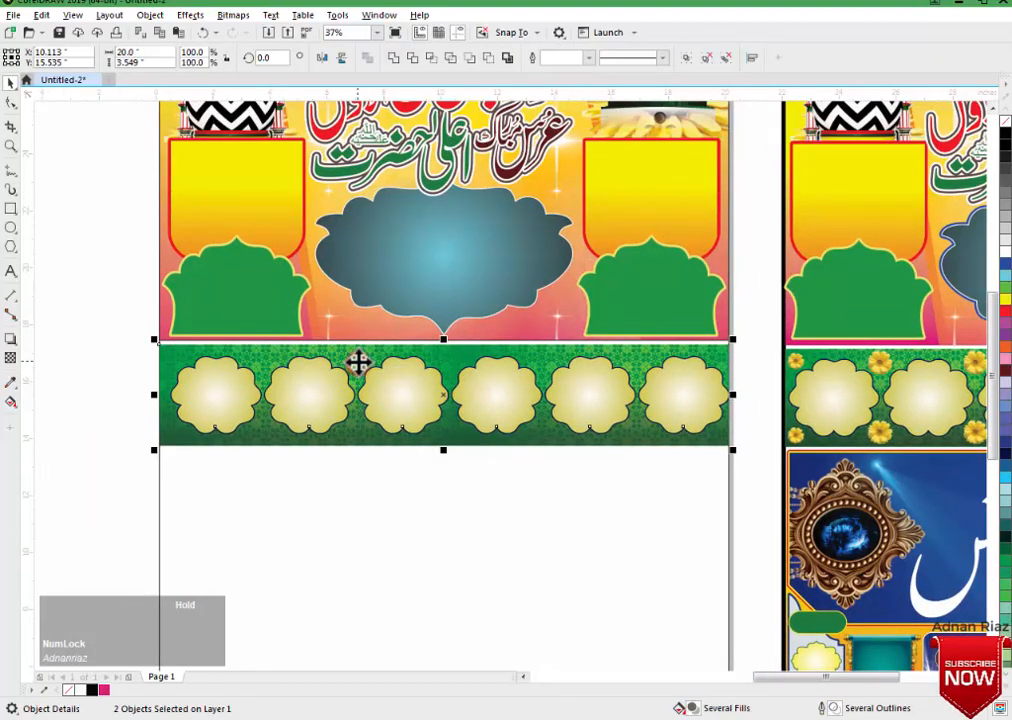
{"action": "key", "text": "c"}
{"action": "key", "text": "e"}
{"action": "left_click", "coordinate": [104, 386]}
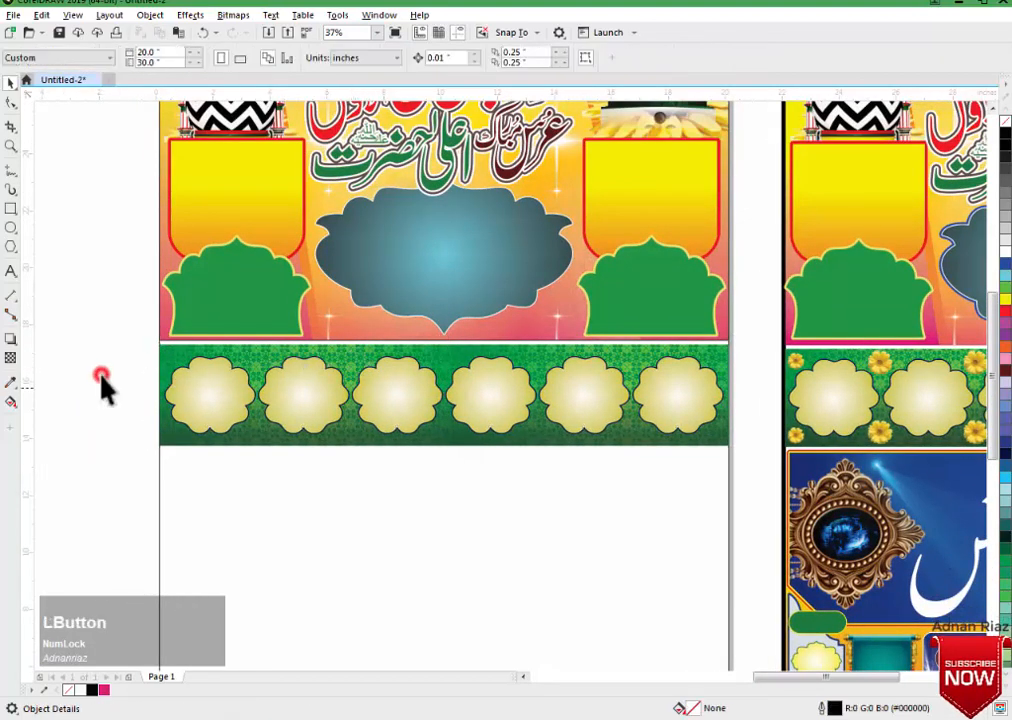
Place the yellow flower from the ingredients between the first two frames at the strip's upper edge and bring it to the front.
{"action": "left_click_drag", "start_coordinate": [104, 386], "coordinate": [484, 353]}
{"action": "left_click_drag", "start_coordinate": [555, 350], "coordinate": [570, 345]}
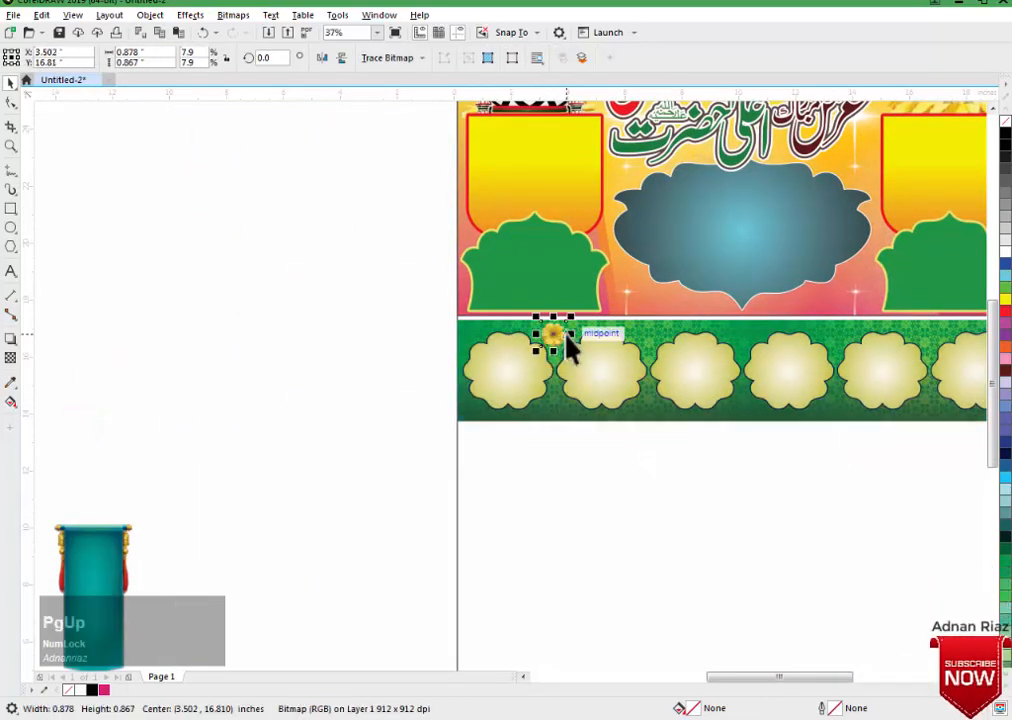
{"action": "key", "text": "F2"}
{"action": "middle_click", "coordinate": [512, 324]}
{"action": "left_click_drag", "start_coordinate": [296, 278], "coordinate": [950, 467]}
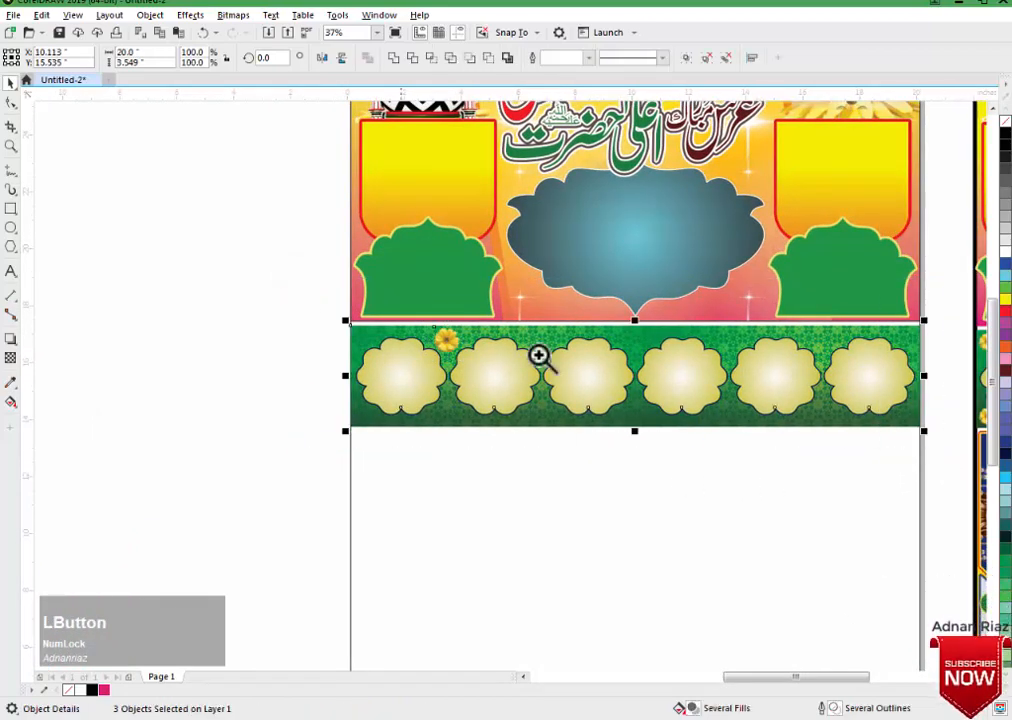
{"action": "left_click_drag", "start_coordinate": [298, 296], "coordinate": [918, 450]}
{"action": "key", "text": "Escape"}
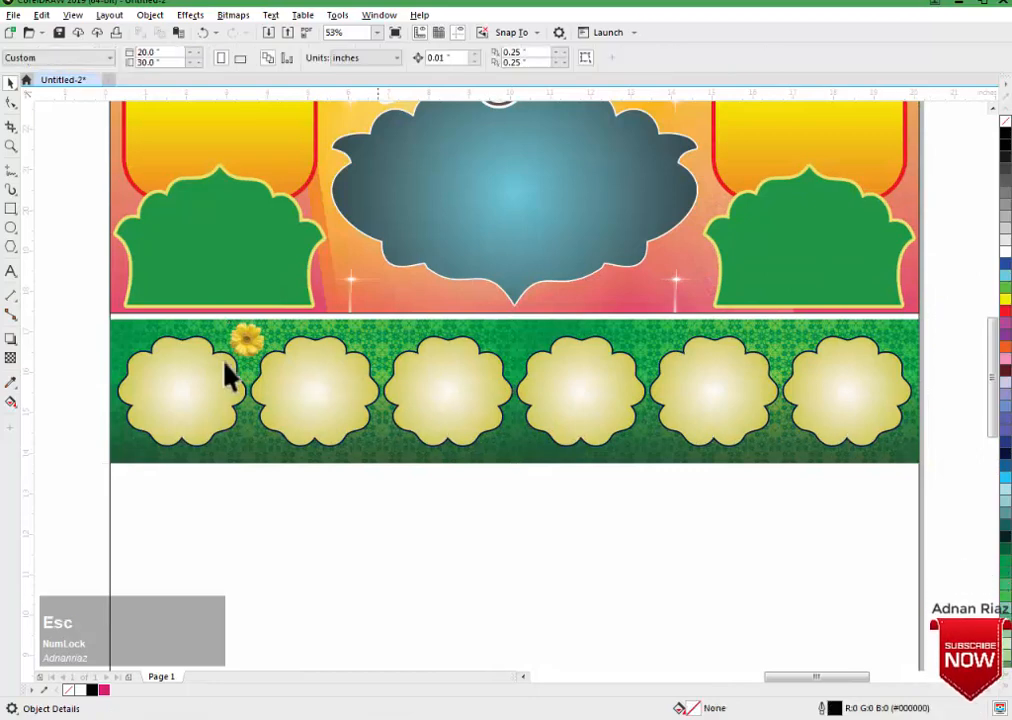
Duplicate the yellow flower straight down to the strip's lower edge, between the same two frames.
{"action": "middle_click", "coordinate": [224, 375]}
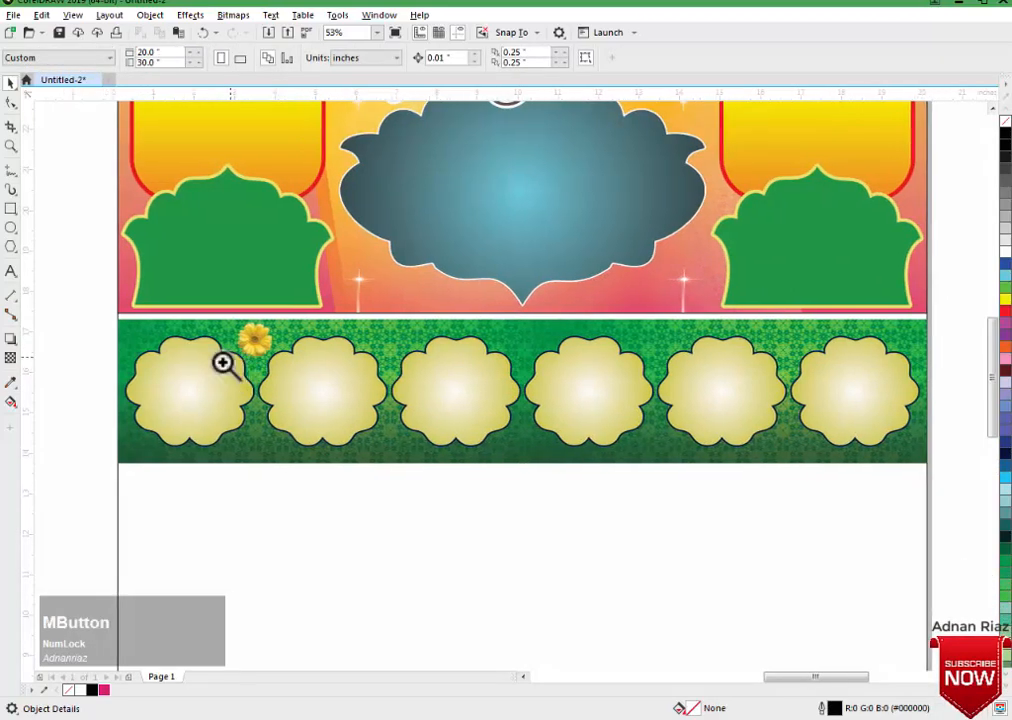
{"action": "left_click_drag", "start_coordinate": [208, 275], "coordinate": [300, 438]}
{"action": "left_click_drag", "start_coordinate": [476, 493], "coordinate": [477, 493]}
{"action": "middle_click", "coordinate": [356, 376]}
{"action": "left_click", "coordinate": [327, 263]}
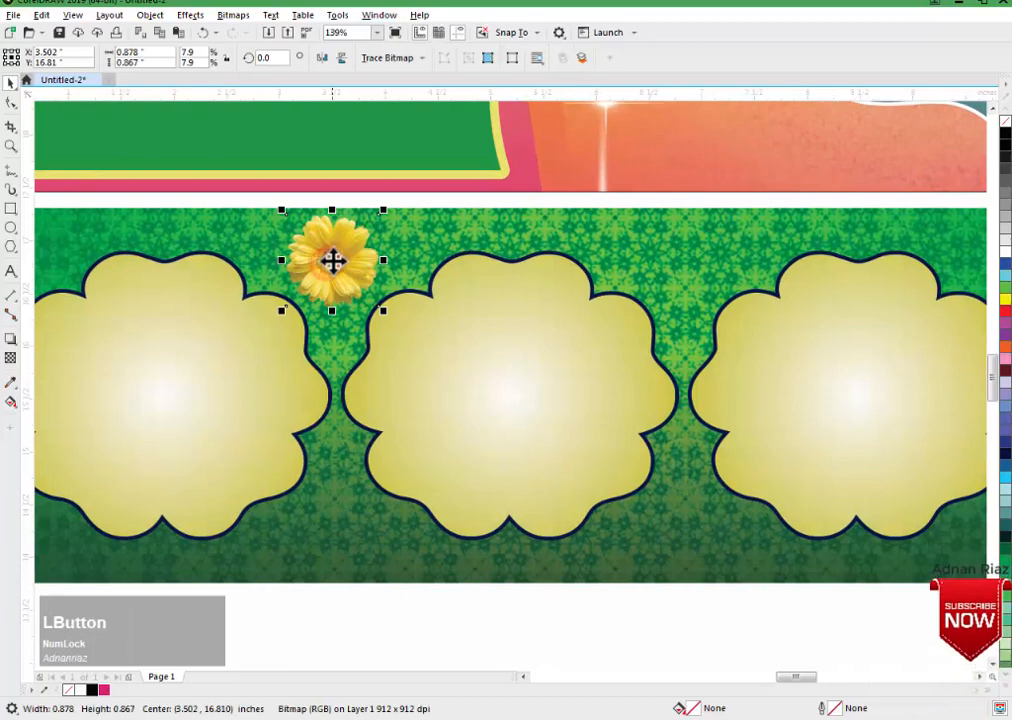
{"action": "left_click_drag", "start_coordinate": [332, 260], "coordinate": [341, 545]}
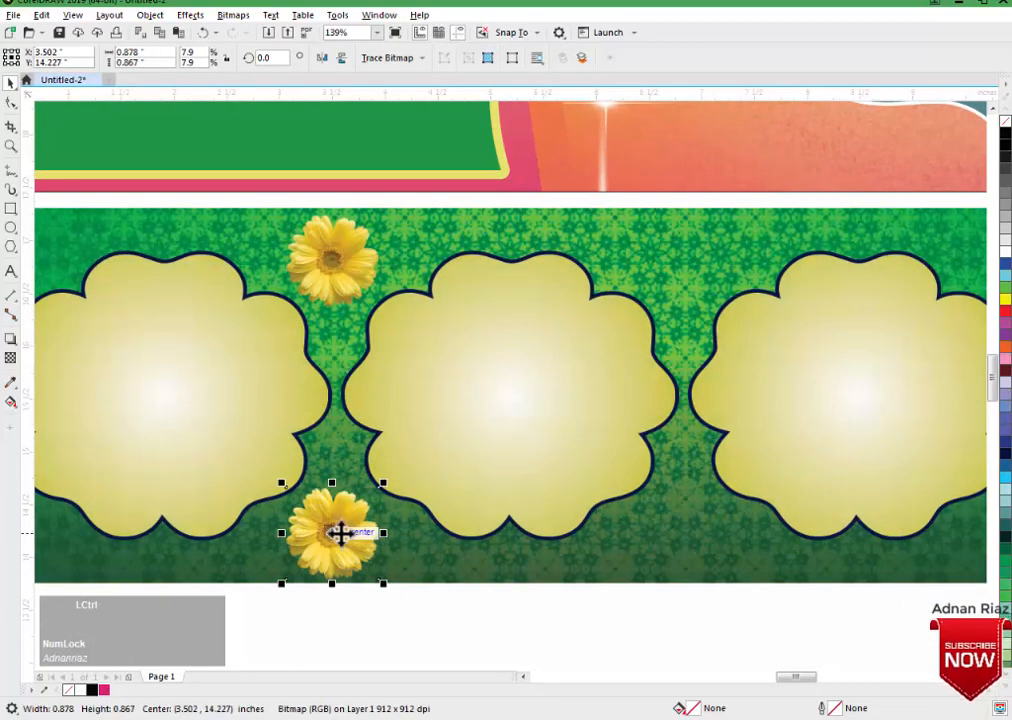
Copy the upper and lower flower pair into each remaining gap between the frames and to the strip's right end.
{"action": "left_click", "coordinate": [333, 268], "text": "shift"}
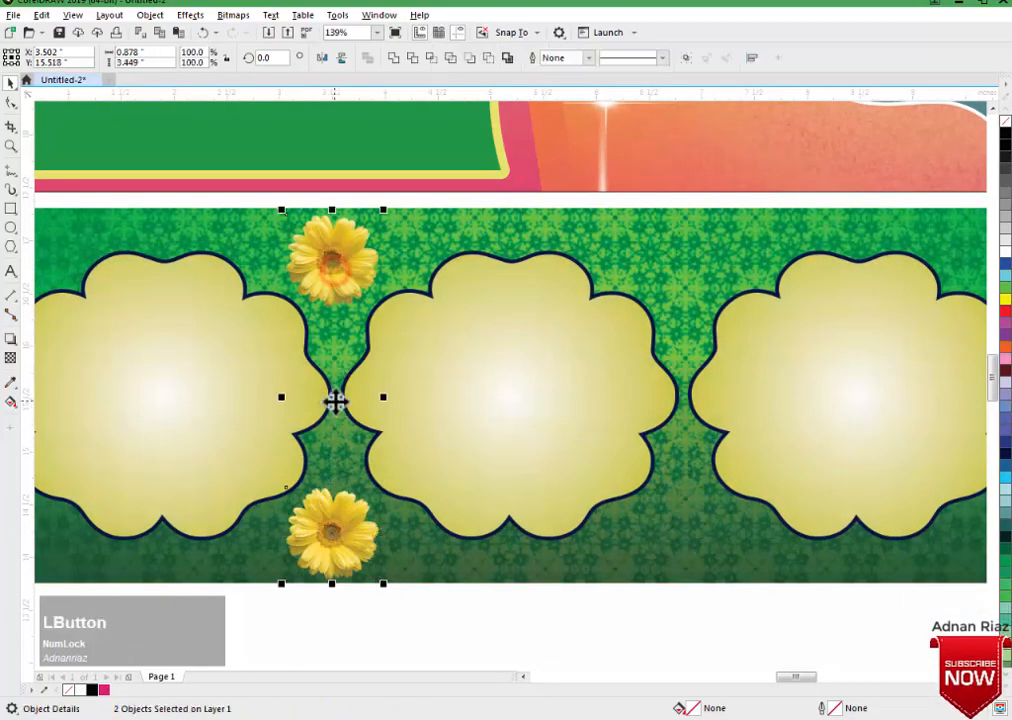
{"action": "left_click_drag", "start_coordinate": [336, 400], "coordinate": [682, 405]}
{"action": "left_click_drag", "start_coordinate": [960, 445], "coordinate": [590, 404]}
{"action": "left_click_drag", "start_coordinate": [246, 353], "coordinate": [228, 375]}
{"action": "left_click_drag", "start_coordinate": [50, 361], "coordinate": [704, 367]}
{"action": "right_click", "coordinate": [393, 378]}
{"action": "right_click", "coordinate": [704, 367]}
{"action": "left_click", "coordinate": [818, 403]}
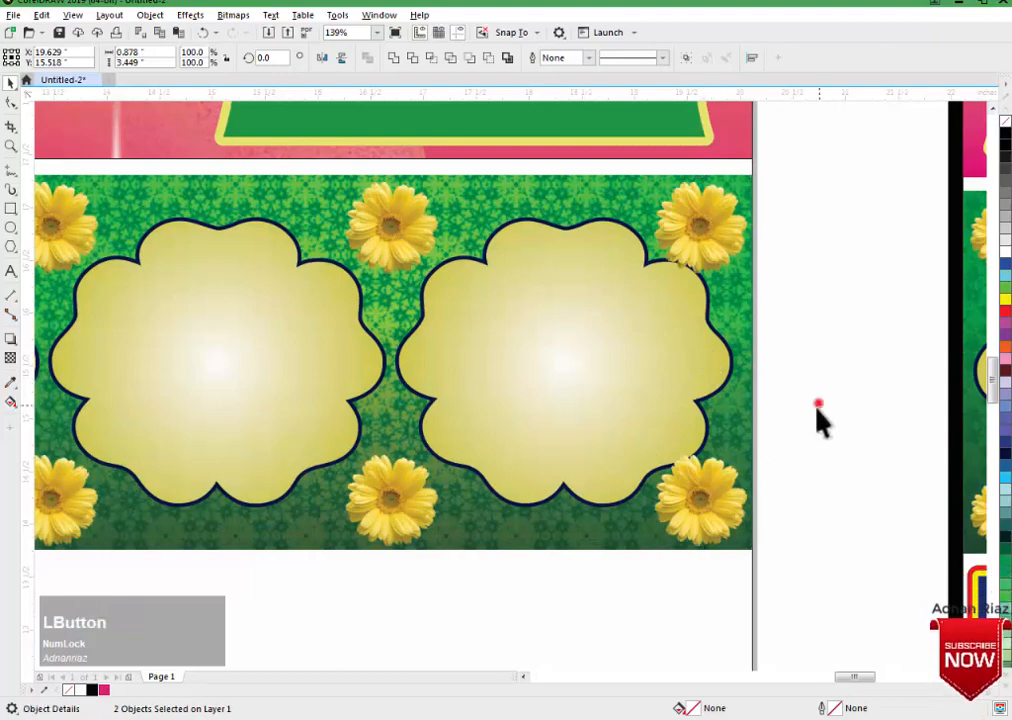
Replace the two flowers at the strip's right end with smaller ones about 0.61 inches wide in the upper and lower corners.
{"action": "left_click", "coordinate": [692, 498]}
{"action": "key", "text": "Delete"}
{"action": "left_click", "coordinate": [678, 268]}
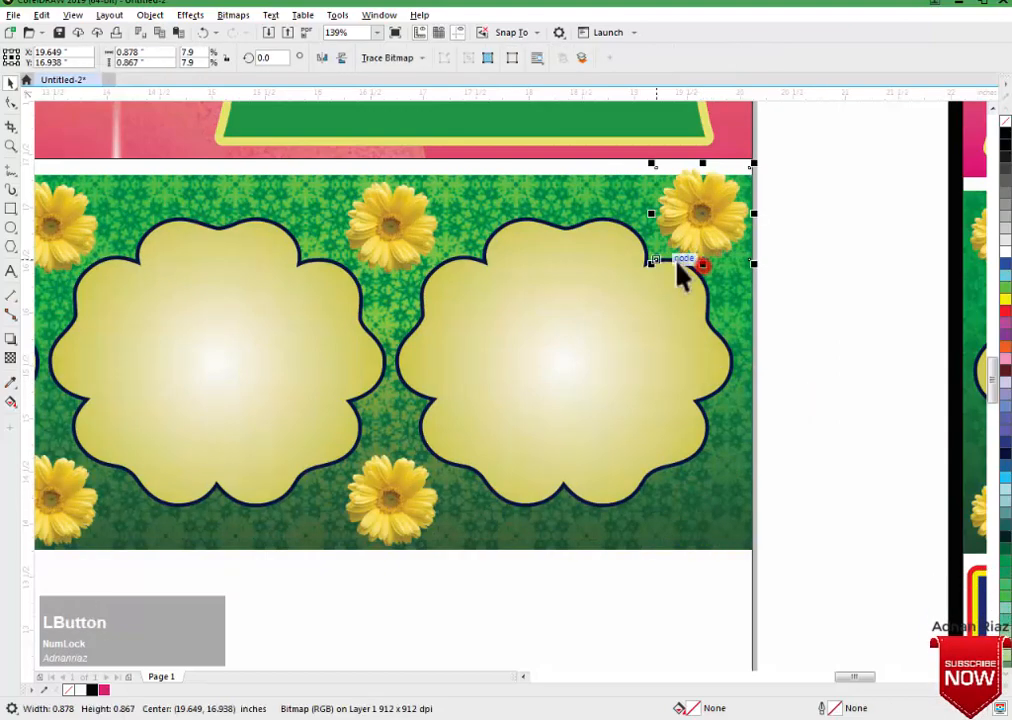
{"action": "left_click_drag", "start_coordinate": [655, 272], "coordinate": [727, 526]}
{"action": "left_click", "coordinate": [714, 221], "text": "shift"}
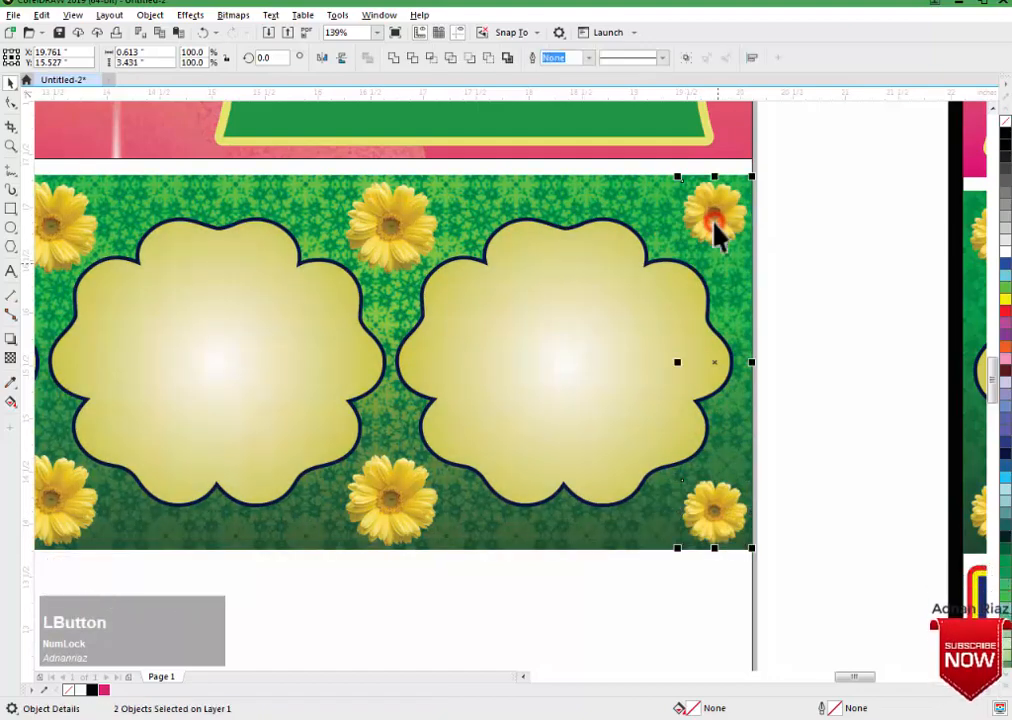
Duplicate the pair of small corner flowers into the upper and lower corners at the green strip's left end.
{"action": "scroll", "coordinate": [714, 221], "scroll_direction": "down", "scroll_amount": 2}
{"action": "left_click_drag", "start_coordinate": [714, 221], "coordinate": [824, 211]}
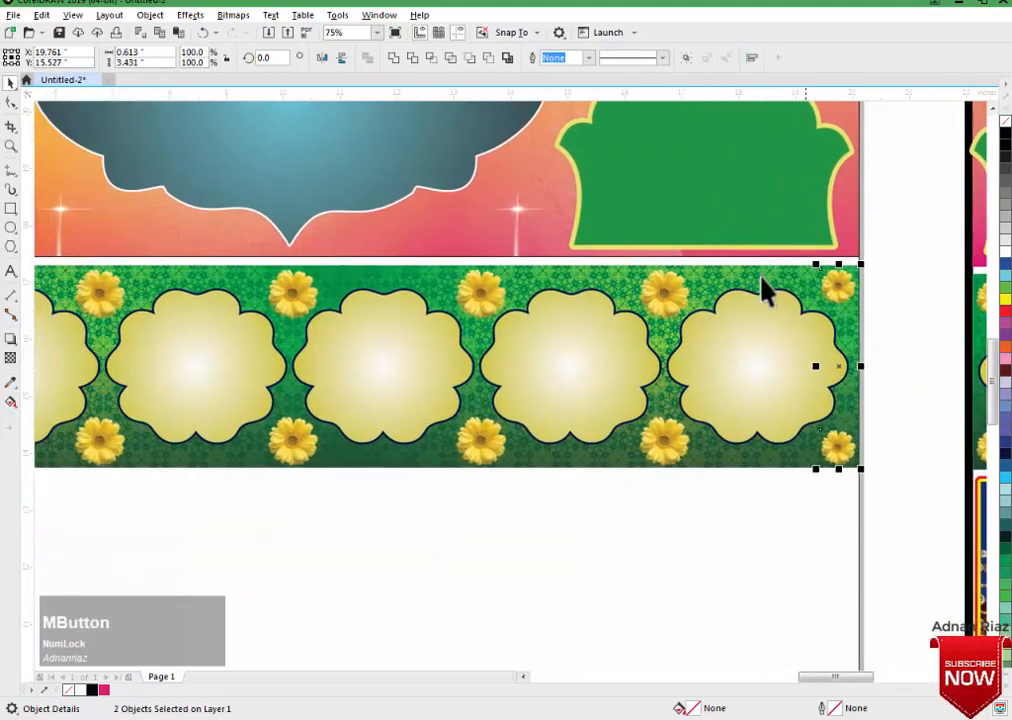
{"action": "left_click_drag", "start_coordinate": [840, 366], "coordinate": [322, 348]}
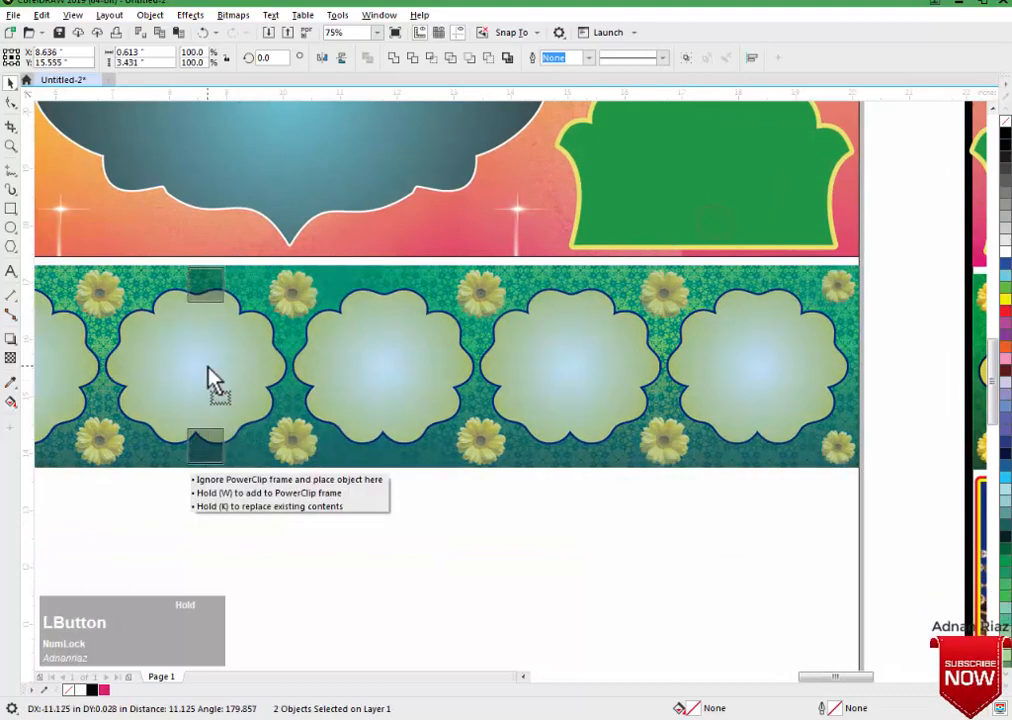
{"action": "right_click", "coordinate": [208, 367]}
{"action": "left_click_drag", "start_coordinate": [208, 367], "coordinate": [320, 380]}
{"action": "left_click_drag", "start_coordinate": [696, 378], "coordinate": [260, 390]}
{"action": "key", "text": "ctrl"}
{"action": "left_click", "coordinate": [184, 370]}
Group the green strip with all its scalloped frames and flowers.
{"action": "scroll", "coordinate": [186, 370], "scroll_direction": "down", "scroll_amount": 2}
{"action": "left_click_drag", "start_coordinate": [184, 354], "coordinate": [205, 356]}
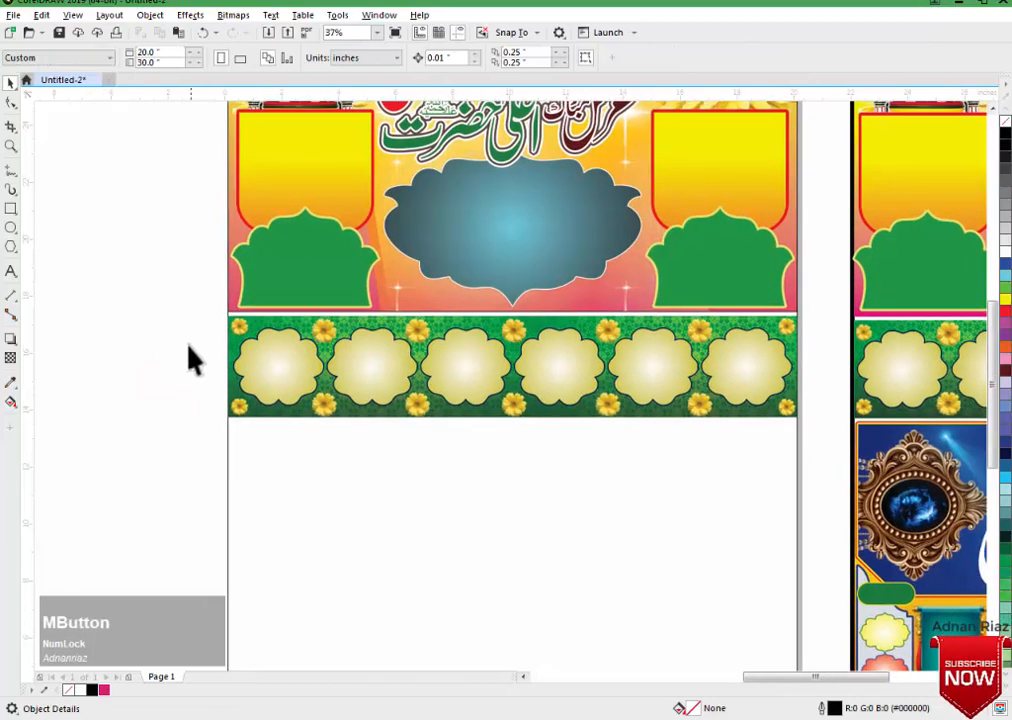
{"action": "left_click_drag", "start_coordinate": [173, 304], "coordinate": [486, 385]}
{"action": "left_click_drag", "start_coordinate": [866, 458], "coordinate": [809, 463]}
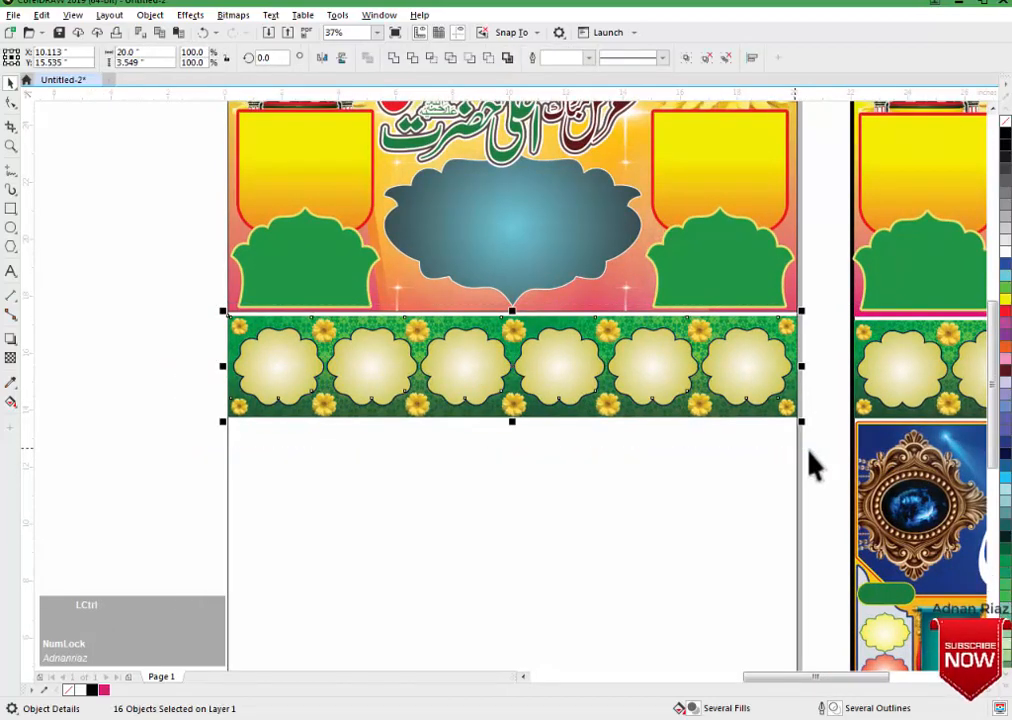
{"action": "key", "text": "ctrl+g"}
{"action": "scroll", "coordinate": [812, 463], "scroll_direction": "down", "scroll_amount": 2}
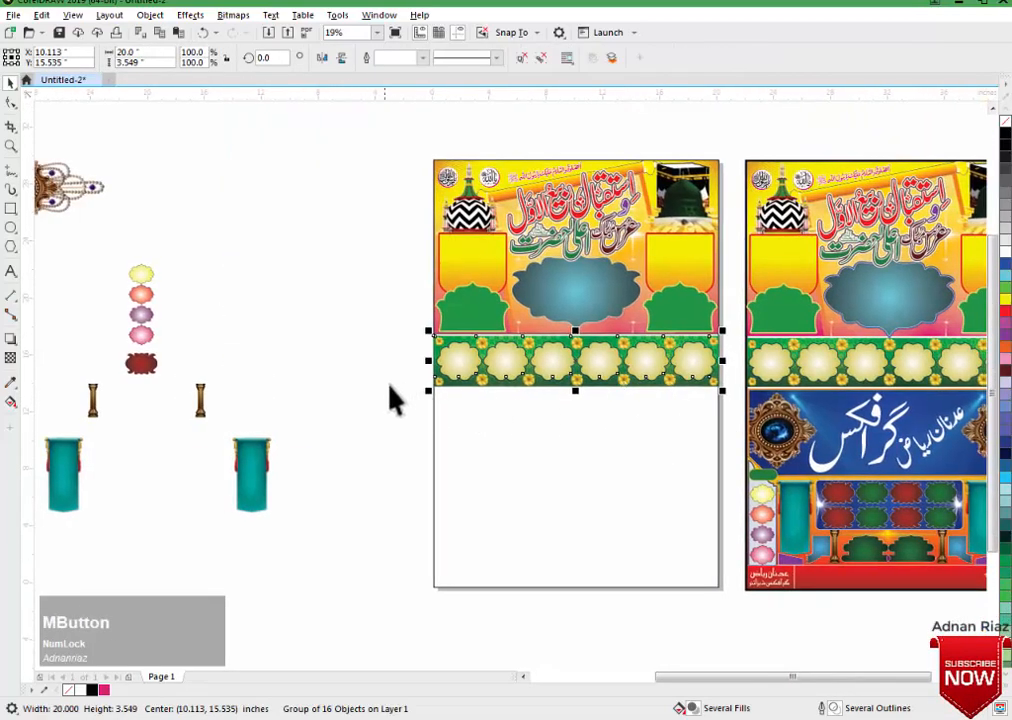
{"action": "left_click", "coordinate": [374, 382]}
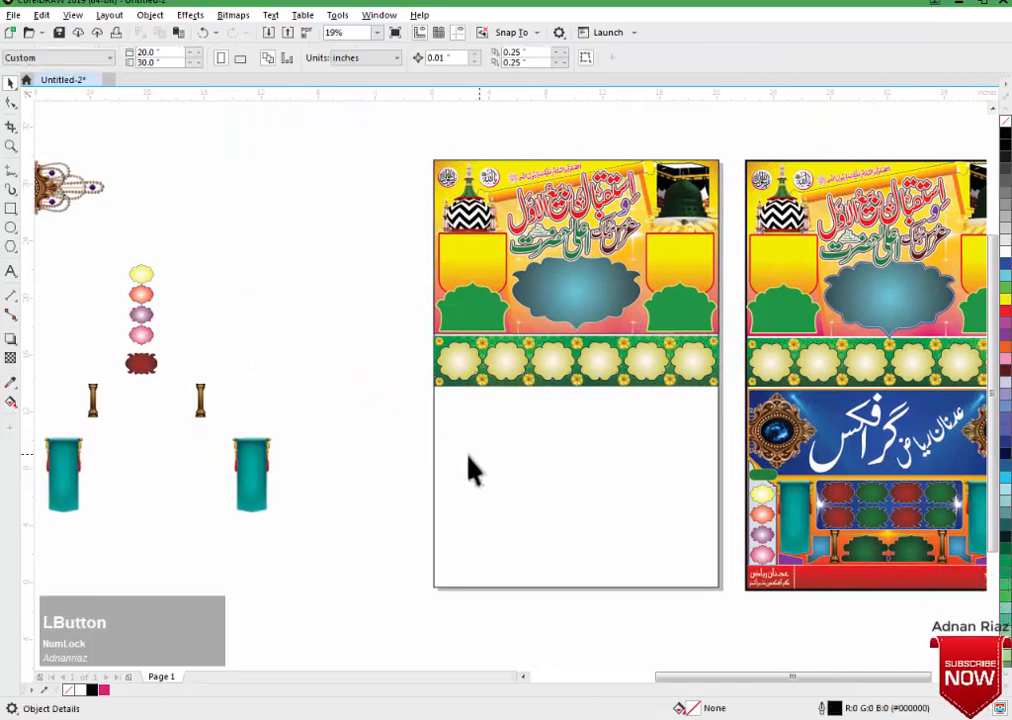
Copy the blue banner panel from the finished sample and place the copy in the empty area below the ingredients.
{"action": "left_click_drag", "start_coordinate": [468, 457], "coordinate": [164, 458]}
{"action": "left_click", "coordinate": [700, 392]}
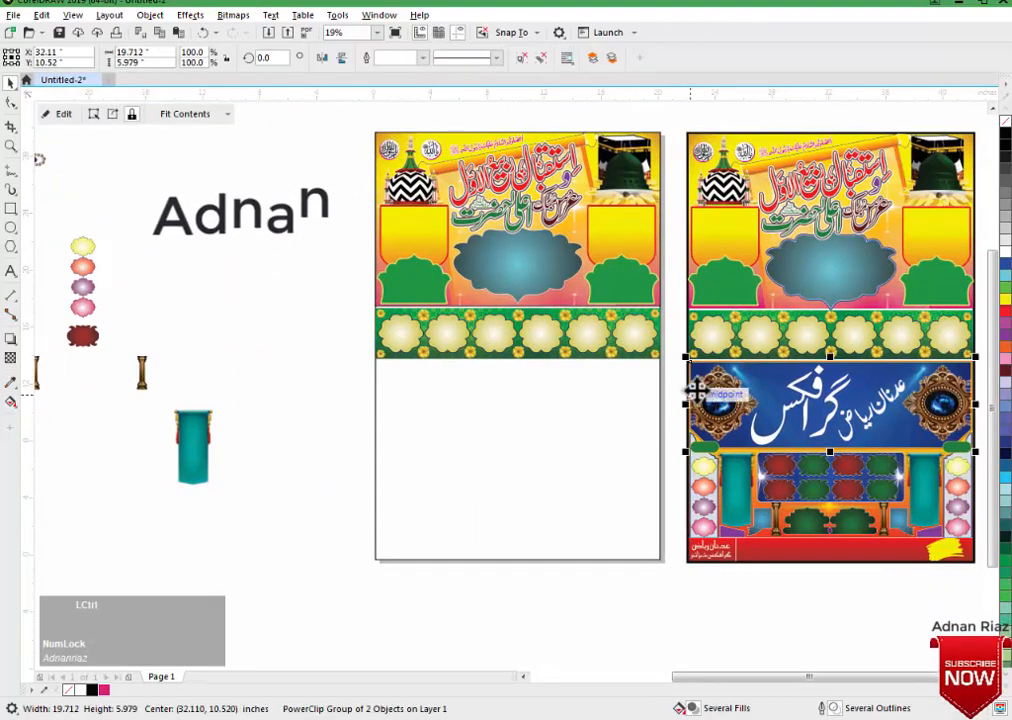
{"action": "key", "text": "ctrl+c"}
{"action": "left_click_drag", "start_coordinate": [632, 414], "coordinate": [670, 411]}
{"action": "key", "text": "ctrl+v"}
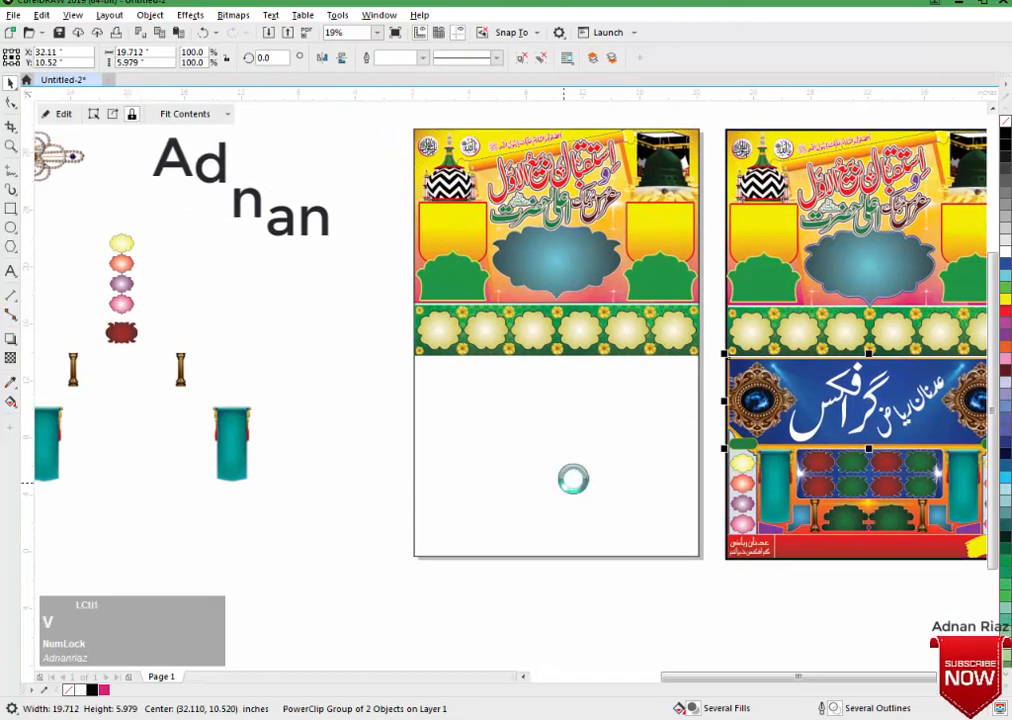
{"action": "left_click_drag", "start_coordinate": [756, 414], "coordinate": [315, 532]}
{"action": "left_click_drag", "start_coordinate": [259, 495], "coordinate": [257, 493]}
{"action": "left_click_drag", "start_coordinate": [246, 539], "coordinate": [288, 540]}
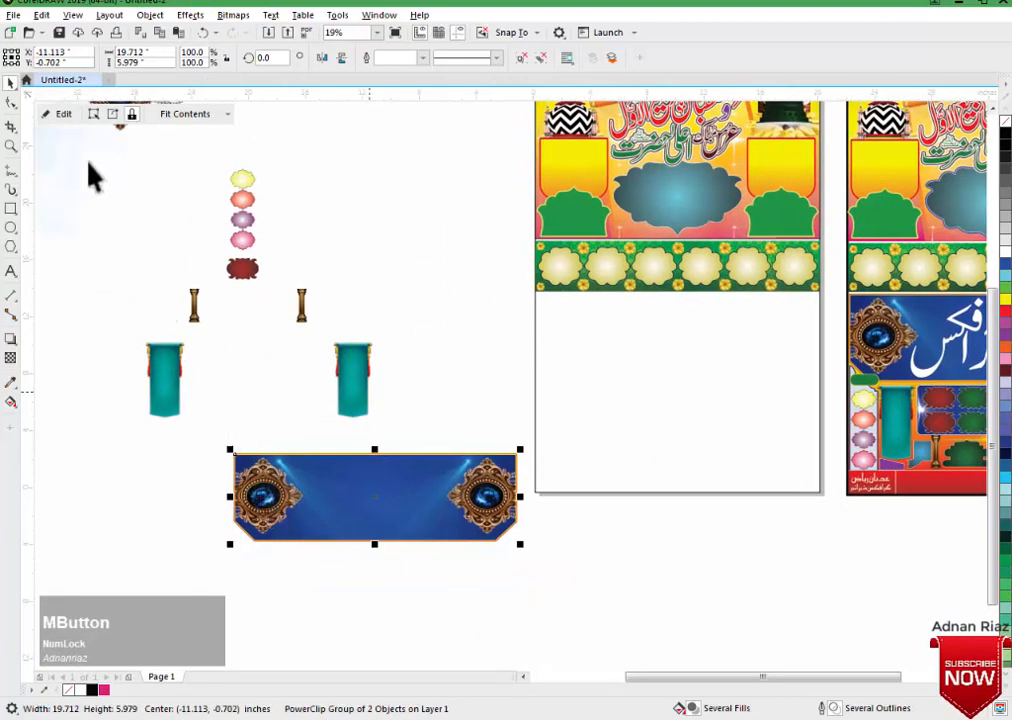
Edit the copied blue panel's PowerClip and delete the jewelled ornaments and light beams inside it.
{"action": "left_click", "coordinate": [64, 115]}
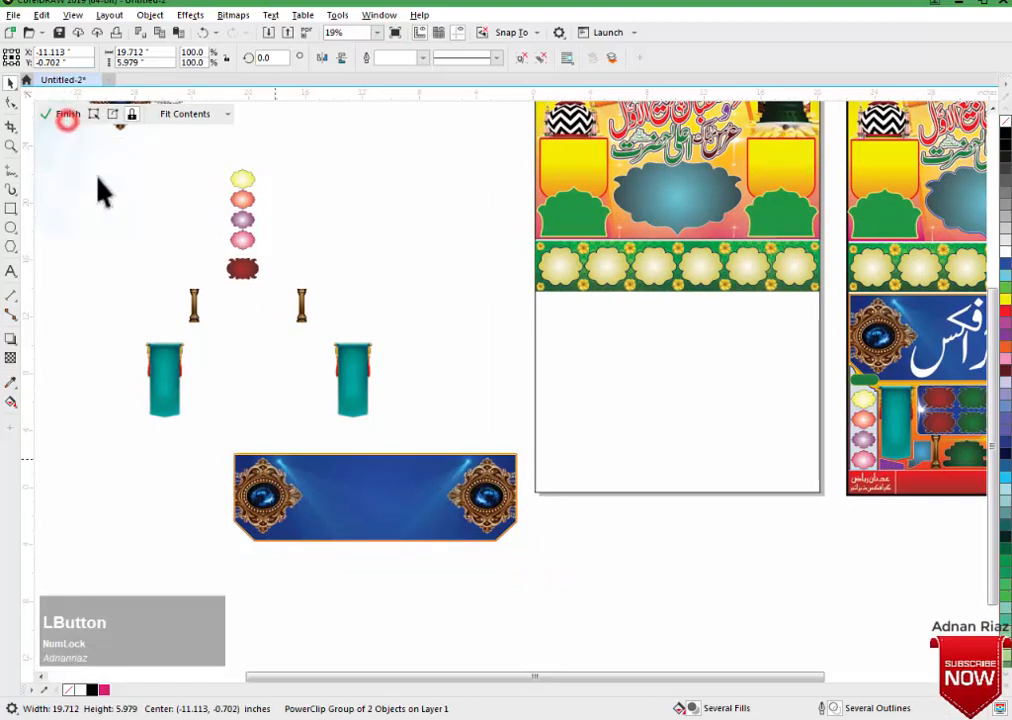
{"action": "left_click", "coordinate": [259, 487]}
{"action": "key", "text": "Delete"}
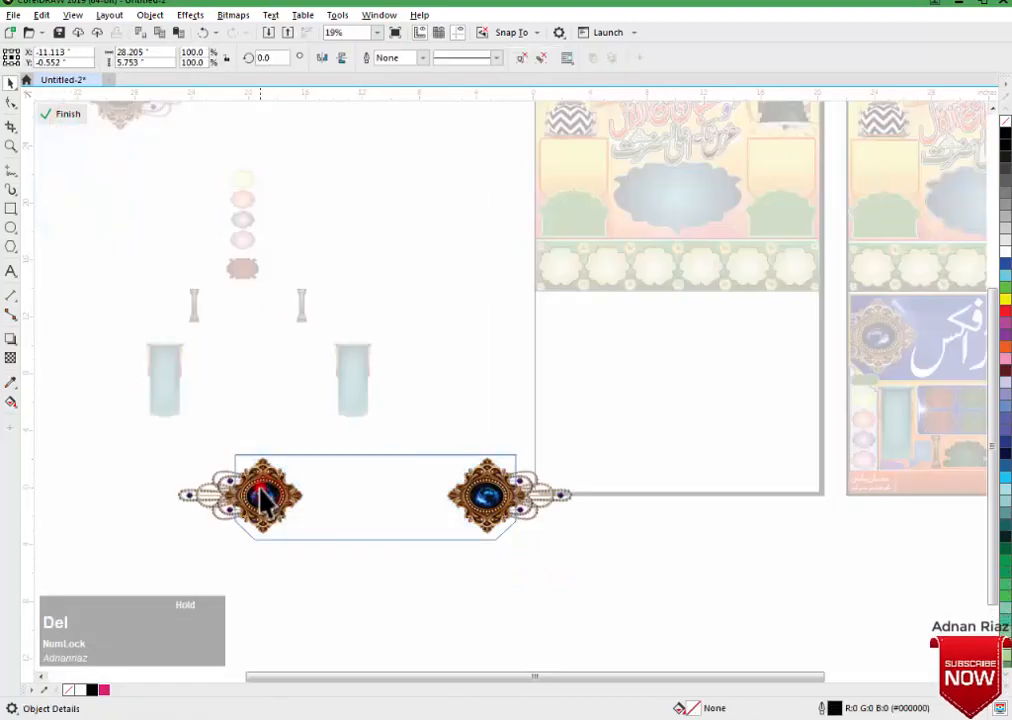
{"action": "left_click", "coordinate": [64, 115]}
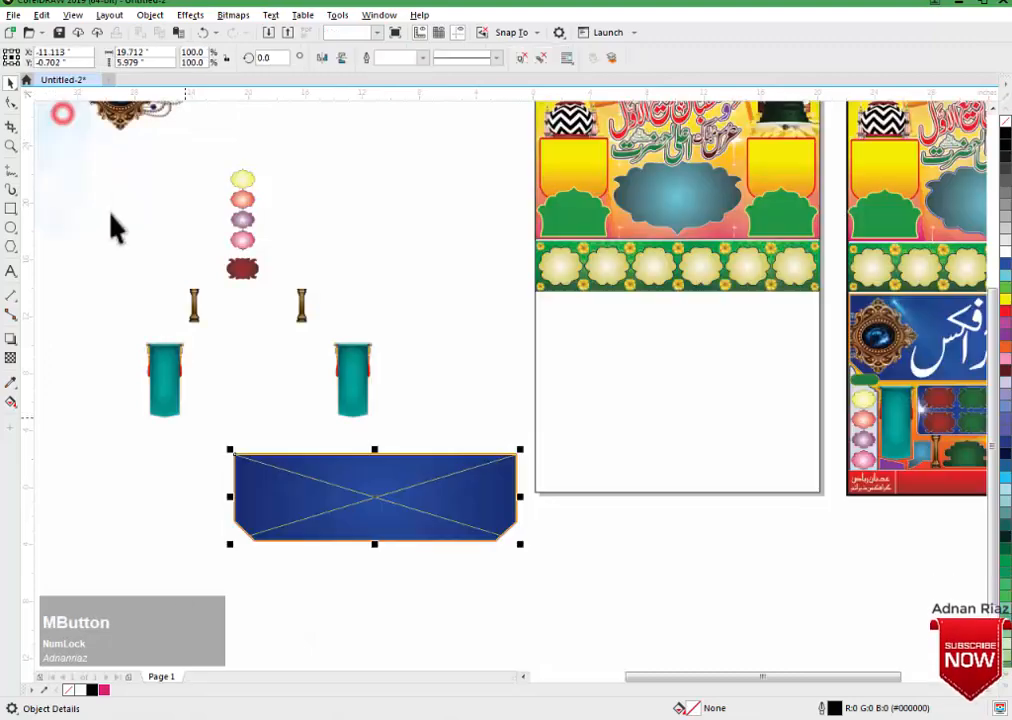
Move the emptied blue panel onto the poster, centred horizontally under the green strip with a thin gap between them.
{"action": "left_click_drag", "start_coordinate": [111, 226], "coordinate": [580, 366]}
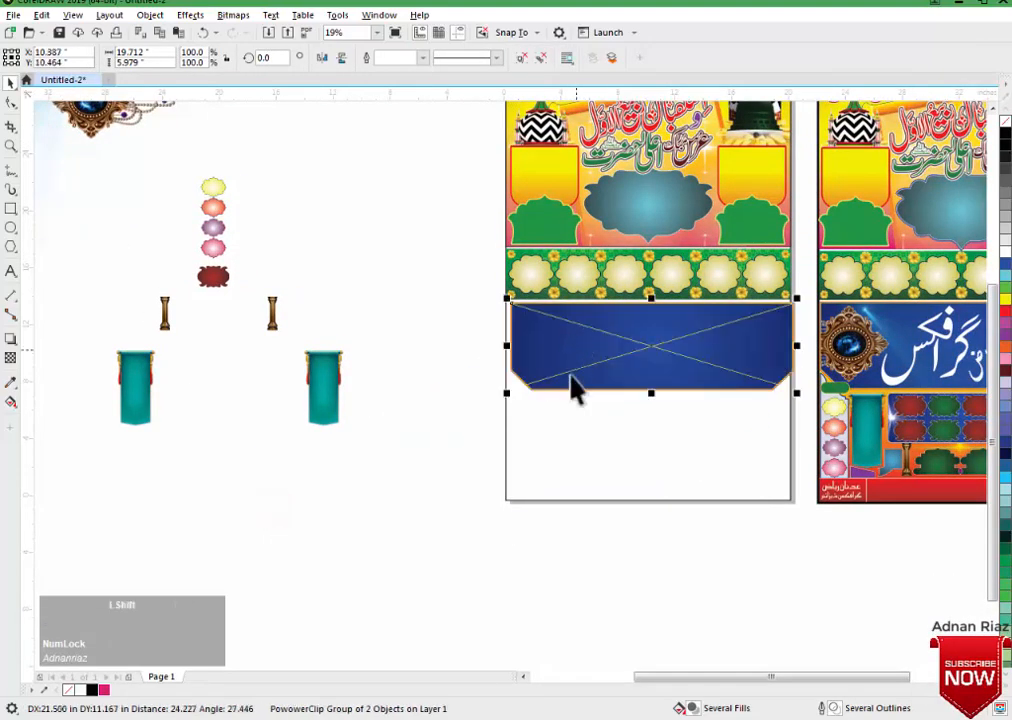
{"action": "left_click", "coordinate": [562, 422], "text": "shift"}
{"action": "key", "text": "c"}
{"action": "left_click", "coordinate": [444, 392]}
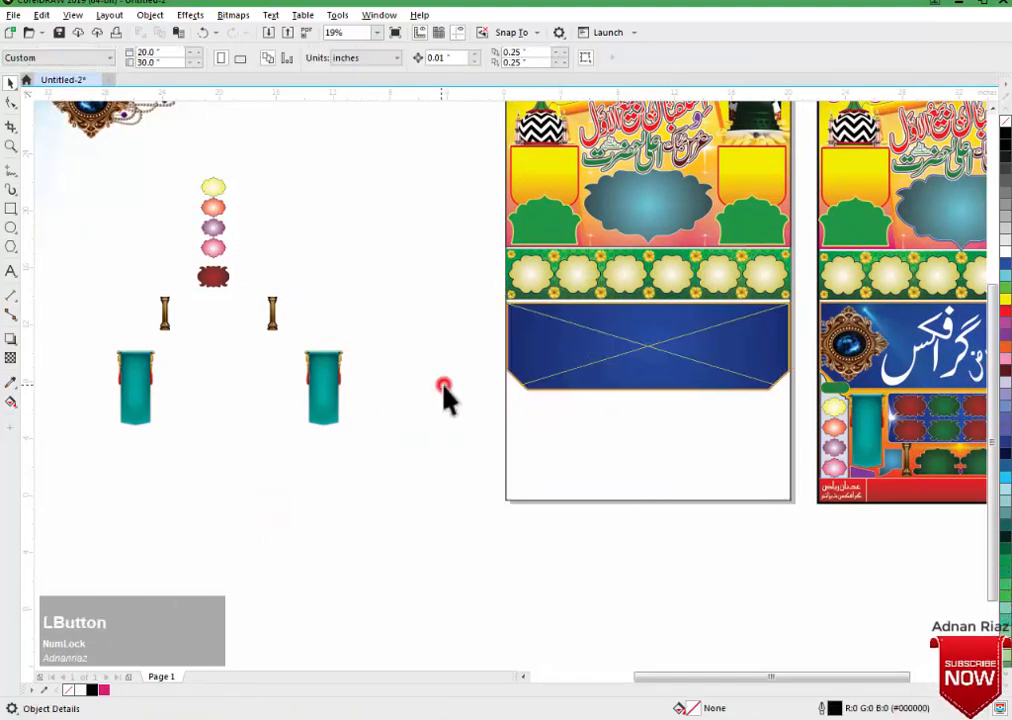
{"action": "left_click_drag", "start_coordinate": [429, 290], "coordinate": [813, 406]}
{"action": "left_click_drag", "start_coordinate": [653, 396], "coordinate": [603, 361]}
{"action": "left_click", "coordinate": [626, 368], "text": "ctrl"}
{"action": "key", "text": "ctrl+z"}
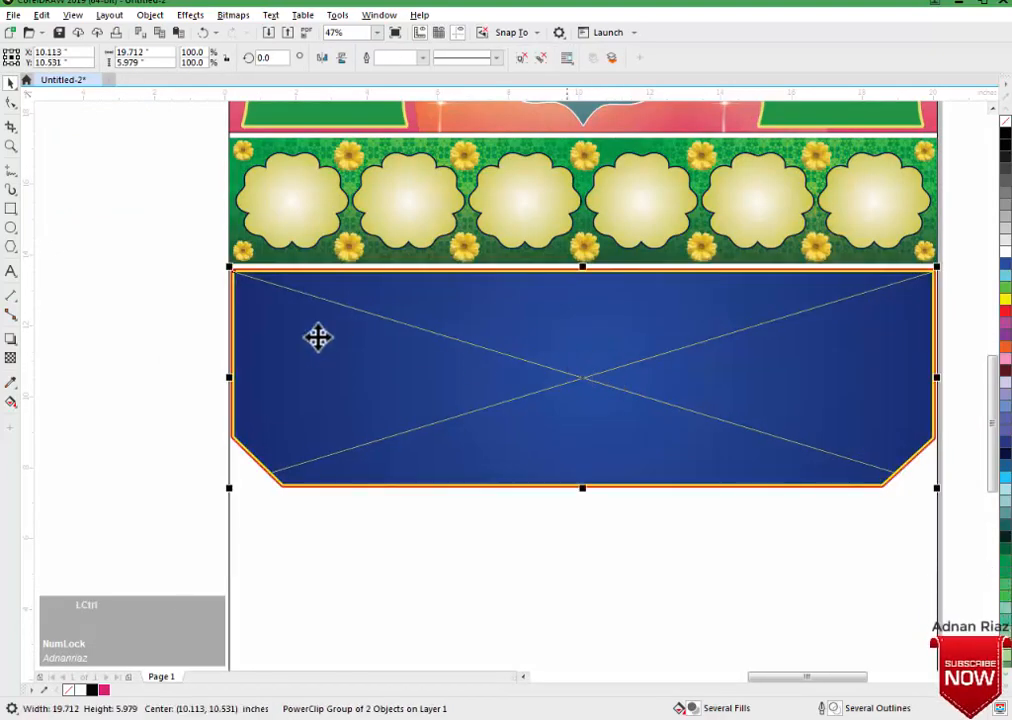
{"action": "left_click", "coordinate": [185, 339]}
{"action": "scroll", "coordinate": [183, 340], "scroll_direction": "down", "scroll_amount": 2}
{"action": "left_click_drag", "start_coordinate": [185, 340], "coordinate": [485, 370]}
{"action": "key", "text": "F3"}
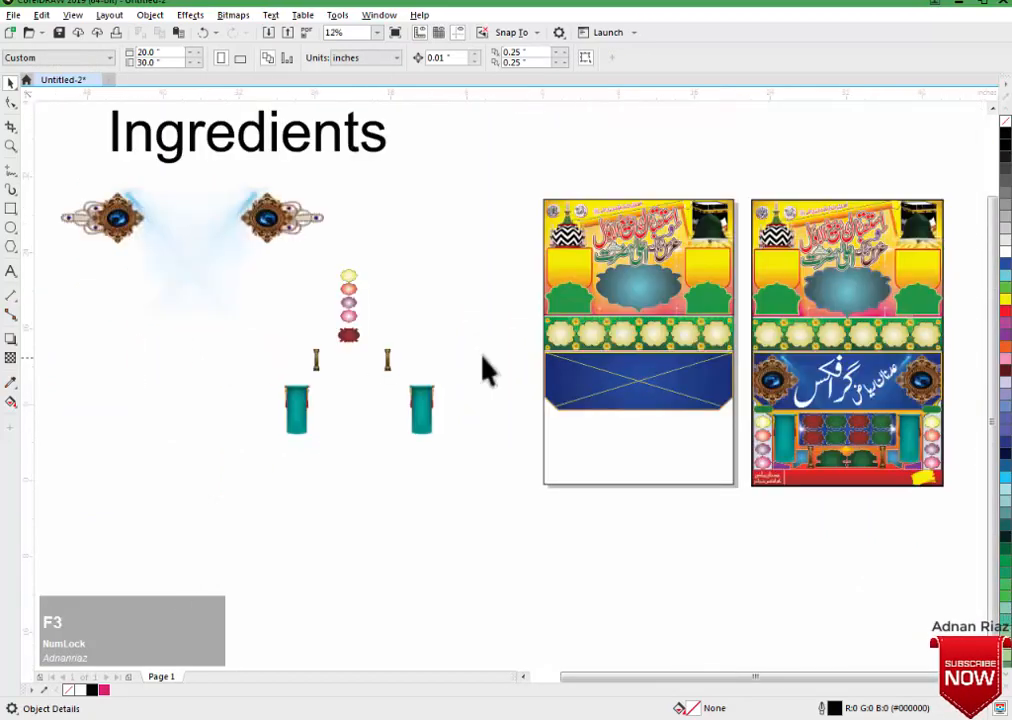
{"action": "left_click_drag", "start_coordinate": [153, 224], "coordinate": [578, 388]}
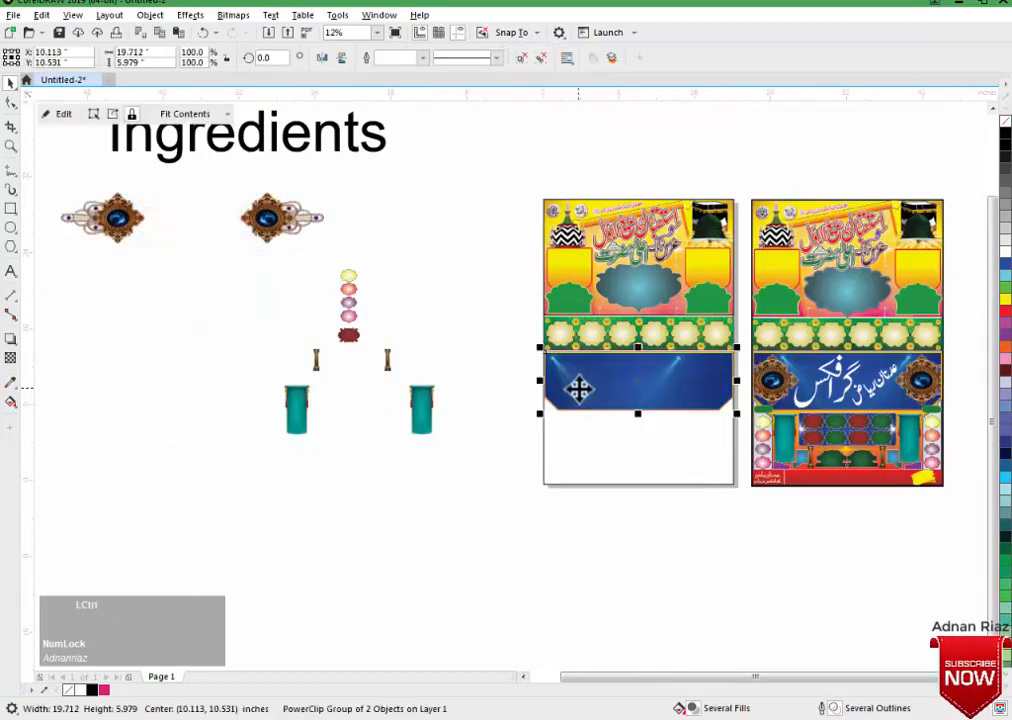
{"action": "key", "text": "ctrl+z"}
Group the pair of jewelled ornaments in the ingredients with the light-beam image.
{"action": "left_click", "coordinate": [298, 212]}
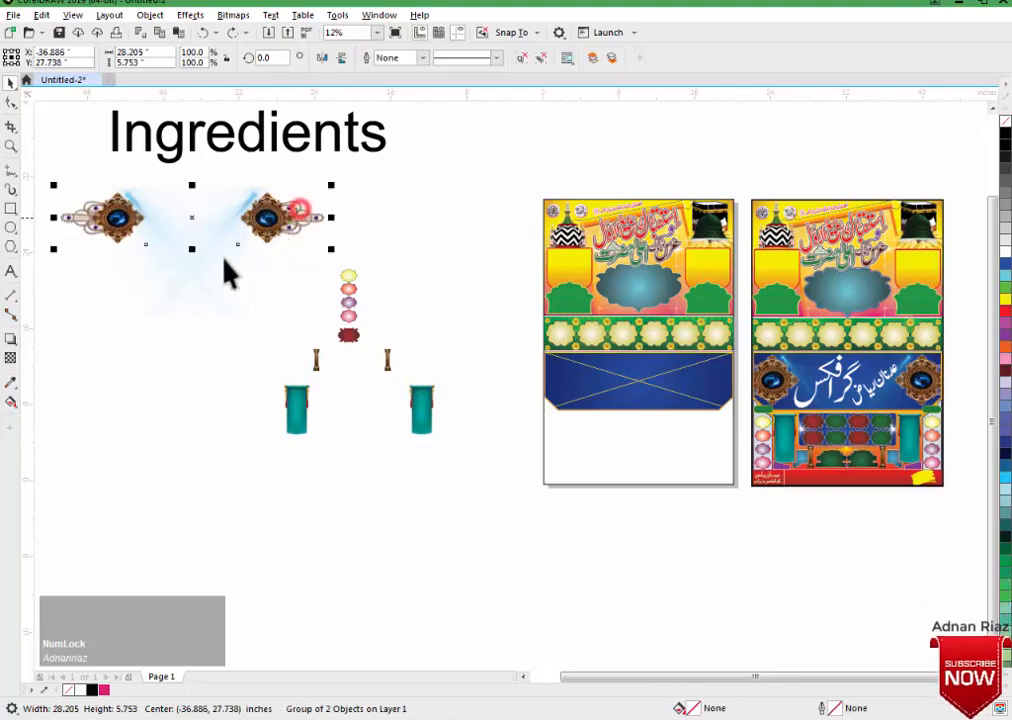
{"action": "left_click", "coordinate": [190, 283], "text": "shift"}
{"action": "key", "text": "ctrl+g"}
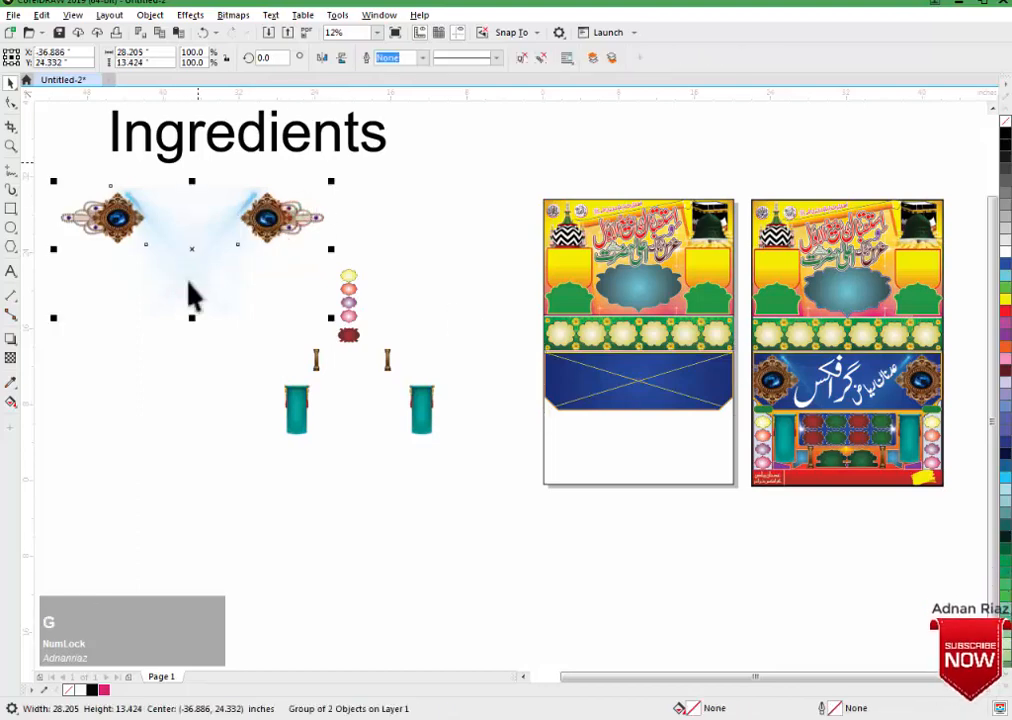
Centre the ornament and light-beam group horizontally and vertically on the poster's blue panel.
{"action": "left_click", "coordinate": [151, 15]}
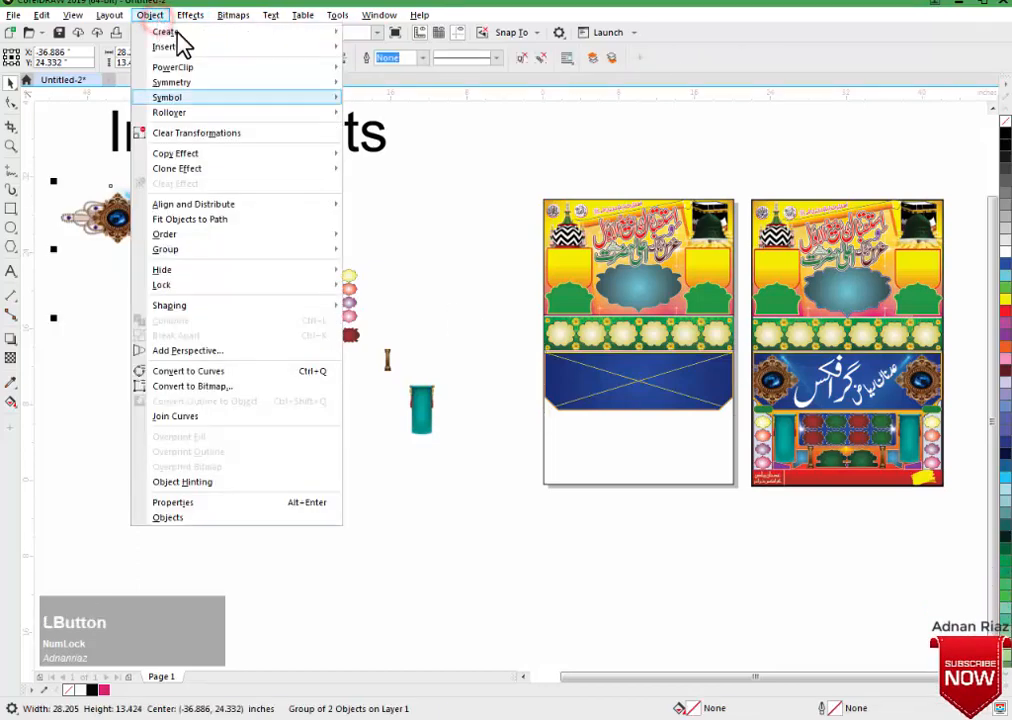
{"action": "left_click", "coordinate": [508, 258]}
{"action": "left_click", "coordinate": [635, 390], "text": "shift"}
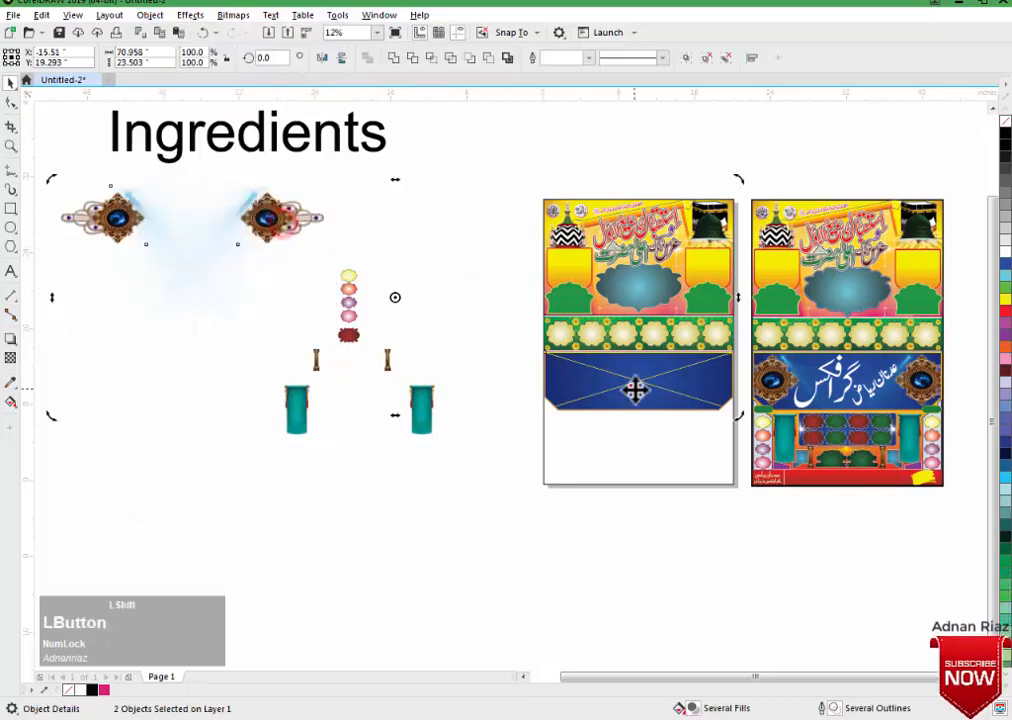
{"action": "key", "text": "c"}
{"action": "key", "text": "e"}
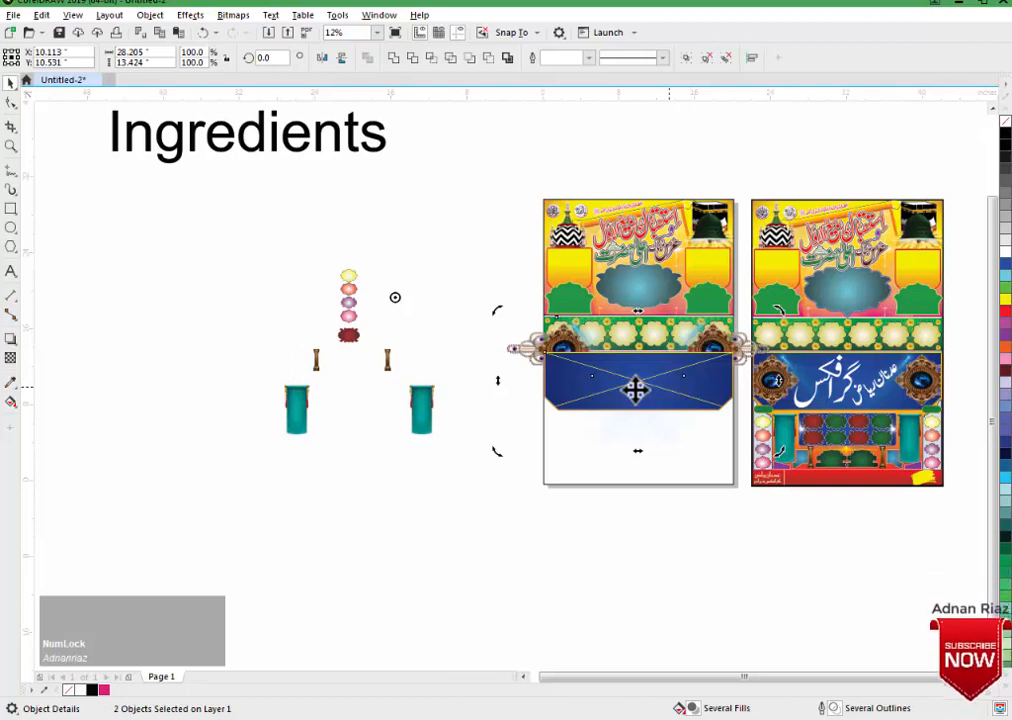
{"action": "key", "text": "shift+Page_Up"}
{"action": "left_click", "coordinate": [621, 572]}
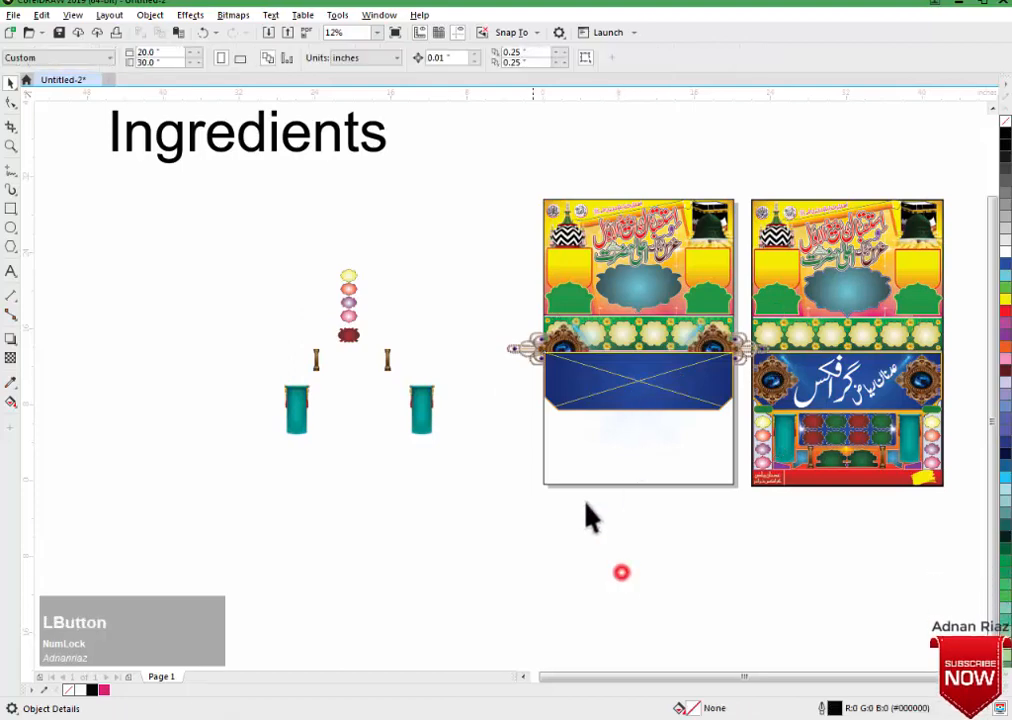
Change the stacking order so the ornament and light-beam group sits in front of the blue panel.
{"action": "left_click", "coordinate": [513, 353]}
{"action": "right_click", "coordinate": [513, 353]}
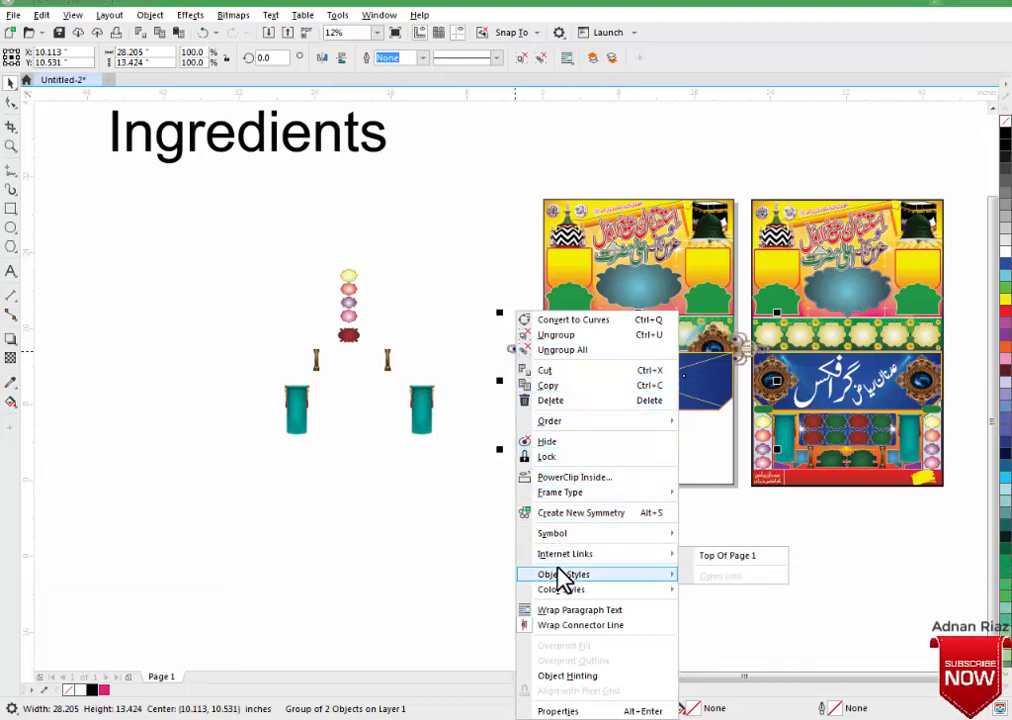
{"action": "mouse_move", "coordinate": [559, 567]}
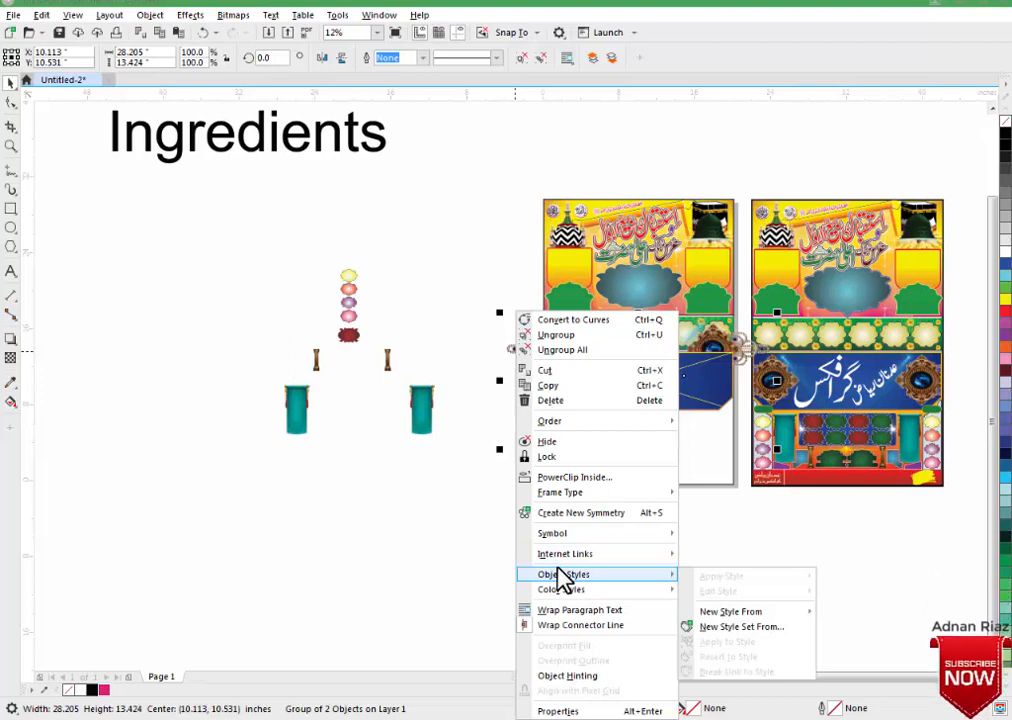
{"action": "key", "text": "Up"}
{"action": "key", "text": "Up"}
{"action": "key", "text": "Up"}
{"action": "key", "text": "Up"}
{"action": "key", "text": "Up"}
{"action": "key", "text": "Up"}
{"action": "key", "text": "Up"}
{"action": "key", "text": "Up"}
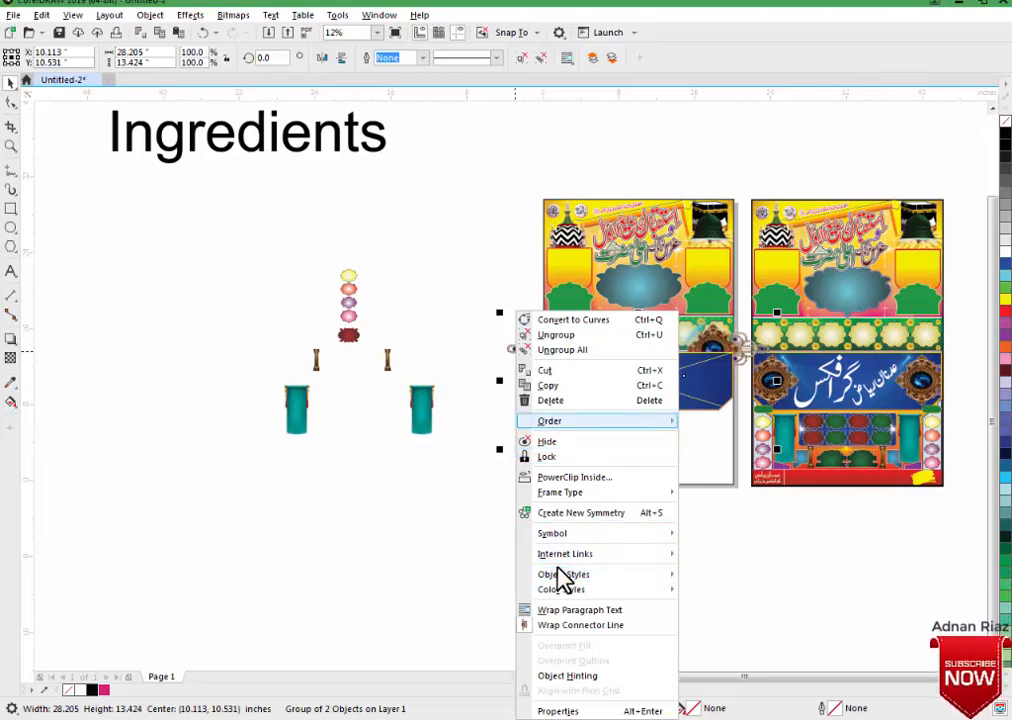
{"action": "left_click", "coordinate": [718, 422]}
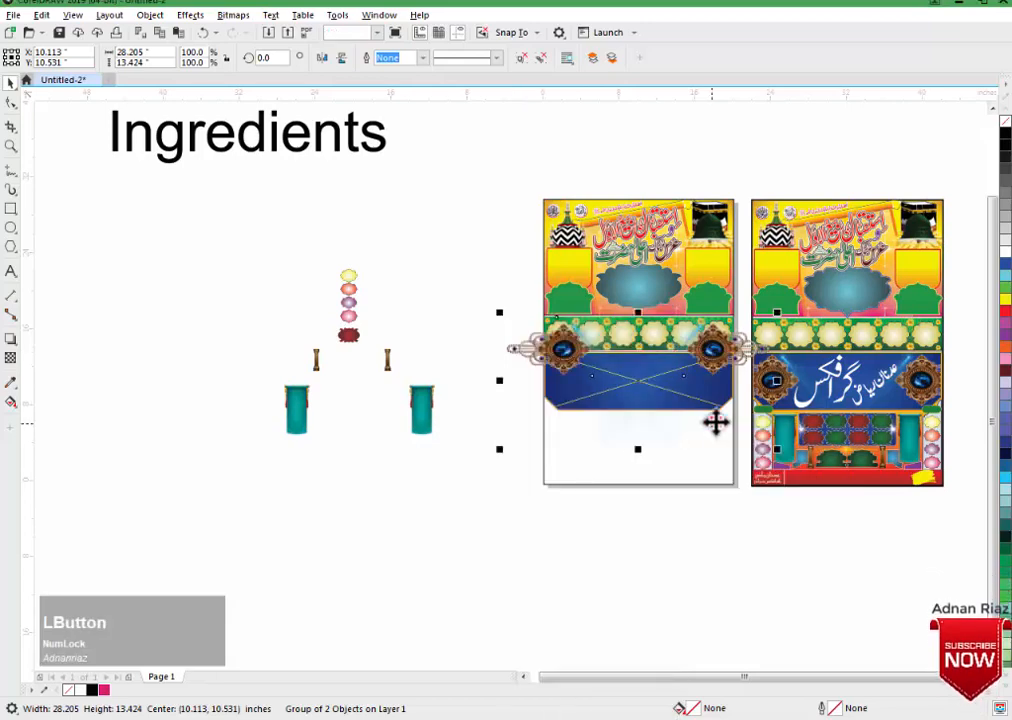
PowerClip the ornament and light-beam group inside the blue panel and shift it slightly left and up within the clip.
{"action": "mouse_move", "coordinate": [722, 368]}
{"action": "left_mouse_down"}
{"action": "mouse_move", "coordinate": [721, 389]}
{"action": "mouse_move", "coordinate": [715, 383]}
{"action": "left_mouse_up"}
{"action": "scroll", "coordinate": [715, 383], "scroll_direction": "up", "scroll_amount": 2}
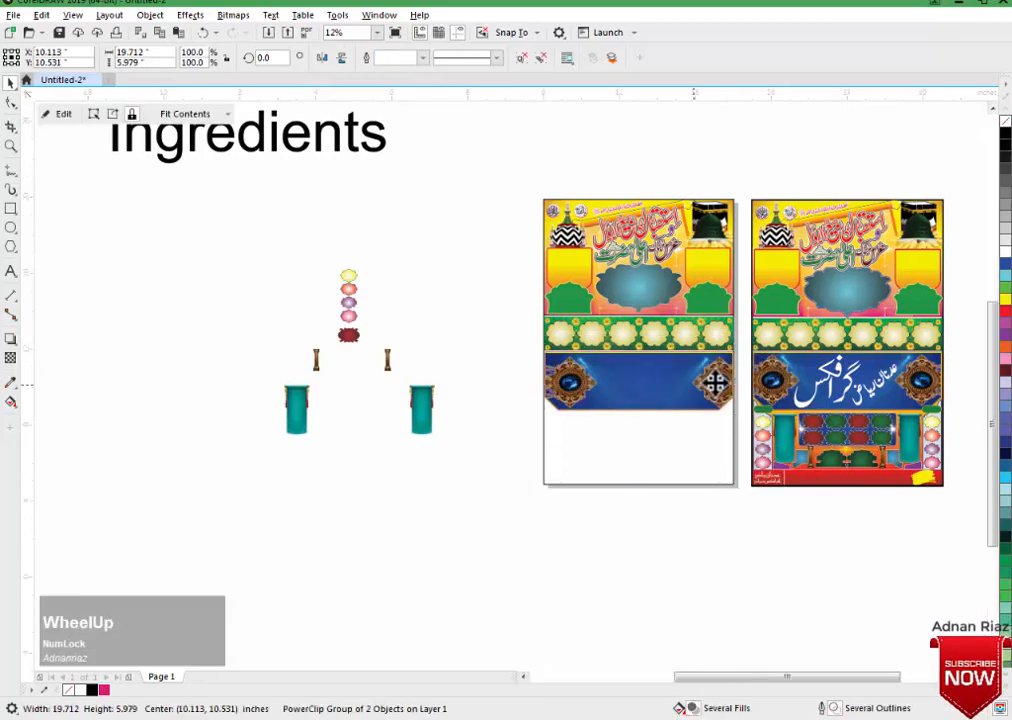
{"action": "middle_click", "coordinate": [714, 390]}
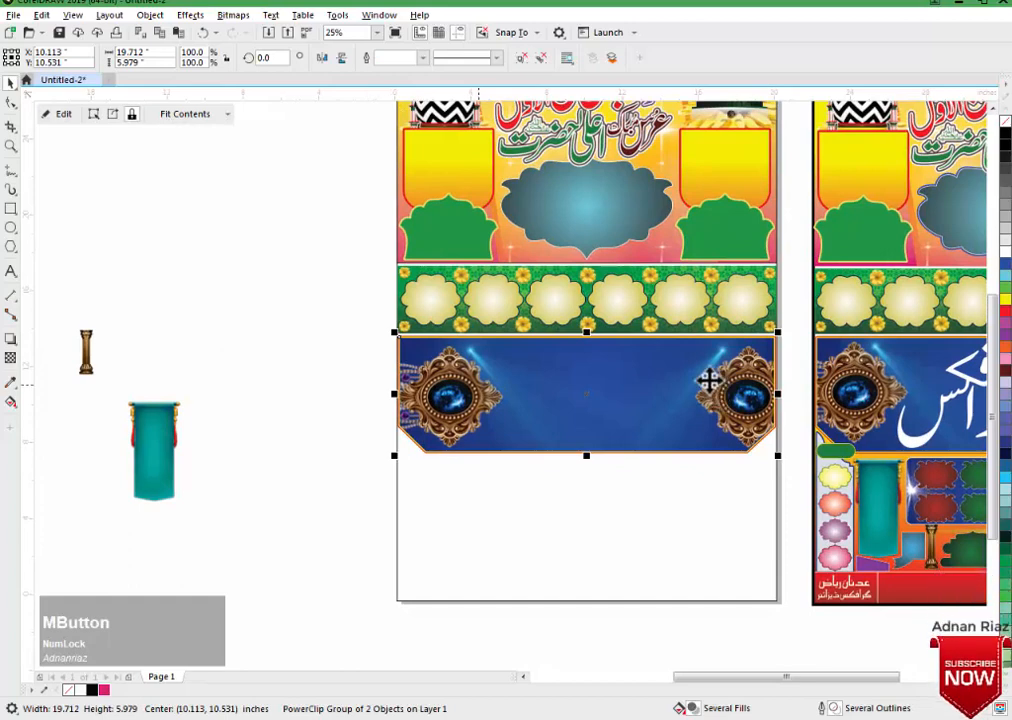
{"action": "left_click", "coordinate": [63, 113]}
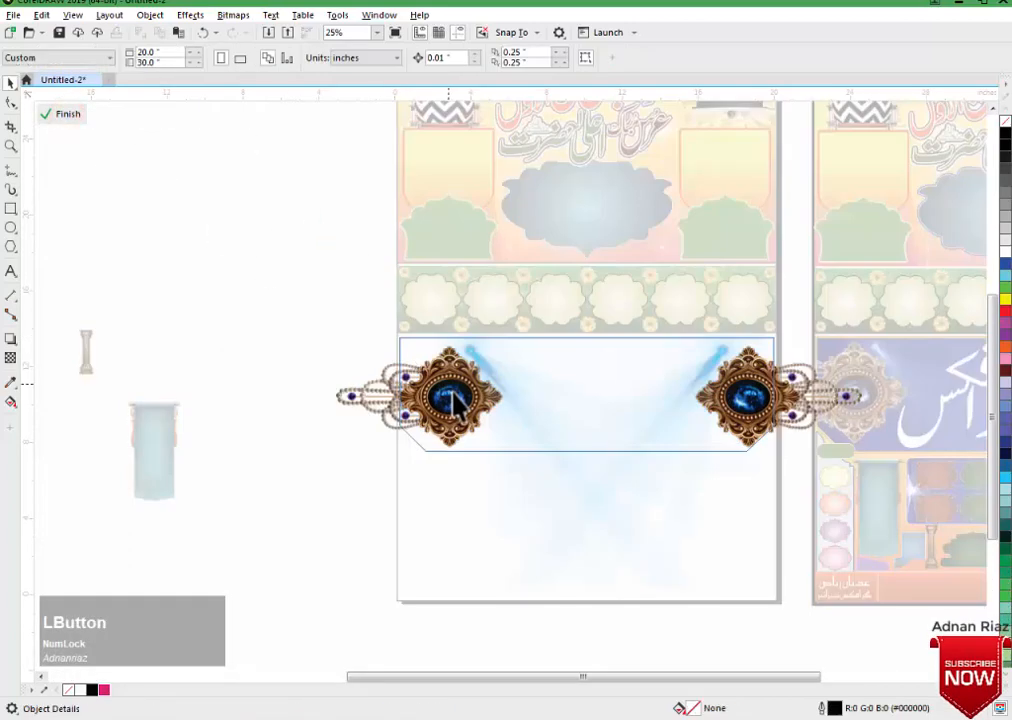
{"action": "left_click_drag", "start_coordinate": [452, 400], "coordinate": [446, 394]}
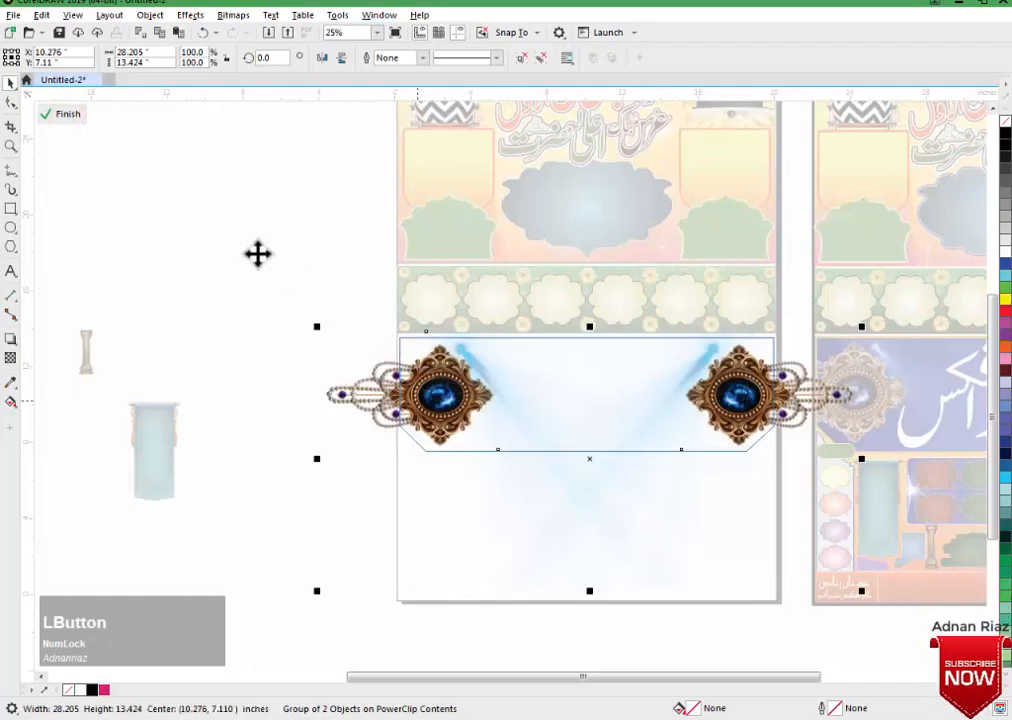
{"action": "left_click", "coordinate": [67, 114]}
{"action": "left_click", "coordinate": [316, 323]}
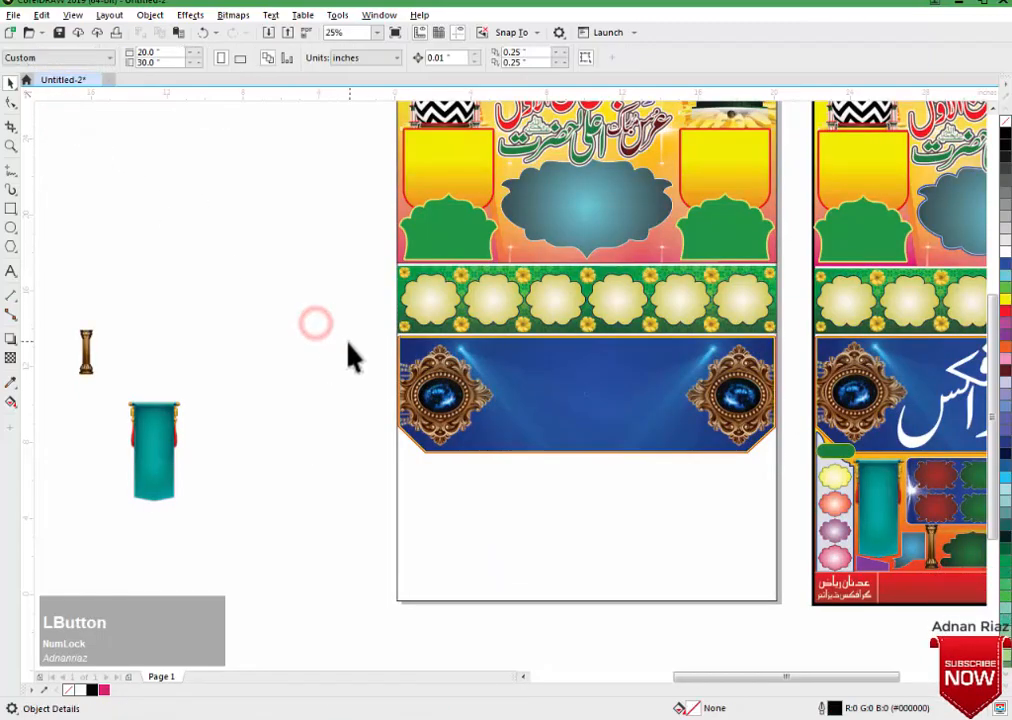
Sample the orange background colour beneath the finished sample's blue panel into the document palette.
{"action": "scroll", "coordinate": [350, 355], "scroll_direction": "down", "scroll_amount": 1}
{"action": "middle_click", "coordinate": [355, 355]}
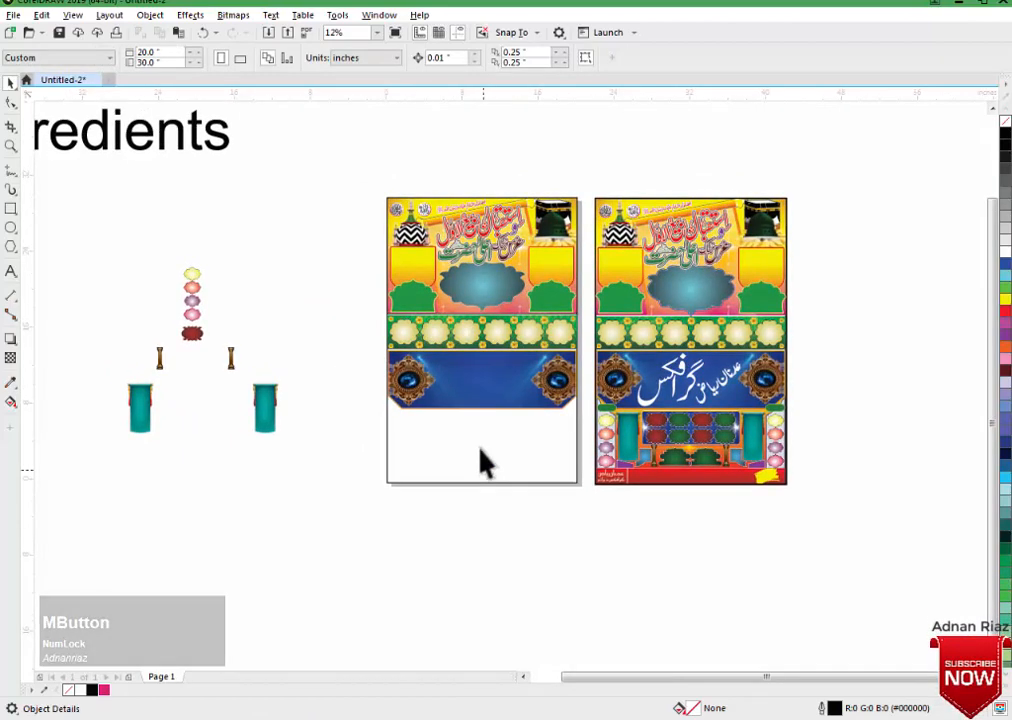
{"action": "key", "text": "F2"}
{"action": "left_click_drag", "start_coordinate": [357, 164], "coordinate": [505, 388]}
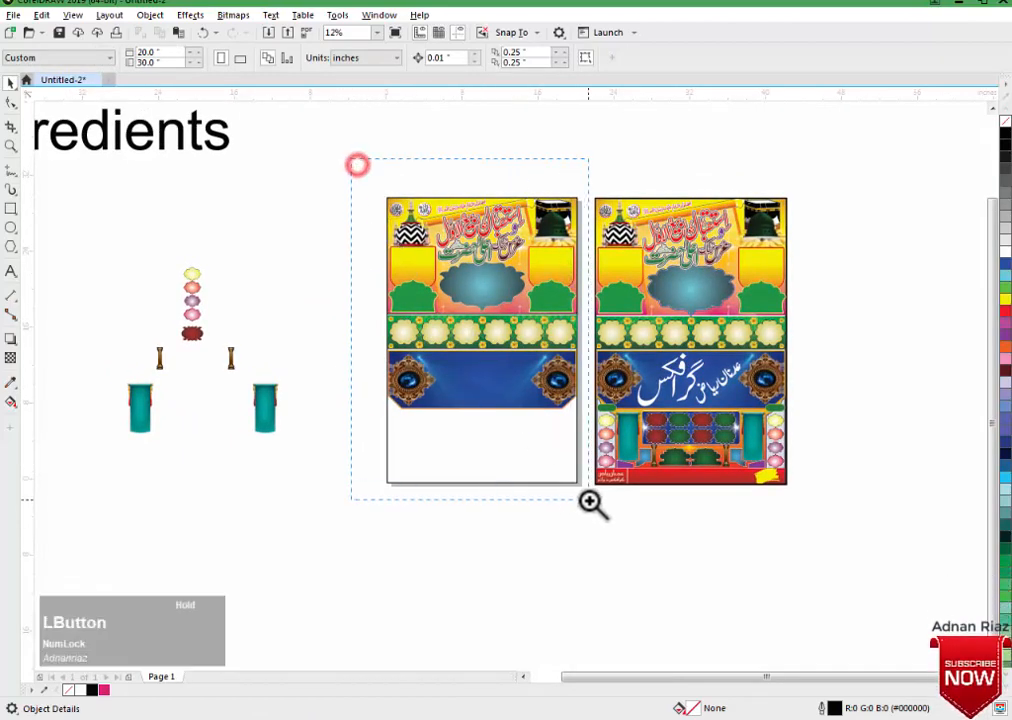
{"action": "mouse_move", "coordinate": [589, 500]}
{"action": "left_mouse_down"}
{"action": "mouse_move", "coordinate": [511, 444]}
{"action": "mouse_move", "coordinate": [596, 512]}
{"action": "mouse_move", "coordinate": [575, 501]}
{"action": "left_mouse_up"}
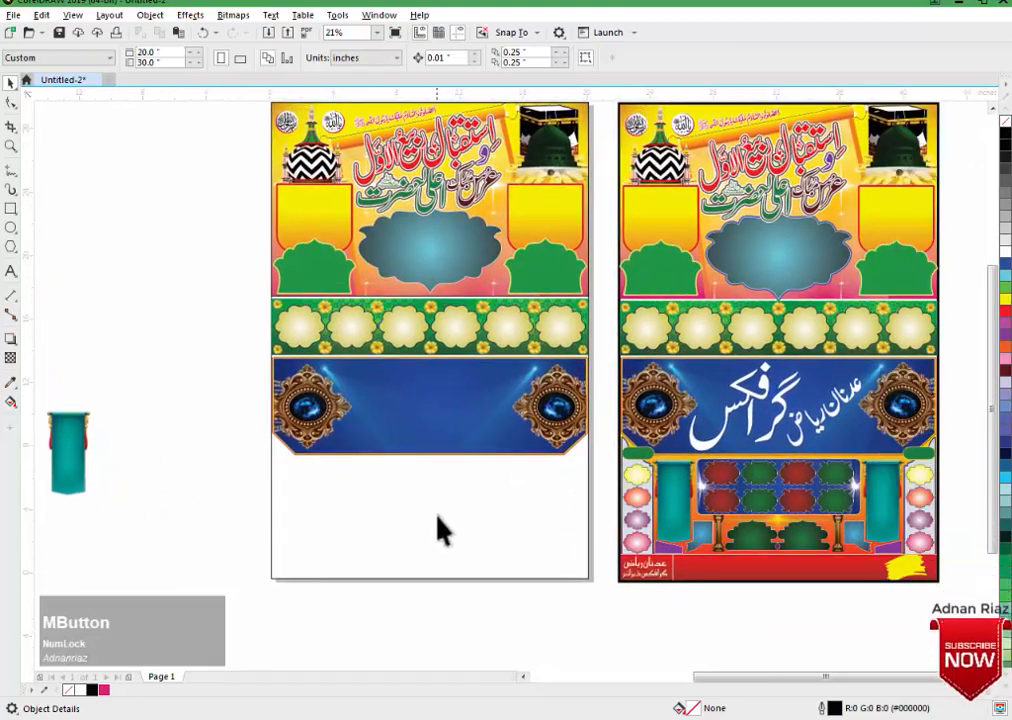
{"action": "left_click", "coordinate": [44, 690]}
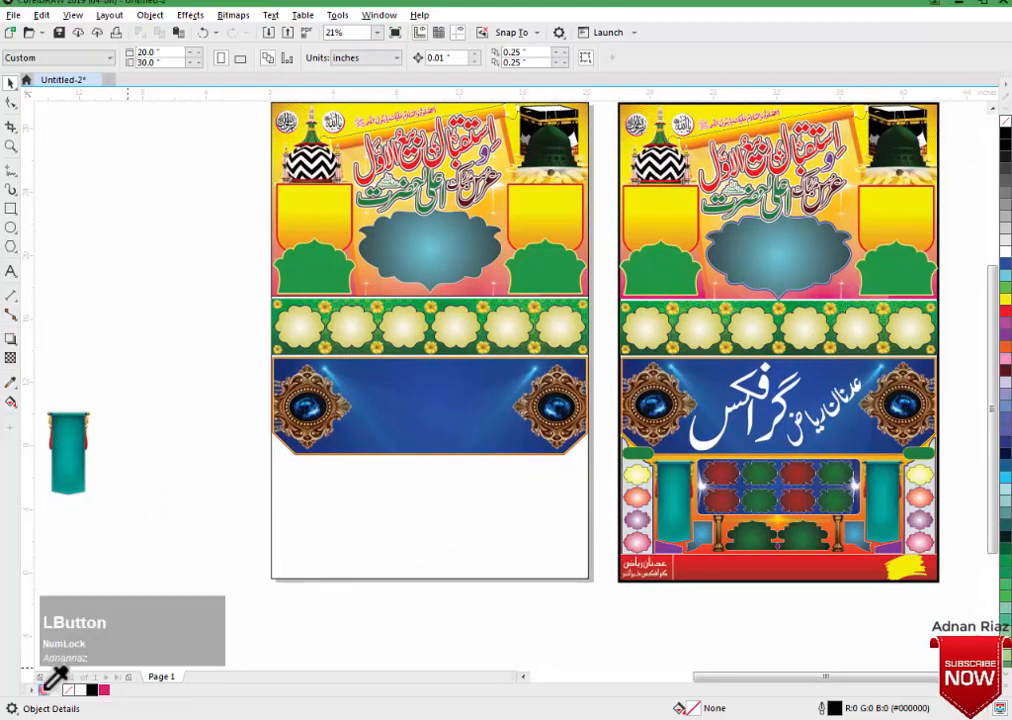
{"action": "left_click", "coordinate": [683, 458]}
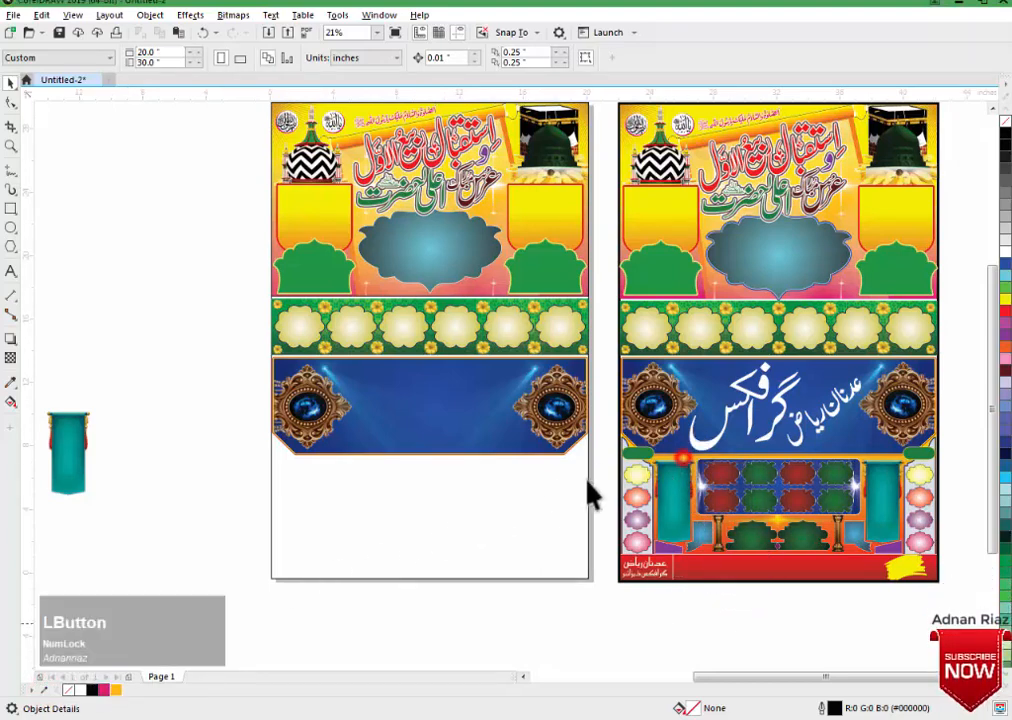
Give the poster's background rectangle a vertical fountain fill from white at the top to red at the bottom.
{"action": "left_click", "coordinate": [385, 540]}
{"action": "key", "text": "g"}
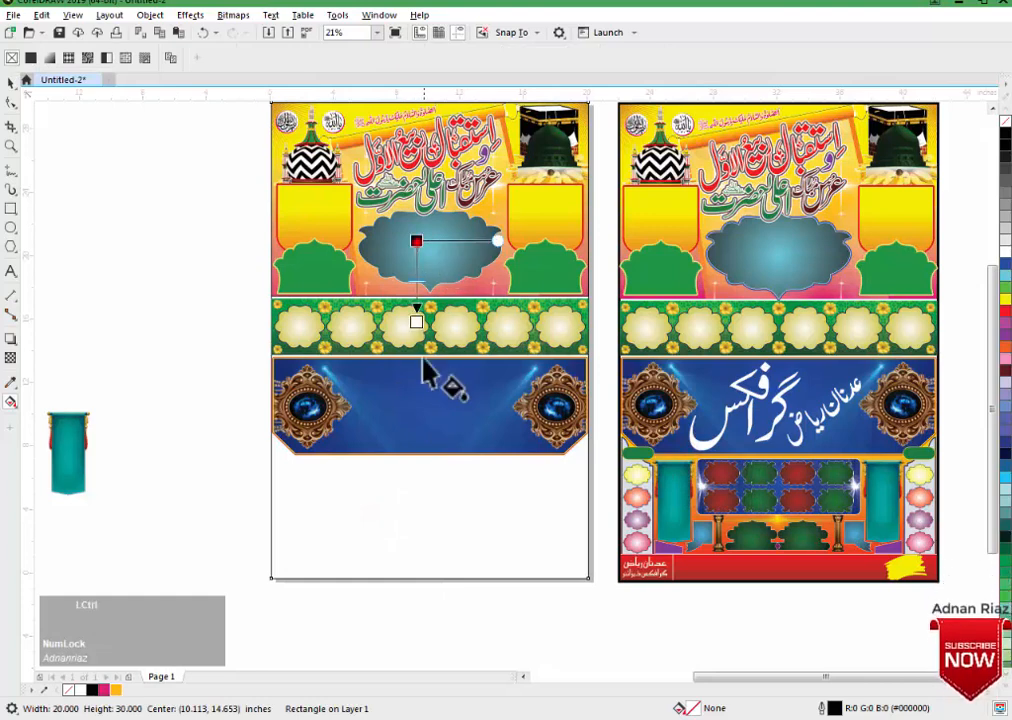
{"action": "left_click_drag", "start_coordinate": [424, 358], "coordinate": [421, 563]}
{"action": "left_click", "coordinate": [416, 241]}
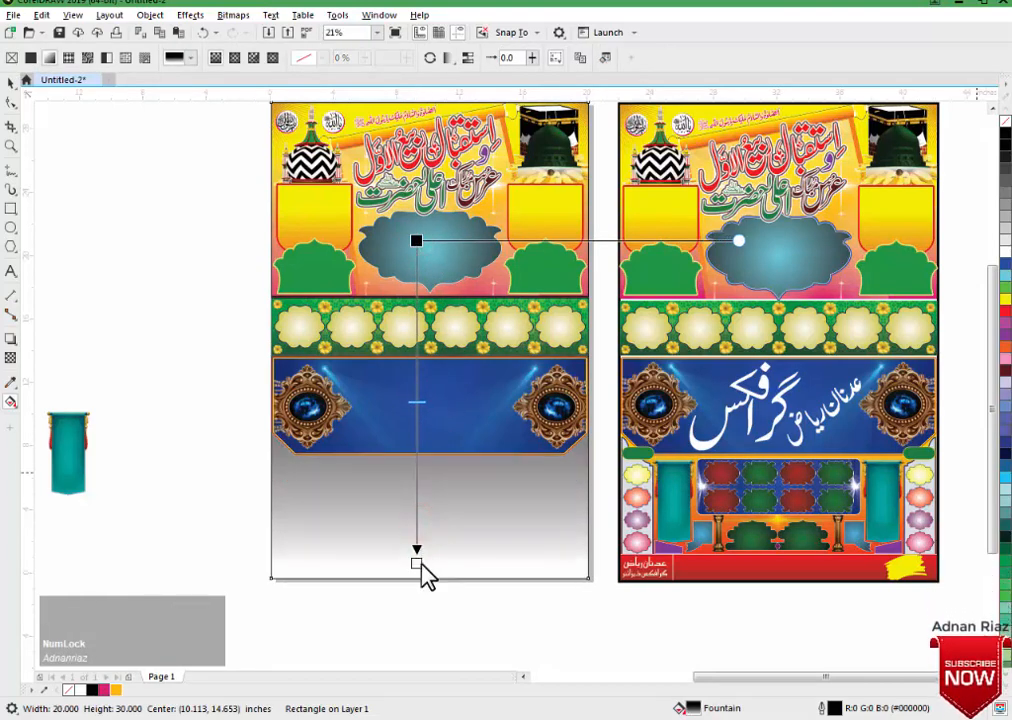
{"action": "left_click_drag", "start_coordinate": [1005, 311], "coordinate": [398, 583]}
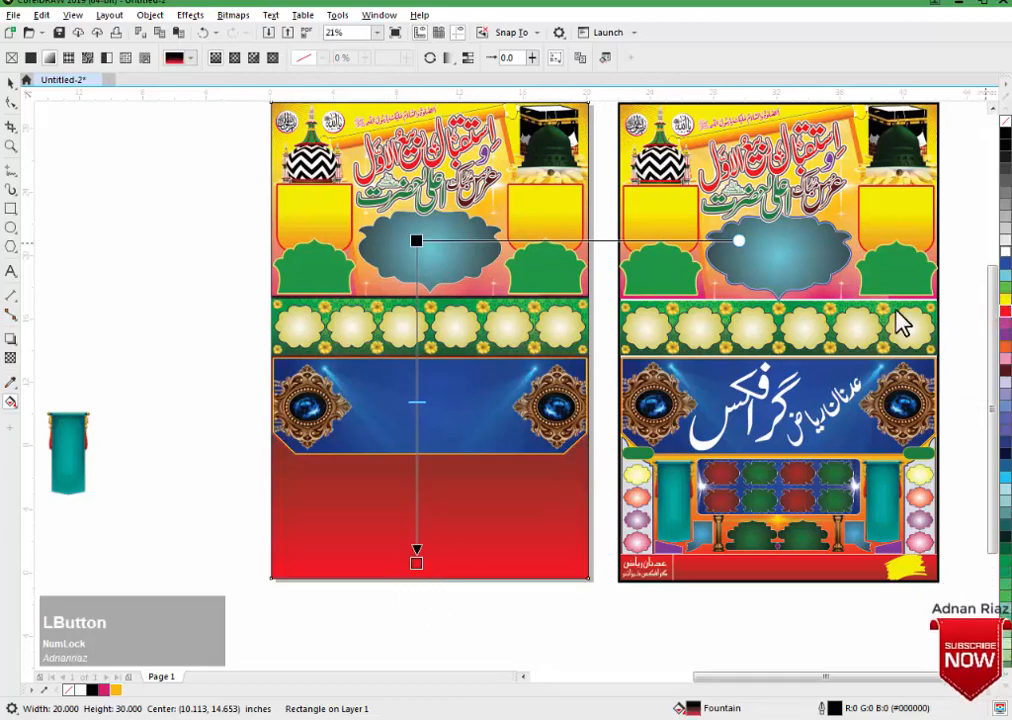
{"action": "left_click_drag", "start_coordinate": [1005, 250], "coordinate": [417, 243]}
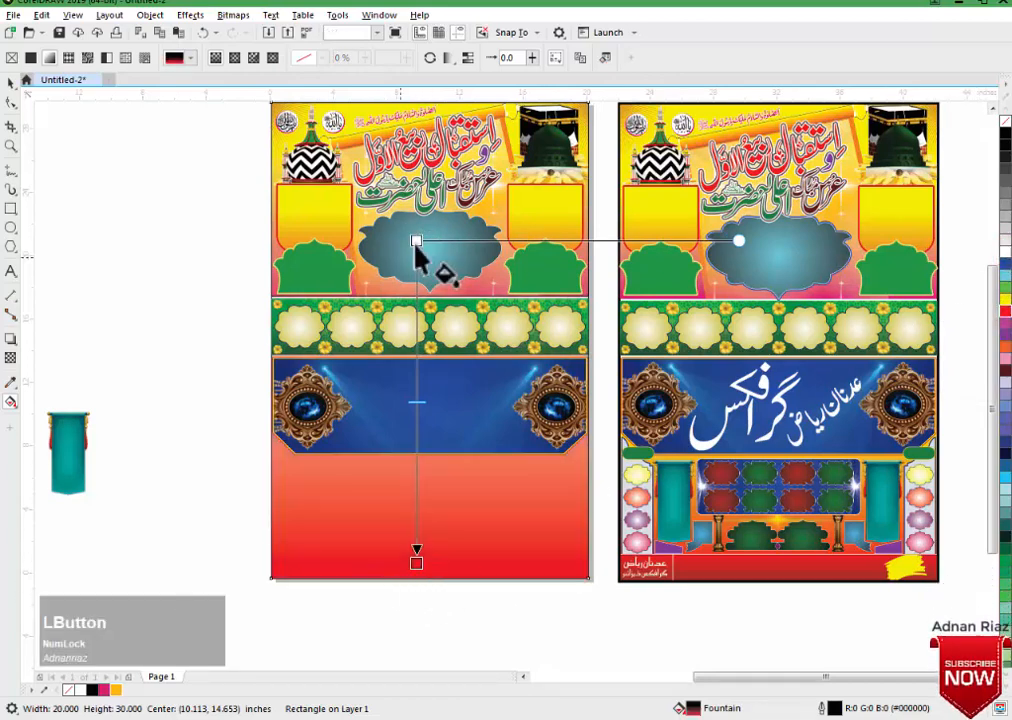
Add the sampled orange to the background gradient at 58% and lower the white start to the blue panel's upper edge.
{"action": "left_click_drag", "start_coordinate": [106, 690], "coordinate": [416, 357]}
{"action": "left_click", "coordinate": [414, 358], "text": "ctrl"}
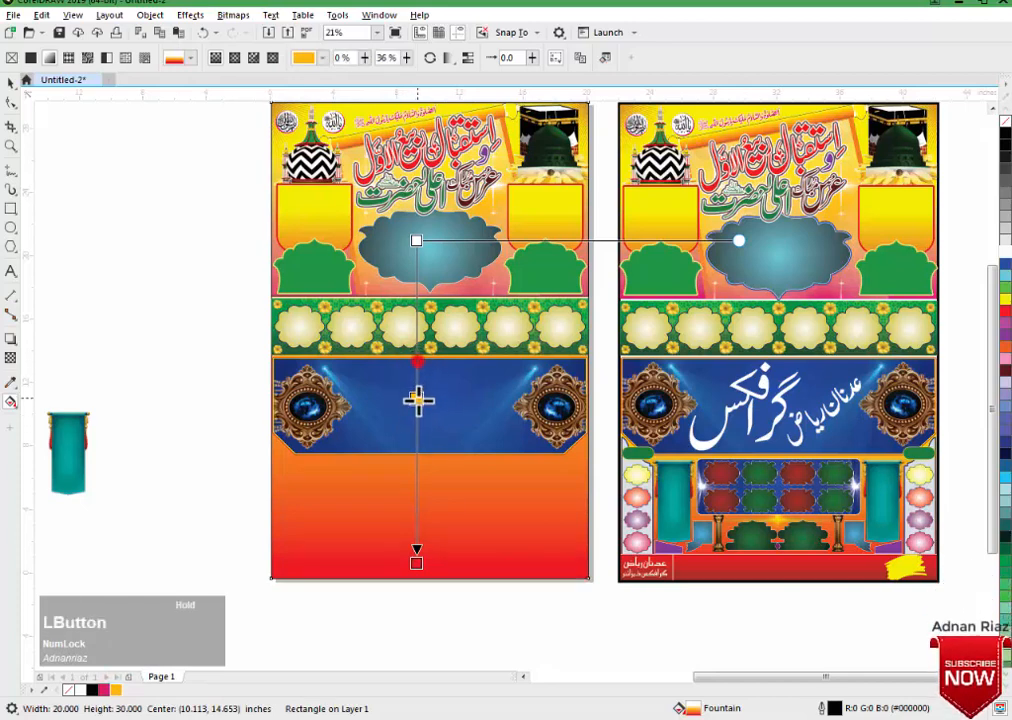
{"action": "left_click_drag", "start_coordinate": [418, 400], "coordinate": [416, 428]}
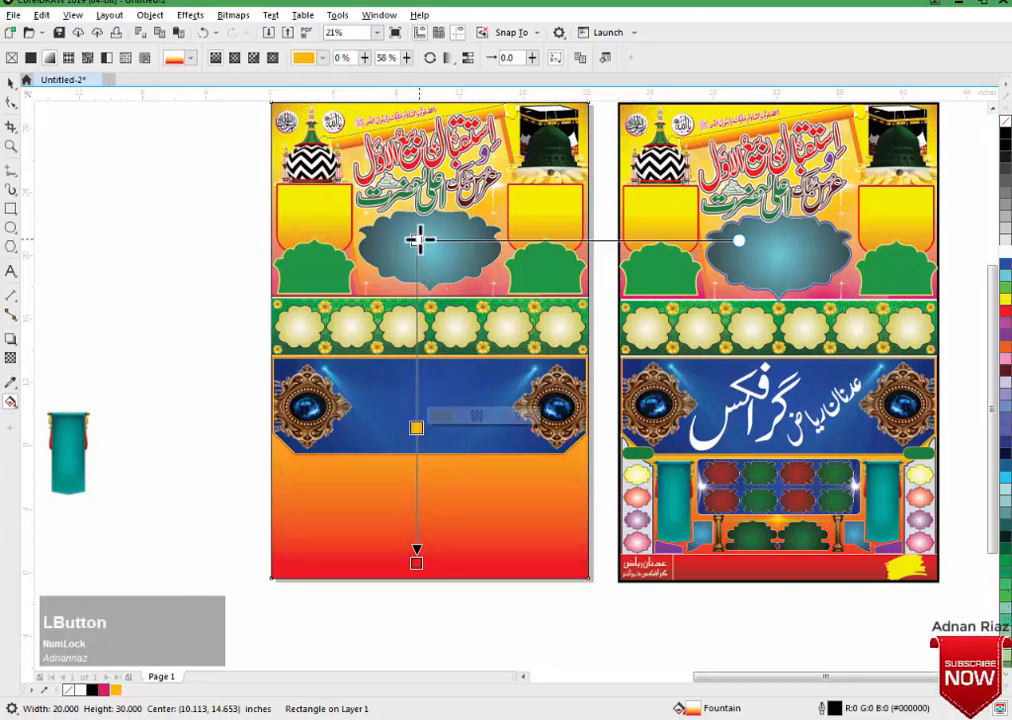
{"action": "left_click_drag", "start_coordinate": [418, 240], "coordinate": [416, 345]}
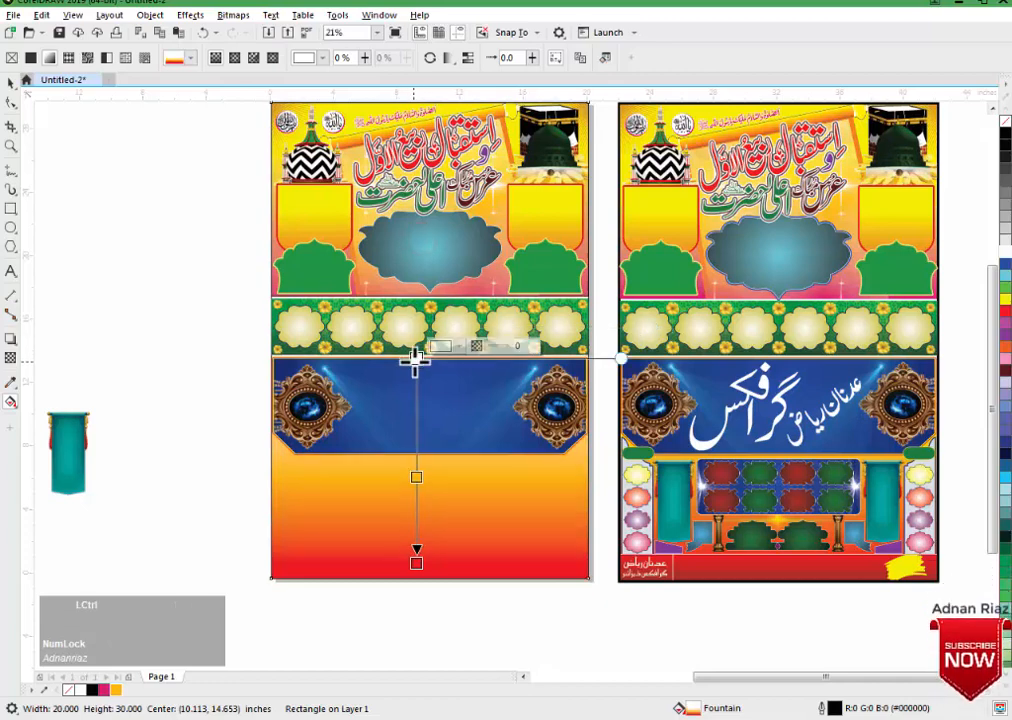
{"action": "left_click", "coordinate": [11, 82]}
{"action": "left_click", "coordinate": [138, 246]}
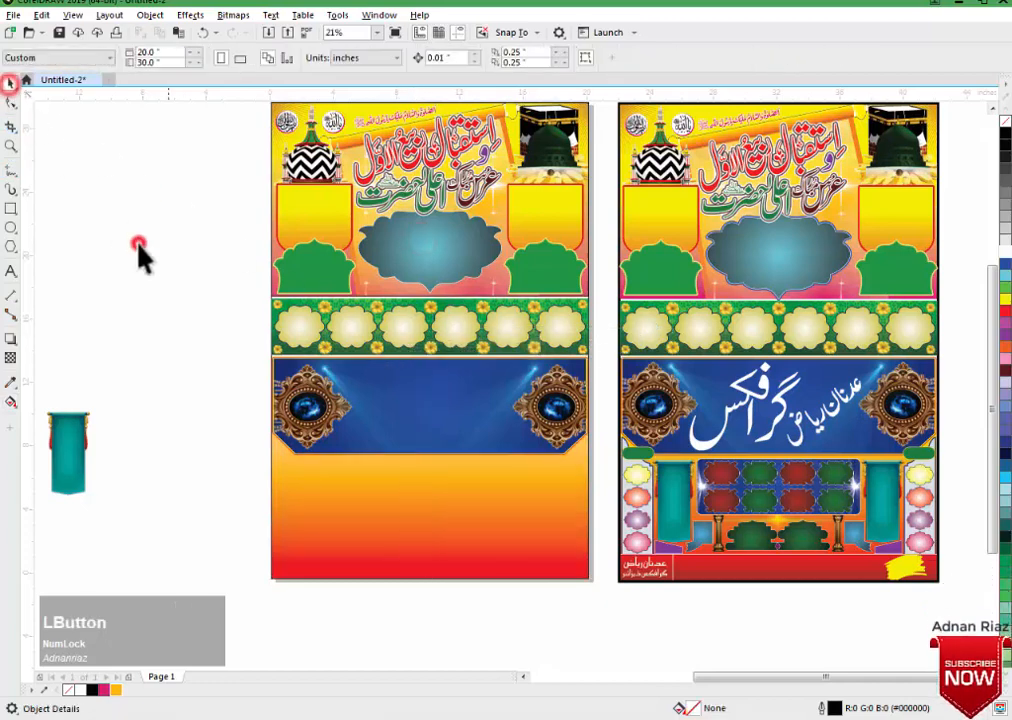
Copy the grouped pair of light grey side panels from inside the finished sample's PowerClip.
{"action": "middle_click", "coordinate": [155, 415]}
{"action": "middle_click", "coordinate": [157, 415]}
{"action": "middle_click", "coordinate": [149, 406]}
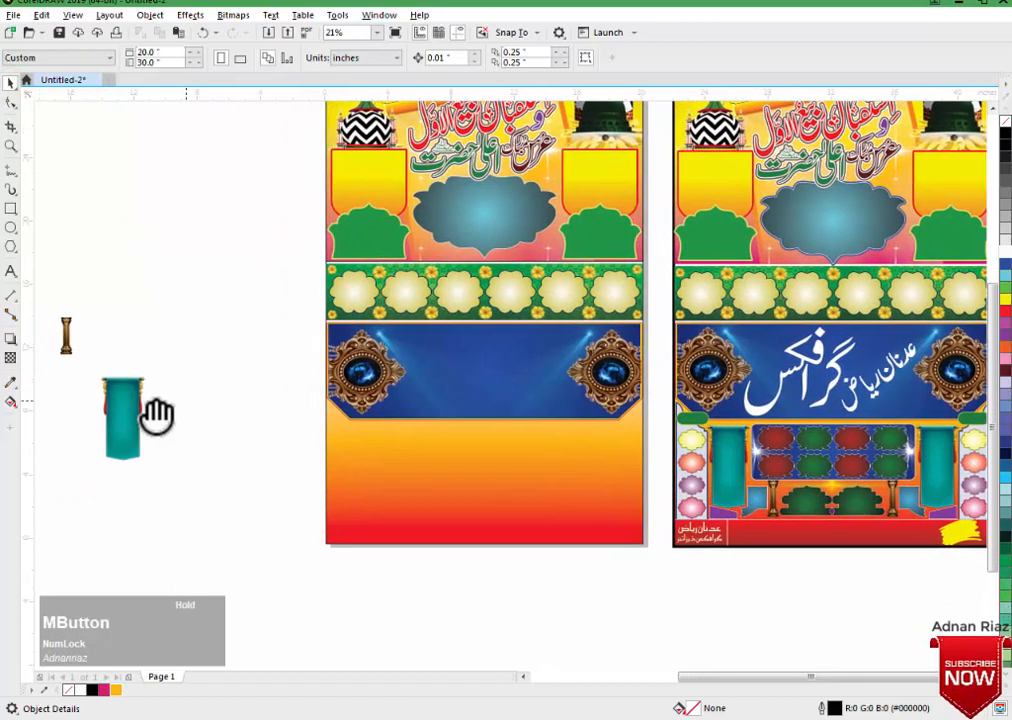
{"action": "left_click", "coordinate": [679, 430]}
{"action": "left_click", "coordinate": [690, 414]}
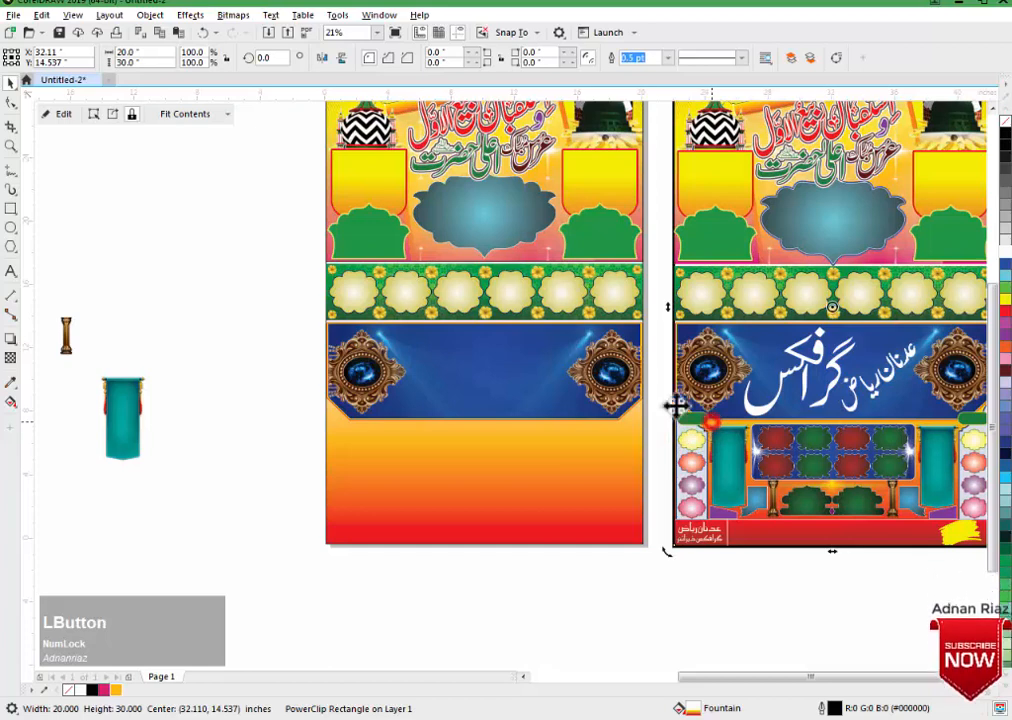
{"action": "left_click", "coordinate": [60, 114]}
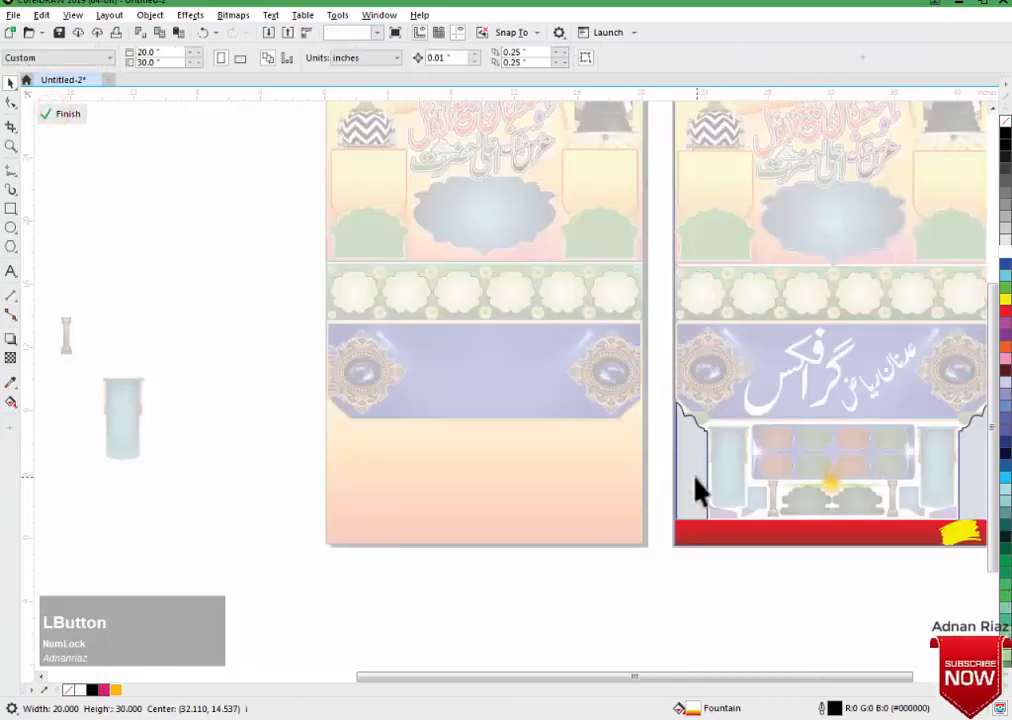
{"action": "left_click", "coordinate": [697, 490], "text": "ctrl"}
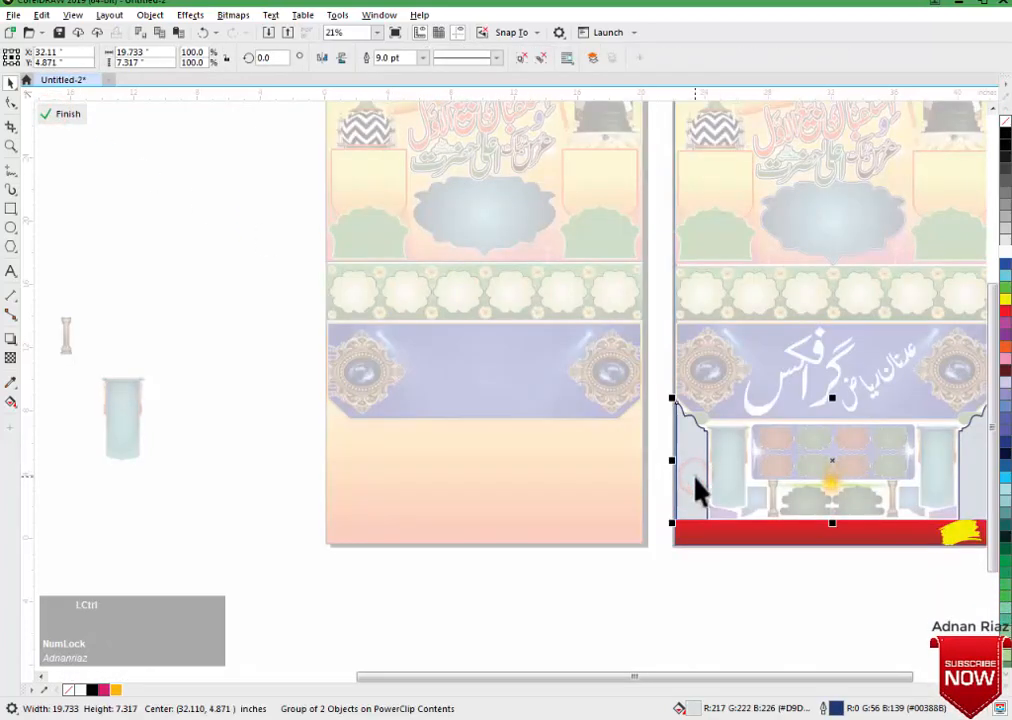
{"action": "left_click", "coordinate": [74, 113]}
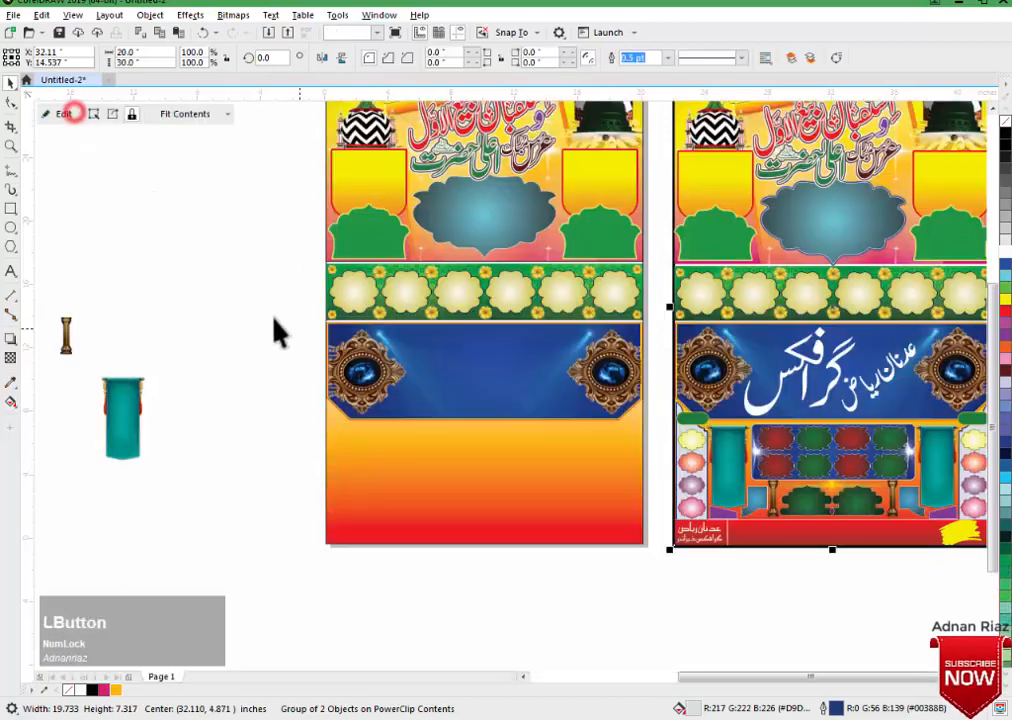
Paste the grey side panels outside the PowerClip and centre them horizontally on the poster background.
{"action": "left_click", "coordinate": [285, 332]}
{"action": "key", "text": "ctrl+v"}
{"action": "left_click", "coordinate": [436, 457], "text": "shift"}
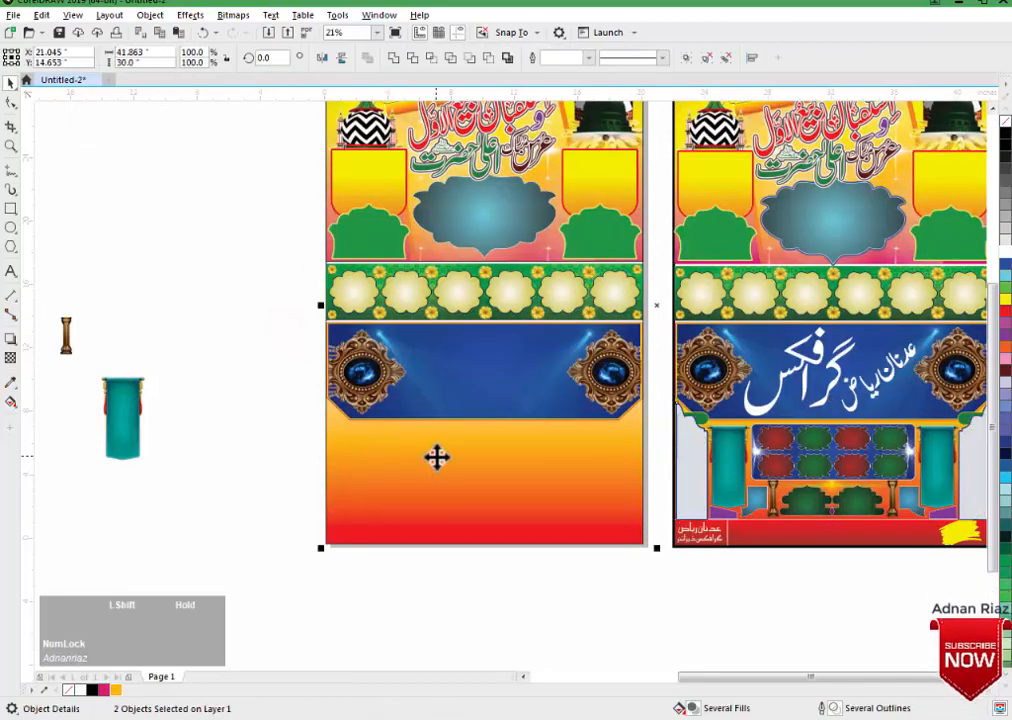
{"action": "key", "text": "c"}
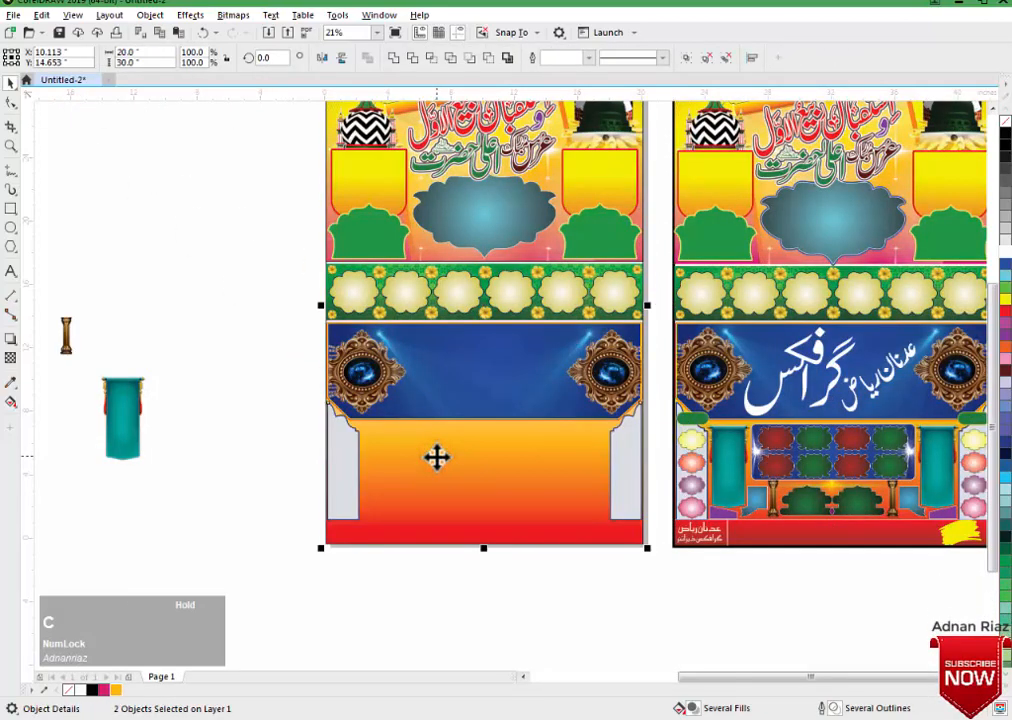
{"action": "left_click", "coordinate": [268, 464]}
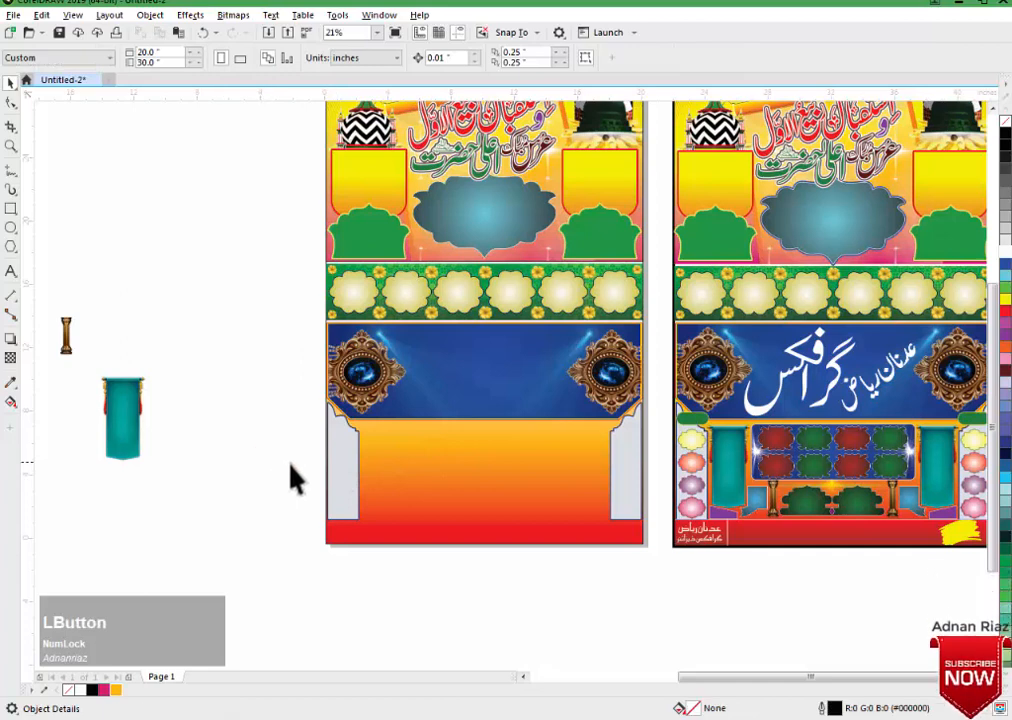
Copy the green rounded bar from the finished sample onto the top of the poster's left grey side panel.
{"action": "left_click_drag", "start_coordinate": [626, 440], "coordinate": [346, 426]}
{"action": "left_click", "coordinate": [265, 427]}
{"action": "scroll", "coordinate": [298, 418], "scroll_direction": "up", "scroll_amount": 2}
{"action": "middle_click", "coordinate": [298, 418]}
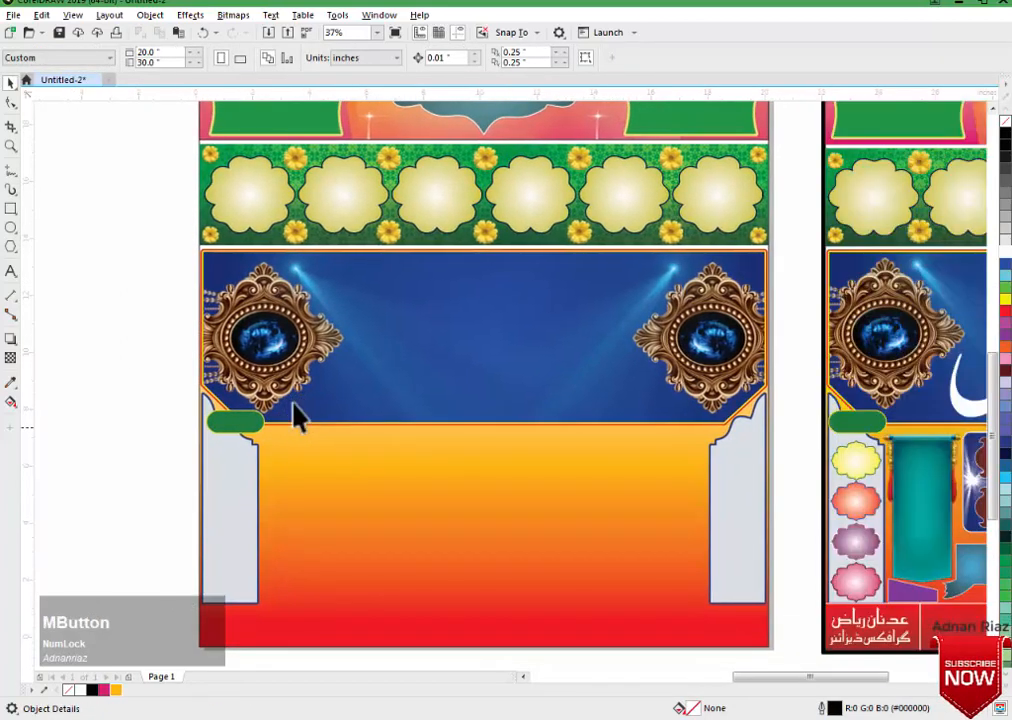
Copy the green rounded bar horizontally onto the top of the poster's right grey side panel.
{"action": "left_click_drag", "start_coordinate": [298, 418], "coordinate": [748, 455]}
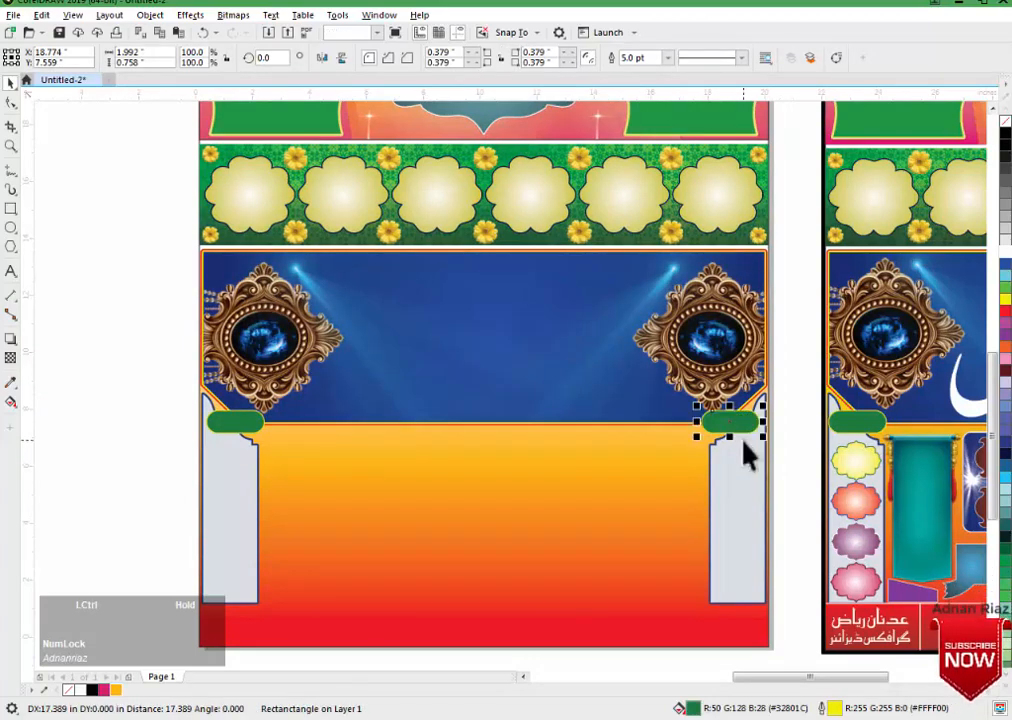
{"action": "scroll", "coordinate": [603, 447], "scroll_direction": "down", "scroll_amount": 3}
{"action": "middle_click", "coordinate": [429, 440]}
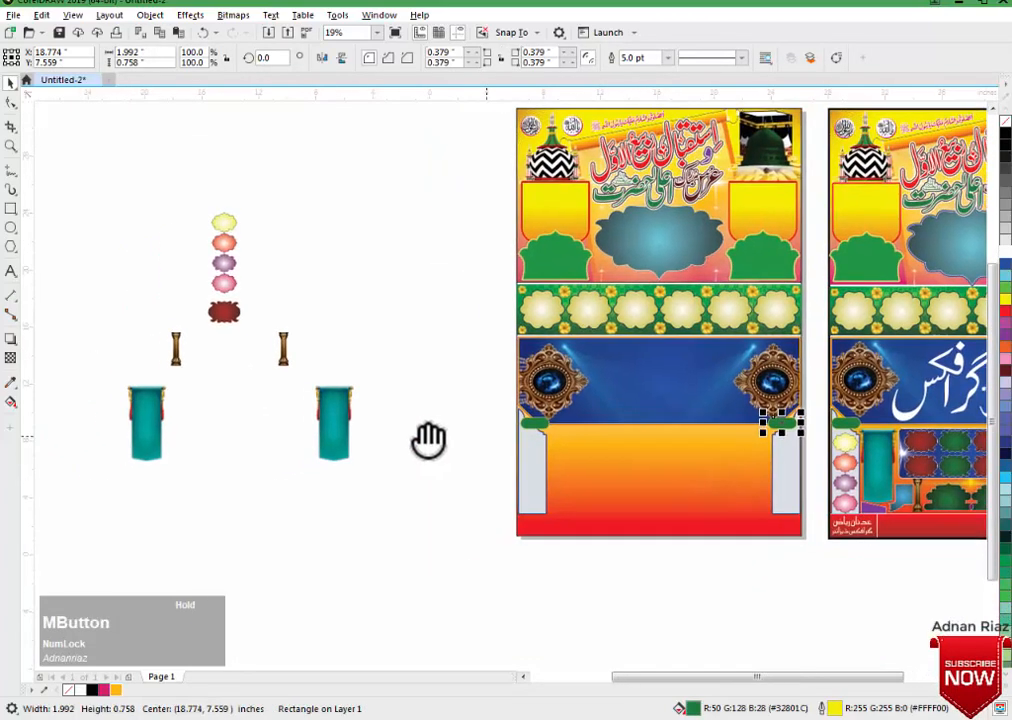
{"action": "left_click", "coordinate": [418, 435]}
{"action": "left_click_drag", "start_coordinate": [255, 212], "coordinate": [194, 309]}
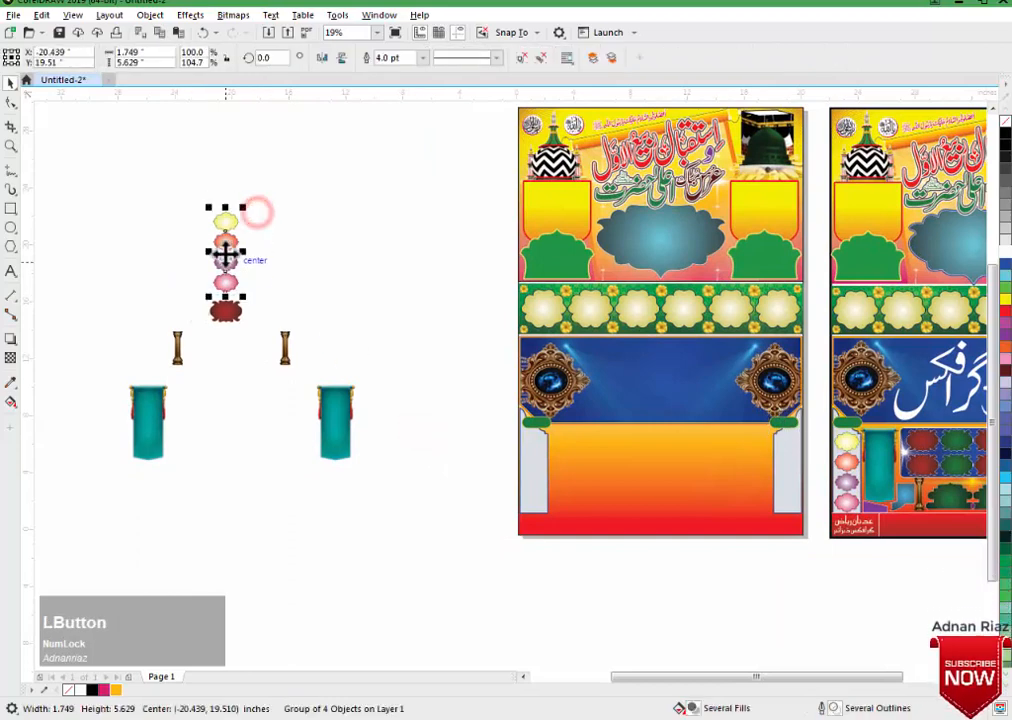
{"action": "left_click_drag", "start_coordinate": [225, 252], "coordinate": [535, 478]}
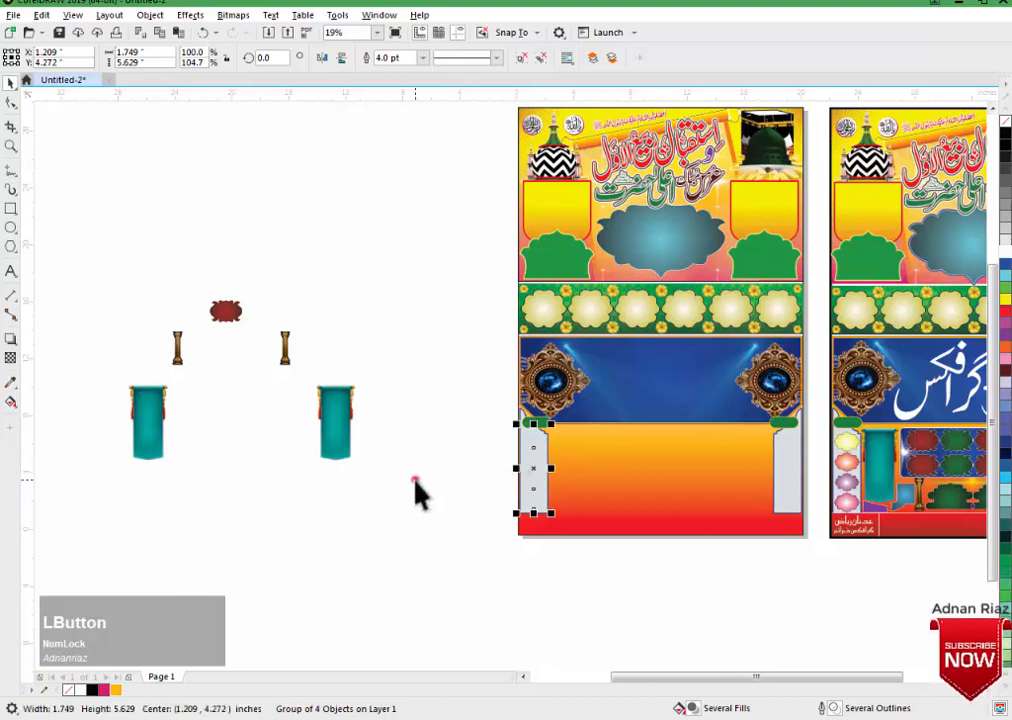
{"action": "left_click", "coordinate": [417, 484]}
{"action": "key", "text": "ctrl+z"}
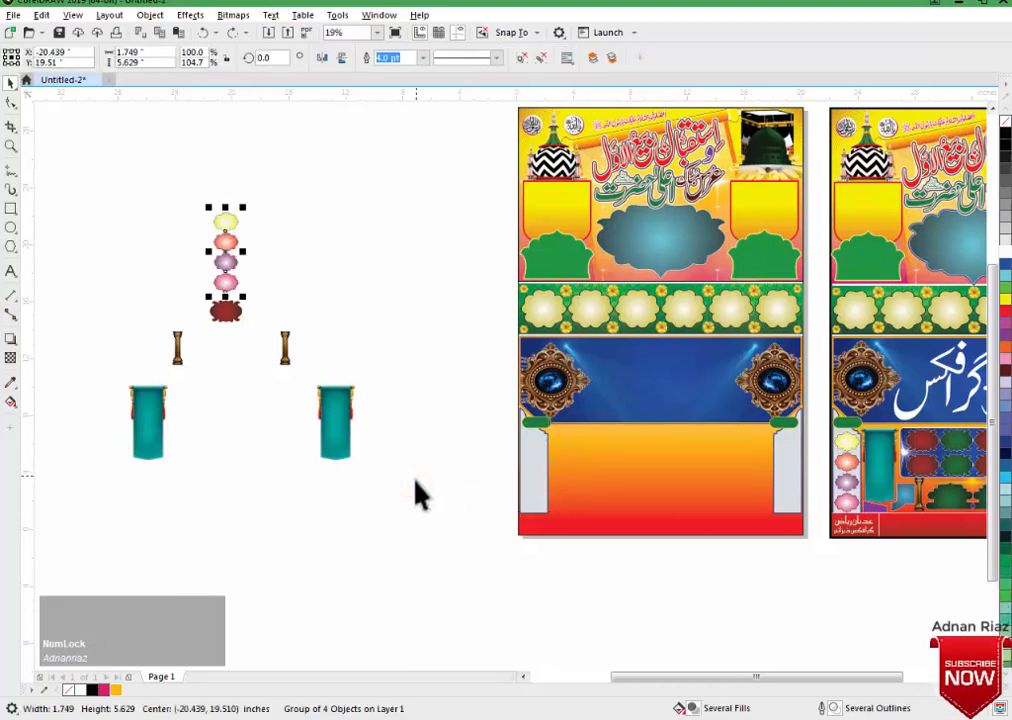
Bring the column of four coloured scalloped badges to the front and place it on the poster's left grey side panel.
{"action": "key", "text": "Page_Up"}
{"action": "left_click", "coordinate": [541, 488]}
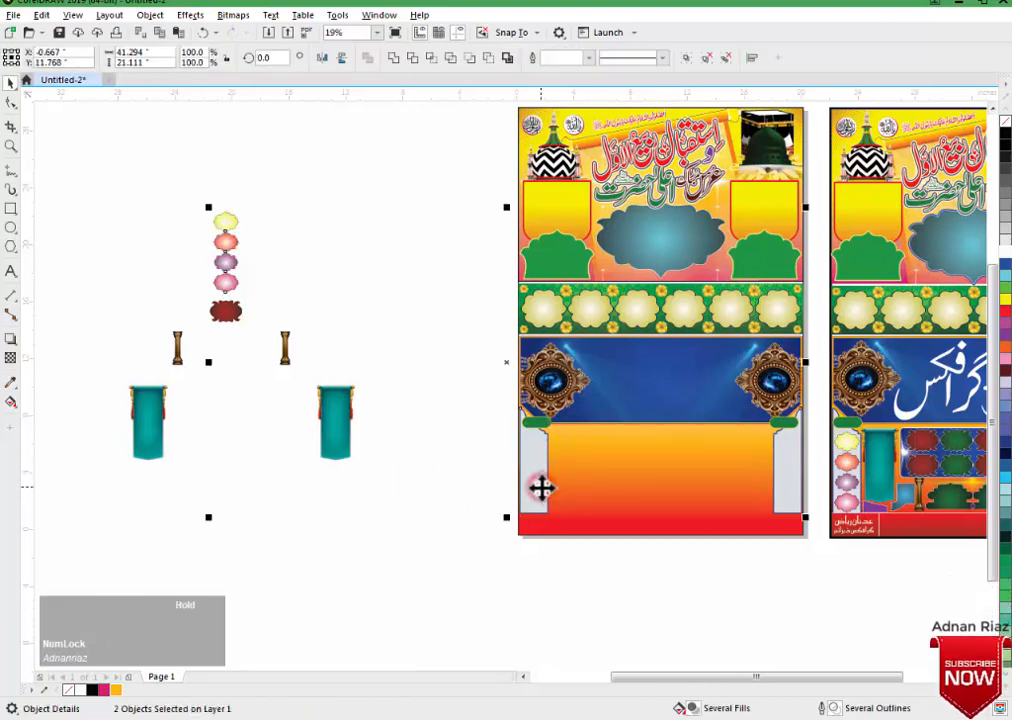
{"action": "left_click", "coordinate": [536, 490], "text": "shift"}
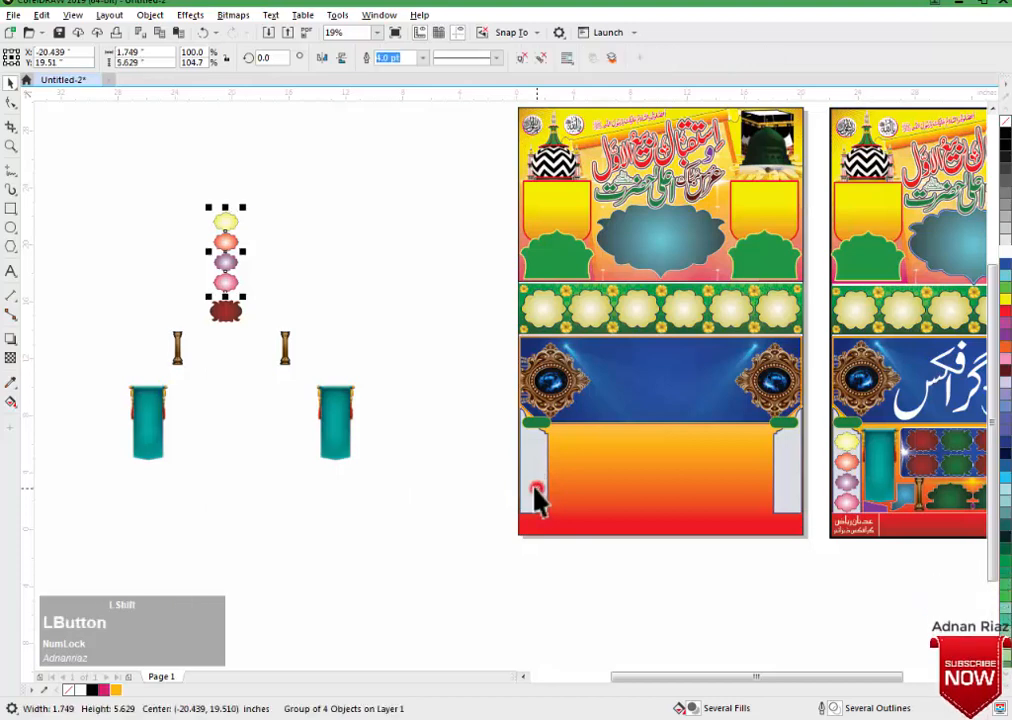
{"action": "left_click_drag", "start_coordinate": [228, 270], "coordinate": [535, 487]}
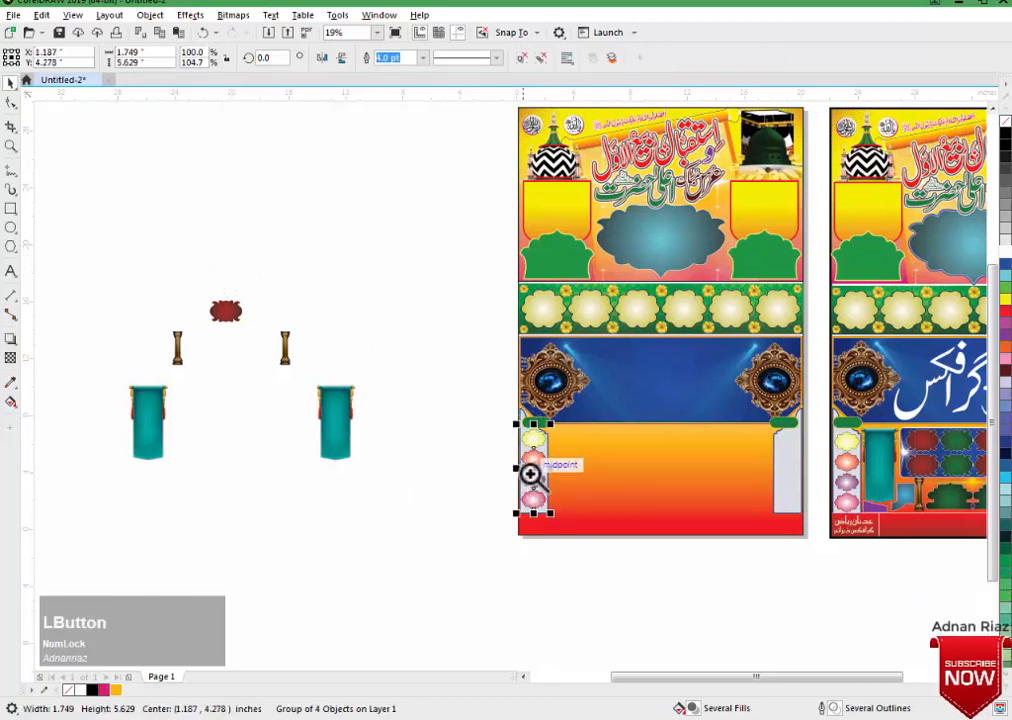
Shrink the badge column to about 1.63 by 5.25 inches and align it inside the left grey panel.
{"action": "left_click_drag", "start_coordinate": [430, 335], "coordinate": [808, 534]}
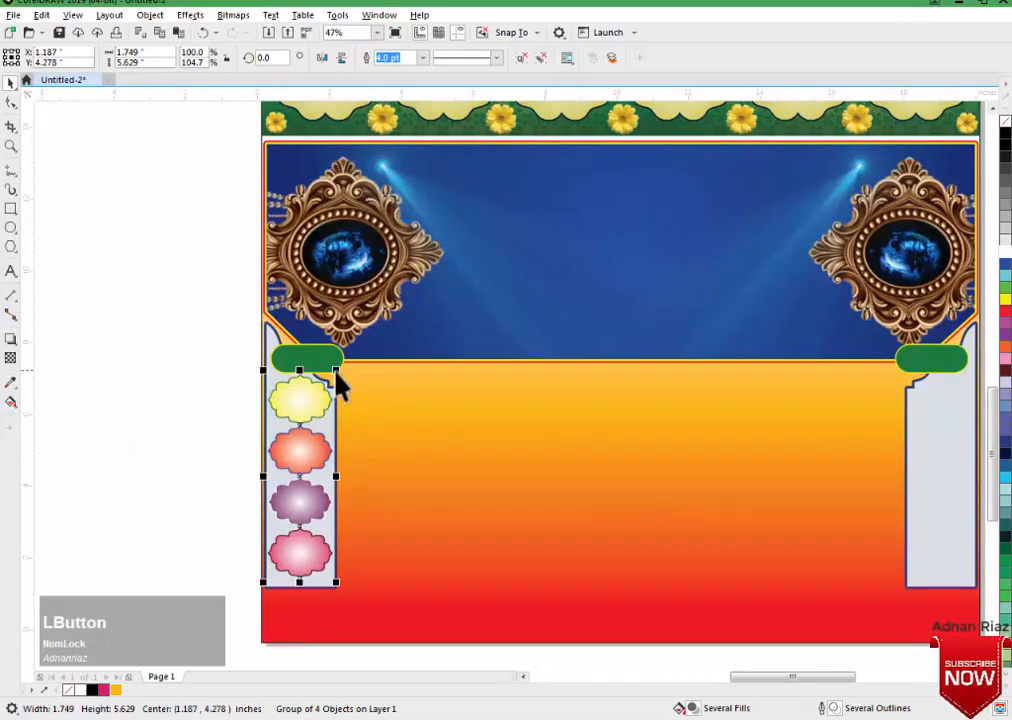
{"action": "left_click_drag", "start_coordinate": [336, 371], "coordinate": [332, 377]}
{"action": "left_click", "coordinate": [334, 429], "text": "shift"}
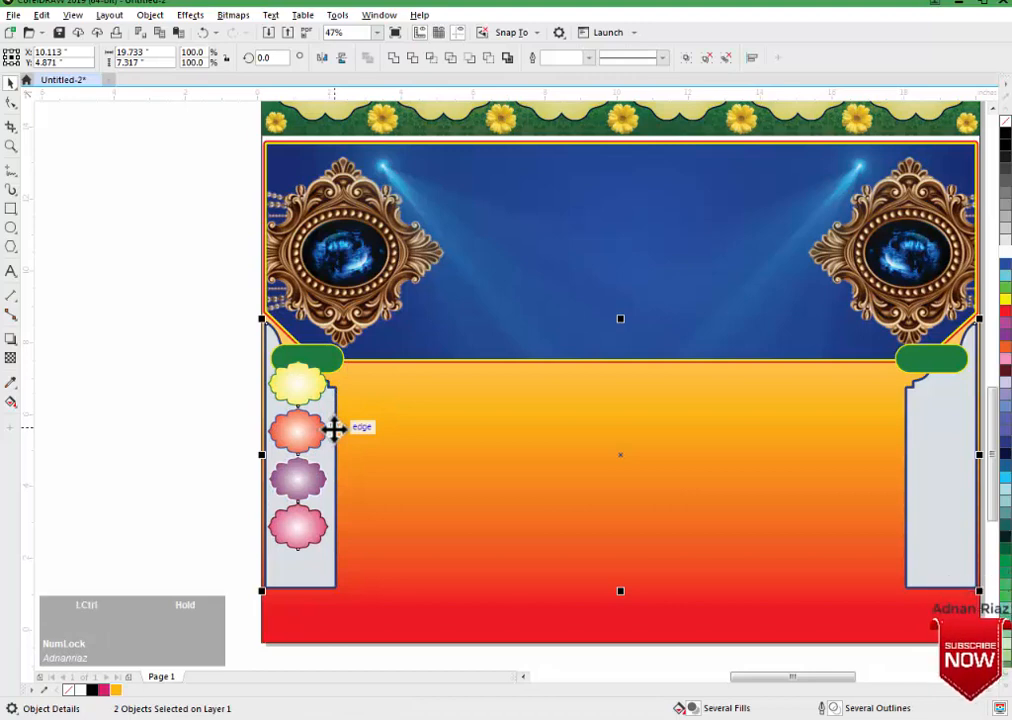
{"action": "left_click", "coordinate": [160, 430]}
Copy the fitted column of four badges onto the right grey side panel.
{"action": "left_click_drag", "start_coordinate": [303, 463], "coordinate": [791, 430]}
{"action": "right_click", "coordinate": [791, 430]}
{"action": "scroll", "coordinate": [560, 445], "scroll_direction": "down", "scroll_amount": 3}
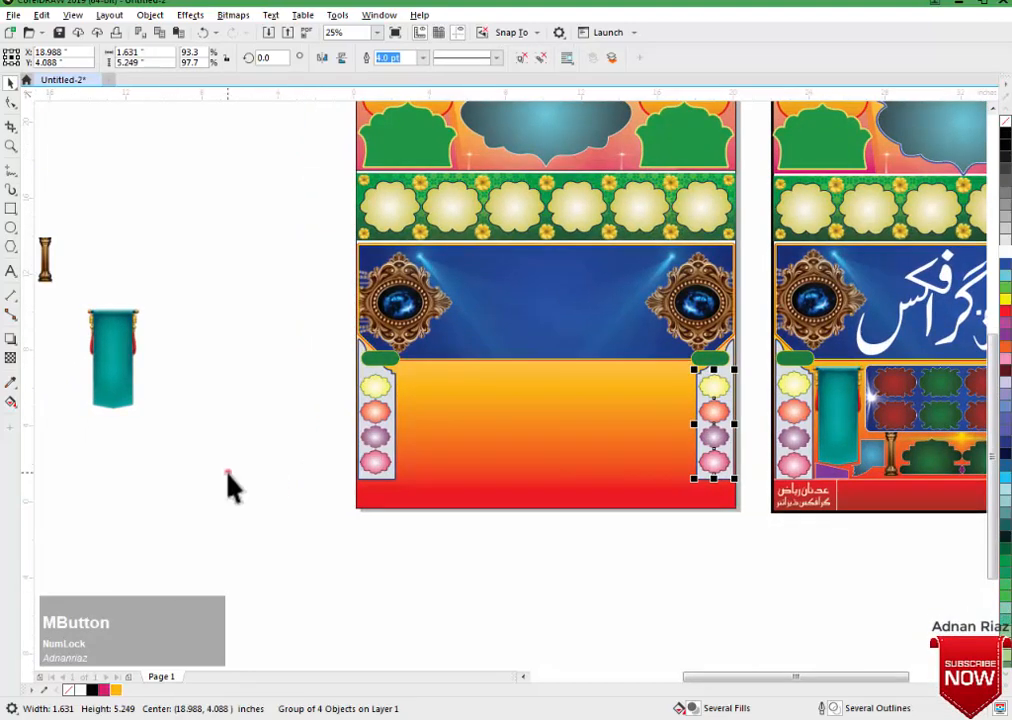
{"action": "left_click", "coordinate": [228, 472]}
Draw a rectangle 20 inches wide and about 1.4 inches high along the poster's bottom edge, below the grey panels.
{"action": "scroll", "coordinate": [228, 473], "scroll_direction": "up", "scroll_amount": 1}
{"action": "left_click_drag", "start_coordinate": [361, 450], "coordinate": [205, 470]}
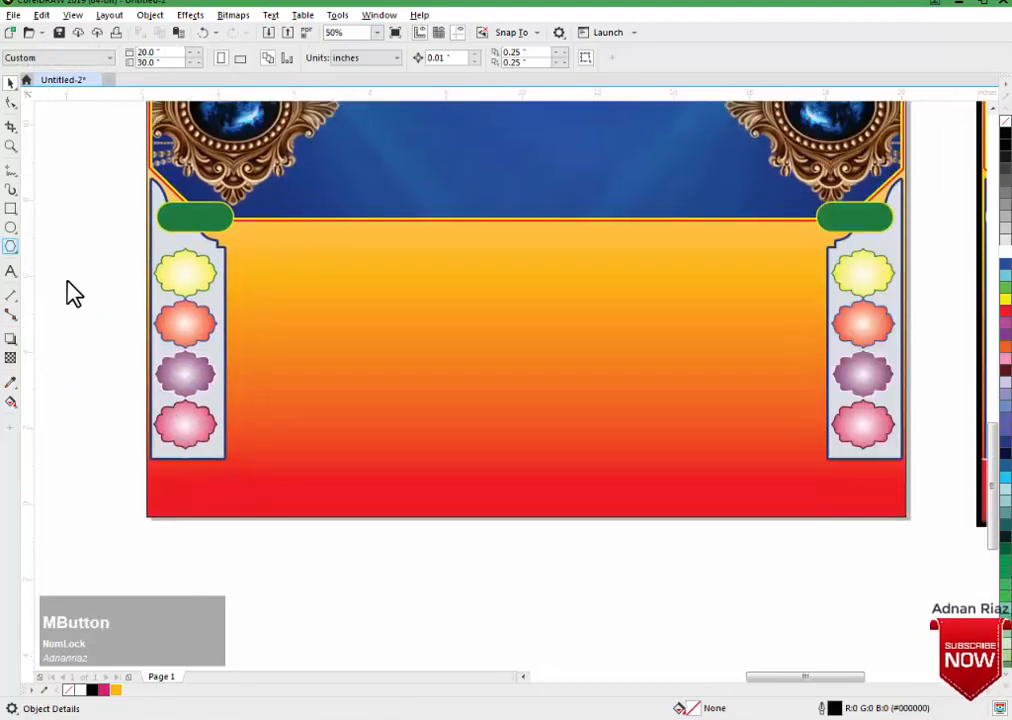
{"action": "left_click", "coordinate": [10, 208]}
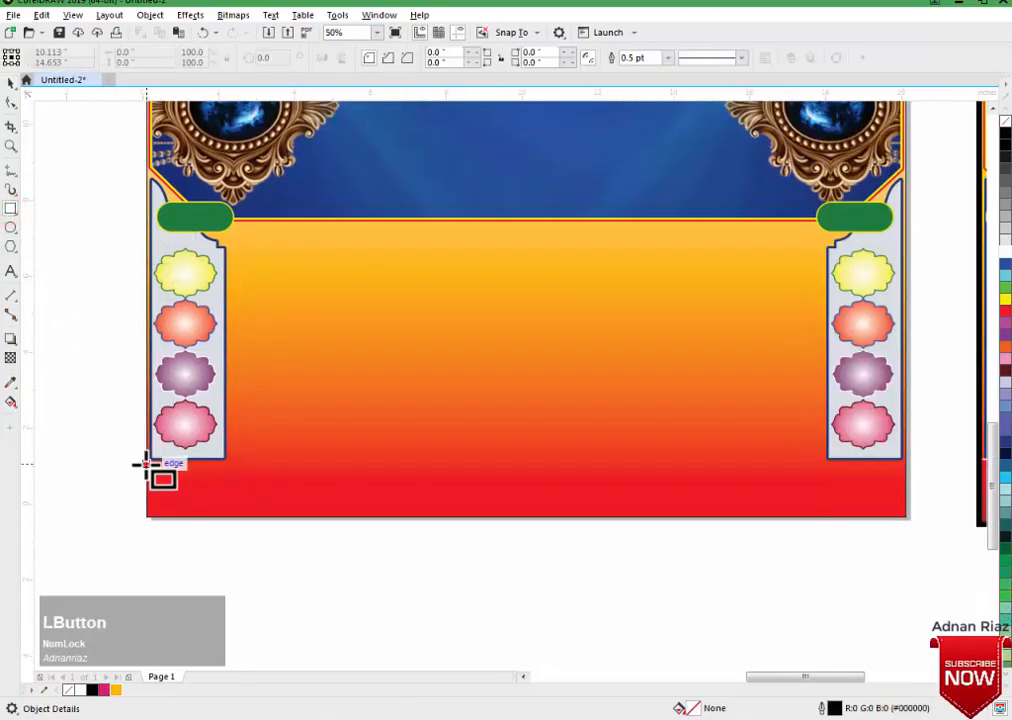
{"action": "mouse_move", "coordinate": [143, 462]}
{"action": "left_mouse_down"}
{"action": "mouse_move", "coordinate": [479, 522]}
{"action": "mouse_move", "coordinate": [879, 526]}
{"action": "mouse_move", "coordinate": [906, 517]}
{"action": "left_mouse_up"}
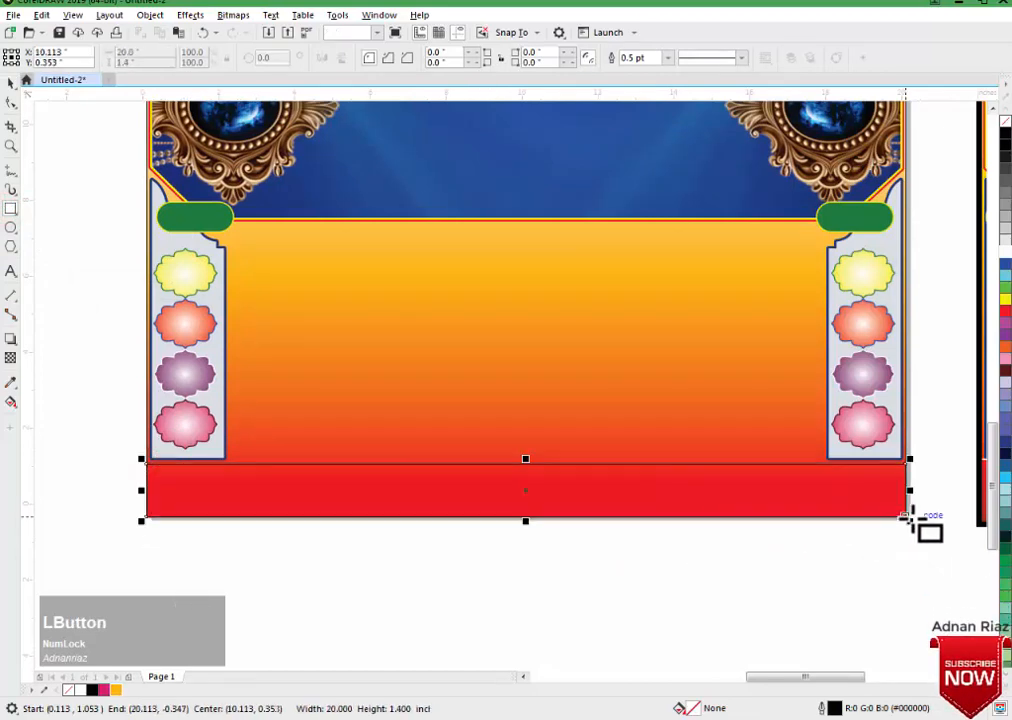
{"action": "left_click", "coordinate": [10, 84]}
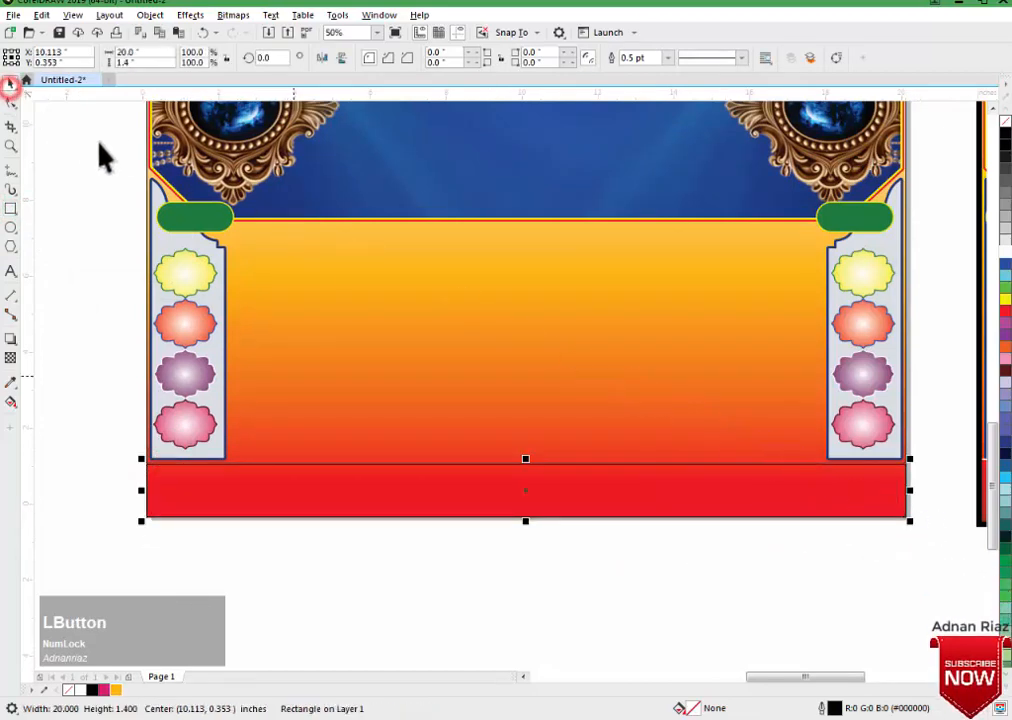
Fill the footer rectangle with a vertical gradient from black above the strip to red at its bottom edge.
{"action": "key", "text": "g"}
{"action": "left_click_drag", "start_coordinate": [513, 477], "coordinate": [518, 556]}
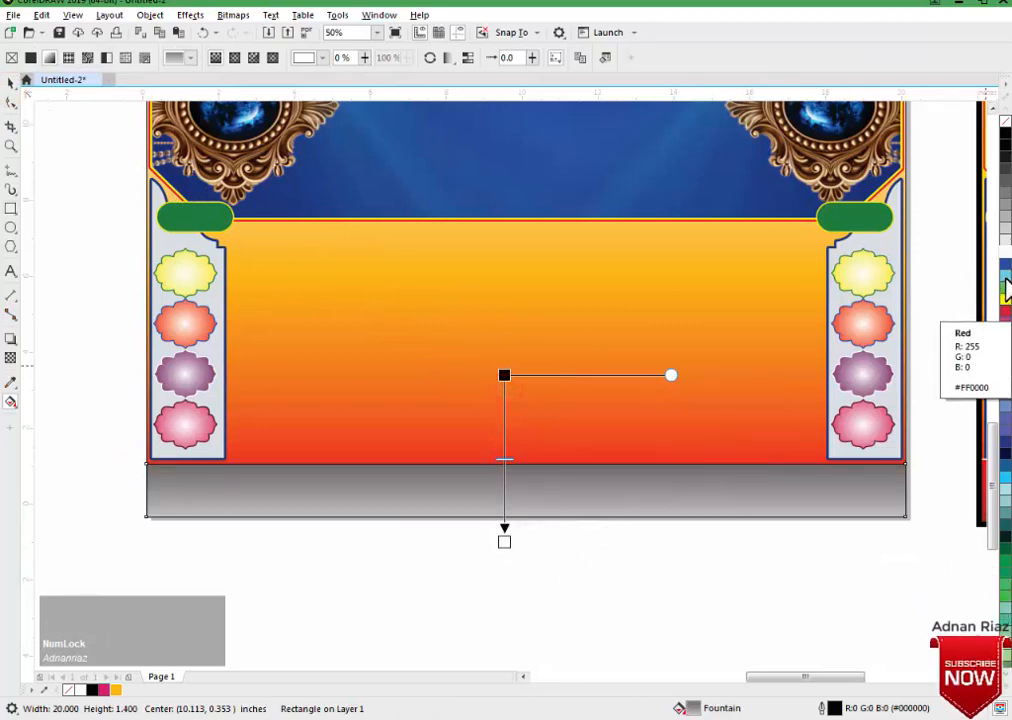
{"action": "left_click", "coordinate": [1006, 143]}
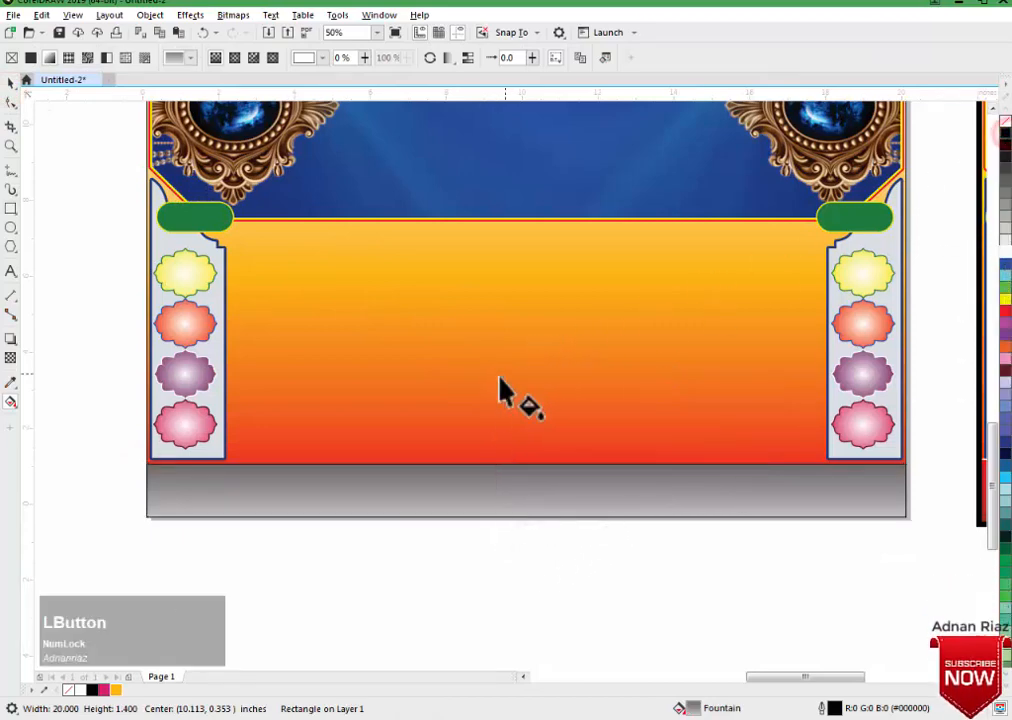
{"action": "left_click_drag", "start_coordinate": [1006, 312], "coordinate": [503, 538]}
{"action": "left_click_drag", "start_coordinate": [504, 375], "coordinate": [503, 328]}
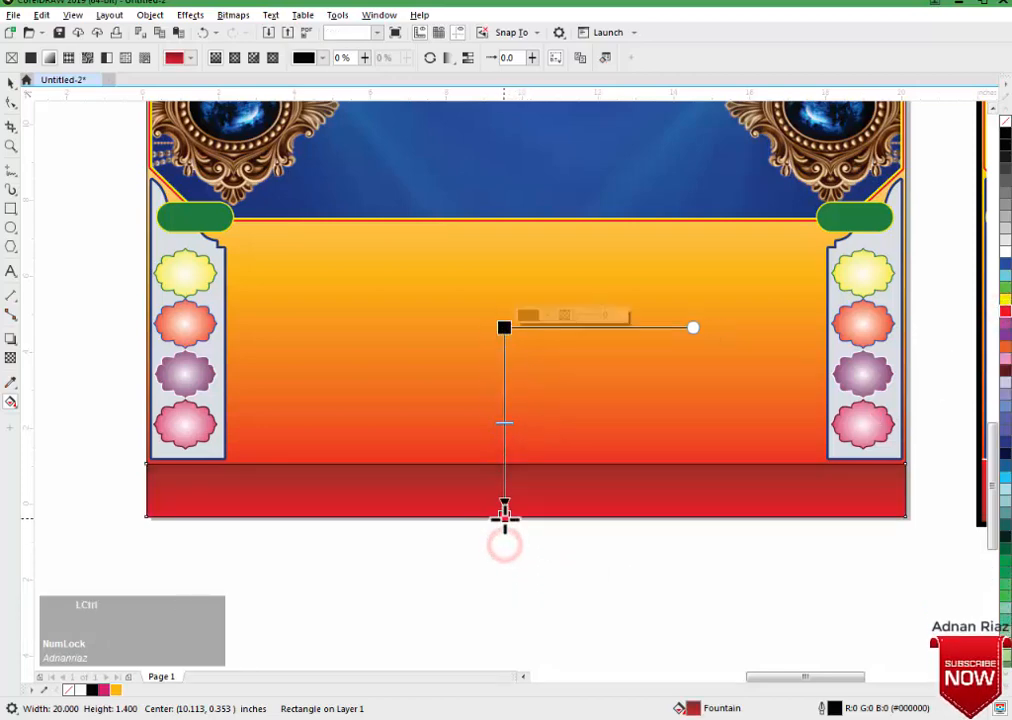
{"action": "left_click_drag", "start_coordinate": [503, 327], "coordinate": [507, 311]}
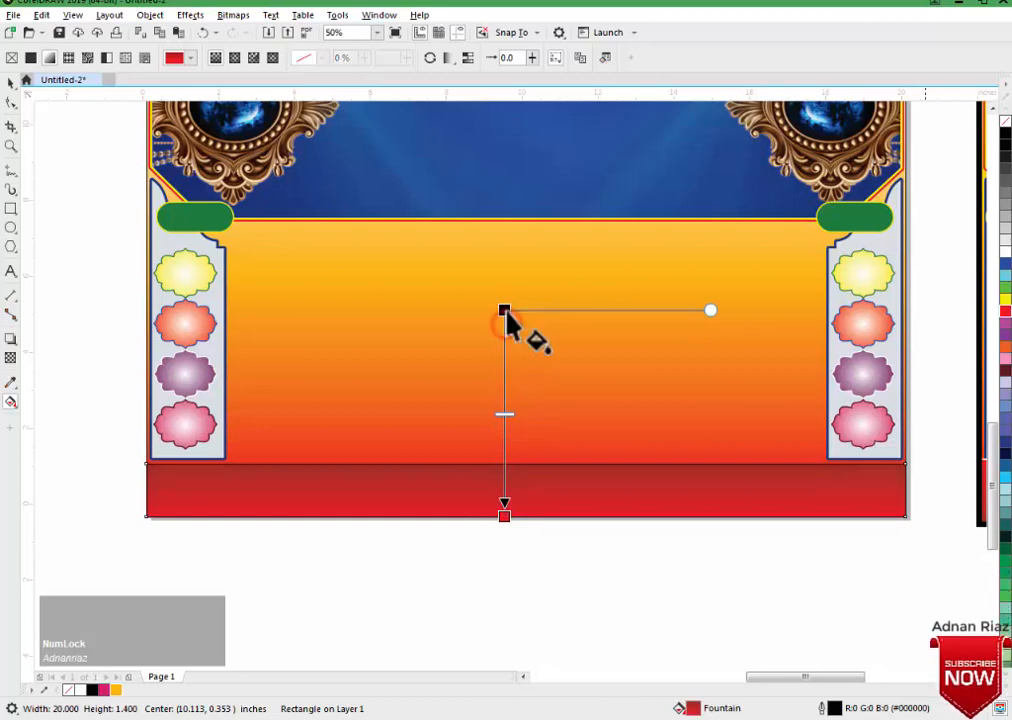
Give the footer rectangle a white 8 pt outline with rounded corners, placed behind the fill.
{"action": "right_click", "coordinate": [1006, 252]}
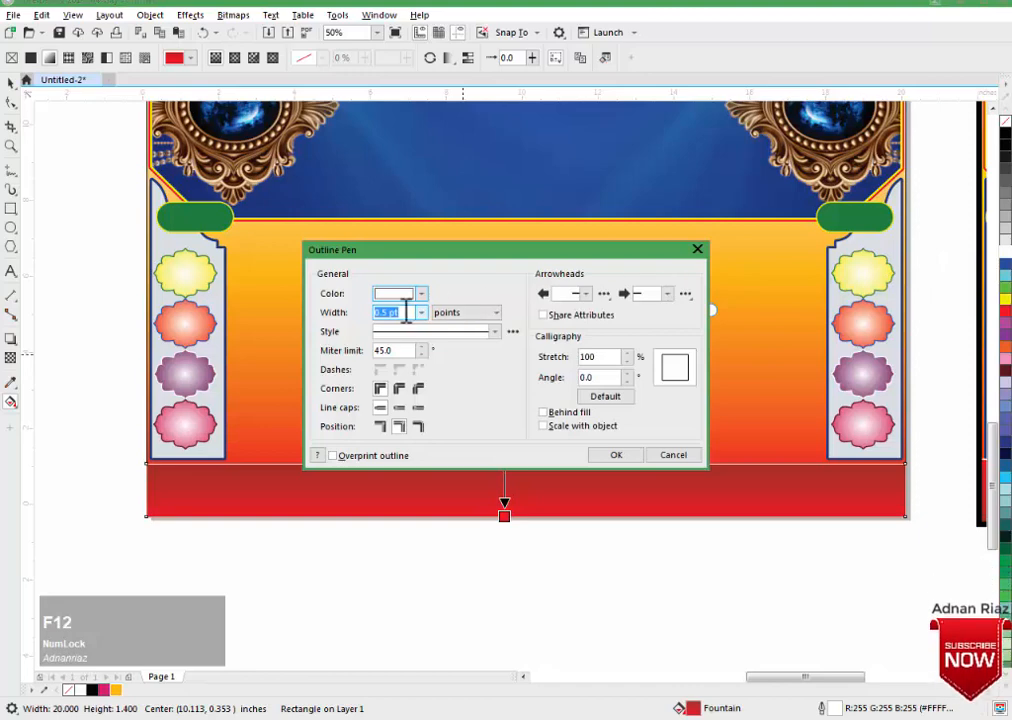
{"action": "left_click", "coordinate": [402, 312]}
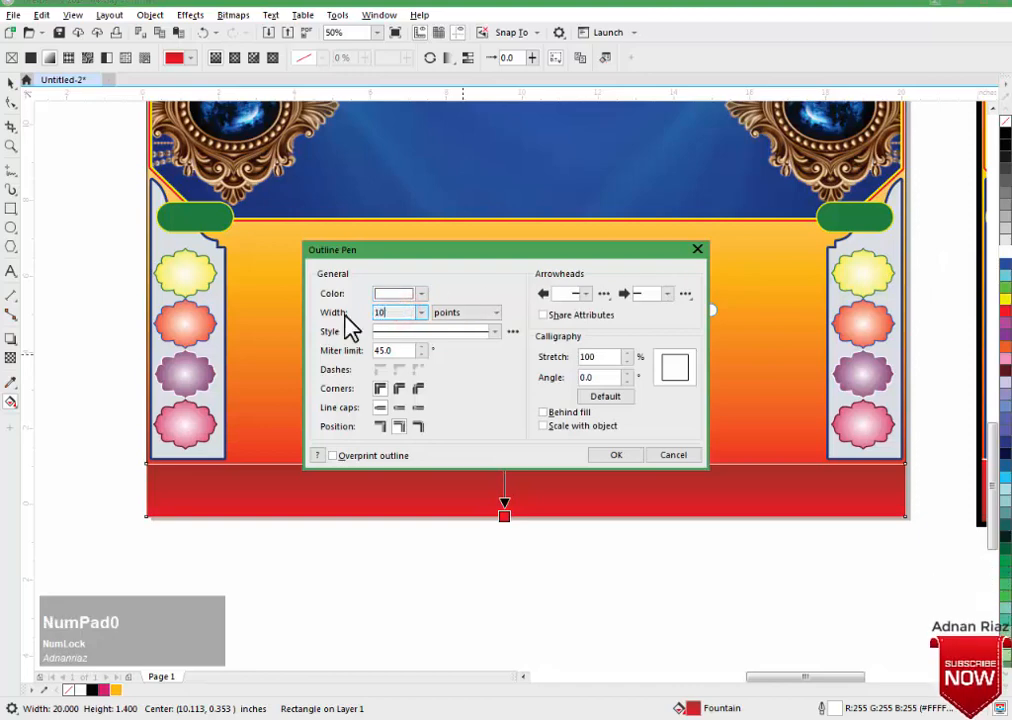
{"action": "left_click", "coordinate": [399, 388]}
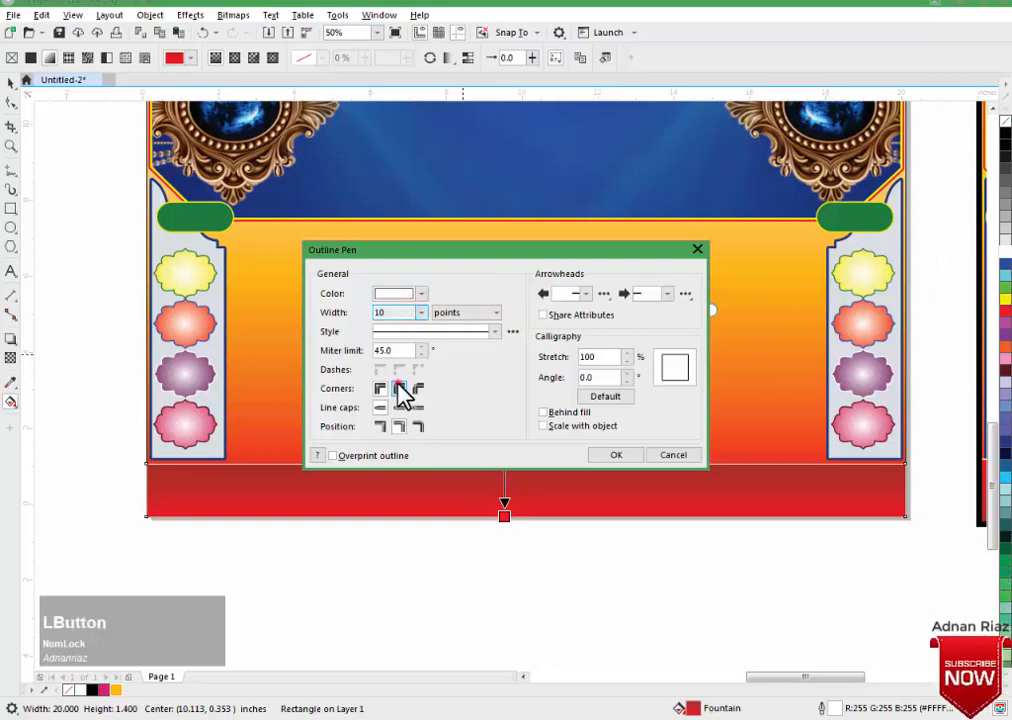
{"action": "left_click", "coordinate": [542, 412]}
{"action": "left_click", "coordinate": [397, 315]}
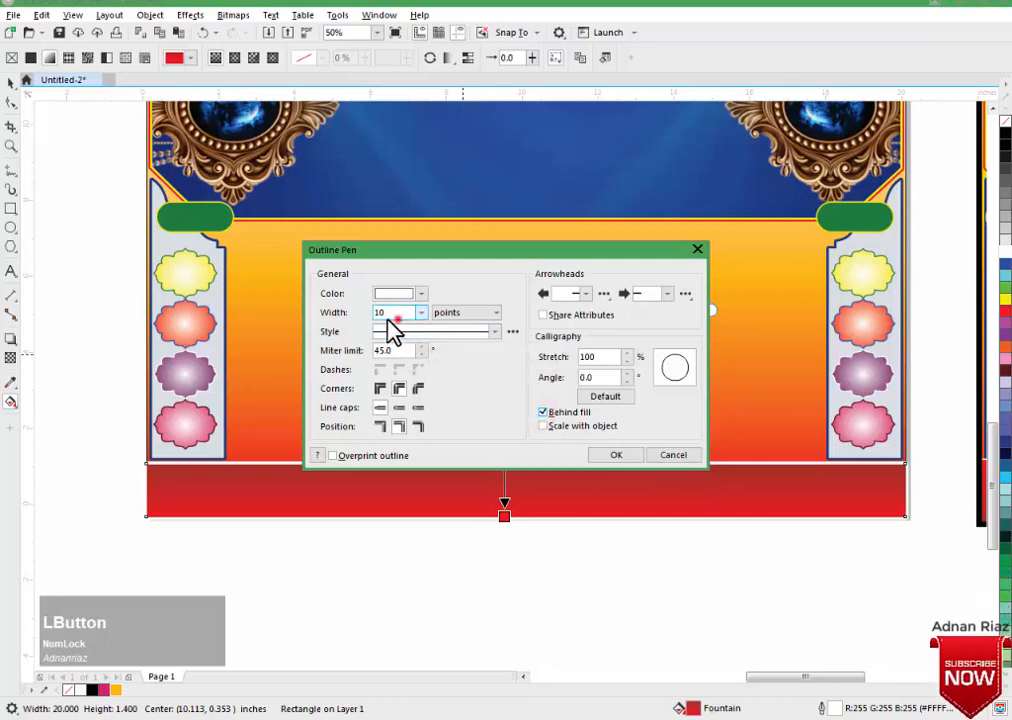
{"action": "type", "text": "8"}
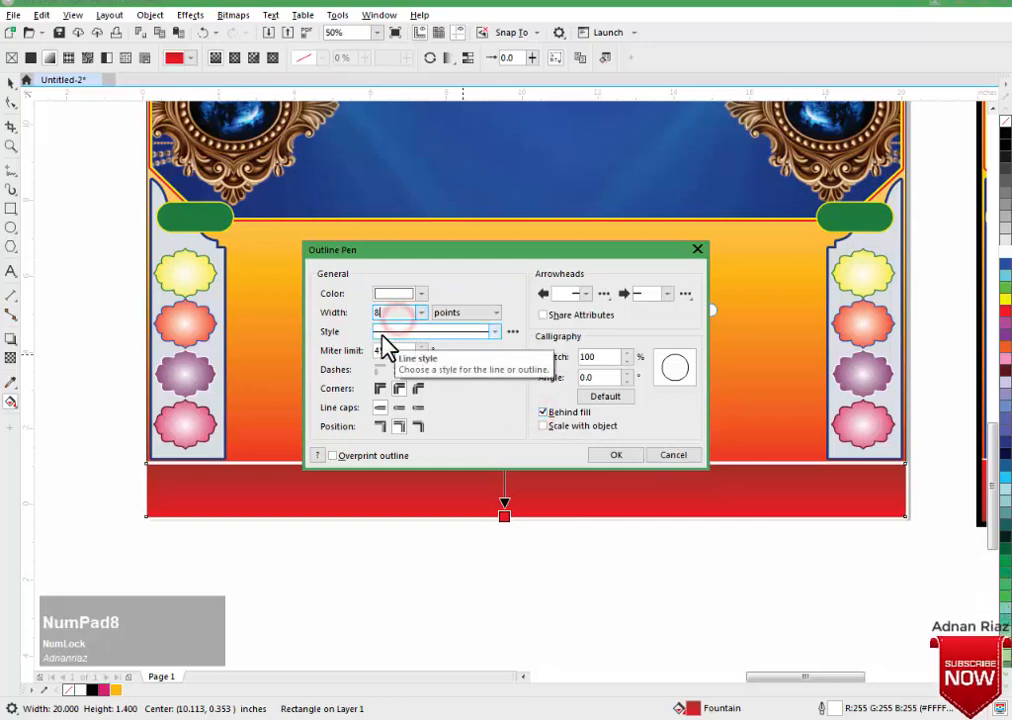
{"action": "left_click", "coordinate": [605, 455]}
{"action": "left_click", "coordinate": [10, 80]}
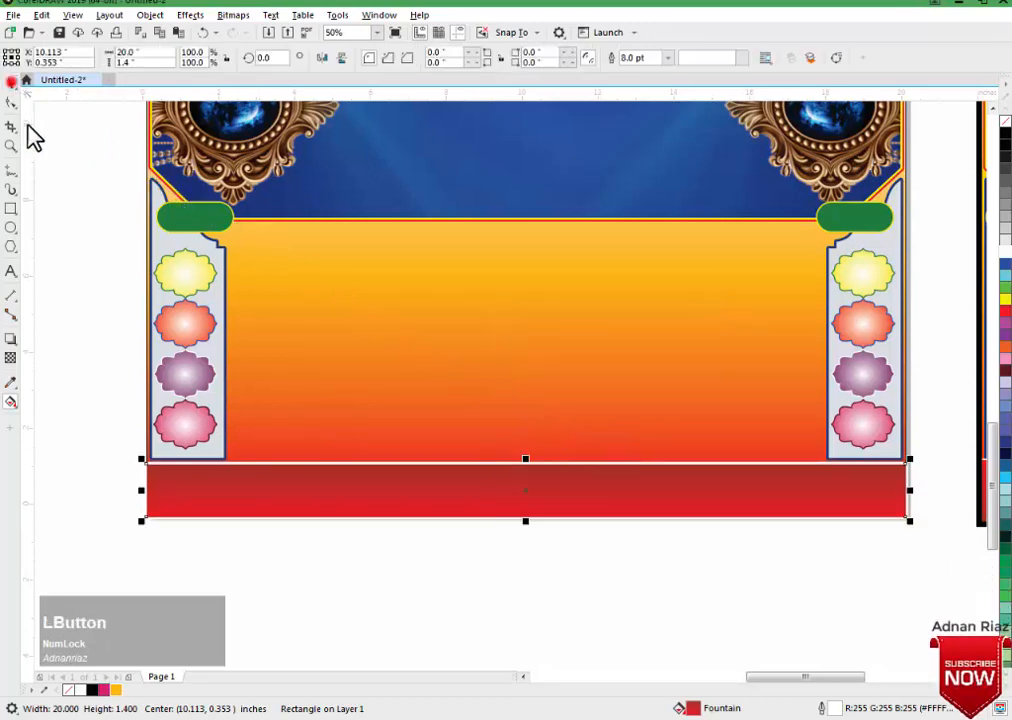
{"action": "left_click", "coordinate": [57, 199]}
Move the pair of bronze pillars onto the orange area and centre them horizontally on the poster background.
{"action": "scroll", "coordinate": [272, 475], "scroll_direction": "down", "scroll_amount": 1}
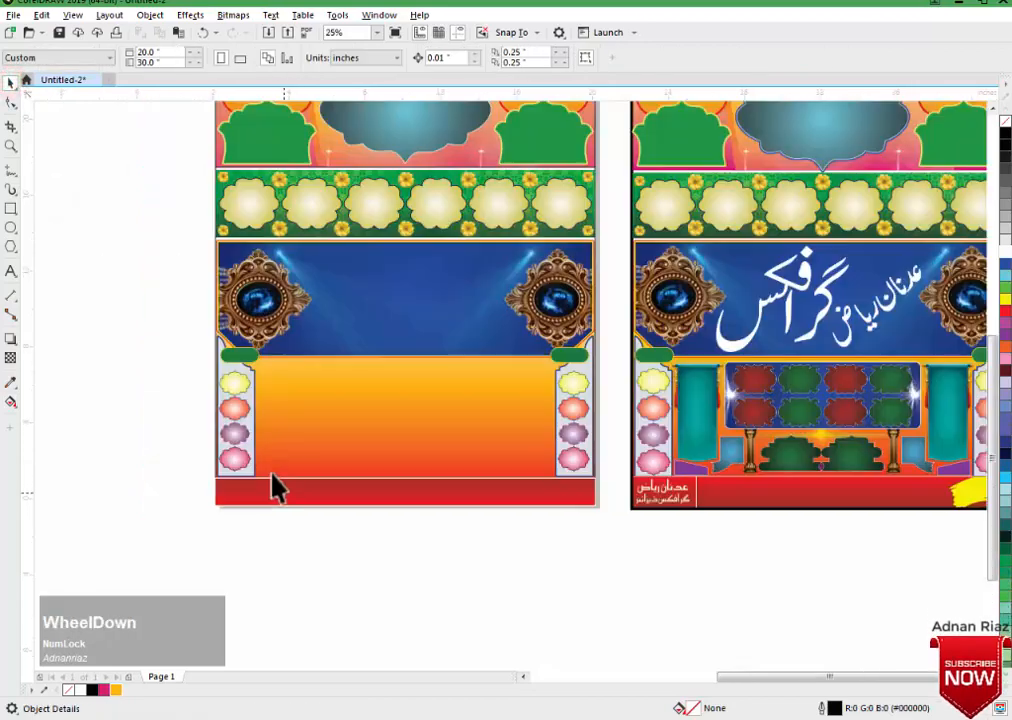
{"action": "left_click_drag", "start_coordinate": [70, 463], "coordinate": [354, 468]}
{"action": "left_click_drag", "start_coordinate": [193, 285], "coordinate": [757, 474]}
{"action": "left_click", "coordinate": [686, 385], "text": "shift"}
{"action": "key", "text": "c"}
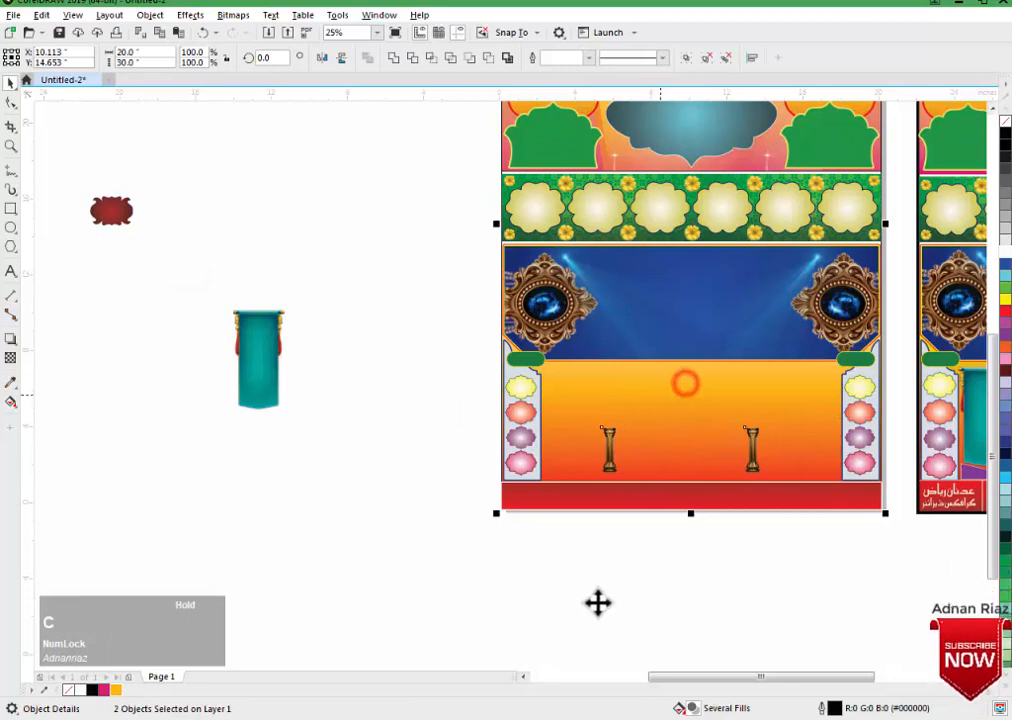
{"action": "left_click", "coordinate": [590, 628]}
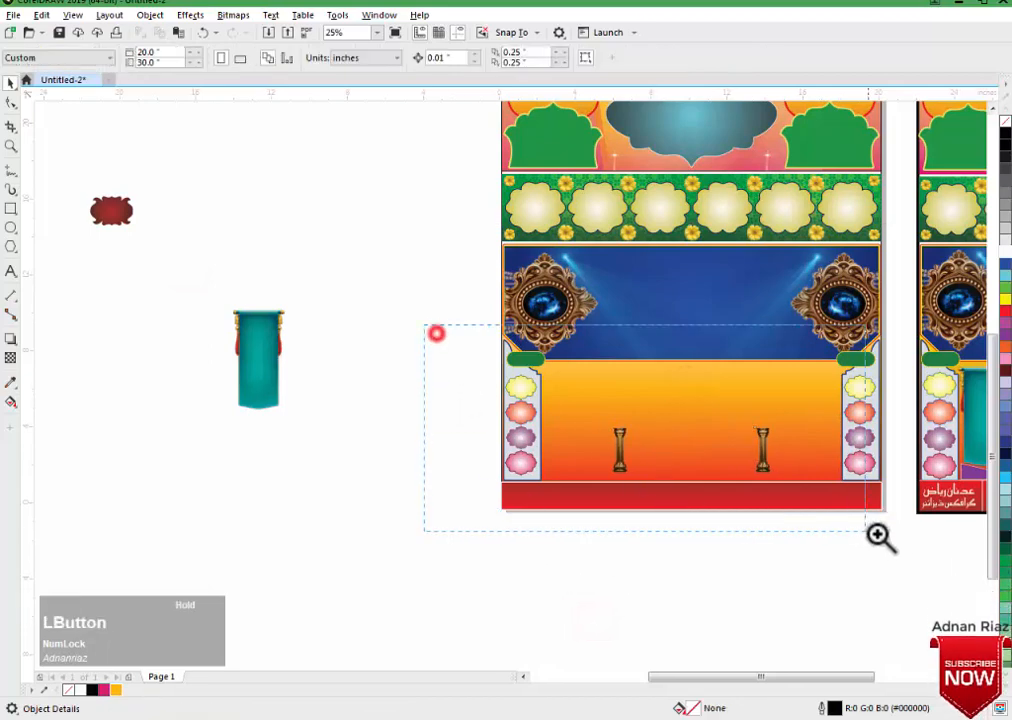
Lower the pillar pair so both bases stand on the footer's upper edge.
{"action": "left_click_drag", "start_coordinate": [877, 535], "coordinate": [893, 531]}
{"action": "left_click_drag", "start_coordinate": [733, 443], "coordinate": [734, 459]}
{"action": "left_click", "coordinate": [583, 643]}
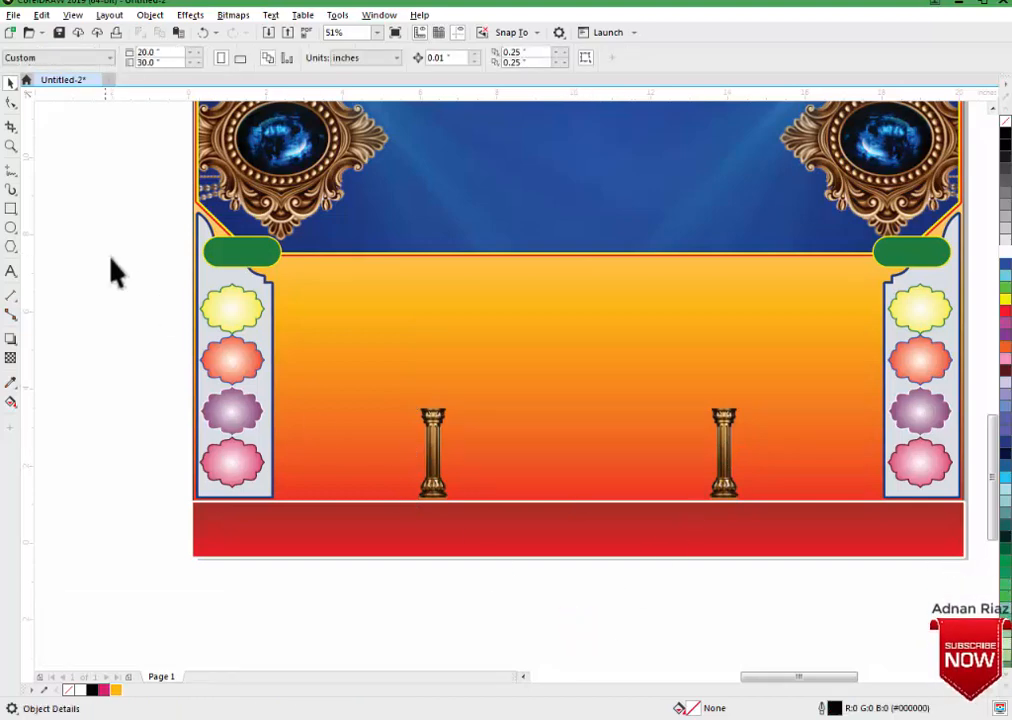
Move the grouped pair of teal hanging banners onto the orange area between the two grey side panels.
{"action": "left_click_drag", "start_coordinate": [111, 271], "coordinate": [201, 323]}
{"action": "scroll", "coordinate": [172, 307], "scroll_direction": "down", "scroll_amount": 1}
{"action": "left_click_drag", "start_coordinate": [118, 330], "coordinate": [673, 393]}
{"action": "scroll", "coordinate": [666, 384], "scroll_direction": "up", "scroll_amount": 1}
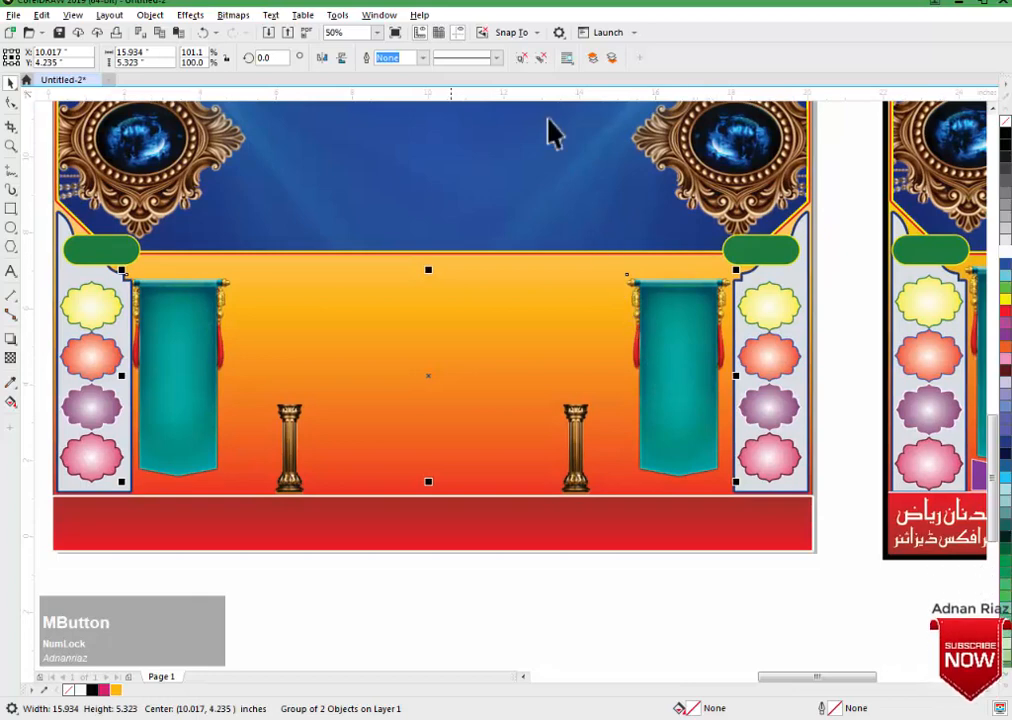
Ungroup the teal banners and delete only the right one.
{"action": "left_click", "coordinate": [521, 57]}
{"action": "key", "text": "Delete"}
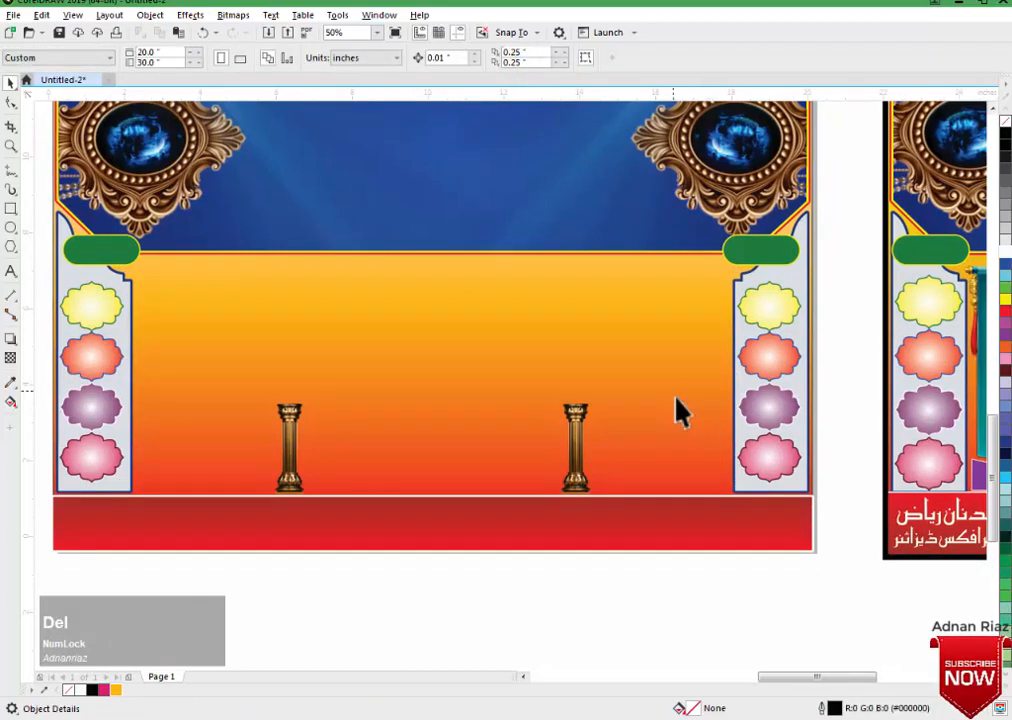
{"action": "key", "text": "ctrl+z"}
{"action": "left_click", "coordinate": [560, 334]}
{"action": "left_click", "coordinate": [645, 338]}
{"action": "key", "text": "Delete"}
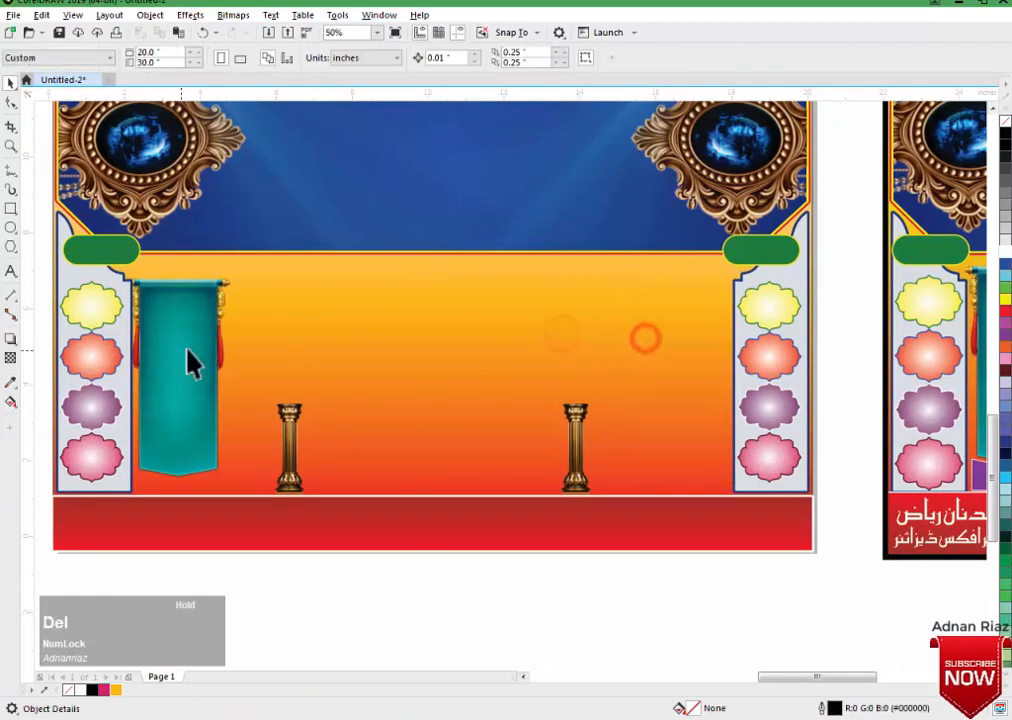
Reposition the left teal banner, copy it horizontally to beside the right grey panel, and group the two banners.
{"action": "left_click_drag", "start_coordinate": [187, 348], "coordinate": [678, 364]}
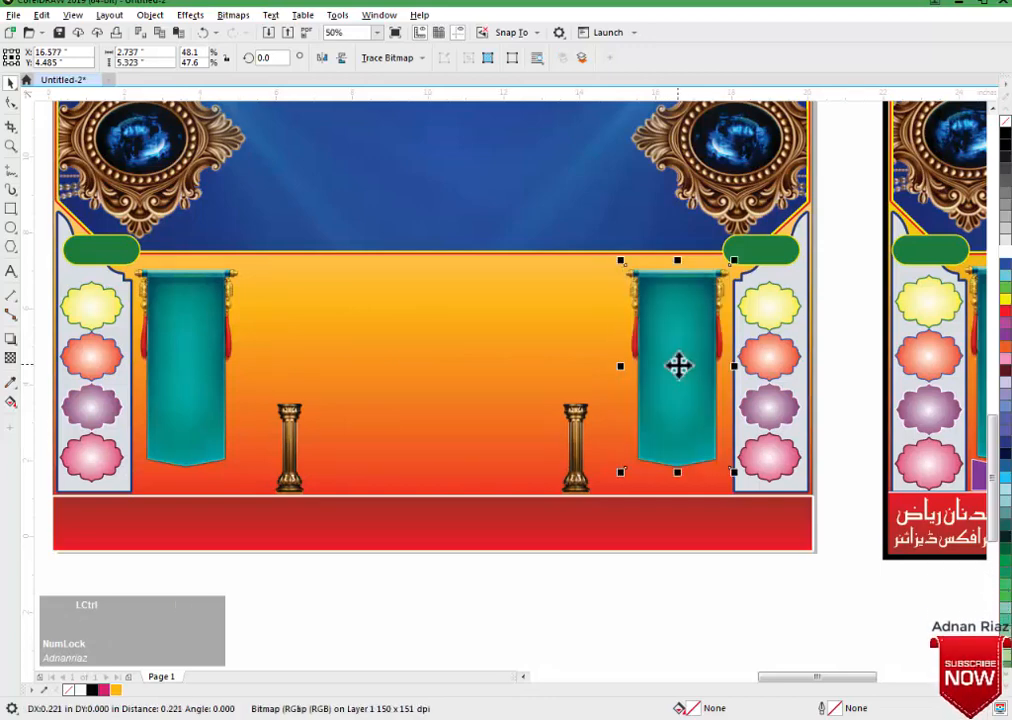
{"action": "left_click", "coordinate": [194, 355], "text": "shift"}
{"action": "key", "text": "ctrl+f"}
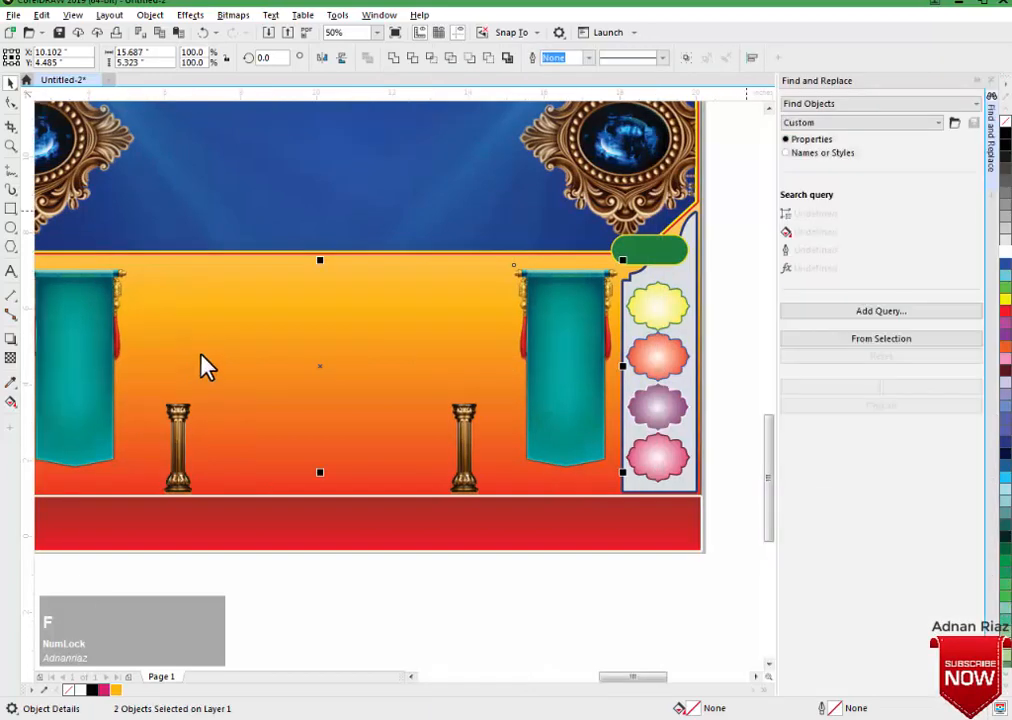
{"action": "left_click", "coordinate": [990, 80]}
{"action": "key", "text": "ctrl+g"}
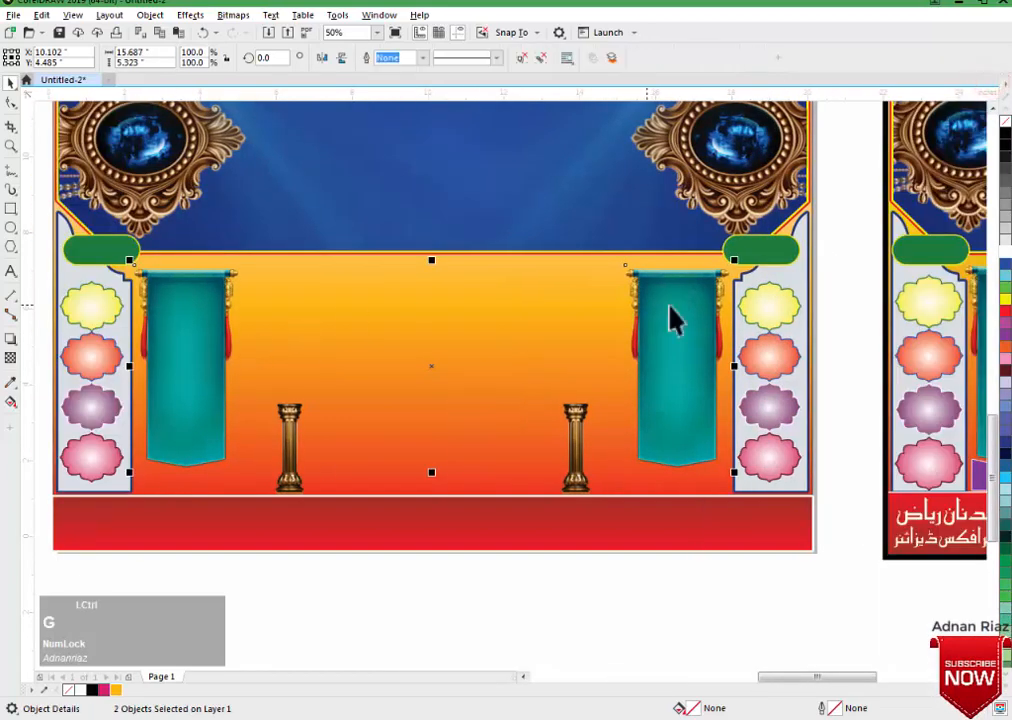
Centre the grouped banner pair horizontally on the 20 by 30 inch poster background.
{"action": "left_click", "coordinate": [488, 483], "text": "shift"}
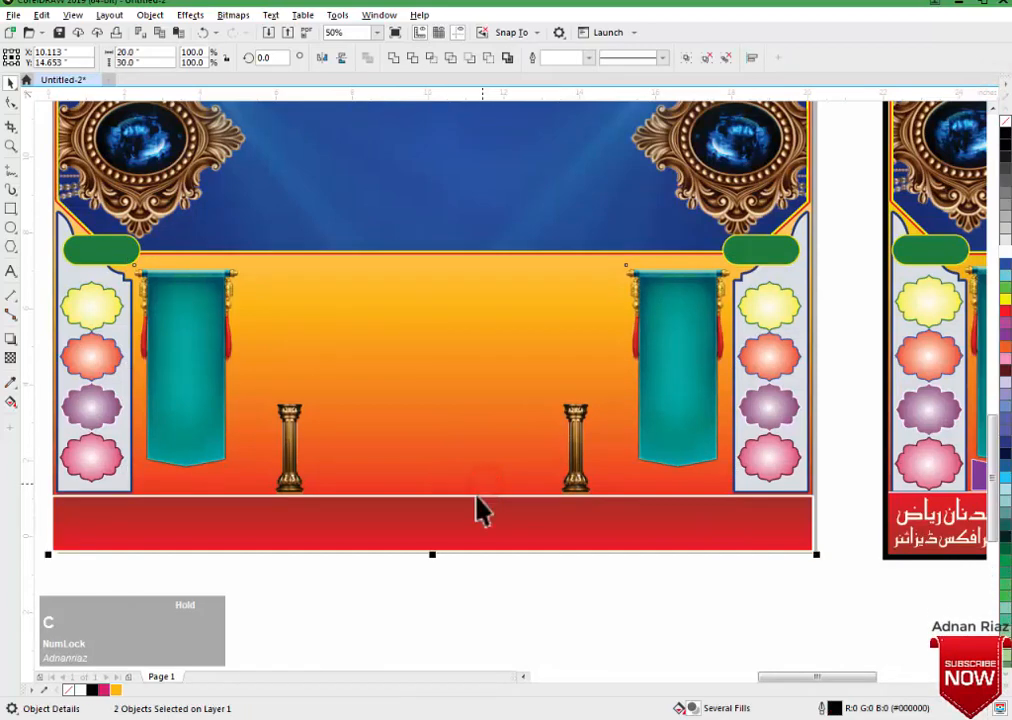
{"action": "left_click", "coordinate": [409, 580]}
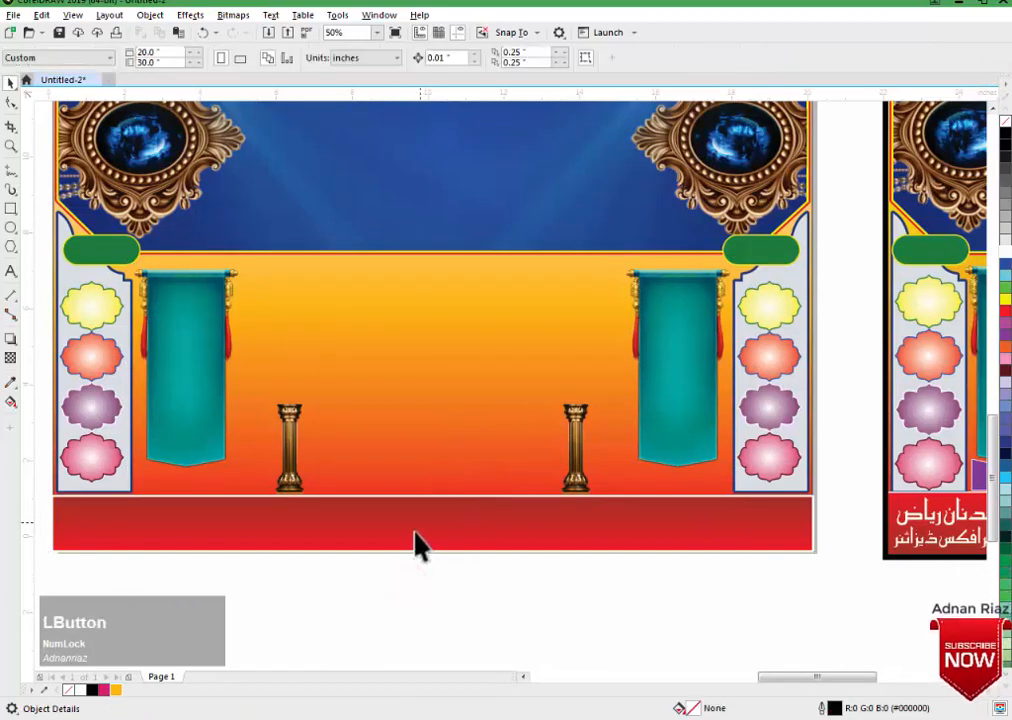
Draw a rectangle about 9.9 by 3.7 inches between the banners above the pillars and round its corners to about 0.28 inch.
{"action": "left_click_drag", "start_coordinate": [416, 542], "coordinate": [390, 516]}
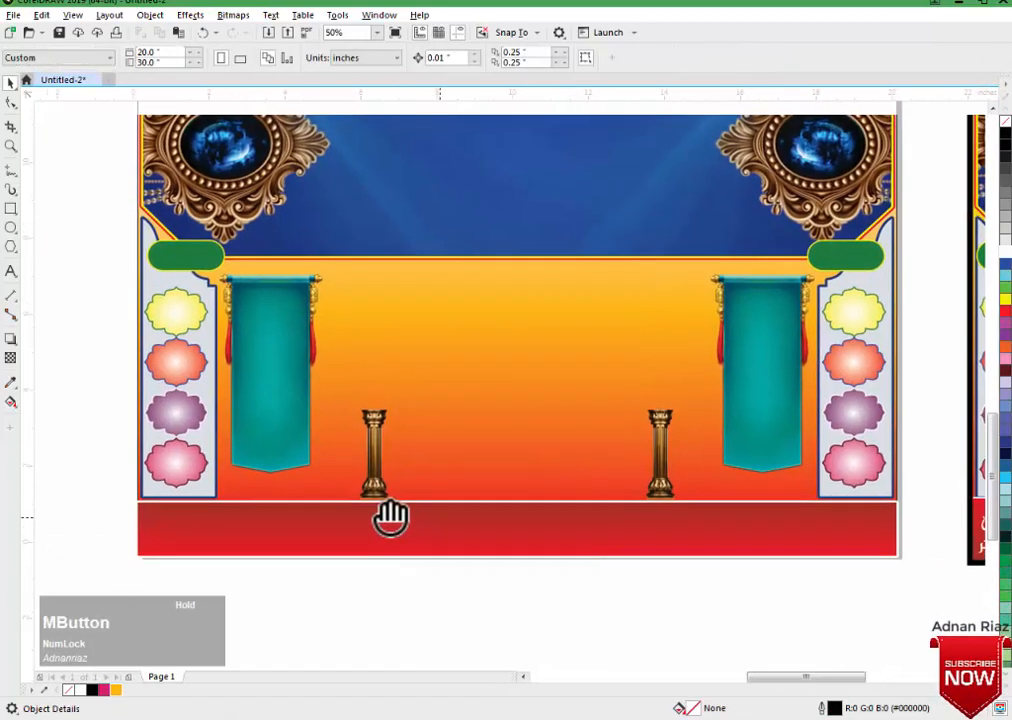
{"action": "left_click", "coordinate": [11, 209]}
{"action": "scroll", "coordinate": [12, 212], "scroll_direction": "up", "scroll_amount": 2}
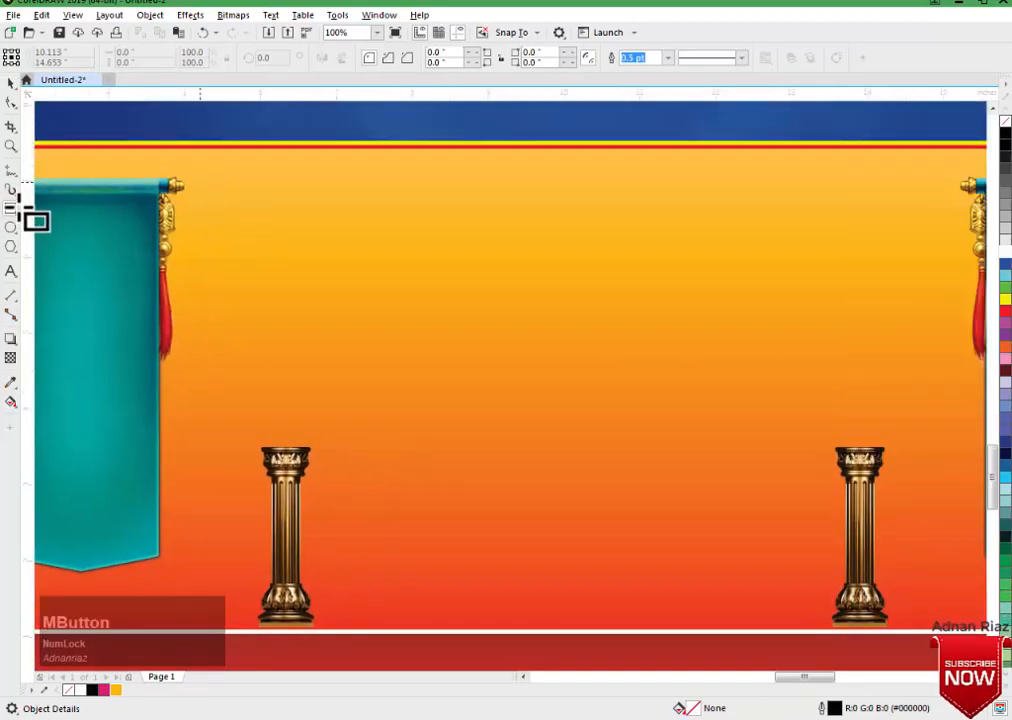
{"action": "left_click_drag", "start_coordinate": [193, 168], "coordinate": [946, 446]}
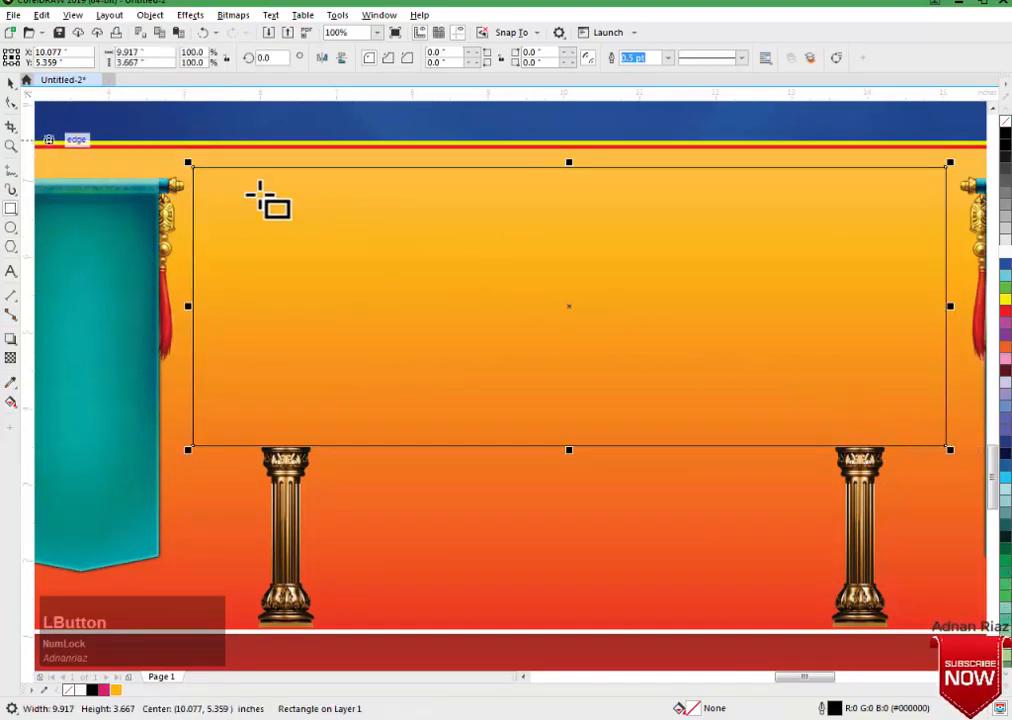
{"action": "left_click", "coordinate": [12, 103]}
{"action": "left_click_drag", "start_coordinate": [200, 170], "coordinate": [219, 181]}
{"action": "left_click", "coordinate": [13, 84]}
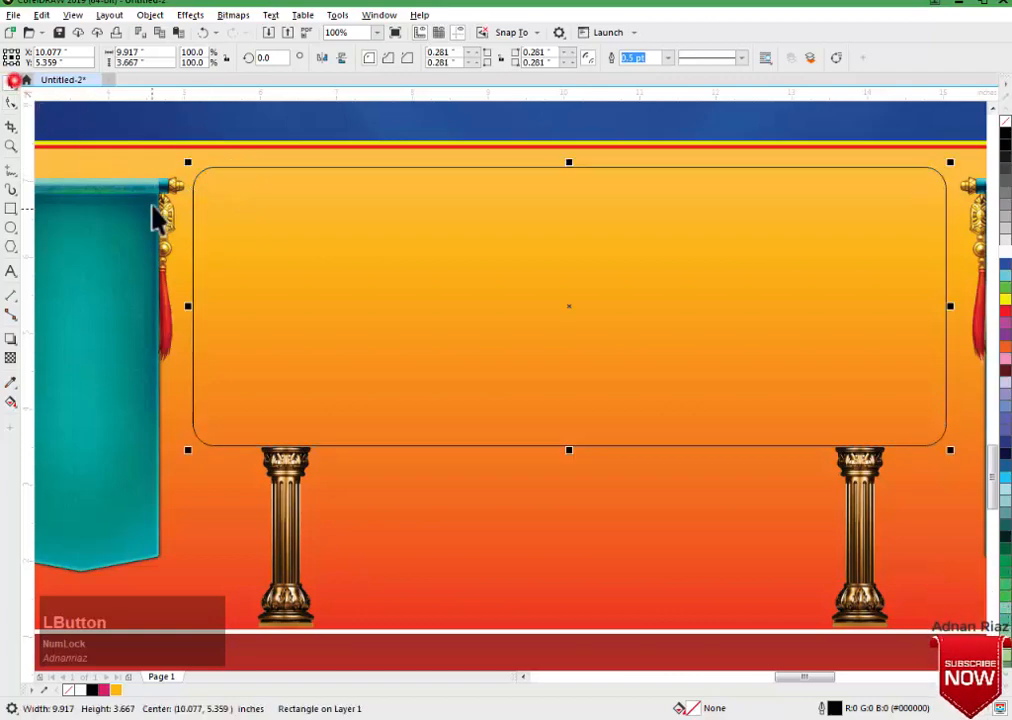
Copy the outline pen, outline color and fill from the blue spotlight panel to the rounded rectangle.
{"action": "scroll", "coordinate": [165, 219], "scroll_direction": "down", "scroll_amount": 2}
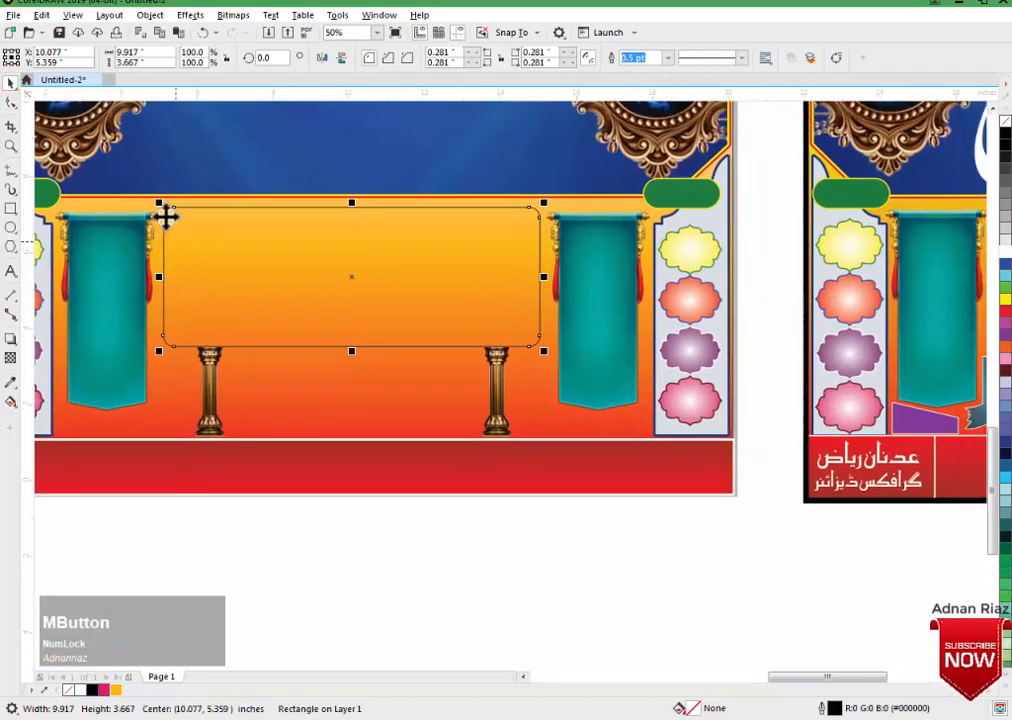
{"action": "scroll", "coordinate": [180, 230], "scroll_direction": "down", "scroll_amount": 1}
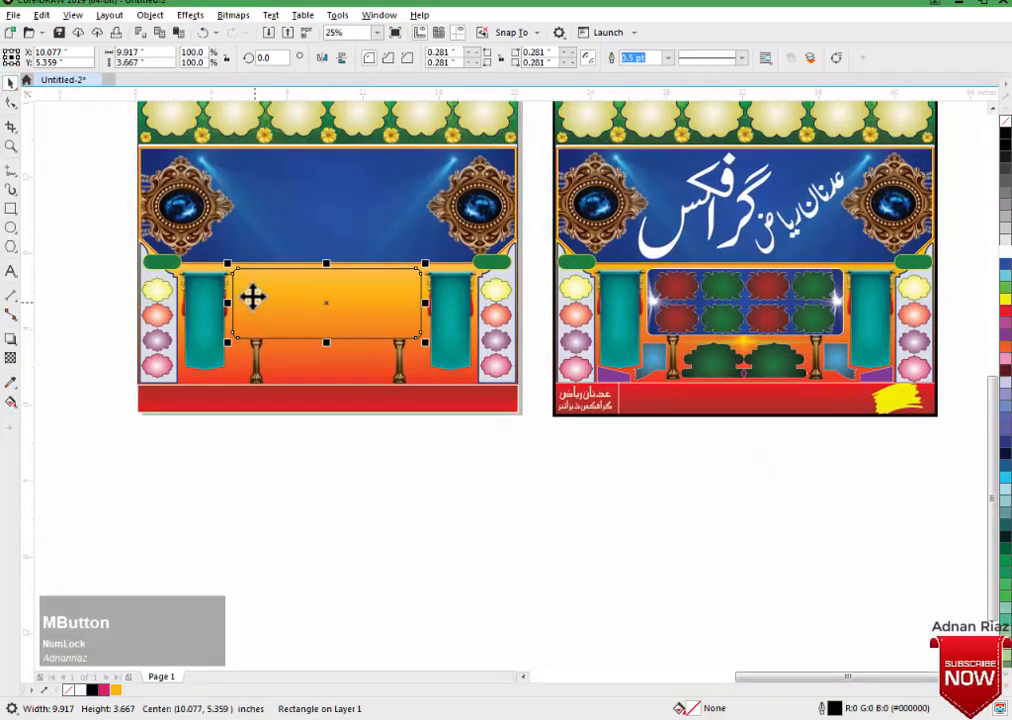
{"action": "left_click_drag", "start_coordinate": [253, 296], "coordinate": [272, 317]}
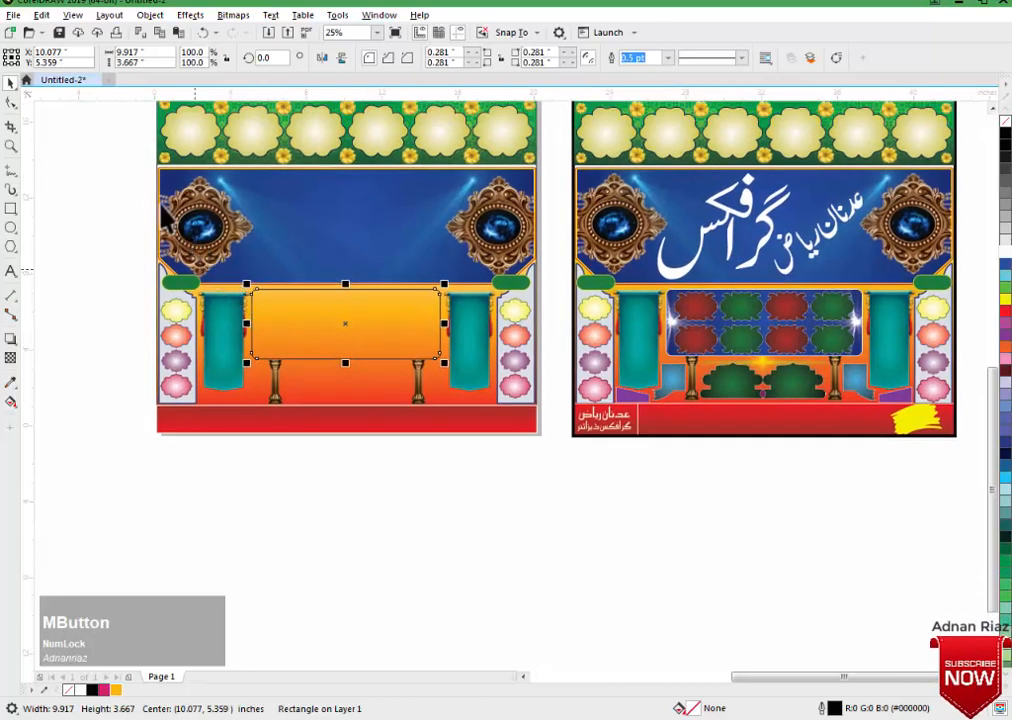
{"action": "left_click_drag", "start_coordinate": [106, 150], "coordinate": [542, 390]}
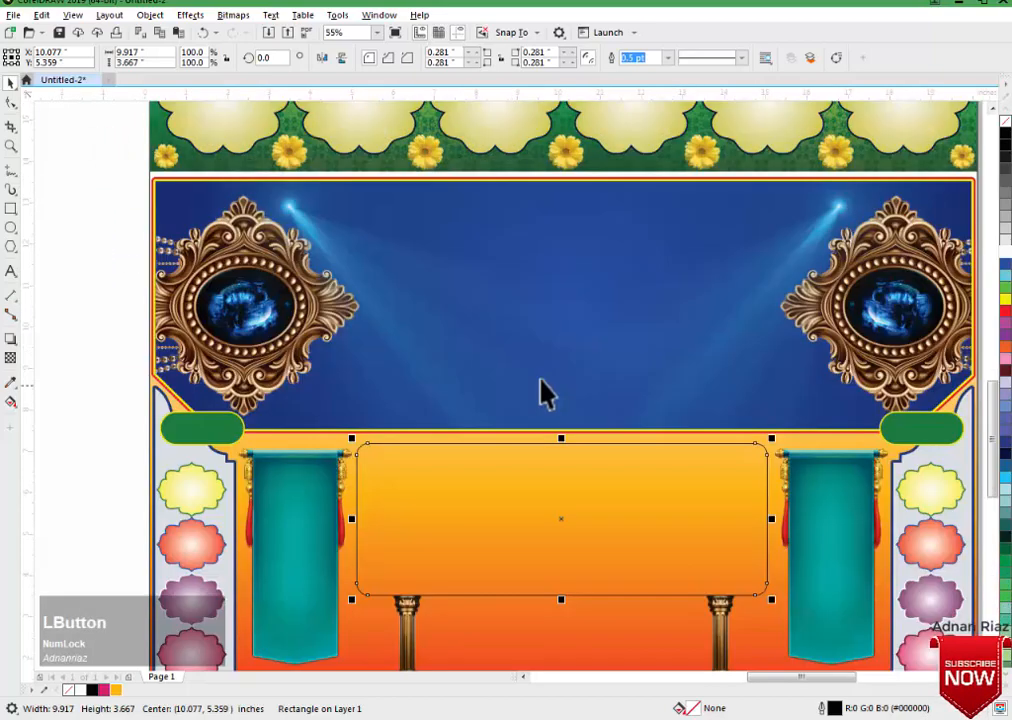
{"action": "left_click", "coordinate": [44, 16]}
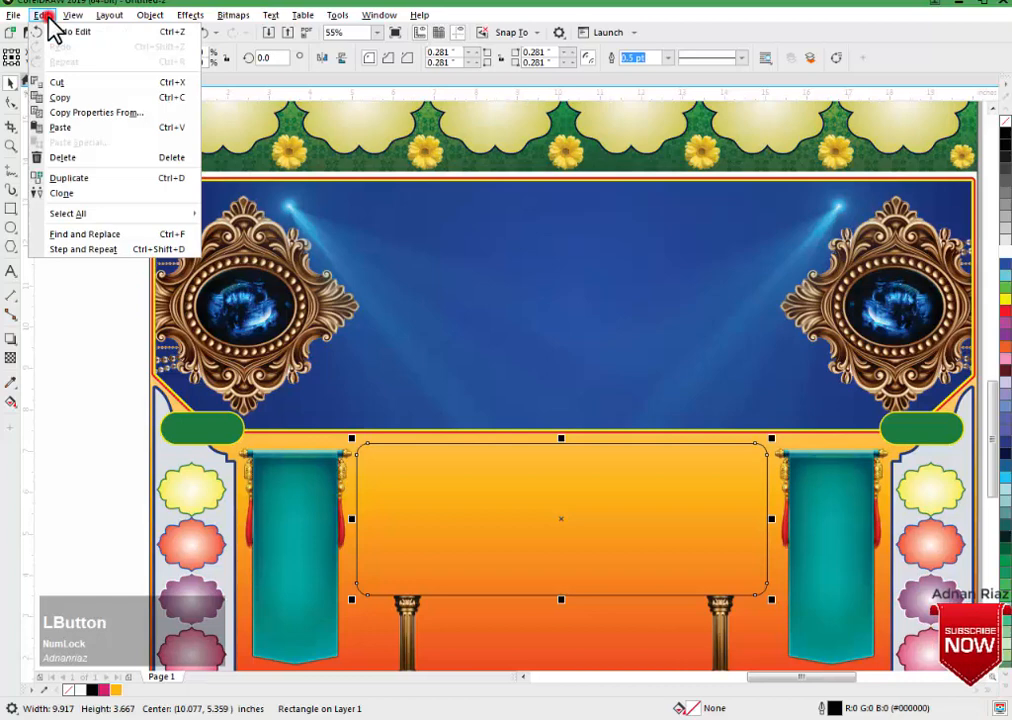
{"action": "left_click", "coordinate": [67, 113]}
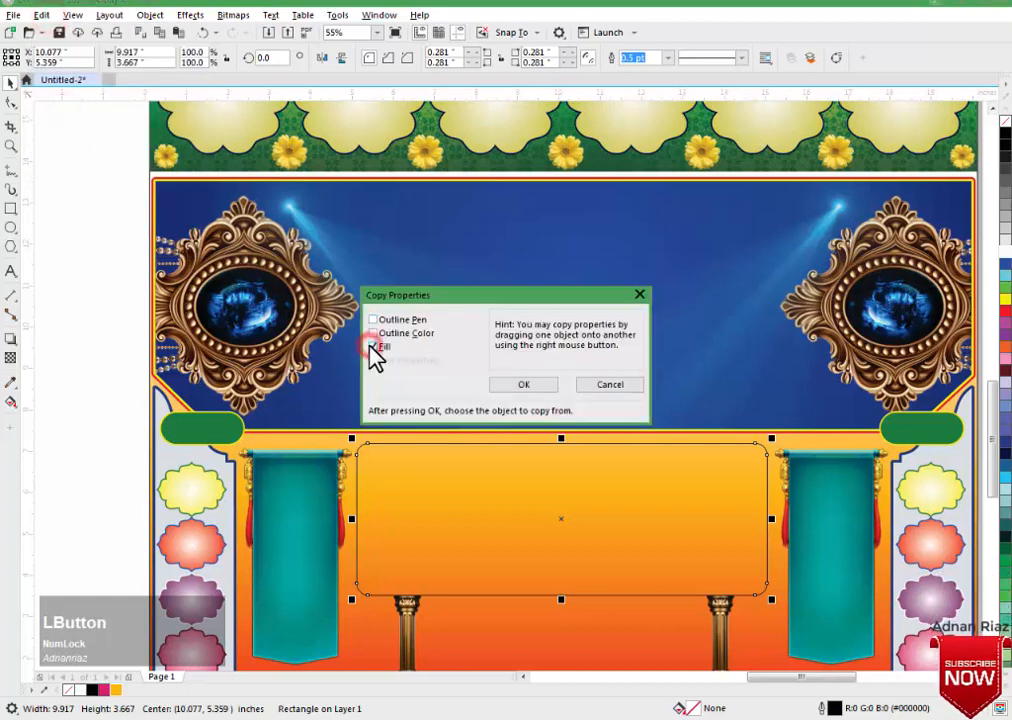
{"action": "left_click", "coordinate": [374, 348]}
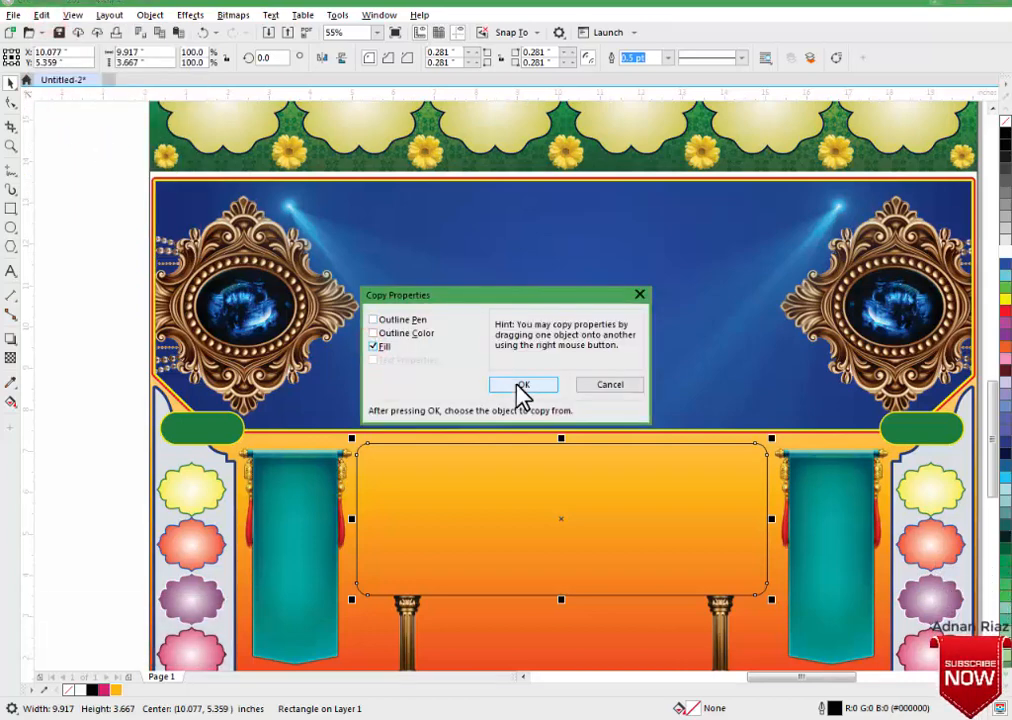
{"action": "left_click", "coordinate": [374, 320]}
{"action": "left_click", "coordinate": [374, 333]}
{"action": "left_click", "coordinate": [497, 381]}
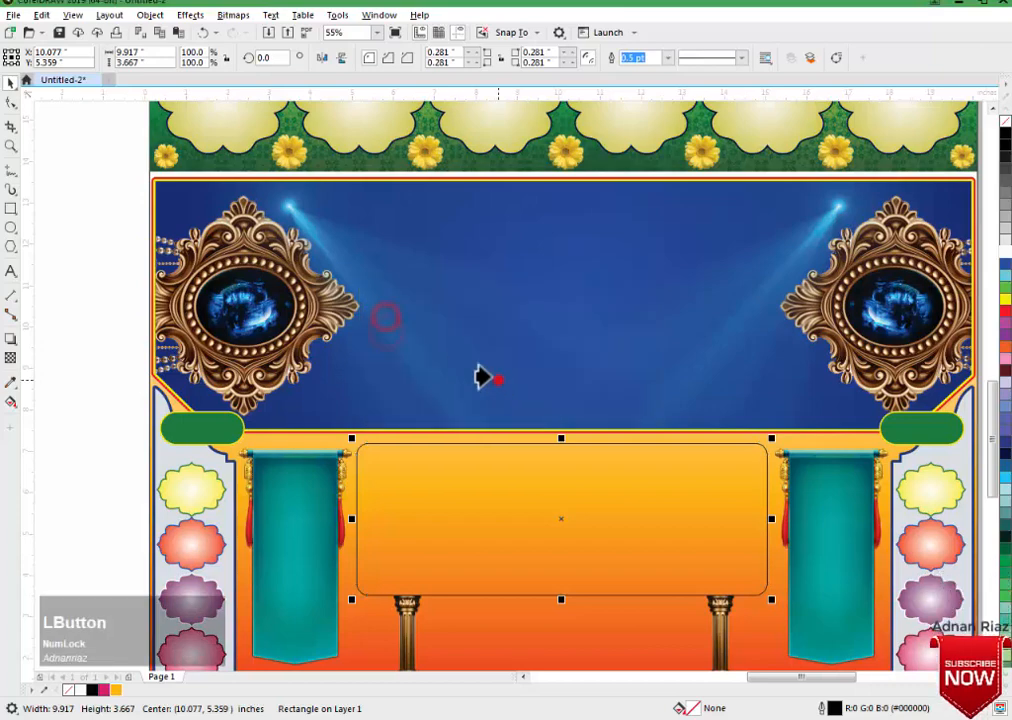
{"action": "left_click", "coordinate": [448, 357]}
{"action": "left_click_drag", "start_coordinate": [572, 388], "coordinate": [528, 341]}
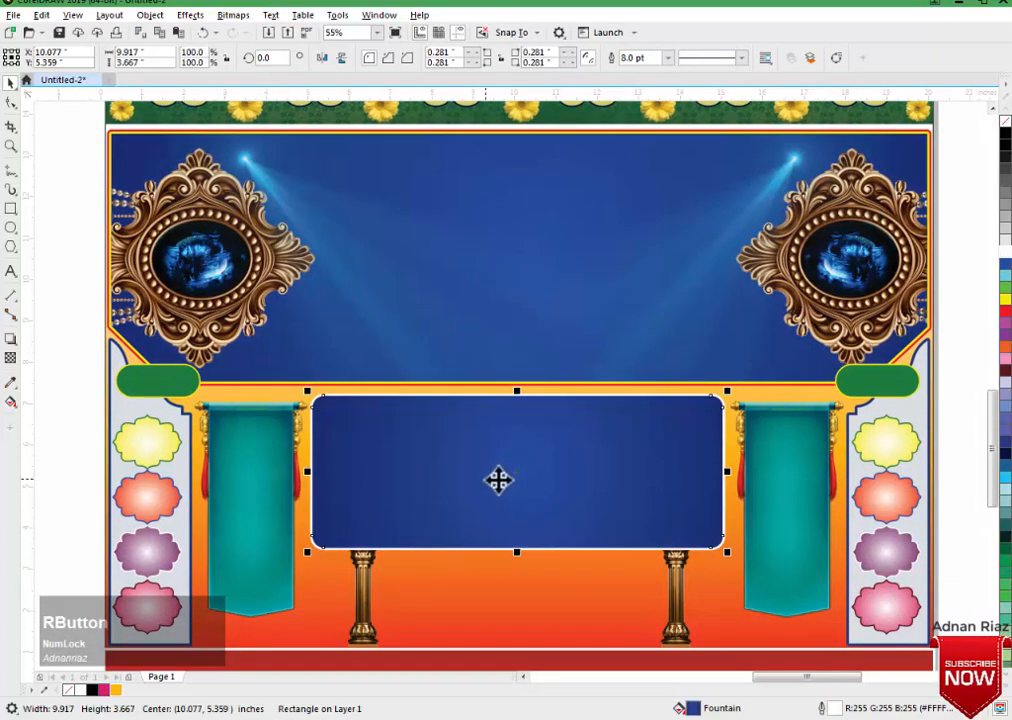
{"action": "key", "text": "Escape"}
Copy the white light flare from inside the sample's blue badge panel and place it on the new blue panel.
{"action": "left_click_drag", "start_coordinate": [497, 492], "coordinate": [484, 465]}
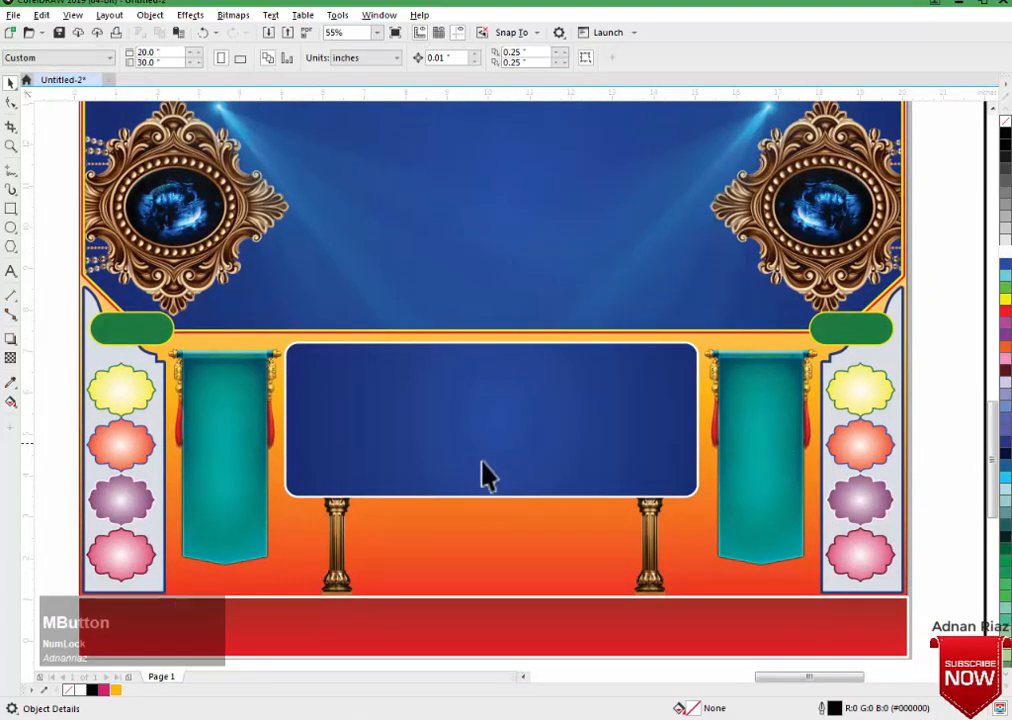
{"action": "left_click_drag", "start_coordinate": [355, 453], "coordinate": [361, 452]}
{"action": "scroll", "coordinate": [357, 445], "scroll_direction": "down", "scroll_amount": 1}
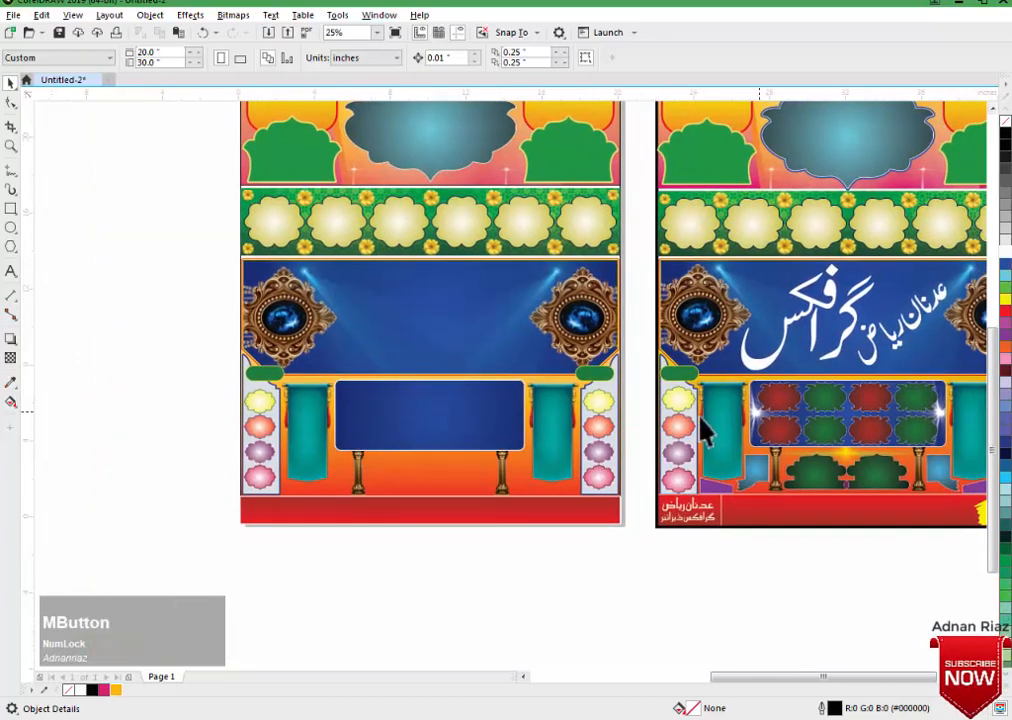
{"action": "left_click", "coordinate": [758, 424]}
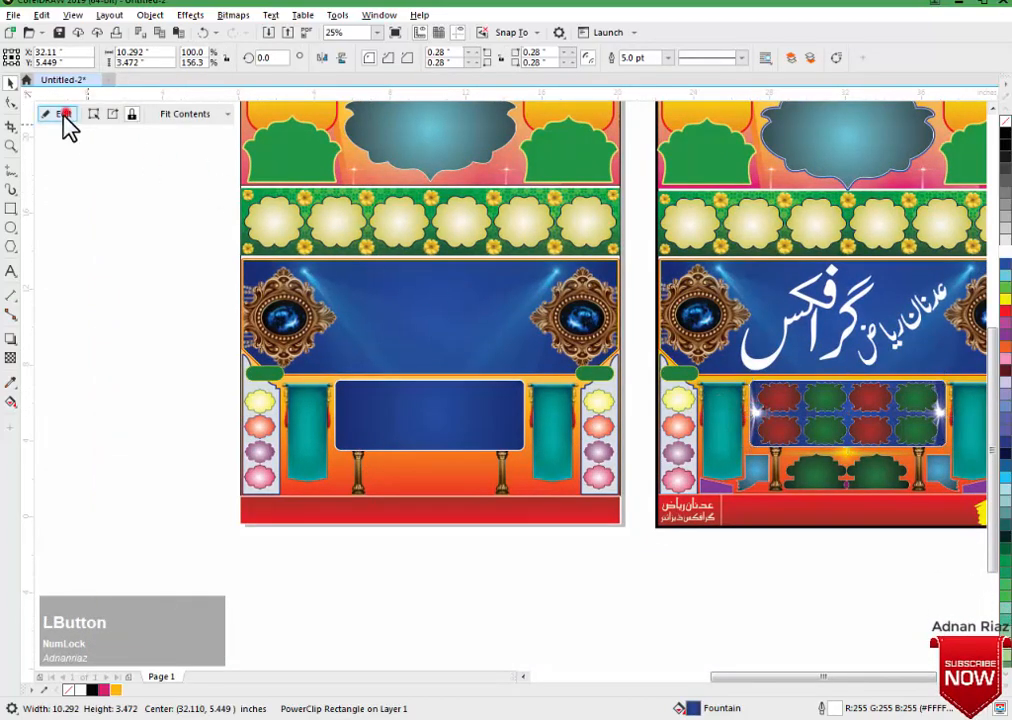
{"action": "left_click", "coordinate": [64, 114]}
{"action": "left_click", "coordinate": [757, 418]}
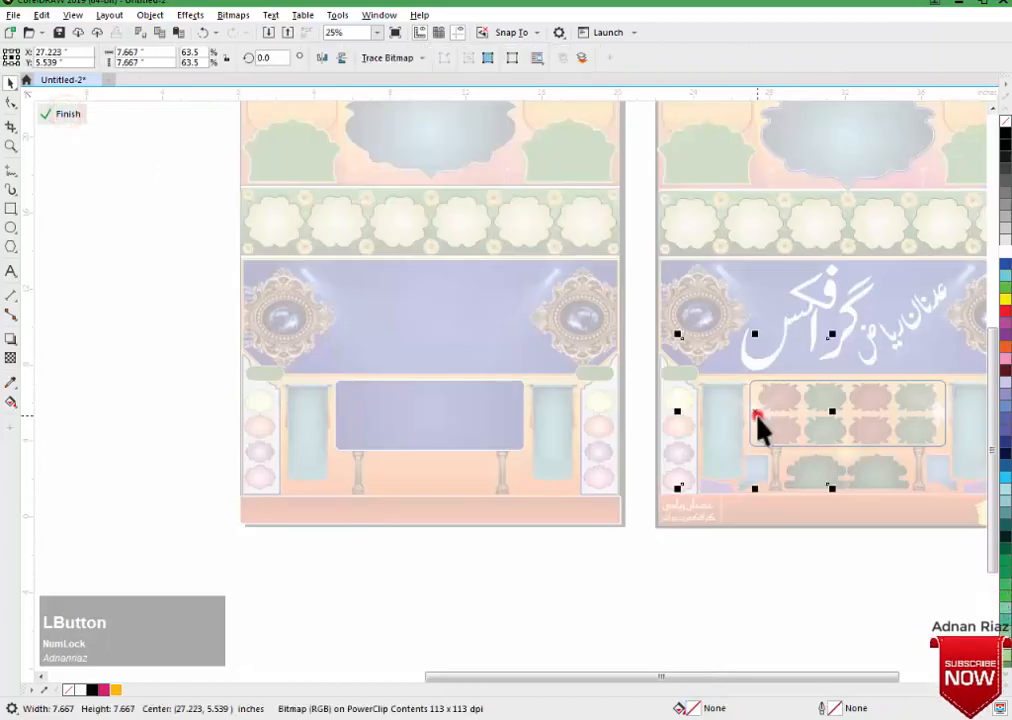
{"action": "left_click", "coordinate": [62, 114]}
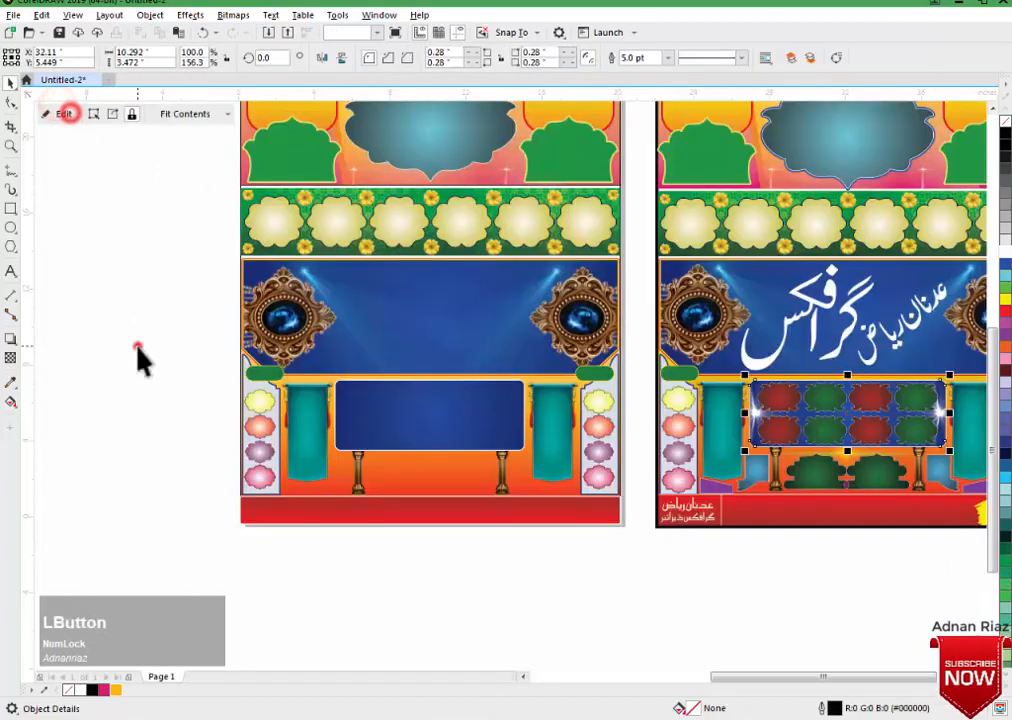
{"action": "left_click", "coordinate": [138, 357]}
{"action": "key", "text": "ctrl+v"}
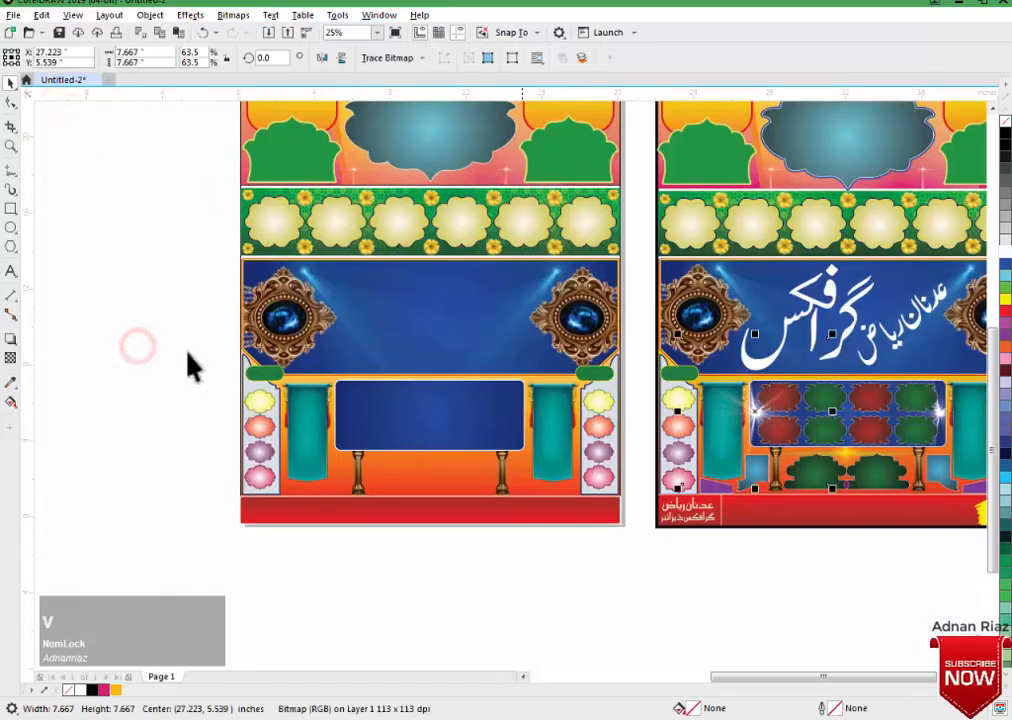
{"action": "left_click_drag", "start_coordinate": [759, 410], "coordinate": [390, 418]}
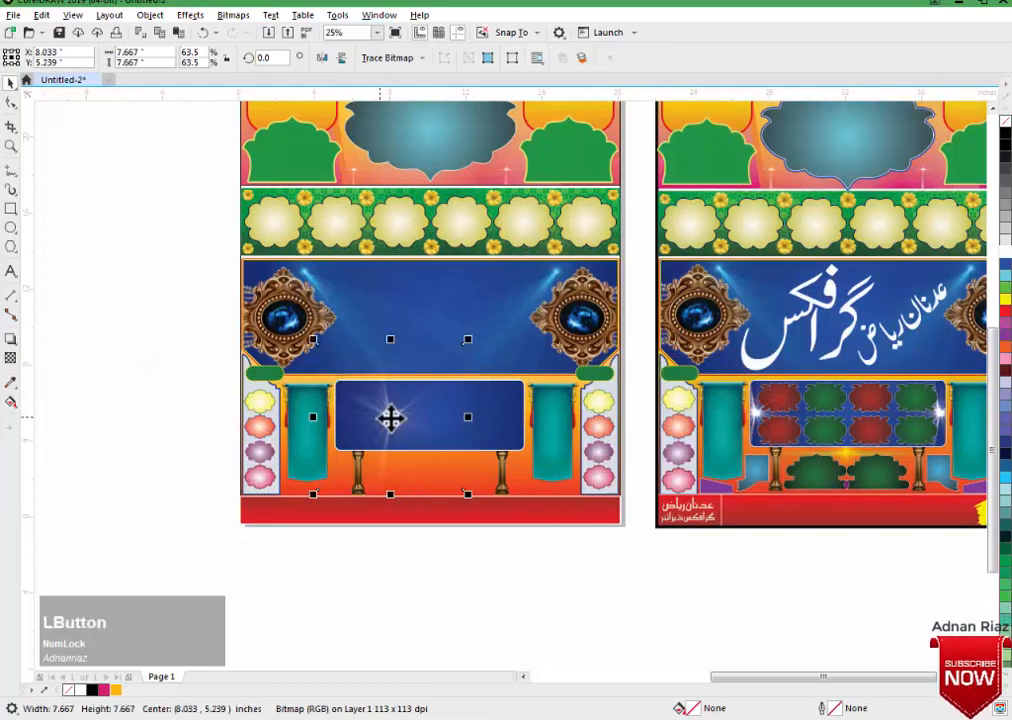
Scale the light flare down and set it aside at the left end of the red footer.
{"action": "scroll", "coordinate": [390, 418], "scroll_direction": "up", "scroll_amount": 2}
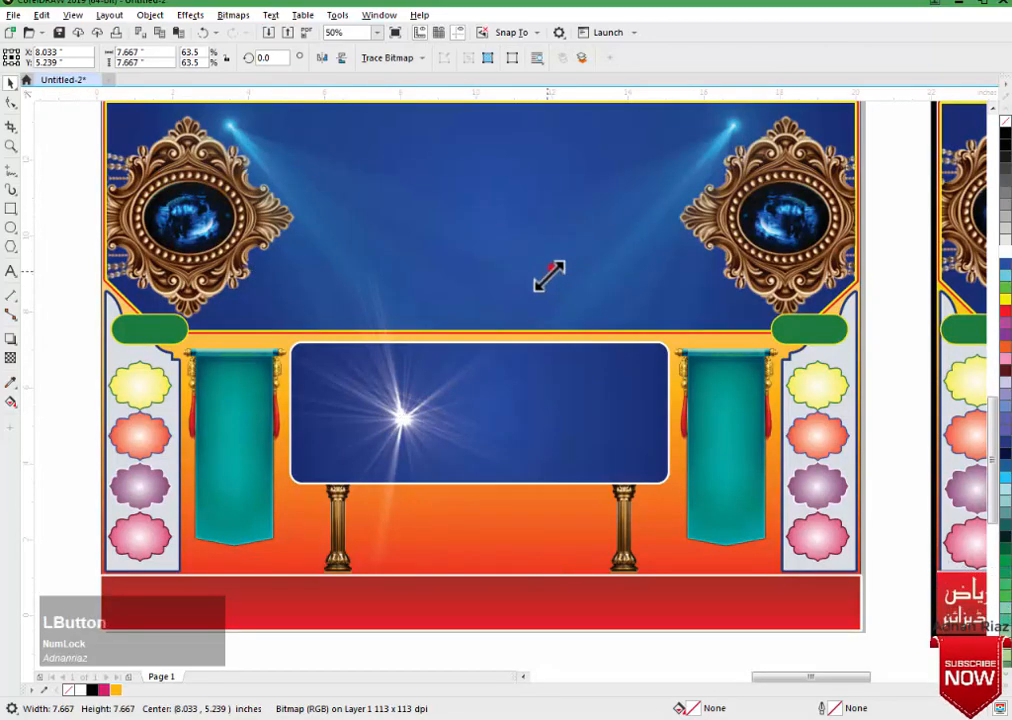
{"action": "left_click_drag", "start_coordinate": [549, 277], "coordinate": [352, 465]}
{"action": "scroll", "coordinate": [441, 365], "scroll_direction": "down", "scroll_amount": 2}
{"action": "left_click", "coordinate": [358, 588]}
Move the dark red ornamental badge from the ingredients onto the rounded blue panel and bring it to the front.
{"action": "scroll", "coordinate": [358, 588], "scroll_direction": "down", "scroll_amount": 1}
{"action": "scroll", "coordinate": [358, 590], "scroll_direction": "down", "scroll_amount": 1}
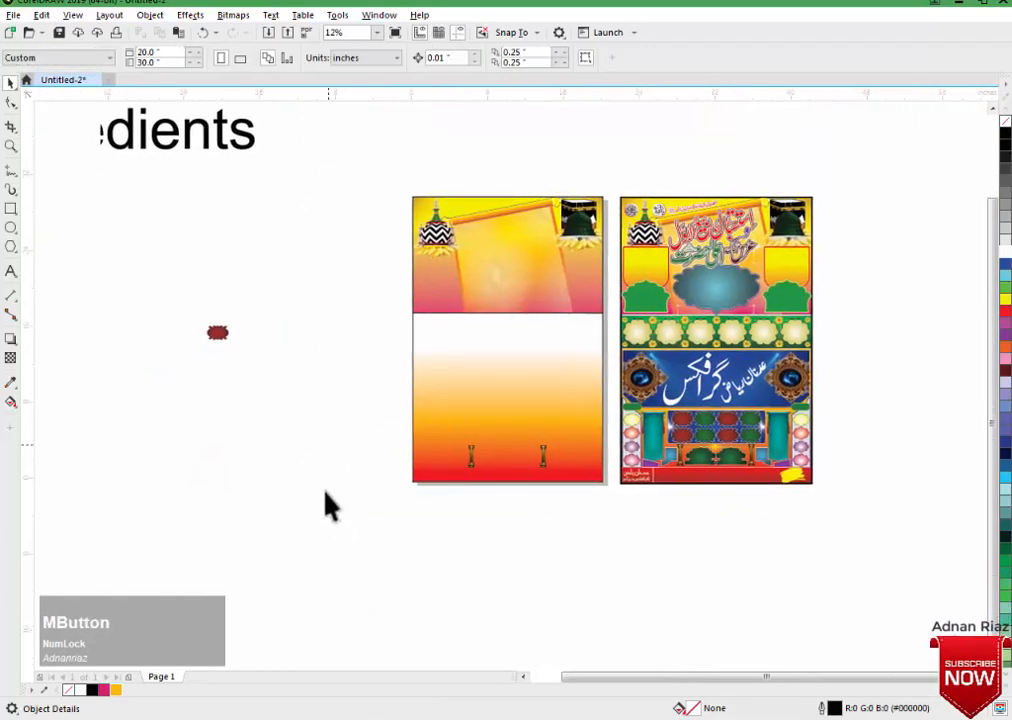
{"action": "left_click_drag", "start_coordinate": [257, 301], "coordinate": [183, 368]}
{"action": "left_click_drag", "start_coordinate": [217, 332], "coordinate": [480, 428]}
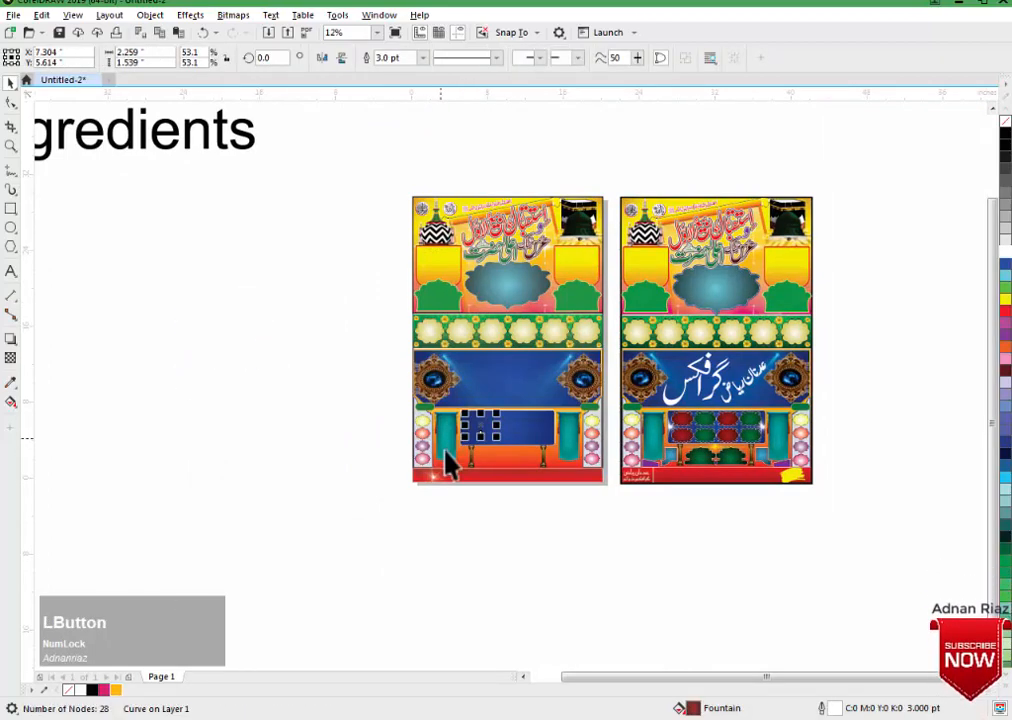
{"action": "key", "text": "Page_Up"}
Place the red badge in the blue panel's upper-left corner and duplicate it rightward into a row of four.
{"action": "left_click_drag", "start_coordinate": [452, 396], "coordinate": [626, 479]}
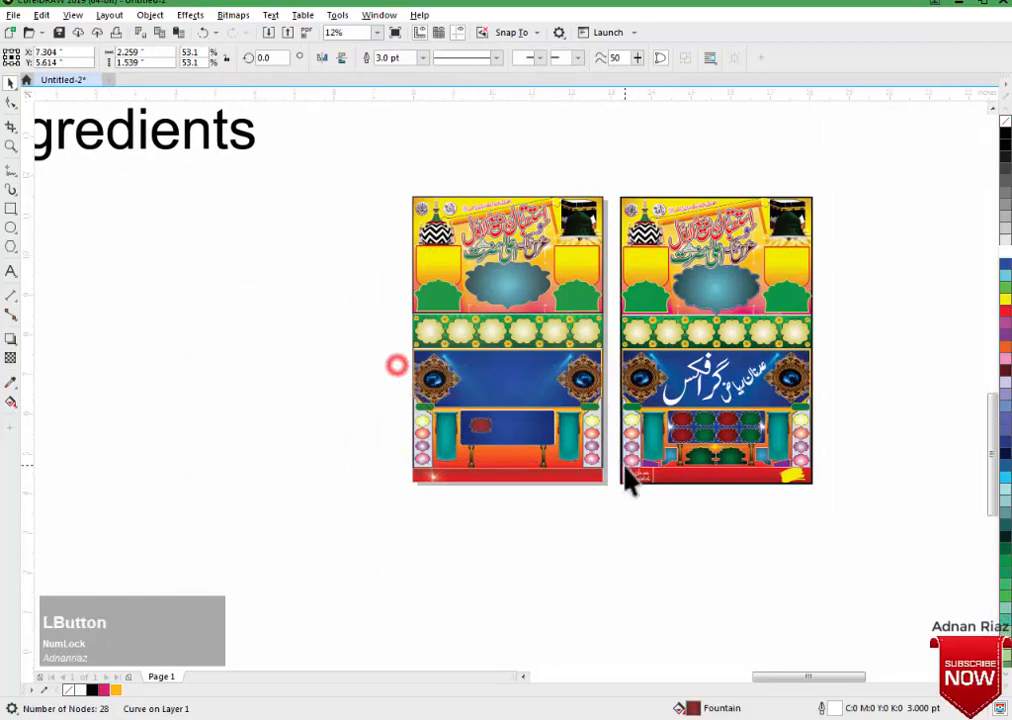
{"action": "scroll", "coordinate": [501, 450], "scroll_direction": "up", "scroll_amount": 3}
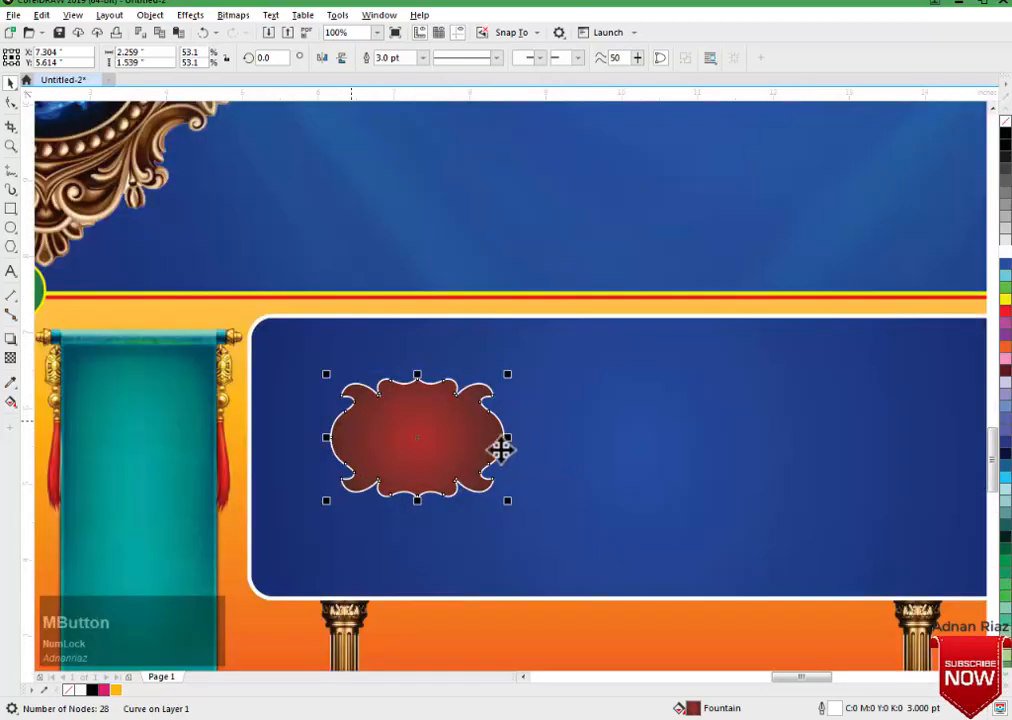
{"action": "left_click_drag", "start_coordinate": [425, 438], "coordinate": [530, 401]}
{"action": "right_click", "coordinate": [530, 401]}
{"action": "scroll", "coordinate": [316, 402], "scroll_direction": "down", "scroll_amount": 2}
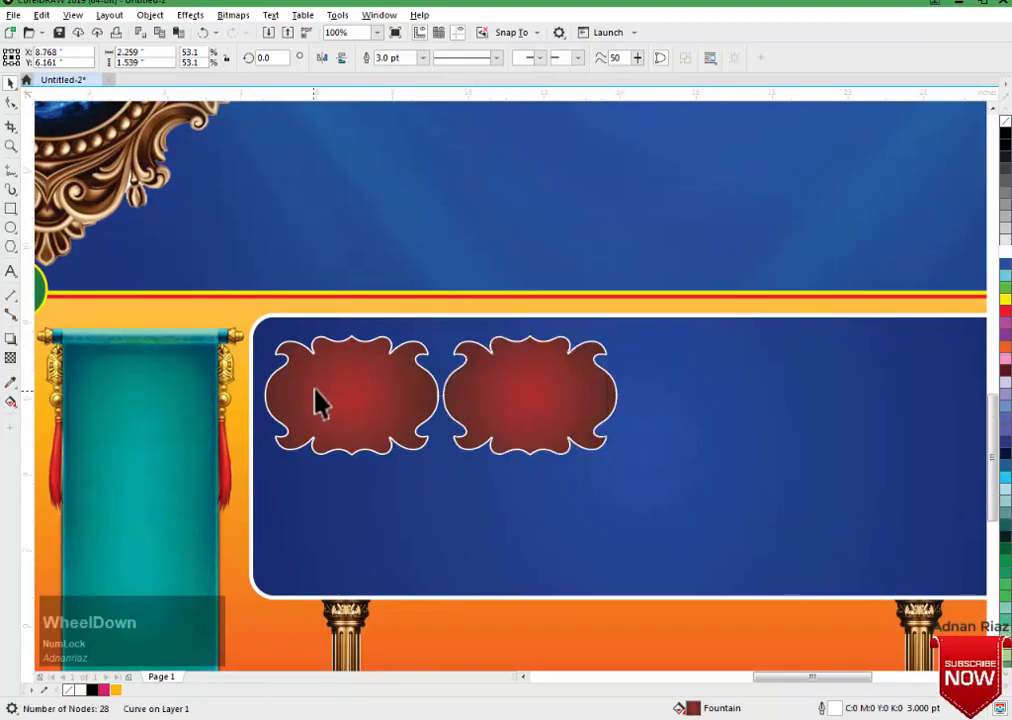
{"action": "middle_click", "coordinate": [319, 398]}
{"action": "key", "text": "ctrl+r"}
{"action": "key", "text": "ctrl+r"}
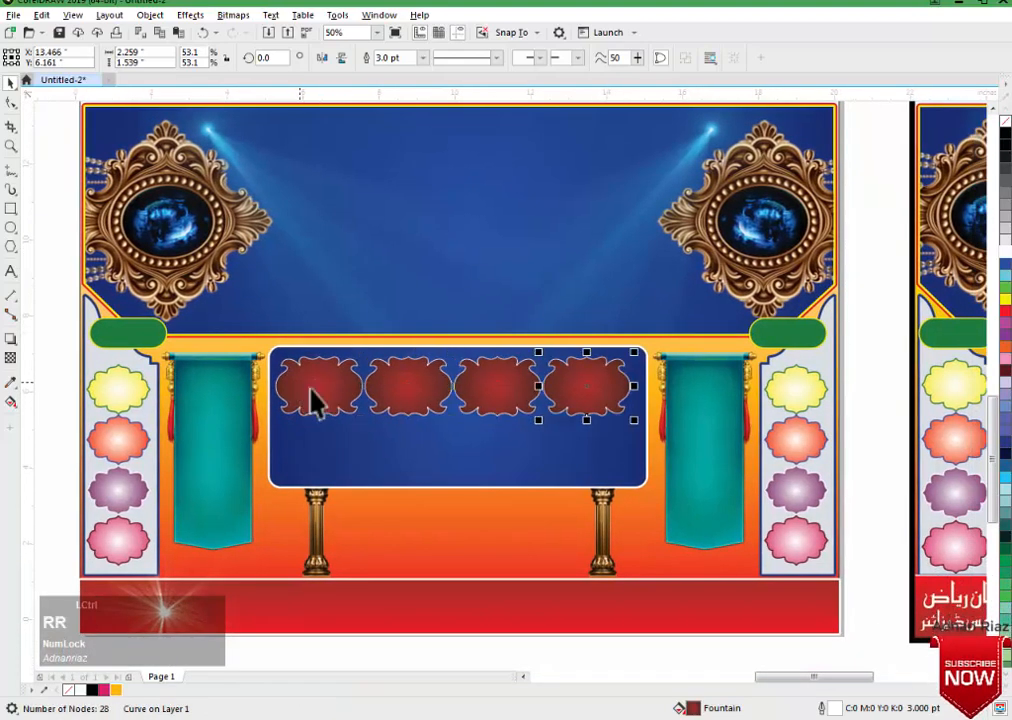
Group the four red badges and centre the row horizontally in the blue panel.
{"action": "left_click", "coordinate": [313, 400]}
{"action": "left_click", "coordinate": [427, 393], "text": "shift"}
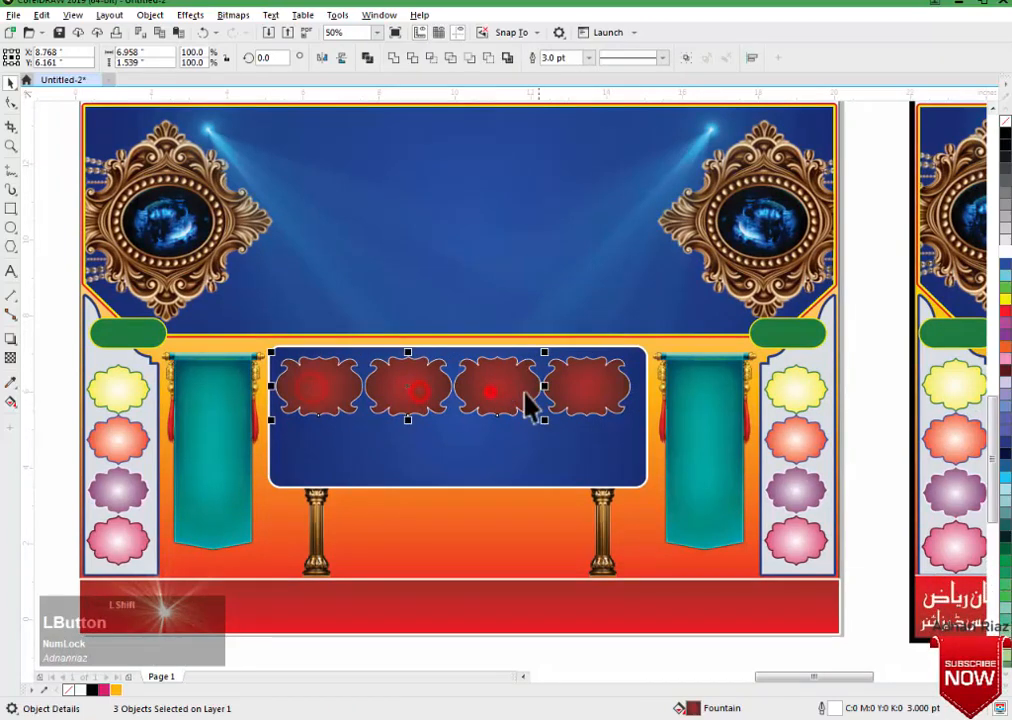
{"action": "key", "text": "ctrl+g"}
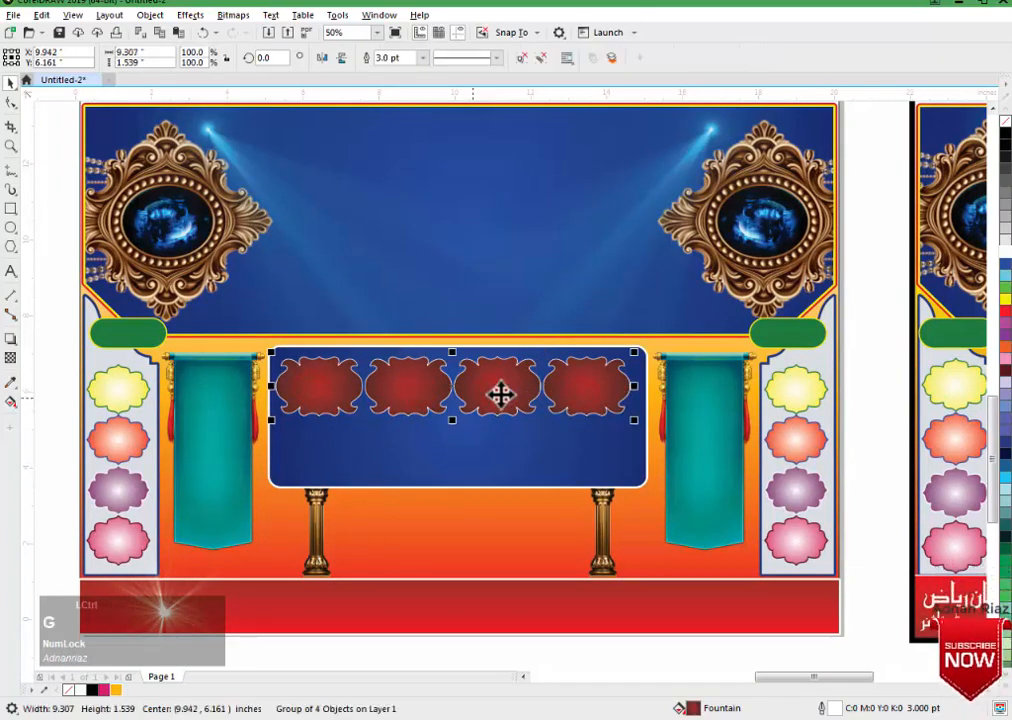
{"action": "left_click", "coordinate": [453, 455], "text": "shift"}
{"action": "key", "text": "c"}
{"action": "key", "text": "Escape"}
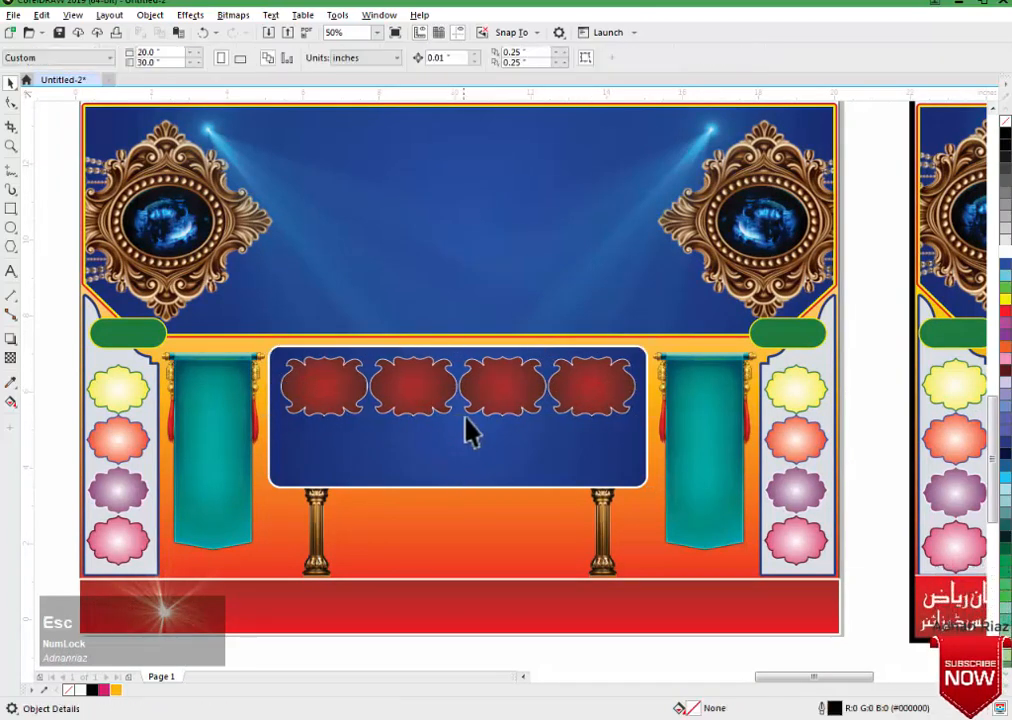
Duplicate the row of red badges straight down to form a second row in the blue panel.
{"action": "left_click", "coordinate": [477, 393]}
{"action": "left_click_drag", "start_coordinate": [477, 393], "coordinate": [500, 458]}
{"action": "key", "text": "Escape"}
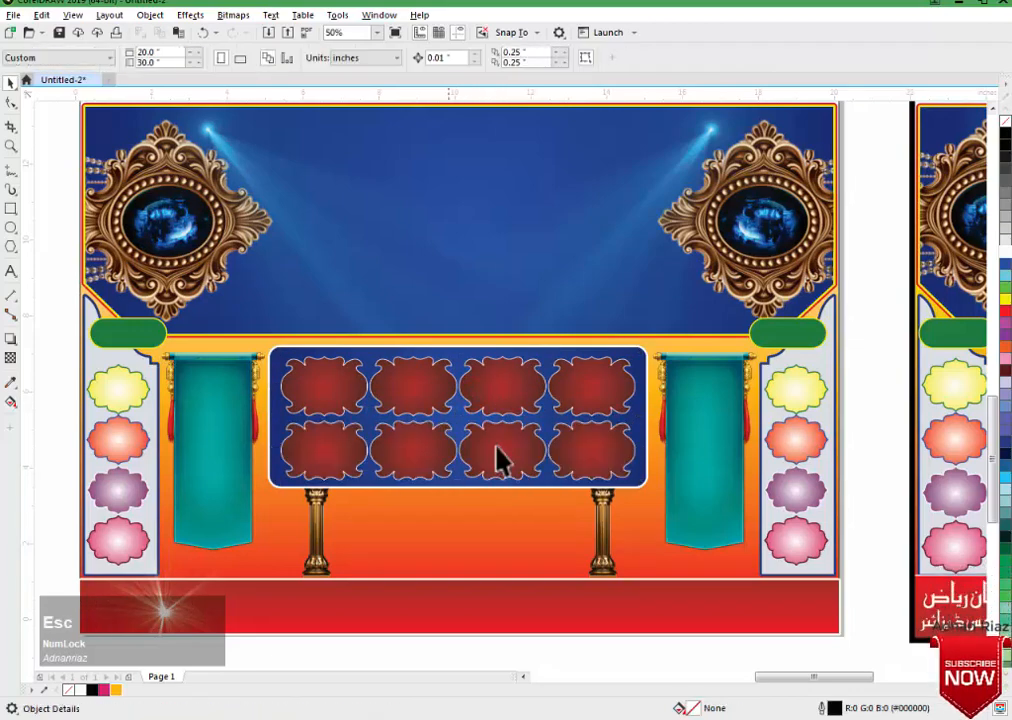
Ungroup both rows of red badges into individual shapes.
{"action": "scroll", "coordinate": [445, 449], "scroll_direction": "up", "scroll_amount": 1}
{"action": "left_click", "coordinate": [407, 367]}
{"action": "left_click", "coordinate": [402, 434], "text": "shift"}
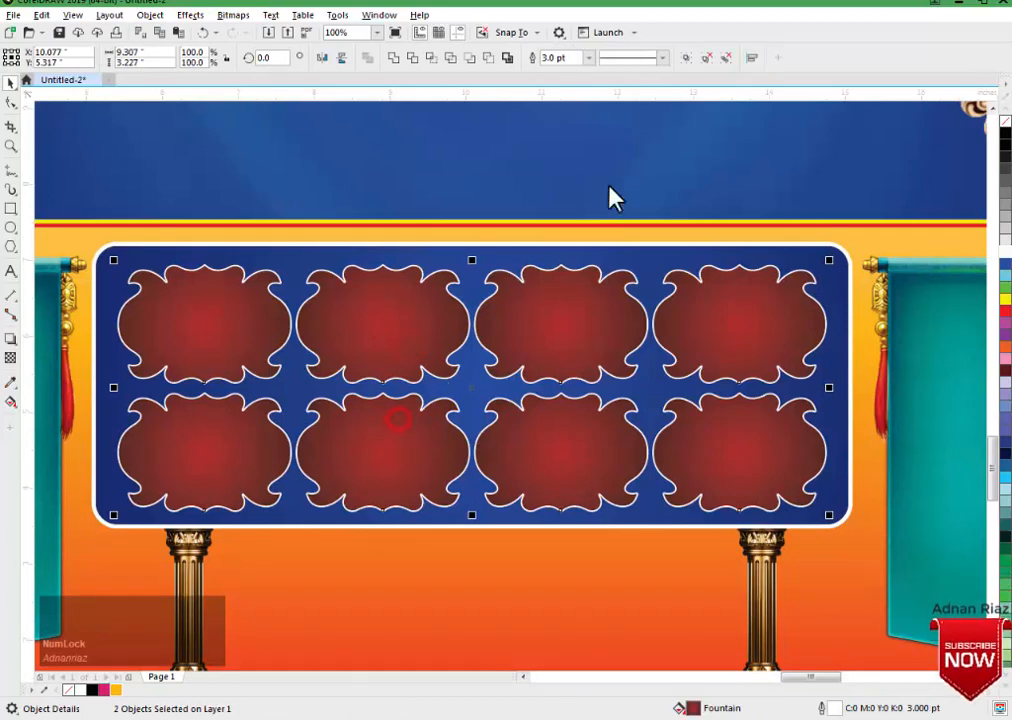
{"action": "left_click", "coordinate": [720, 58]}
{"action": "key", "text": "Escape"}
Change the fountain fill's centre color to green on the badges in the second and fourth columns of both rows.
{"action": "left_click", "coordinate": [373, 325]}
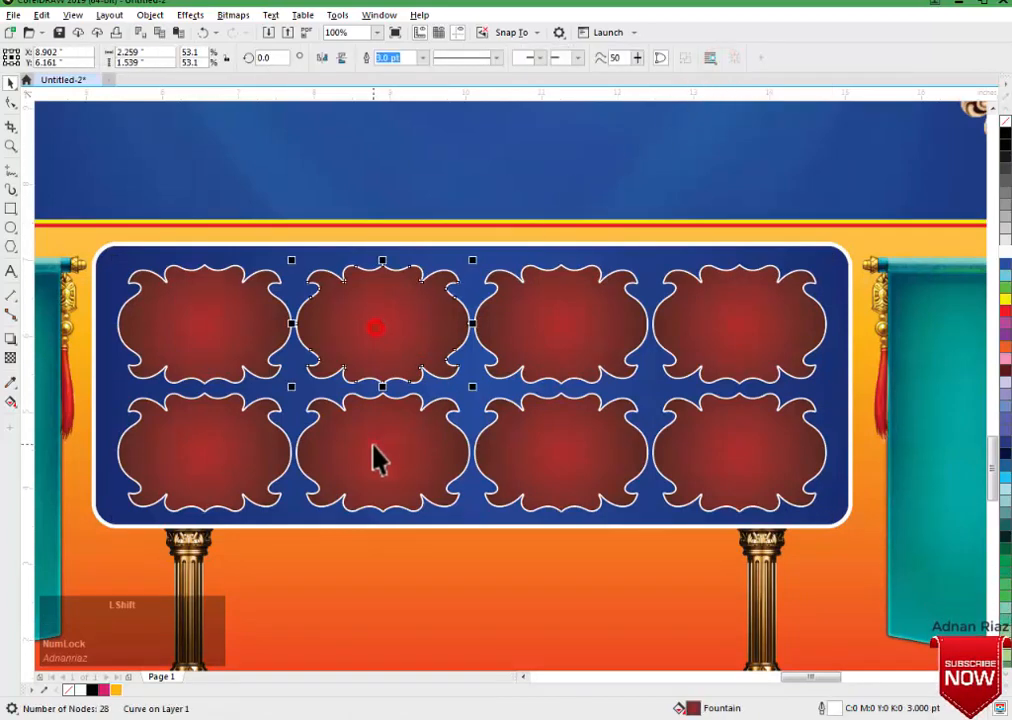
{"action": "left_click", "coordinate": [373, 445], "text": "shift"}
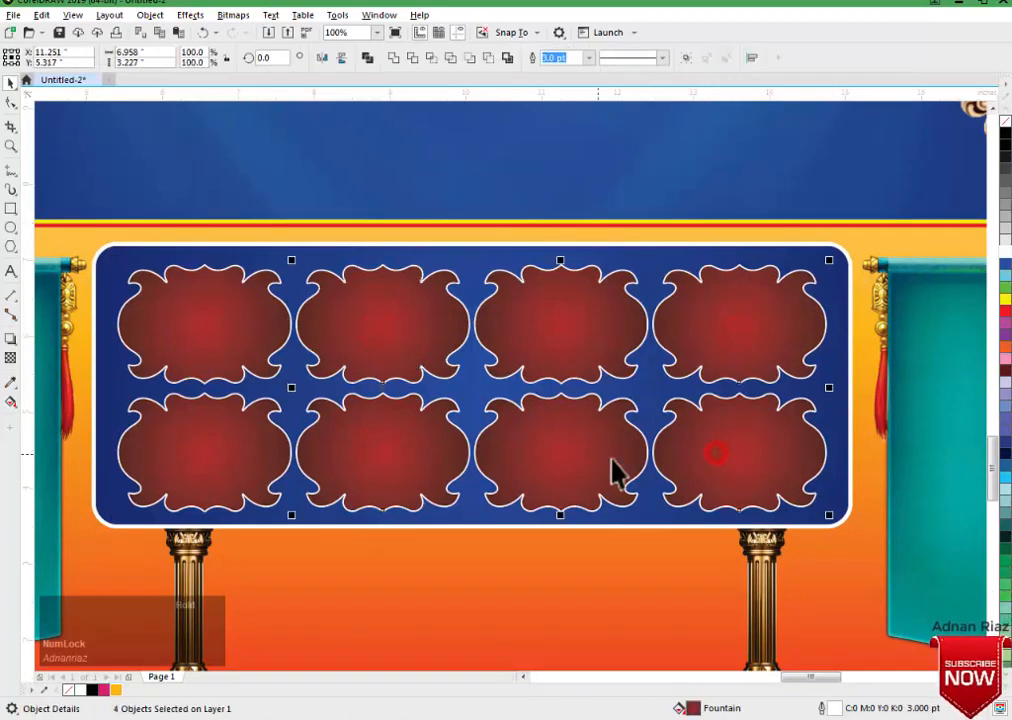
{"action": "key", "text": "g"}
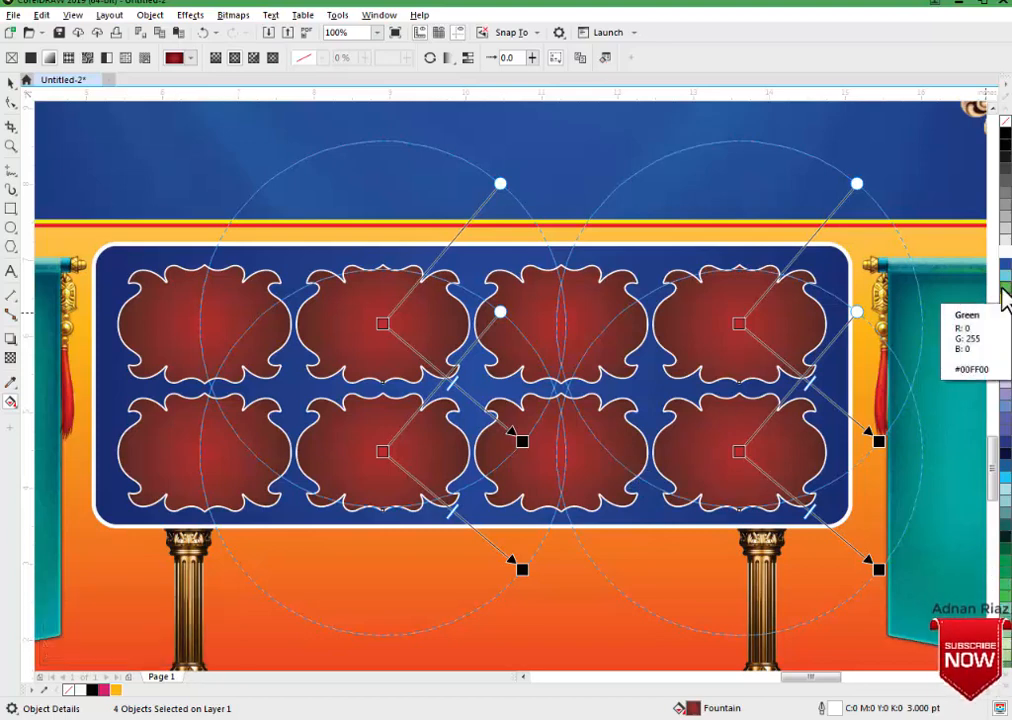
{"action": "left_click_drag", "start_coordinate": [1004, 297], "coordinate": [740, 332]}
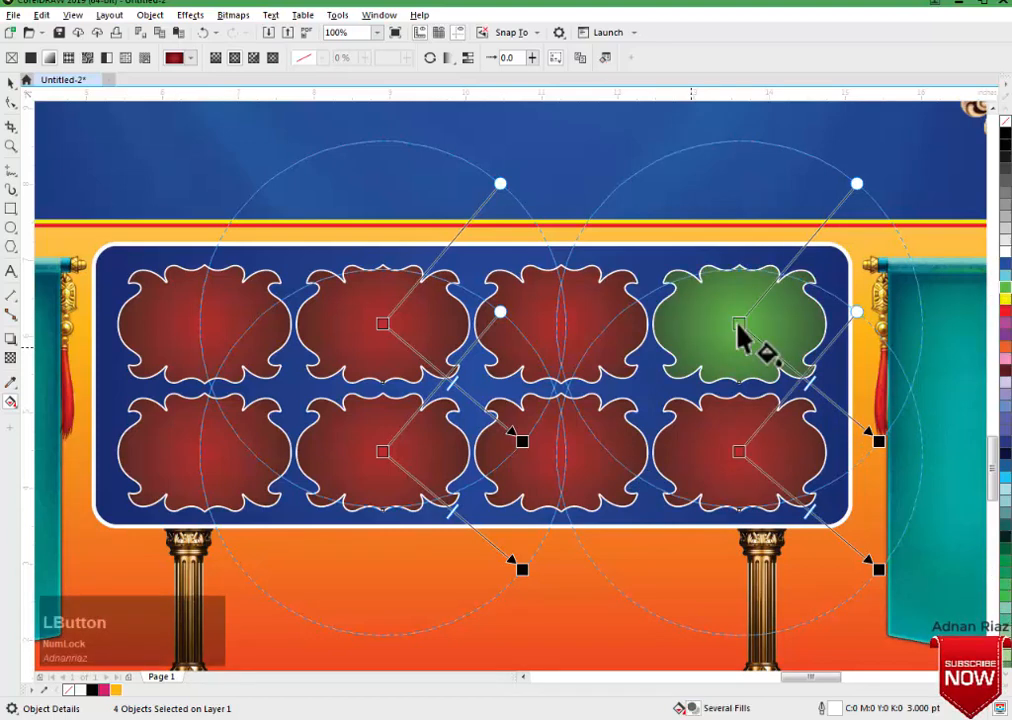
{"action": "left_click_drag", "start_coordinate": [1004, 290], "coordinate": [836, 399]}
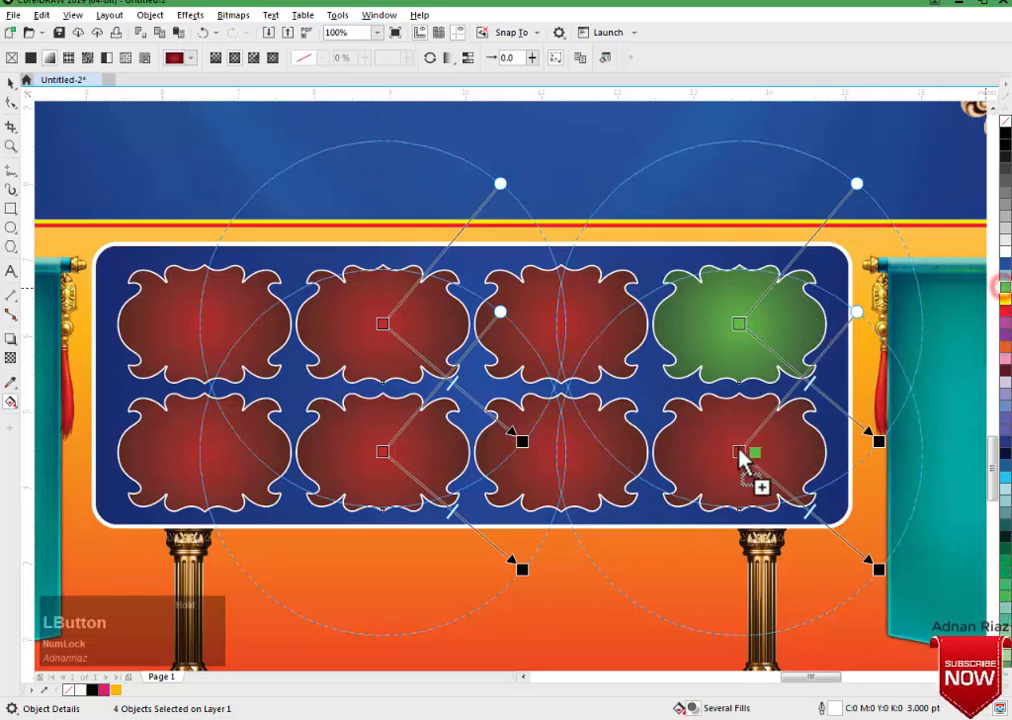
{"action": "left_click_drag", "start_coordinate": [740, 452], "coordinate": [752, 449]}
{"action": "left_click_drag", "start_coordinate": [1004, 289], "coordinate": [388, 333]}
{"action": "left_click_drag", "start_coordinate": [1004, 289], "coordinate": [384, 451]}
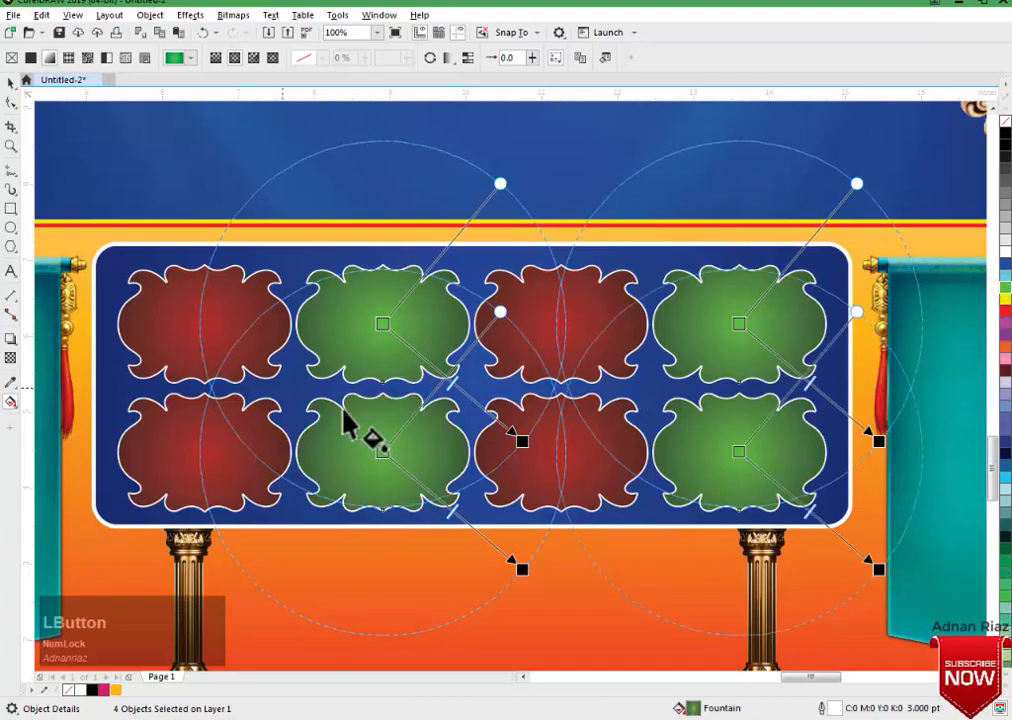